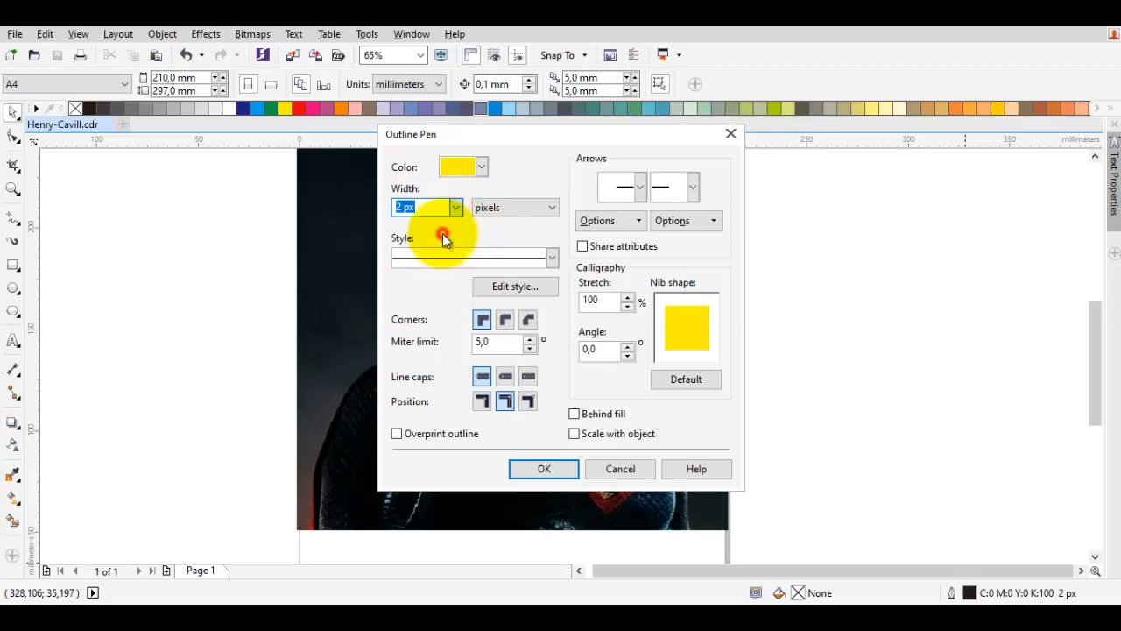
Set the default outline to hairline width with round corners.
click(506, 321)
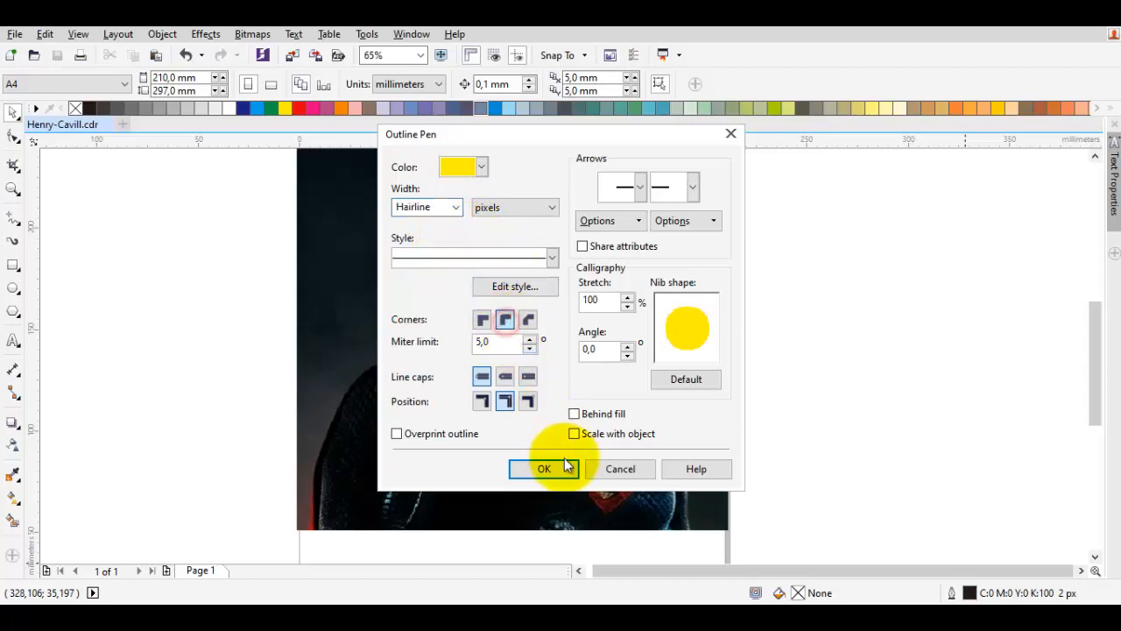
click(545, 468)
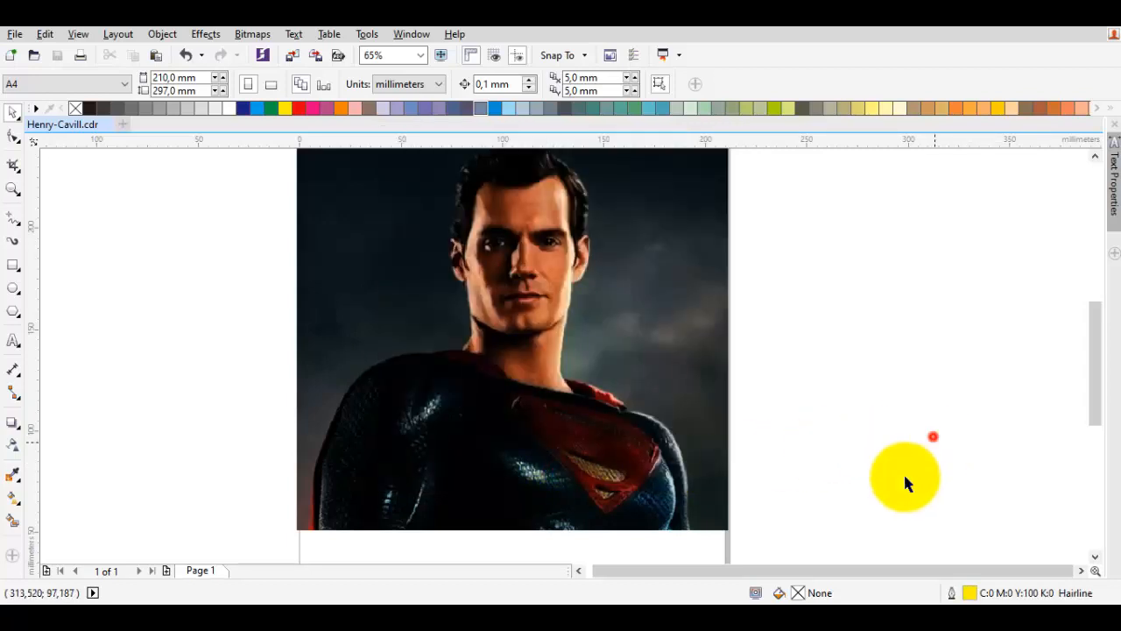
Set the default fill for new objects to a uniform CMYK black of C100 M100 Y100 K100.
double_click(802, 593)
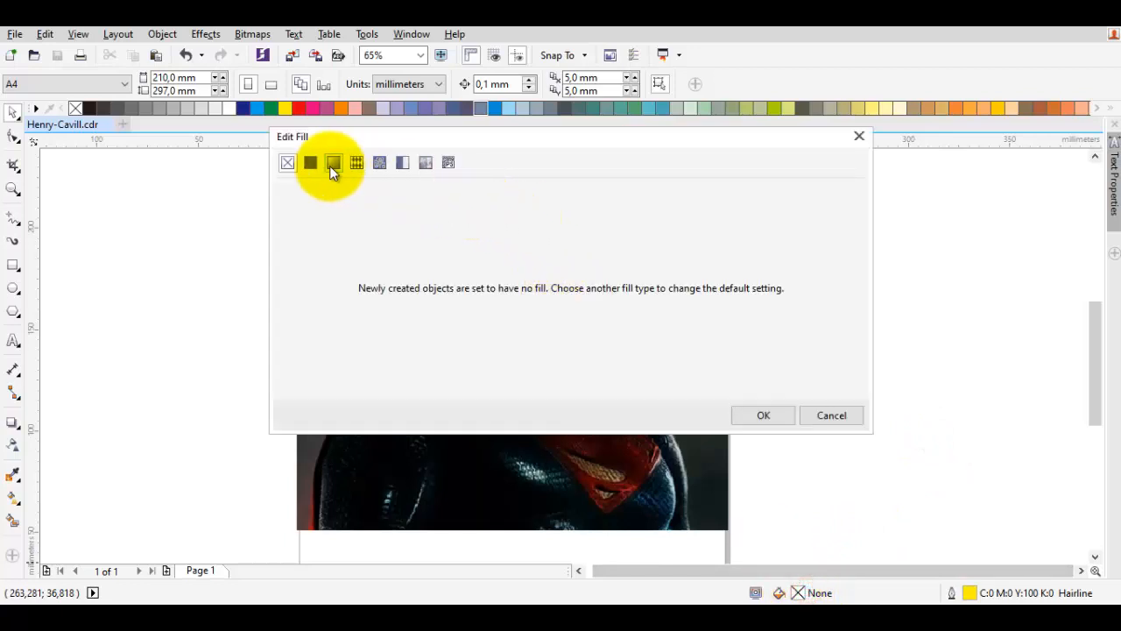
click(310, 163)
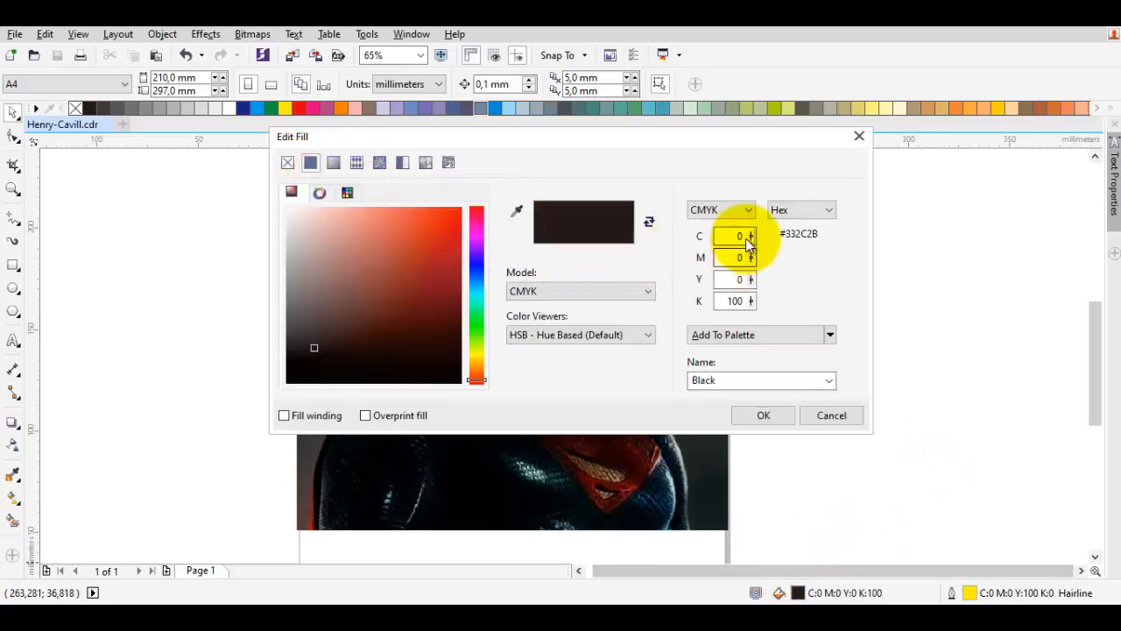
drag(750, 235, 728, 223)
click(733, 233)
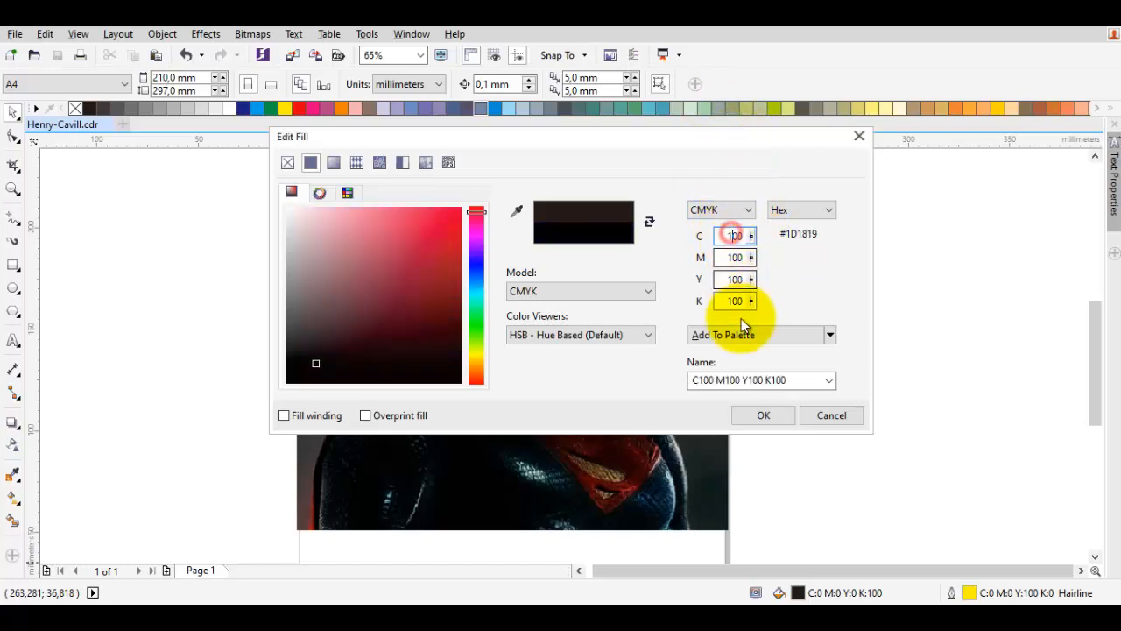
click(751, 416)
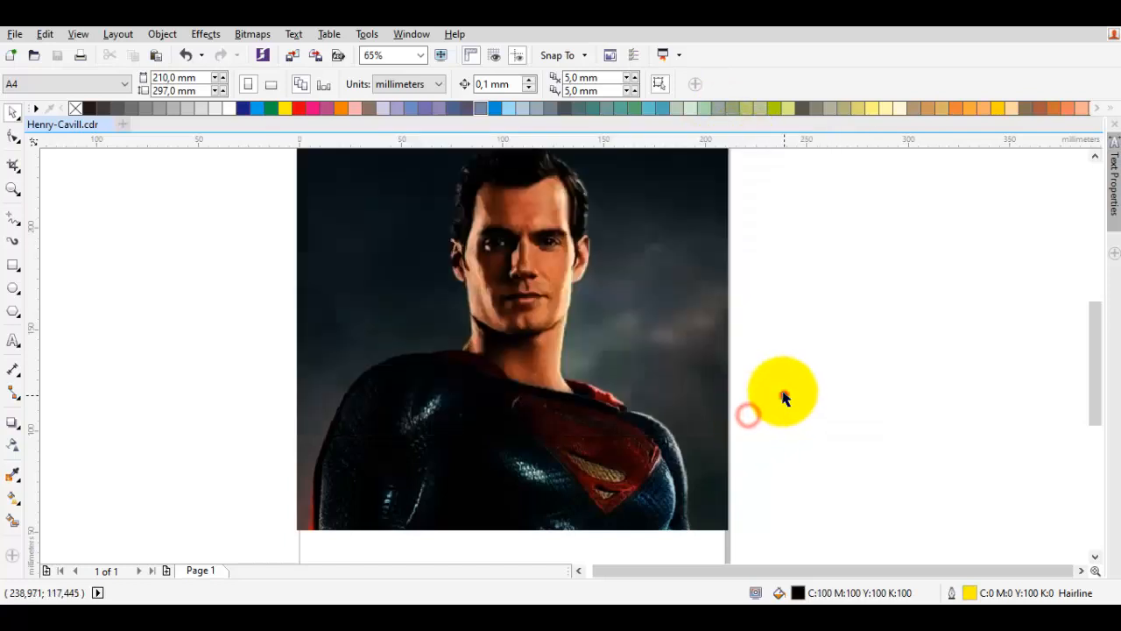
Trace the upper lash line of the shadowed eye with the Pen tool as a closed curved shape about 12 mm wide.
click(16, 224)
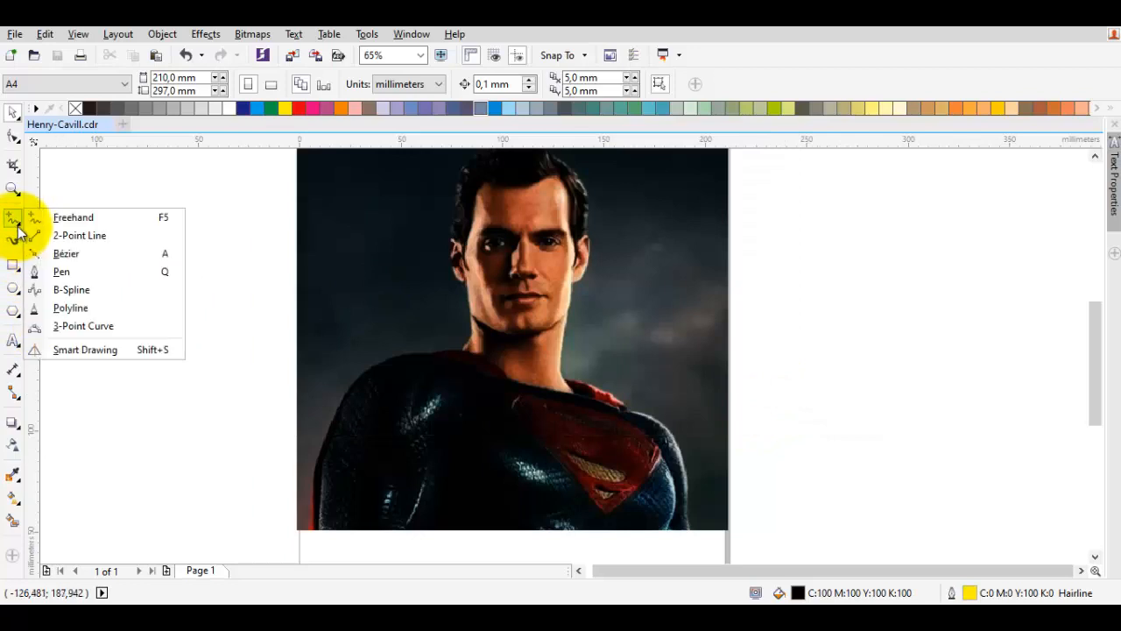
click(76, 274)
scroll(412, 351, up, 2)
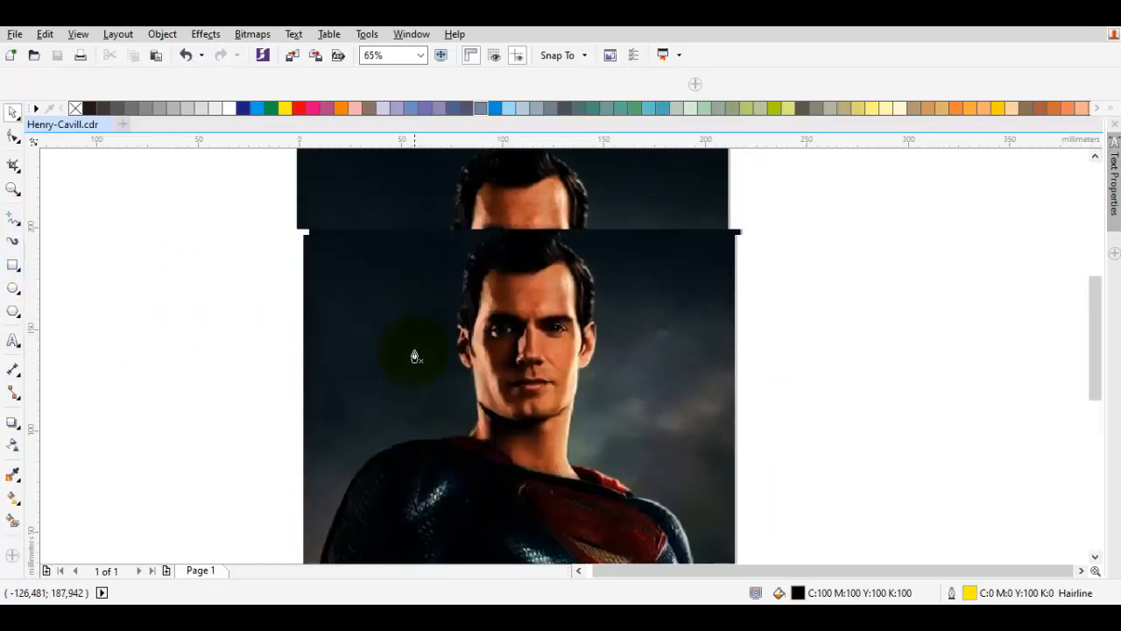
scroll(484, 327, up, 7)
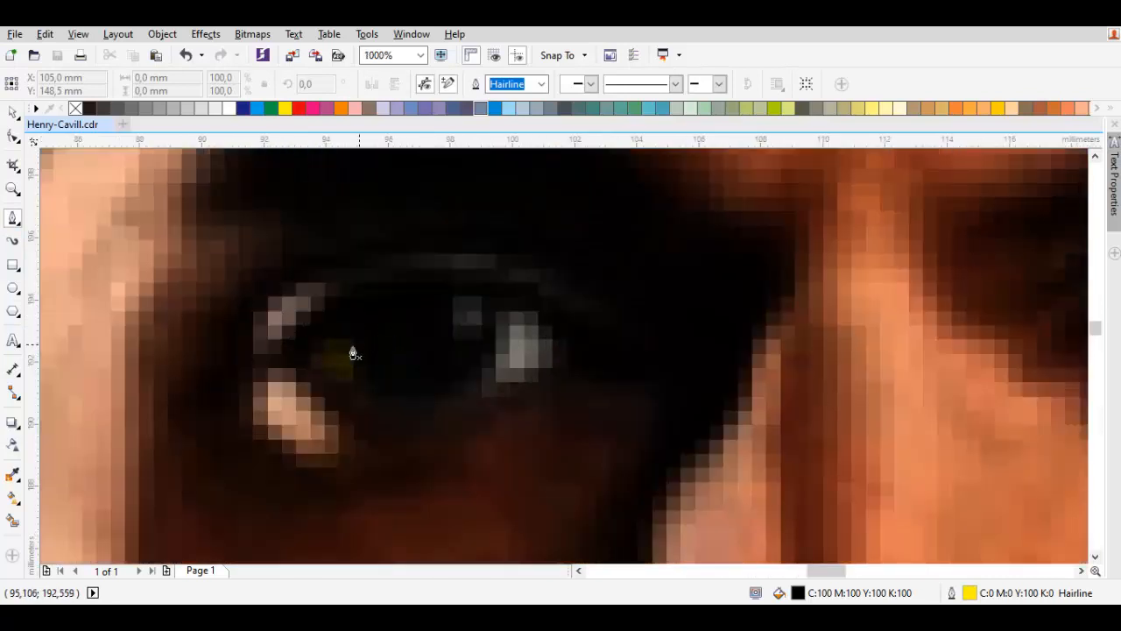
drag(260, 359, 289, 383)
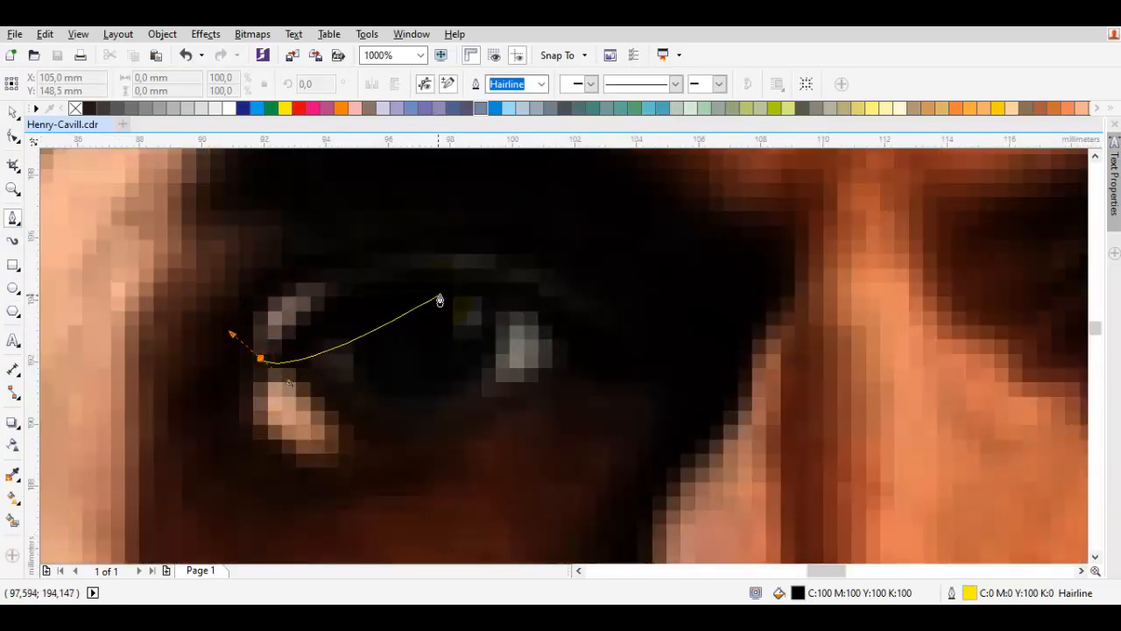
drag(440, 297, 506, 294)
scroll(601, 376, right, 1)
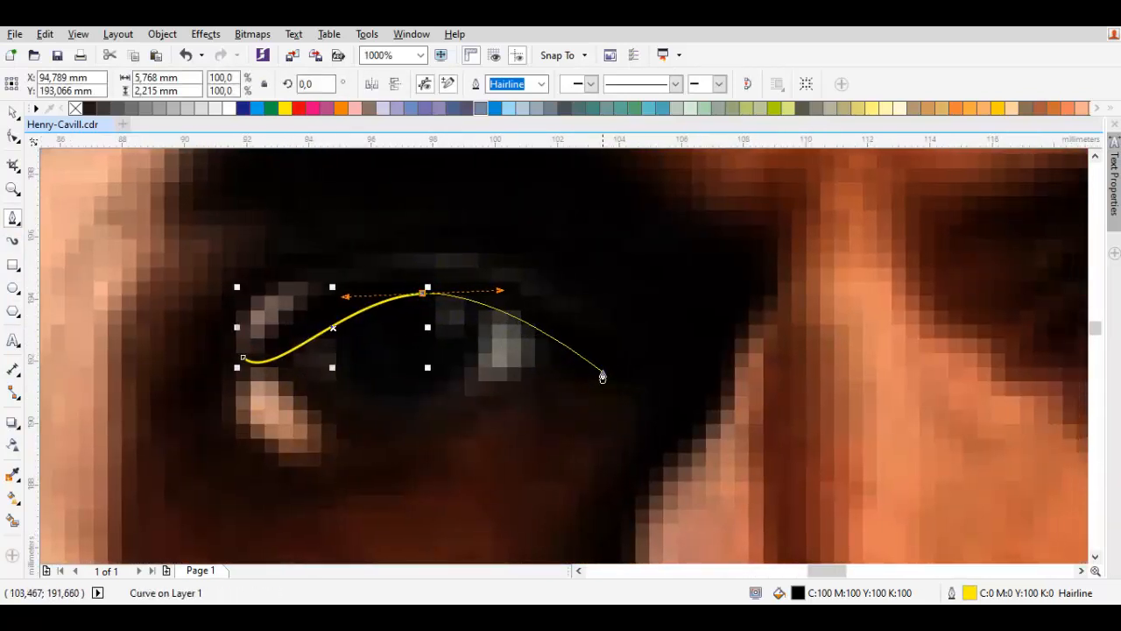
drag(607, 373, 642, 366)
drag(492, 290, 567, 306)
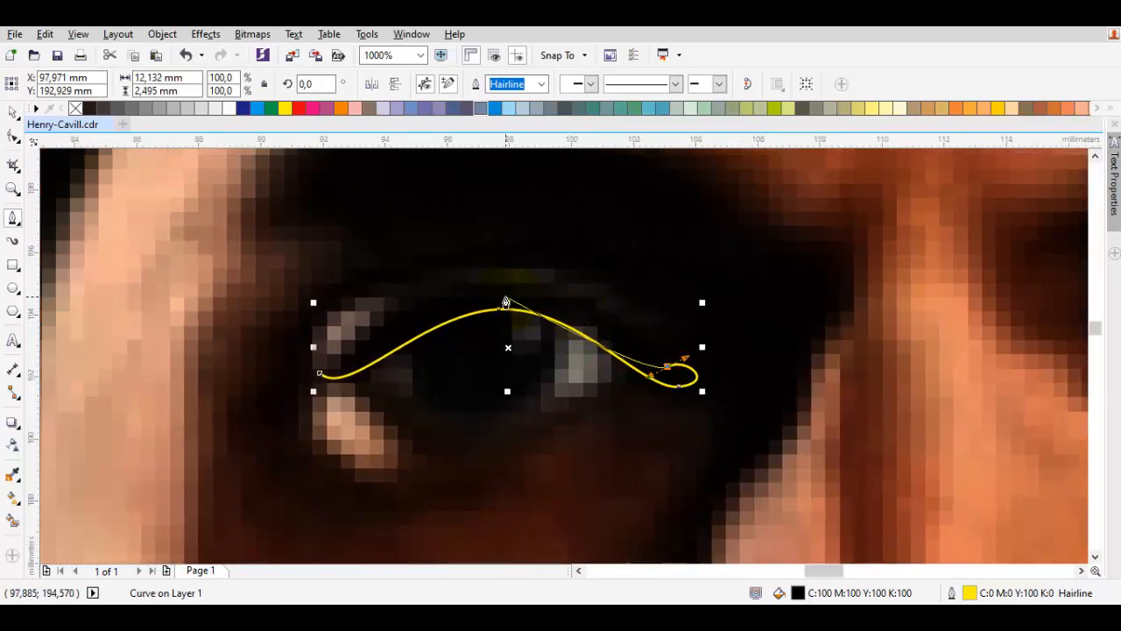
drag(401, 300, 393, 301)
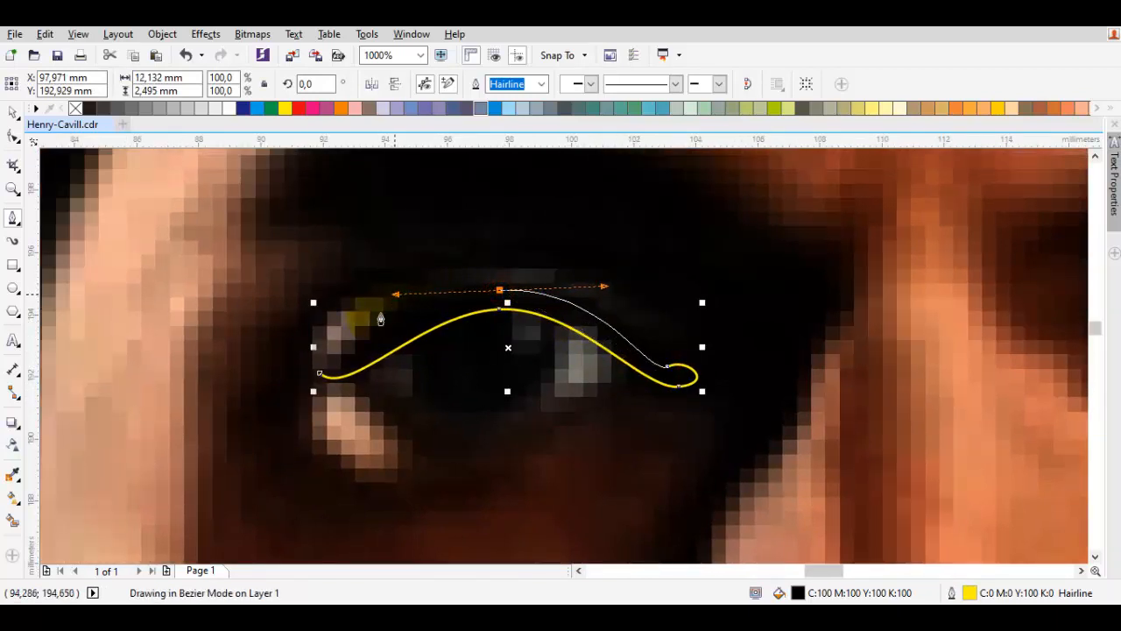
click(325, 375)
Draw a closed arched upper-lid shape about 11.5 mm wide and 2.5 mm high just above the shadowed eye's lash line.
click(677, 351)
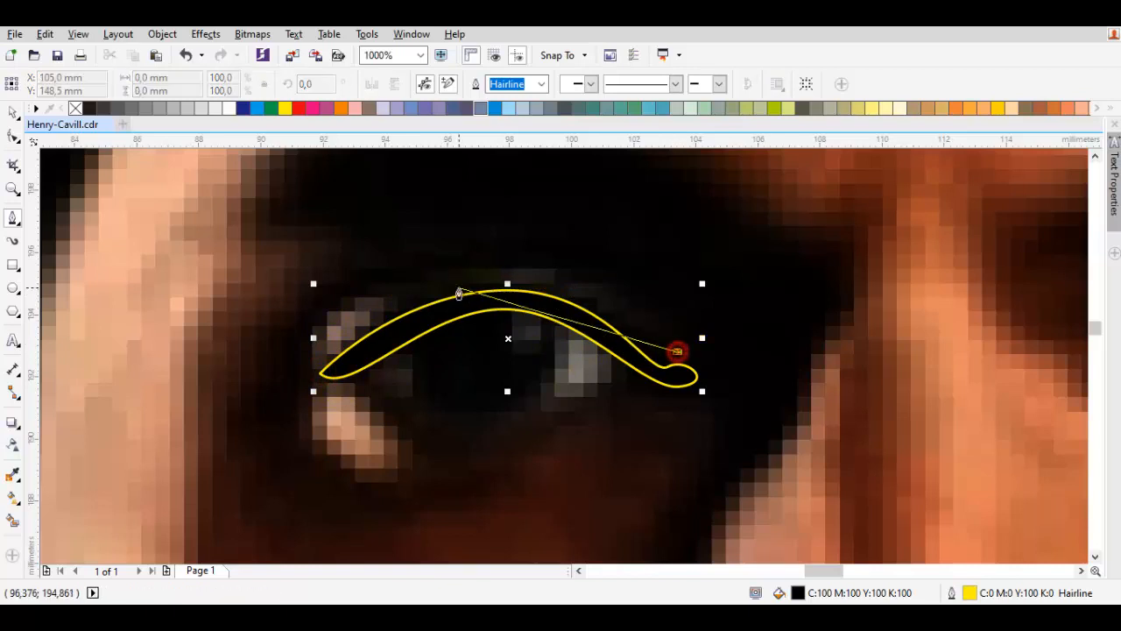
drag(504, 303, 455, 306)
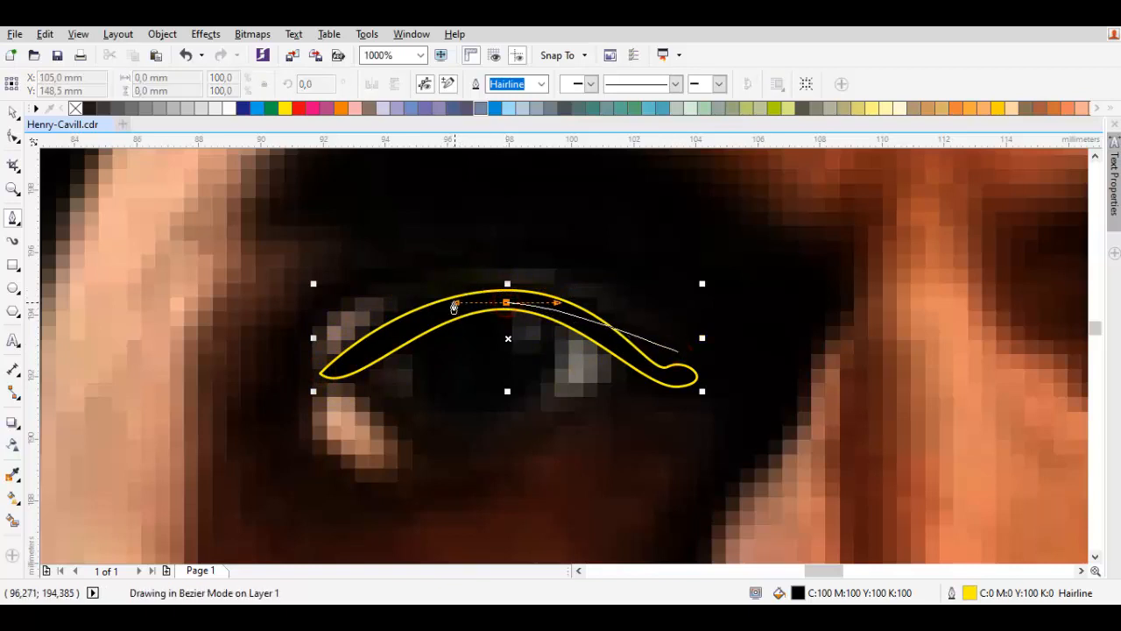
click(320, 354)
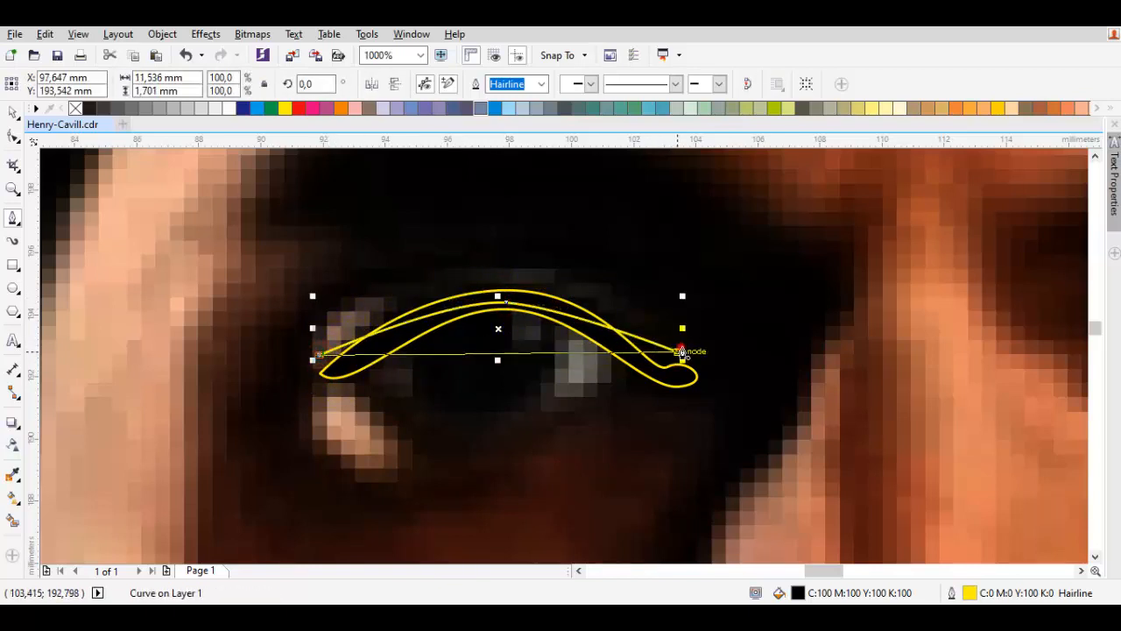
drag(680, 351, 478, 181)
drag(477, 211, 474, 332)
Trace the lower lid of the shadowed eye as a thin closed curve about 10.7 mm wide and 1.6 mm high.
scroll(474, 331, down, 1)
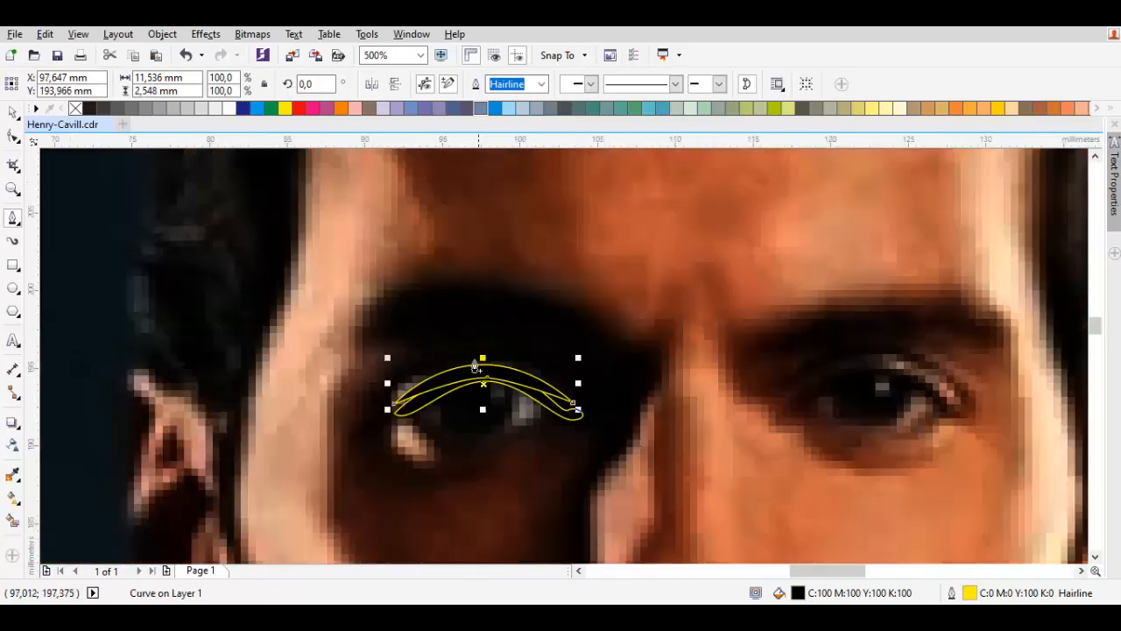
scroll(474, 367, up, 1)
scroll(296, 424, down, 2)
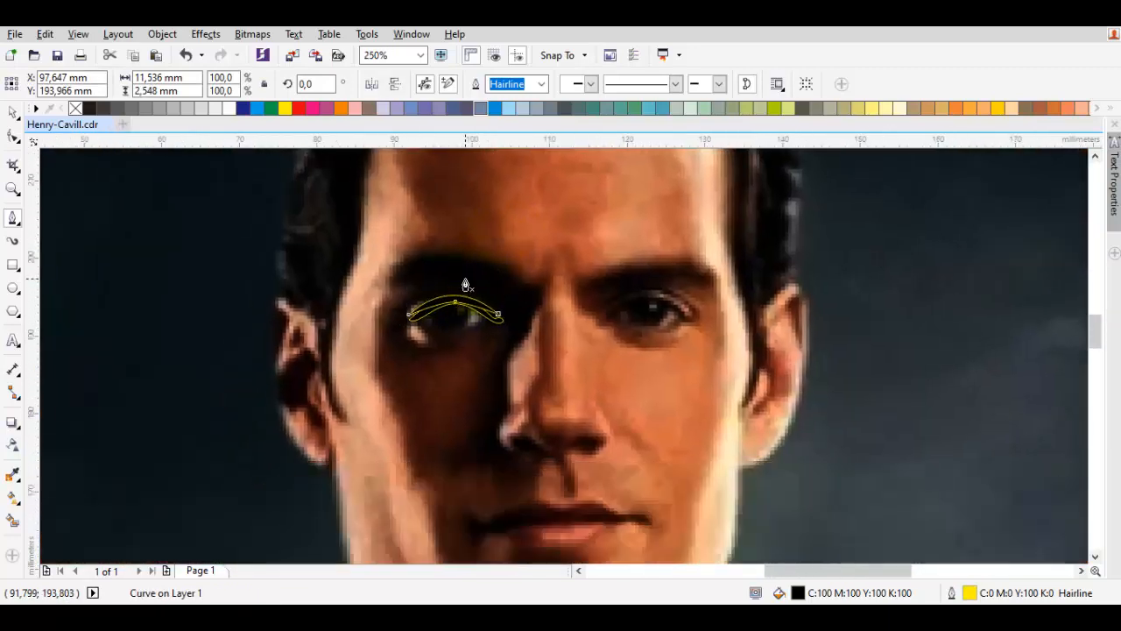
scroll(465, 283, down, 1)
scroll(448, 304, up, 3)
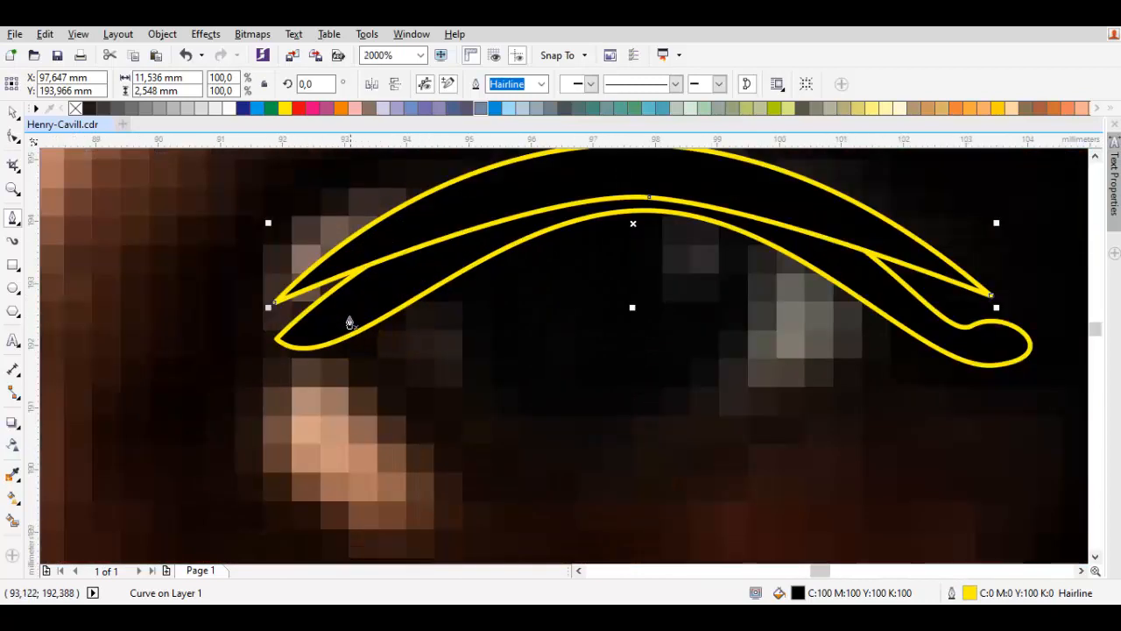
drag(348, 320, 560, 495)
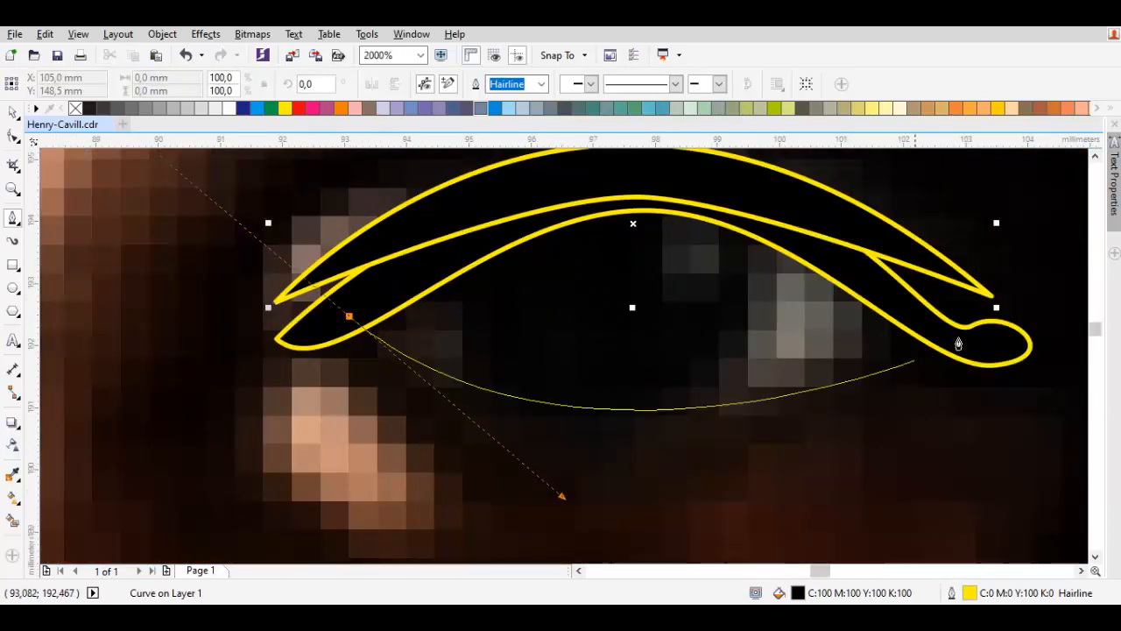
click(927, 344)
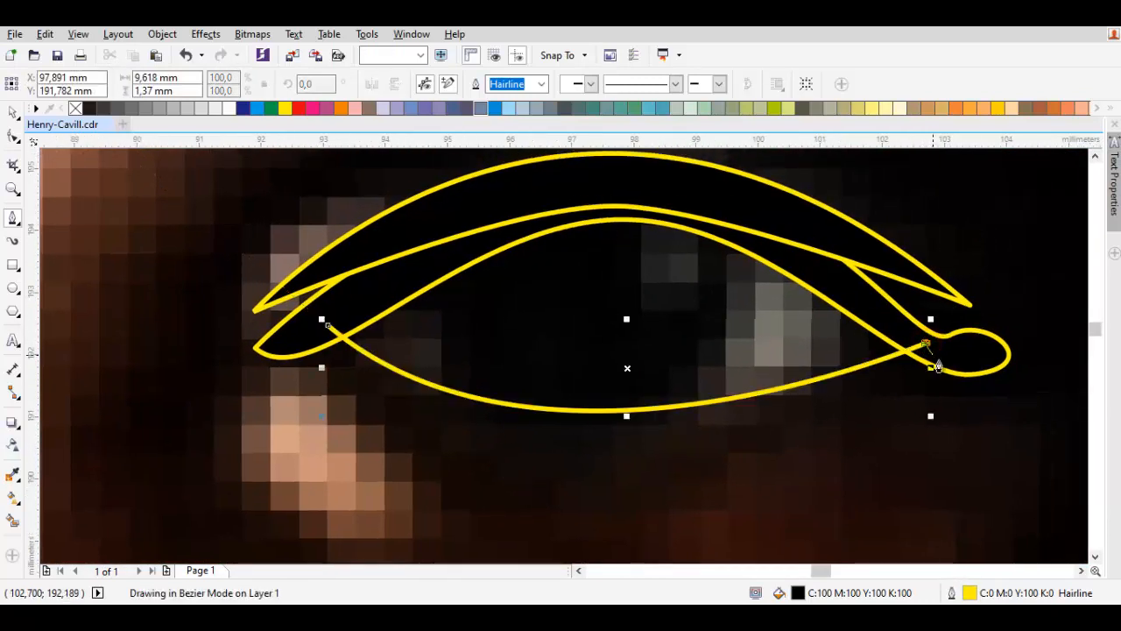
click(946, 363)
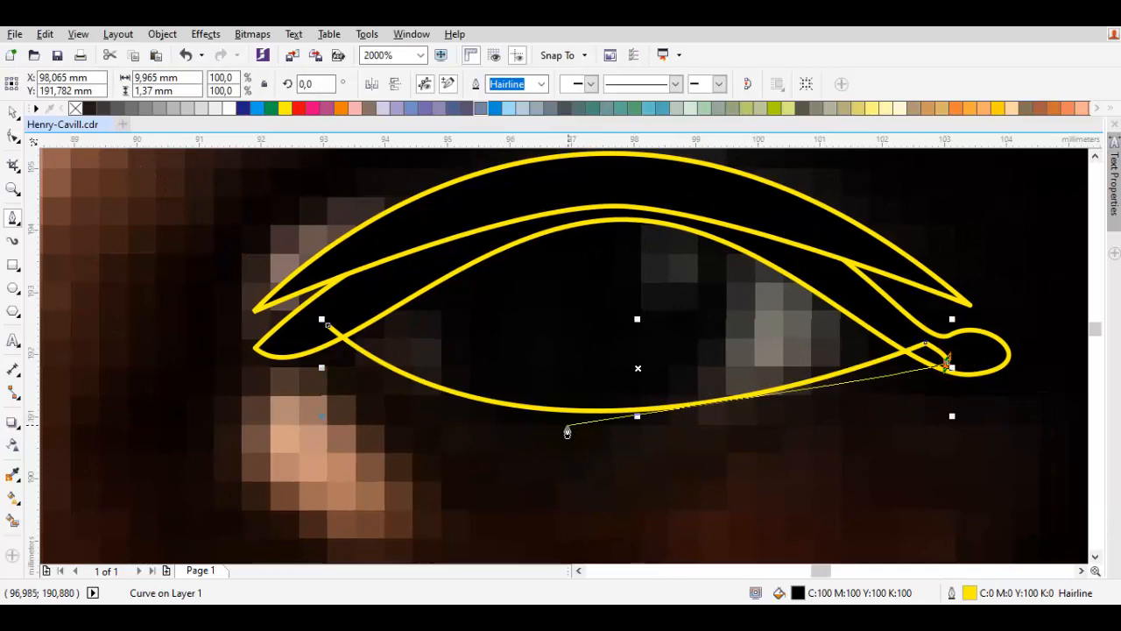
drag(564, 427, 362, 430)
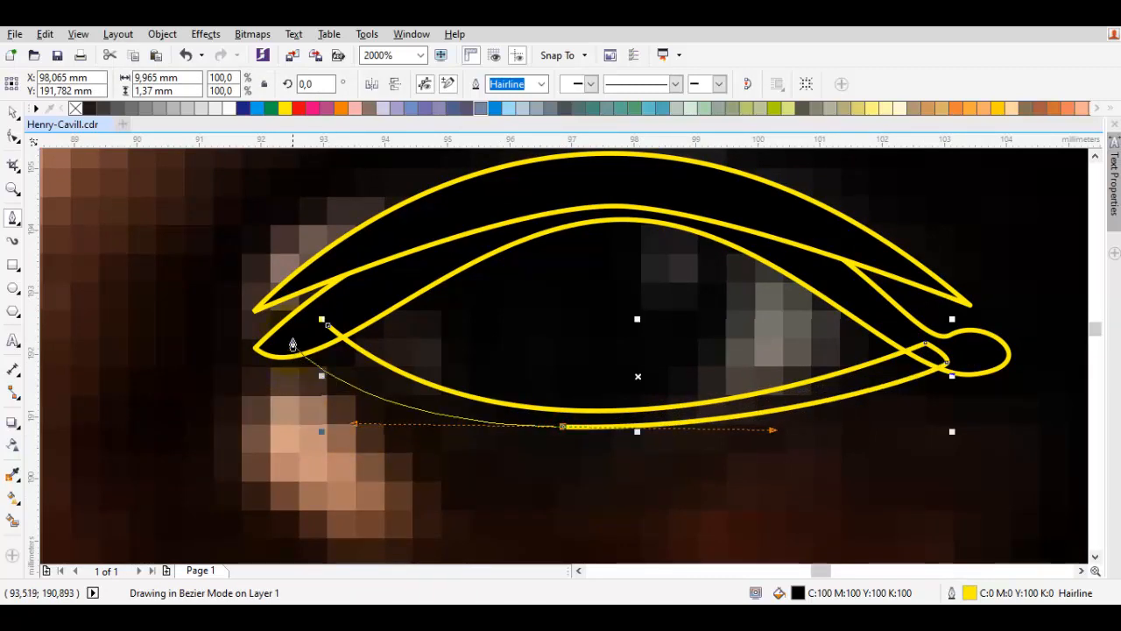
drag(282, 329, 346, 327)
click(332, 327)
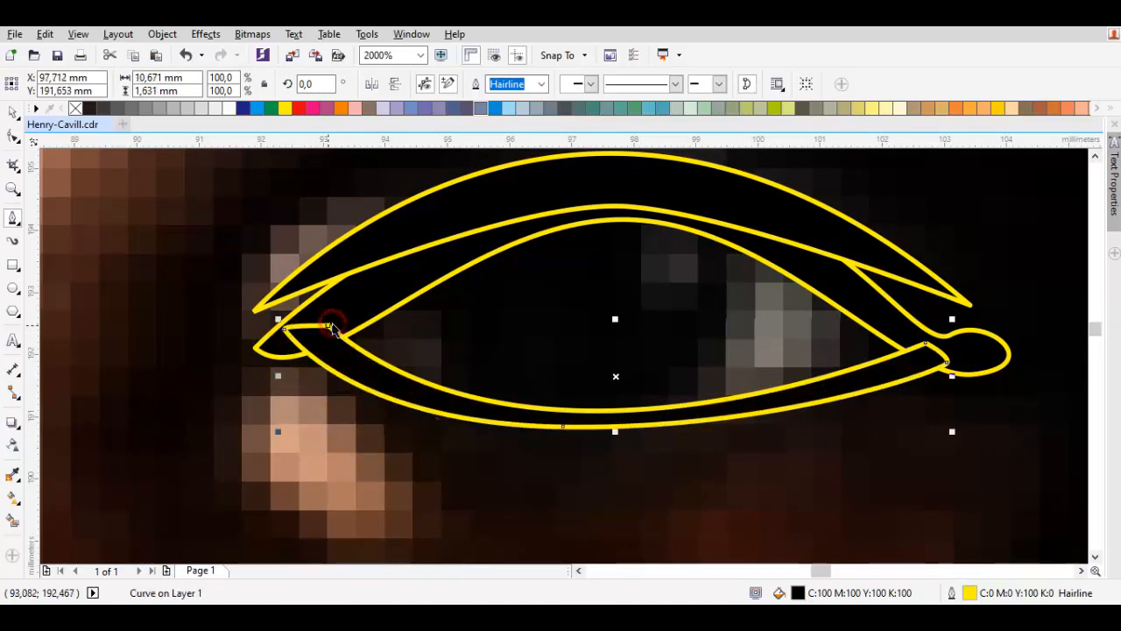
Adjust the short edge at the outer end of the lower-lid shape by editing its nodes.
key(space)
scroll(333, 328, down, 1)
key(Escape)
scroll(341, 353, up, 2)
double_click(342, 352)
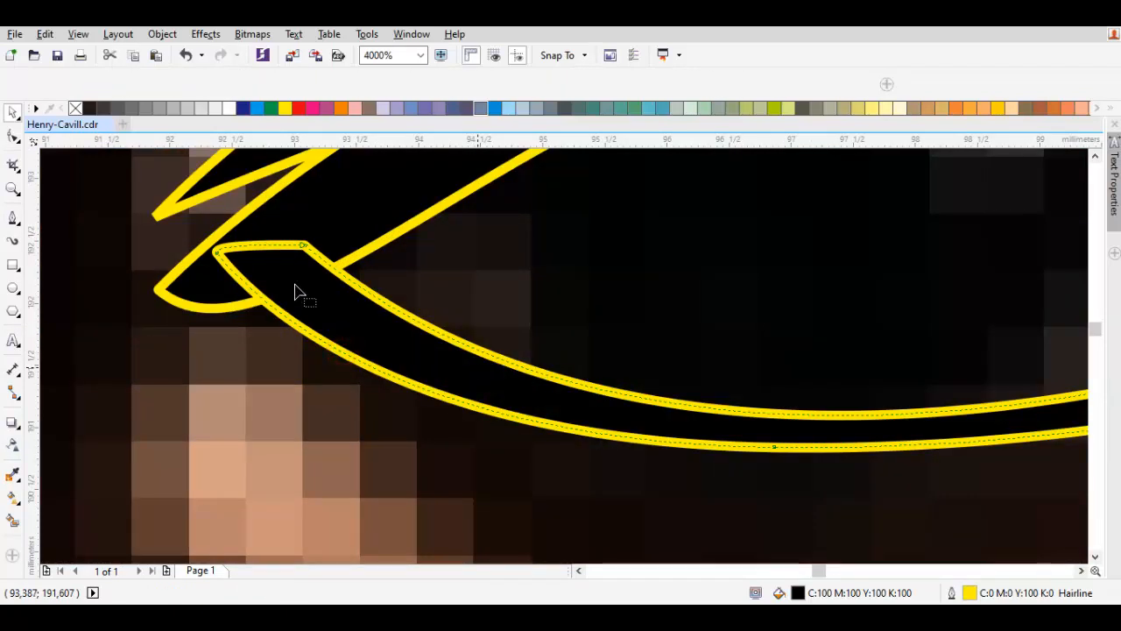
click(189, 230)
drag(296, 245, 304, 231)
key(space)
key(Escape)
Draw the eyelid crease above the shadowed eye as a closed pointed arc about 14.3 mm wide and 4.1 mm high.
scroll(315, 233, down, 2)
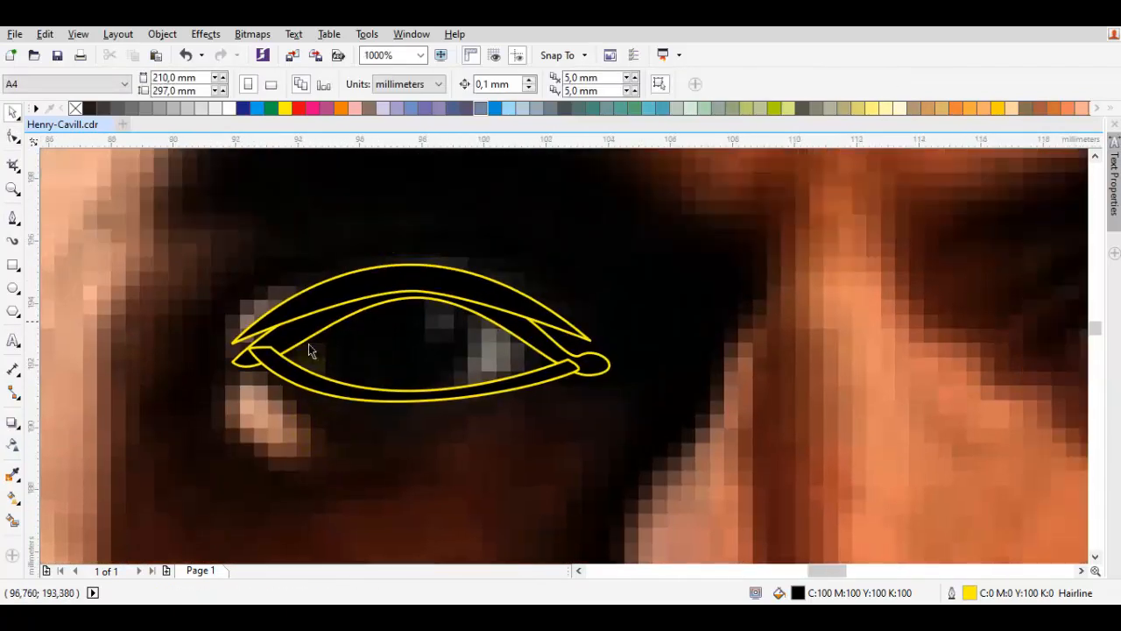
scroll(230, 286, down, 3)
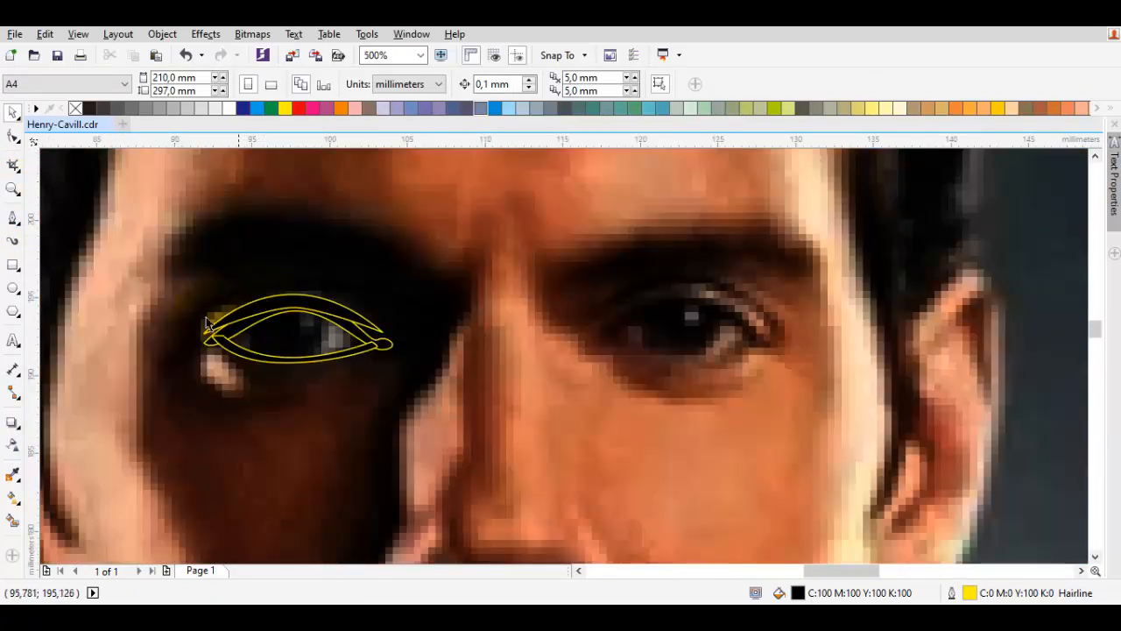
key(F5)
drag(285, 244, 287, 238)
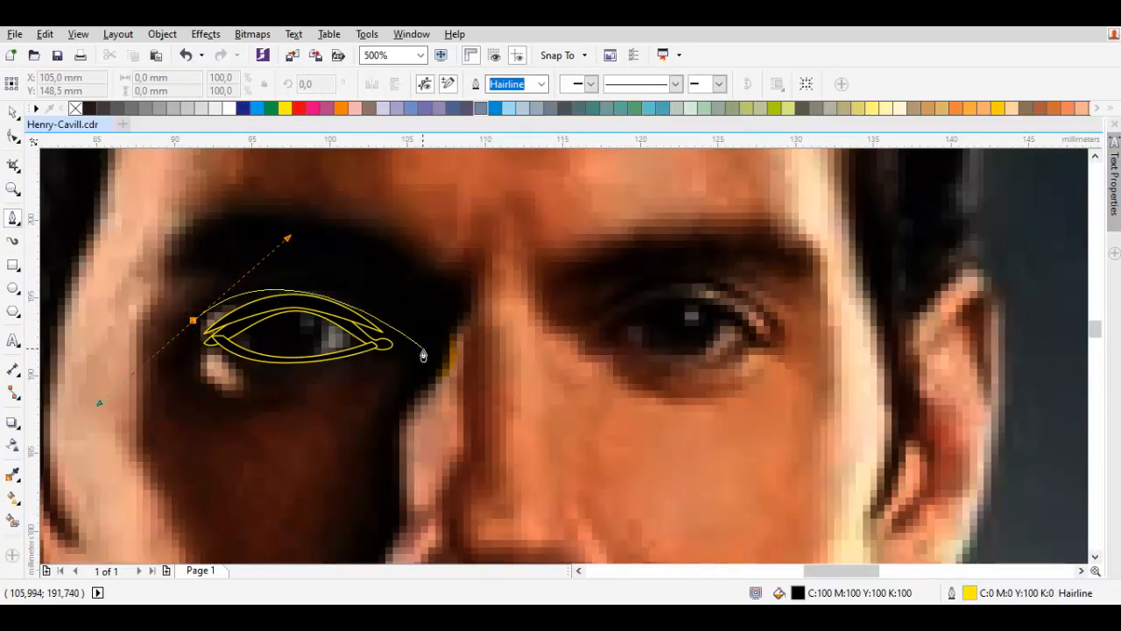
click(415, 343)
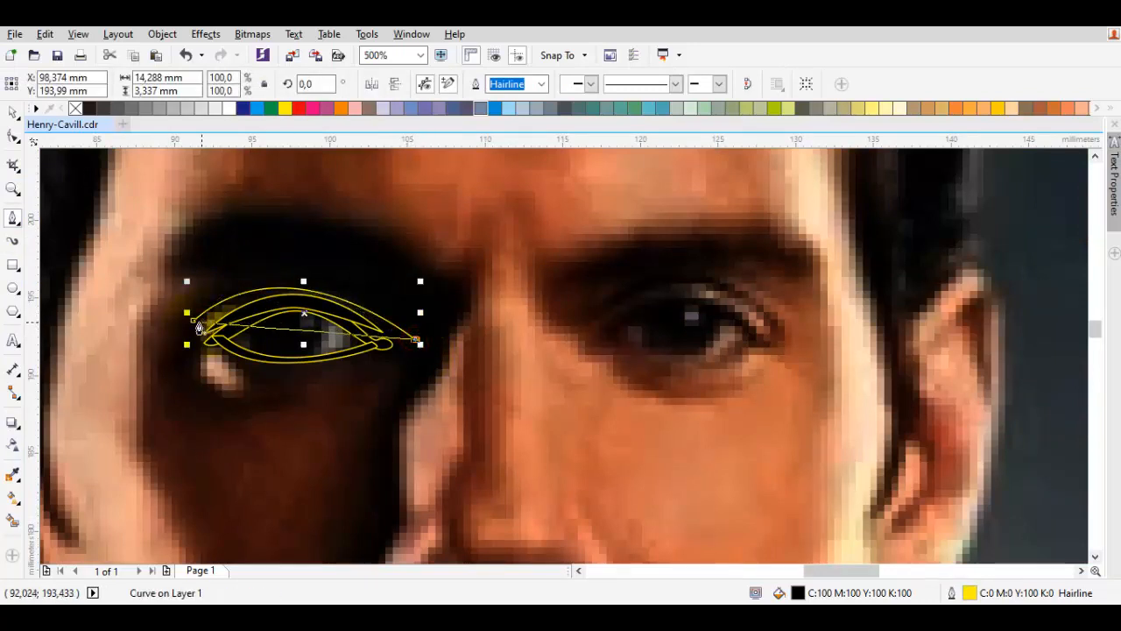
drag(194, 322, 287, 213)
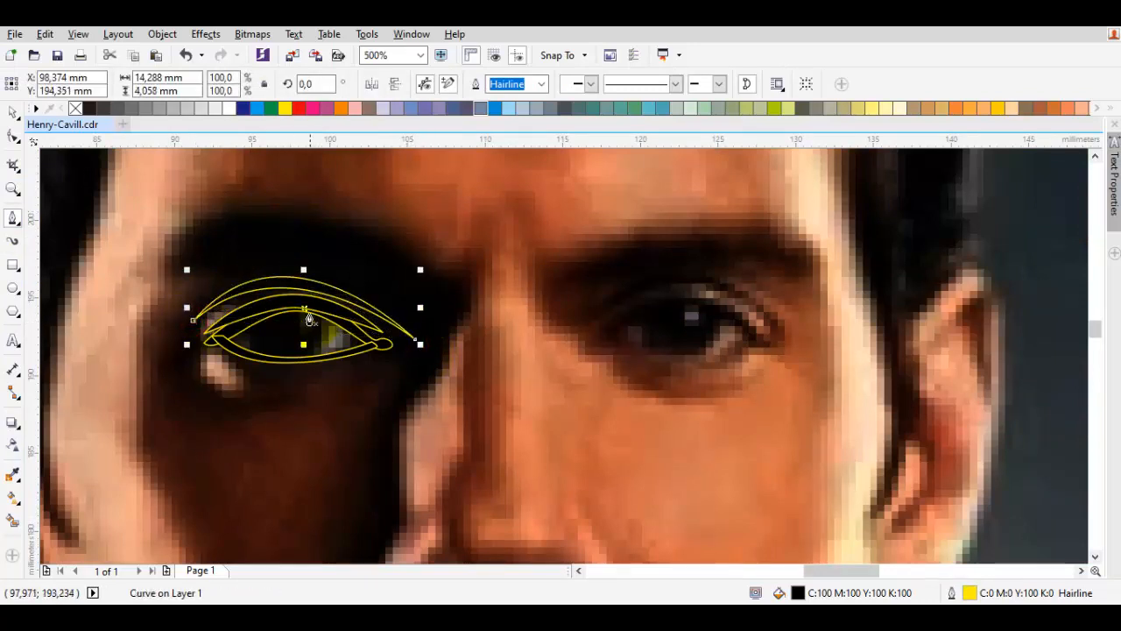
Draw an unfilled circle about 4.6 mm in diameter and position it over the shadowed eye's iris.
click(13, 287)
scroll(279, 340, up, 2)
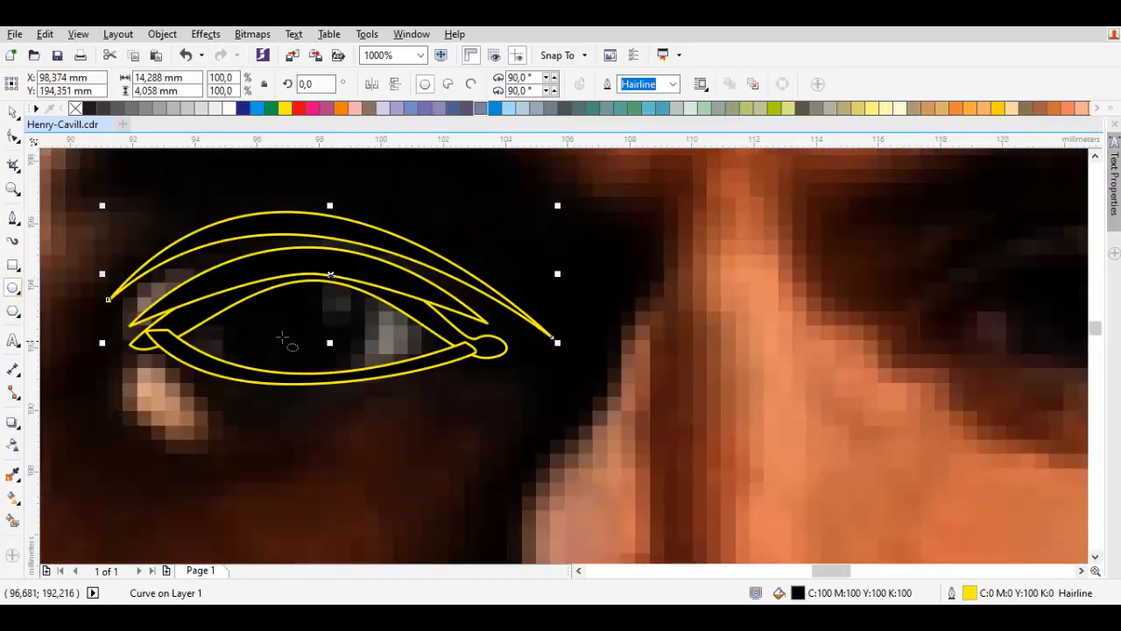
drag(302, 317, 352, 396)
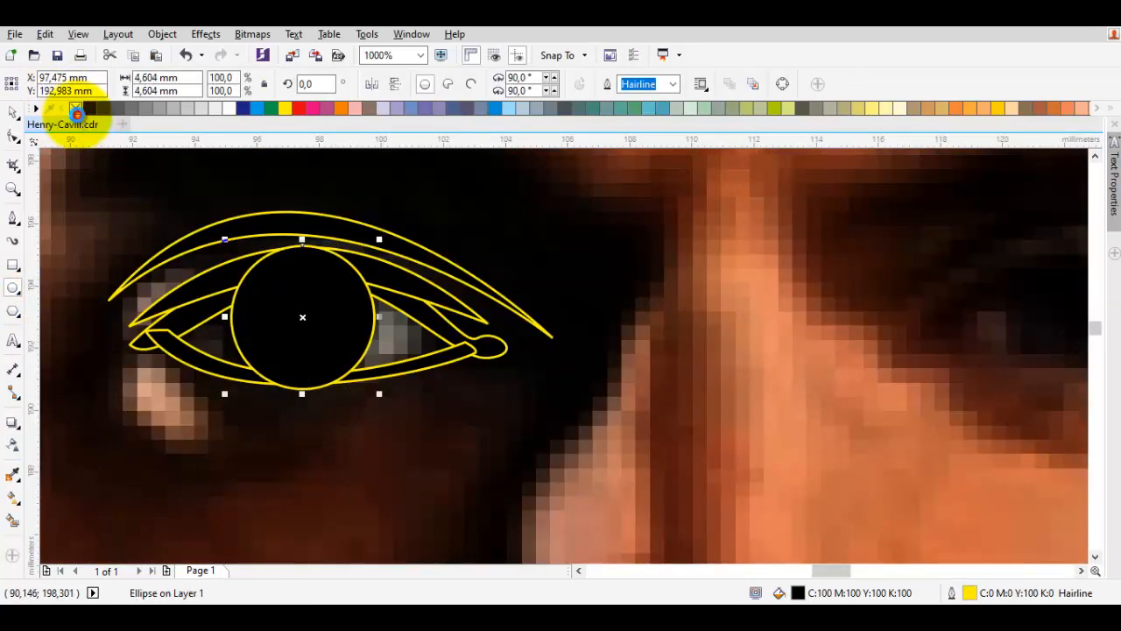
click(76, 108)
click(311, 346)
scroll(311, 346, up, 2)
click(310, 333)
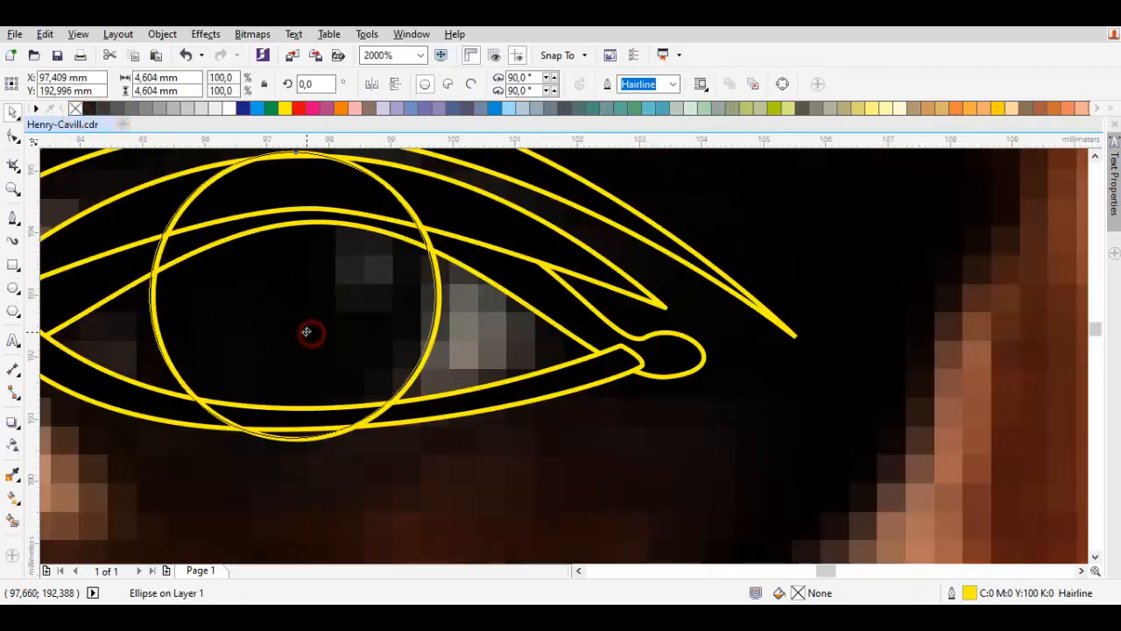
Place a copy of the iris circle over the iris of the other eye.
scroll(308, 330, down, 4)
drag(202, 350, 599, 347)
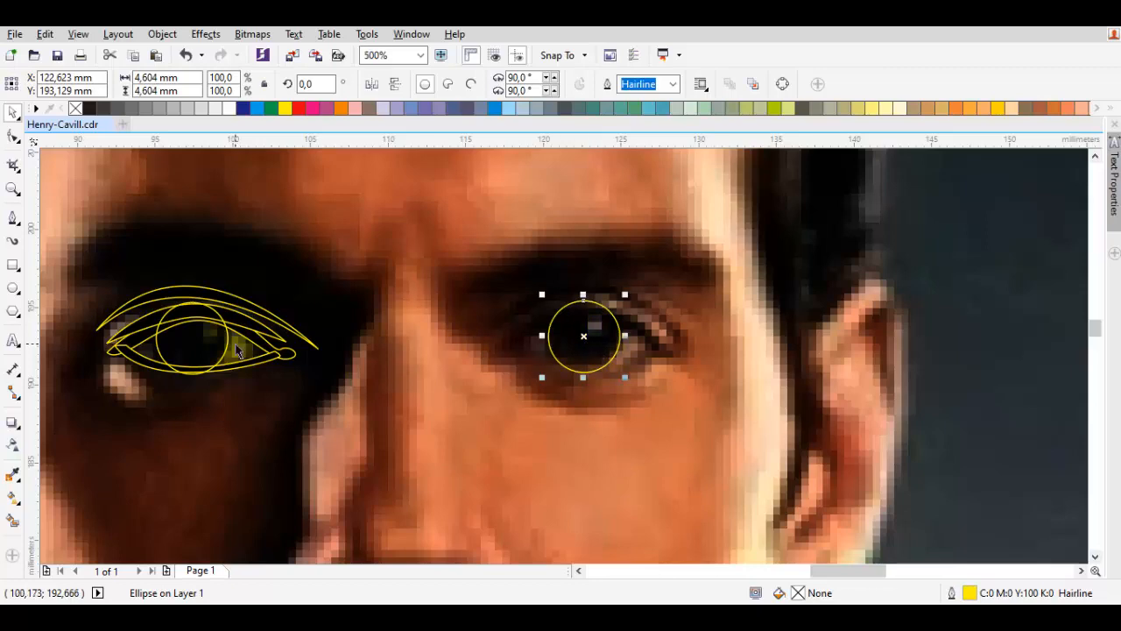
scroll(237, 351, up, 2)
scroll(419, 346, down, 1)
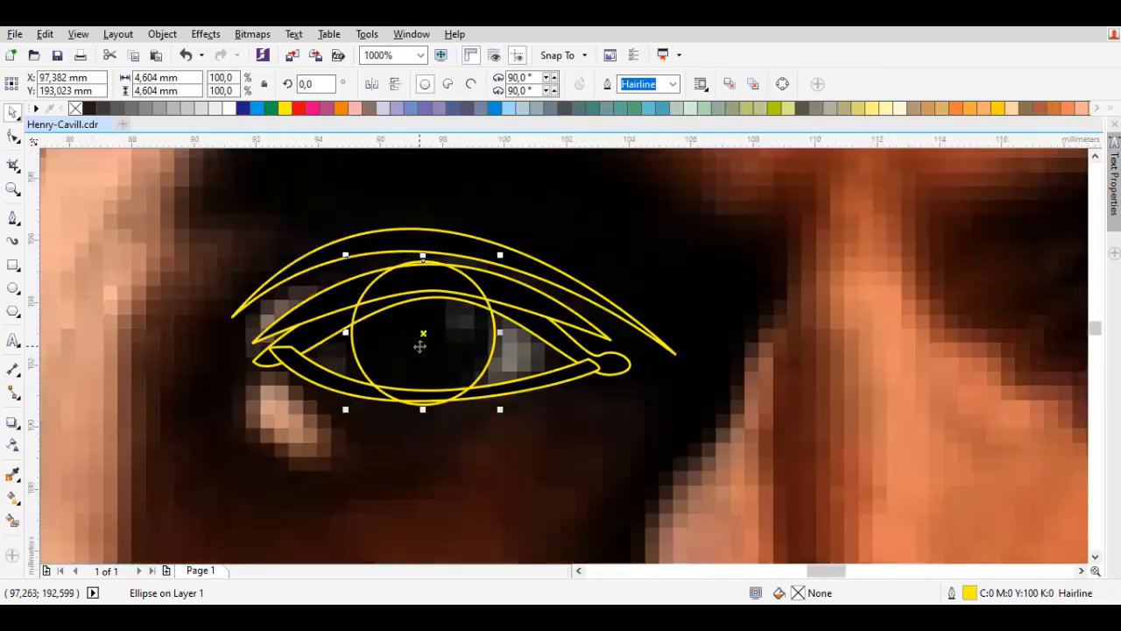
Send the shadowed eye's iris circle backward in the stacking order so that it lies behind the filled eyelid shapes.
right_click(419, 345)
mouse_move(560, 425)
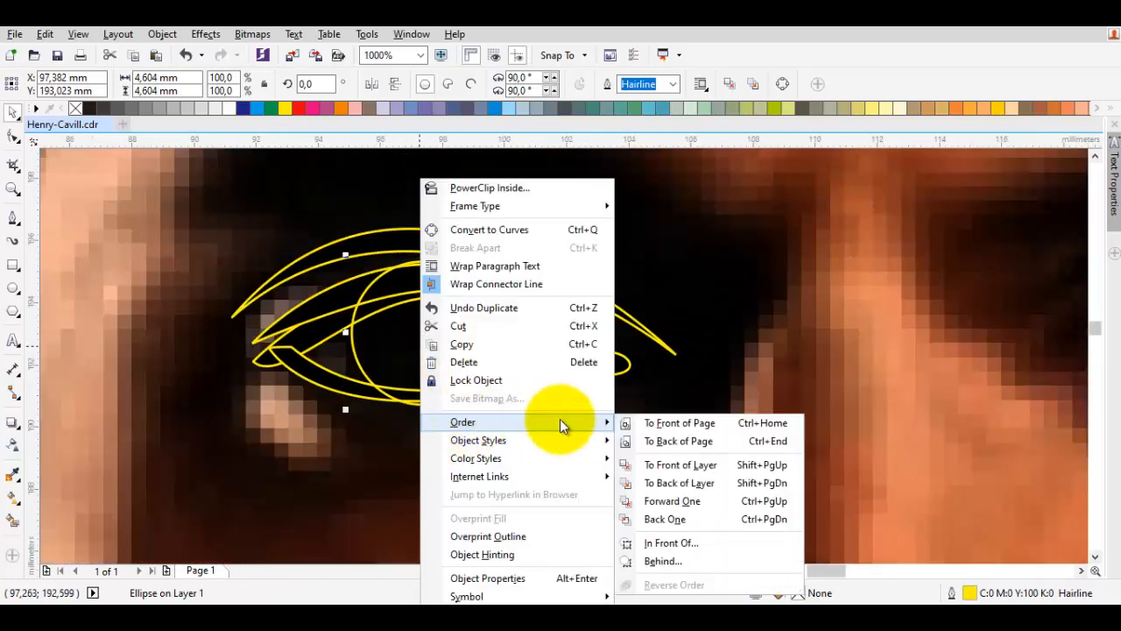
click(675, 524)
scroll(479, 355, up, 1)
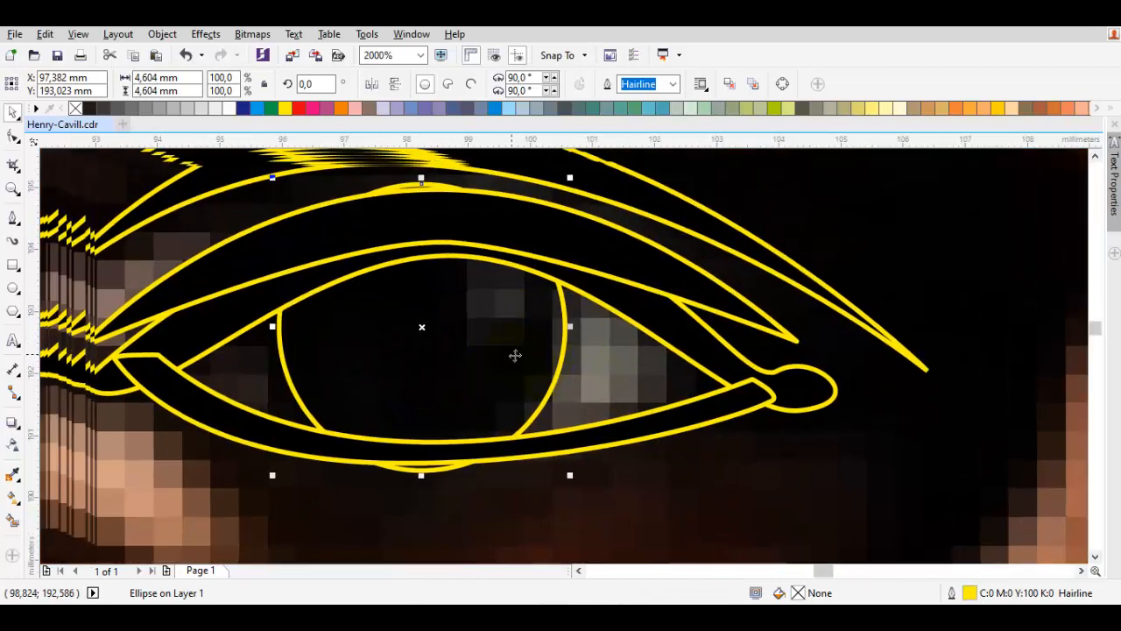
key(F5)
click(434, 362)
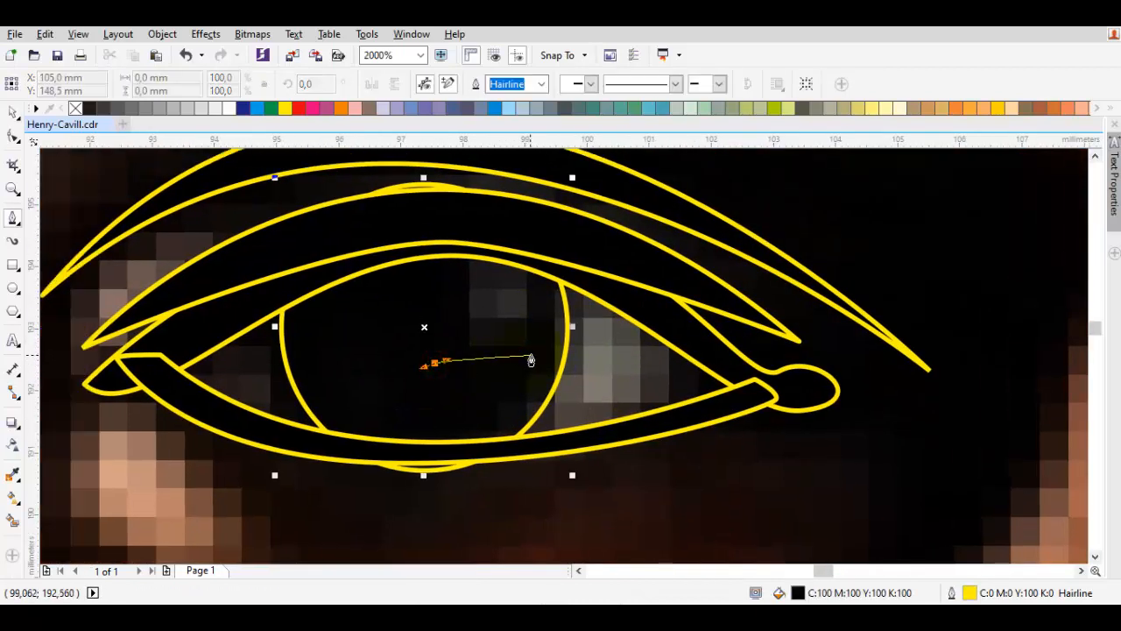
click(531, 360)
key(ctrl+z)
Draw a closed highlight shape about 1.4 mm wide and 1.1 mm high in the iris's upper part and fill it white.
drag(455, 356, 441, 286)
click(536, 338)
click(505, 284)
click(235, 108)
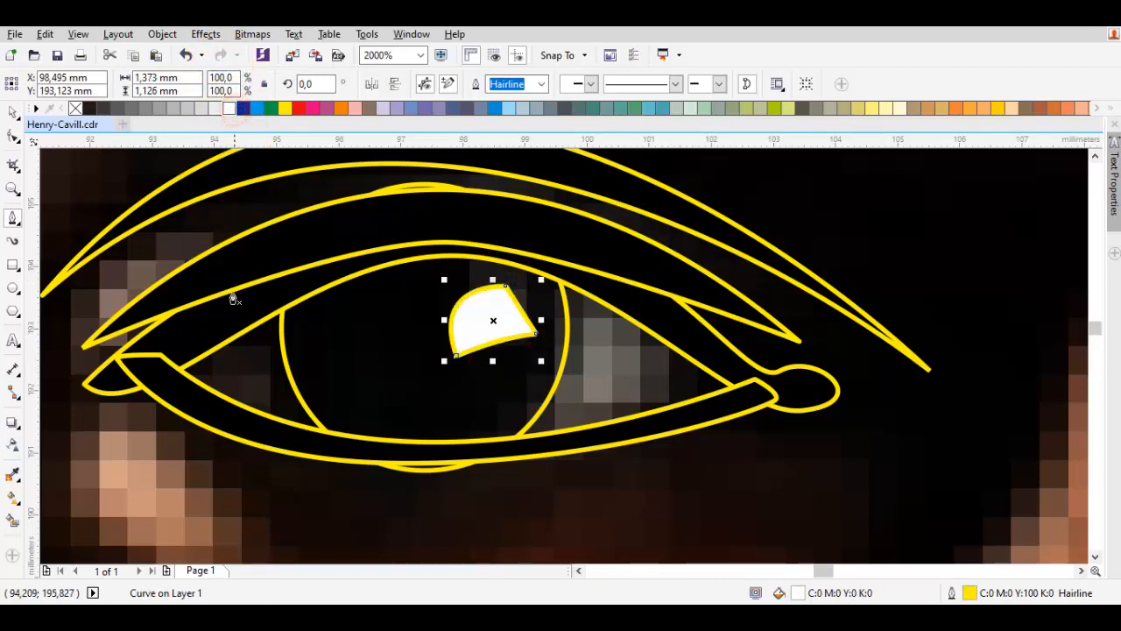
Draw a closed curve about 8.2 mm wide and 8.8 mm high that follows the eye opening and encloses the iris parts overlapping the lids.
click(226, 313)
drag(441, 243, 554, 248)
drag(624, 294, 462, 465)
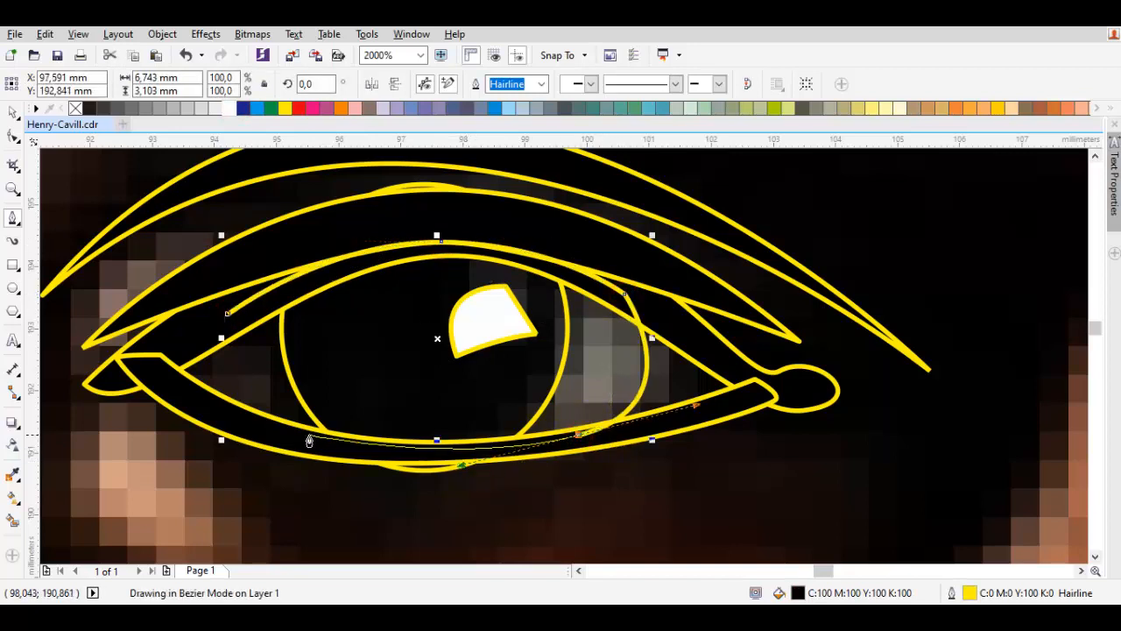
click(294, 437)
scroll(283, 430, down, 1)
drag(380, 493, 505, 422)
drag(506, 359, 551, 286)
drag(448, 237, 335, 254)
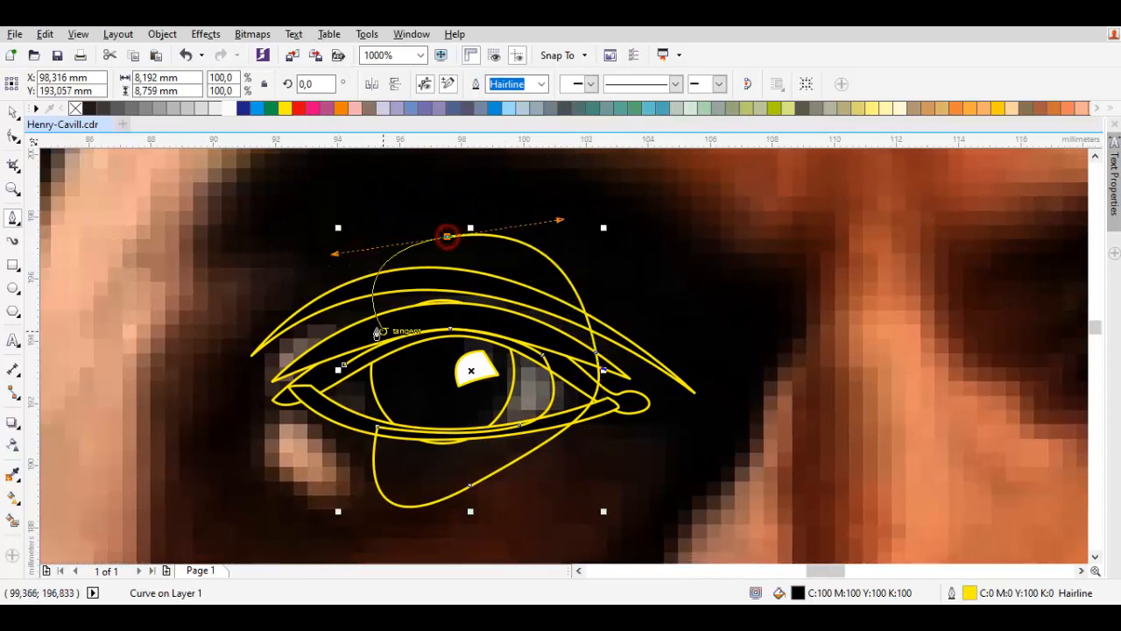
drag(374, 323, 366, 305)
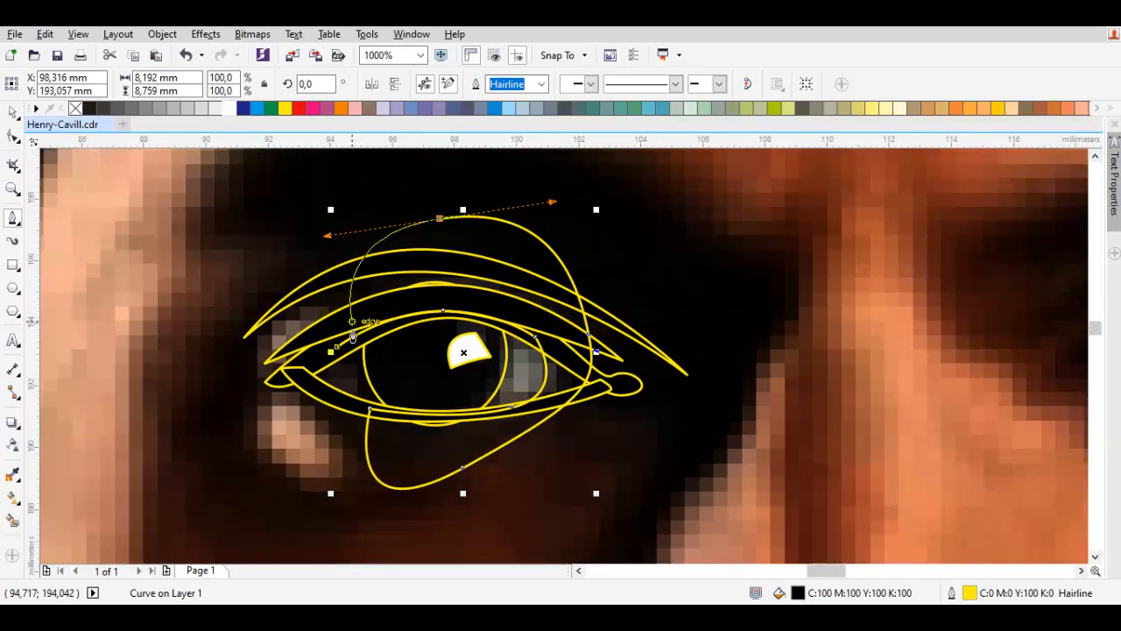
click(338, 354)
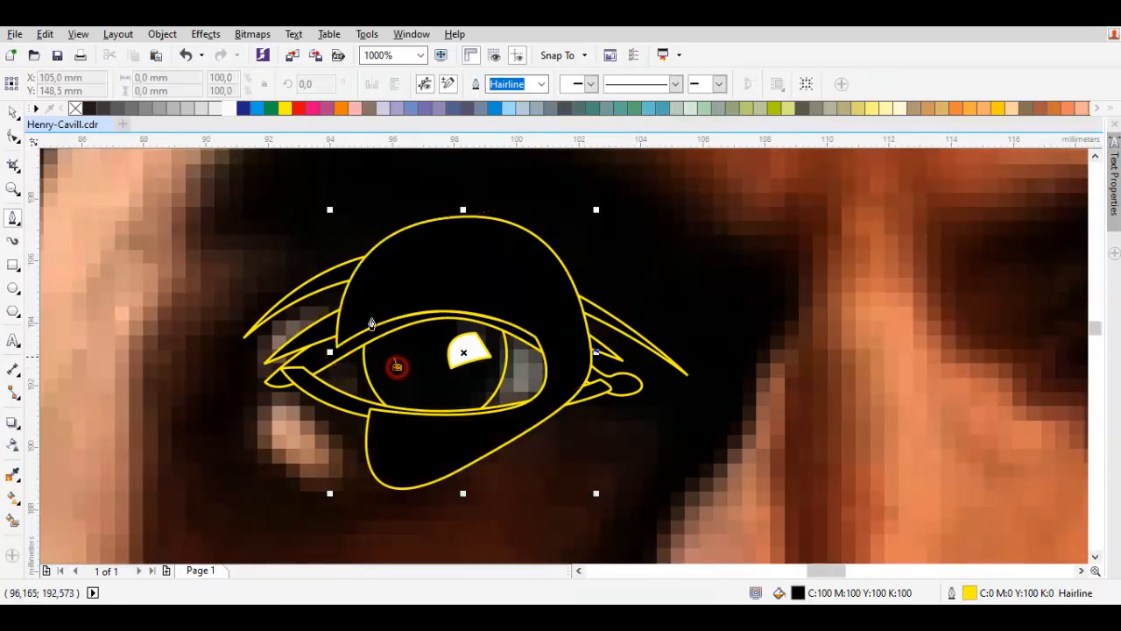
Trim the iris circle to the eye opening by subtracting the curve in front from it with Back Minus Front.
key(Escape)
shift+click(395, 362)
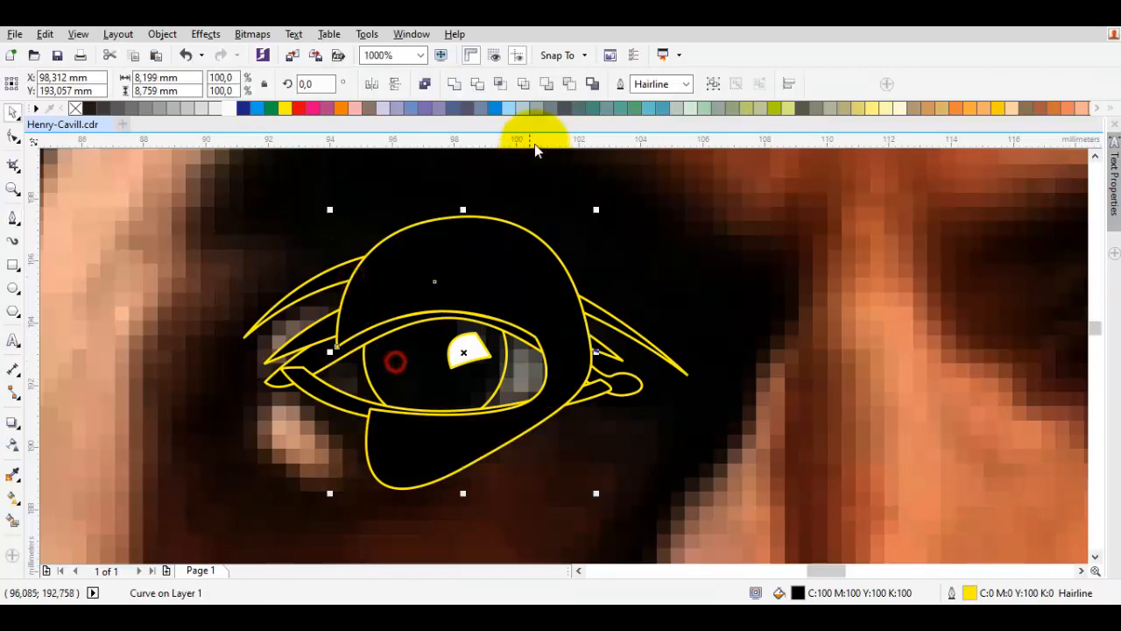
click(567, 82)
Fill the trimmed iris with the black sampled from the upper eyelid, and deselect it.
drag(481, 275, 433, 247)
key(ctrl+shift+e)
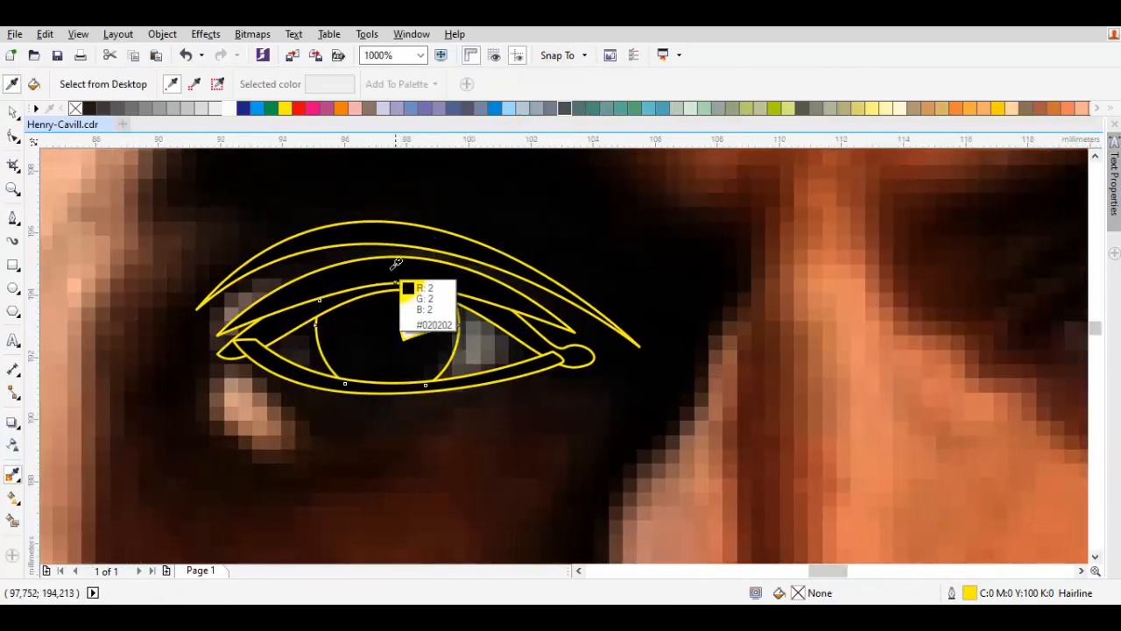
click(389, 265)
click(390, 351)
key(space)
scroll(404, 340, down, 1)
key(Escape)
Start the eyebrow outline above the shadowed eye with a jagged inner end and an arched upper edge running to the outer tip.
key(p)
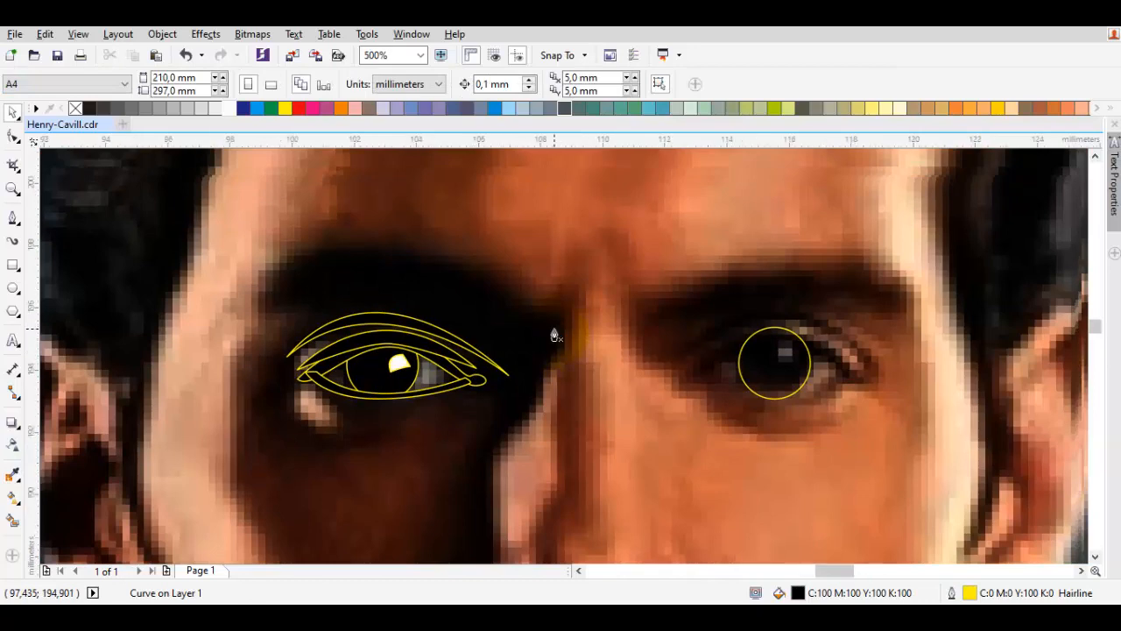
scroll(554, 330, up, 1)
click(502, 284)
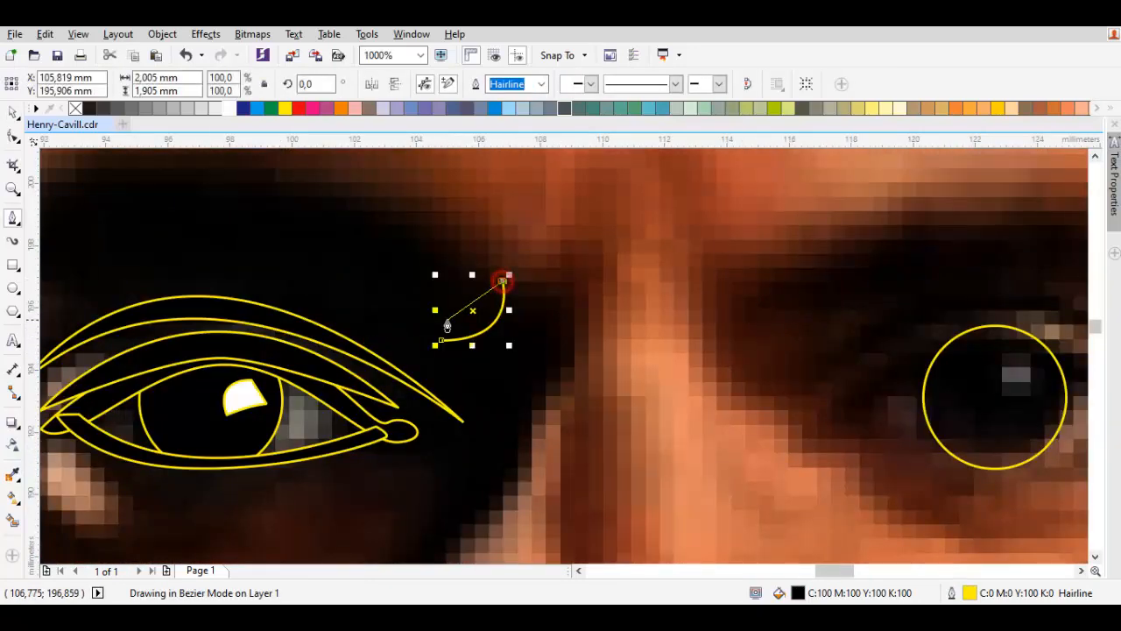
scroll(471, 324, up, 1)
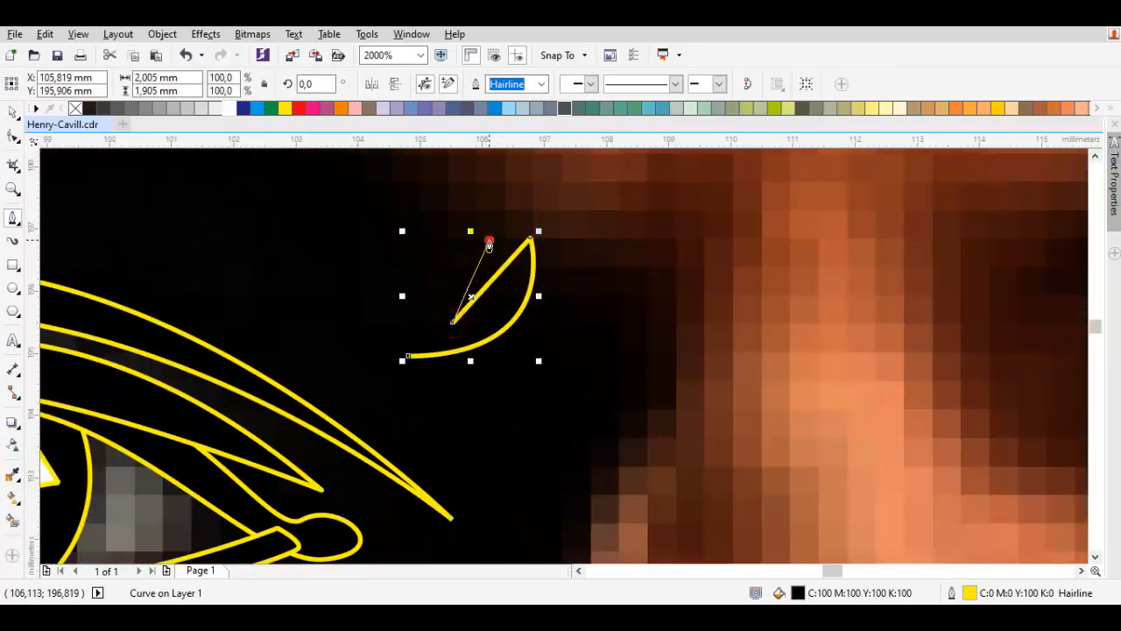
scroll(489, 247, down, 2)
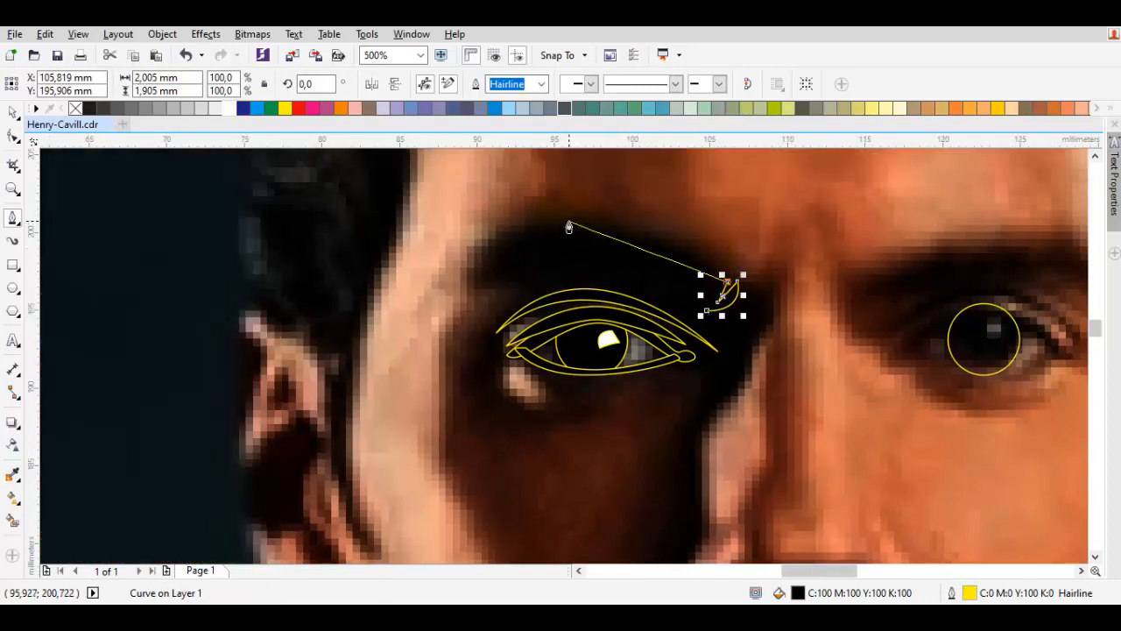
drag(570, 222, 503, 216)
scroll(471, 290, up, 1)
click(472, 261)
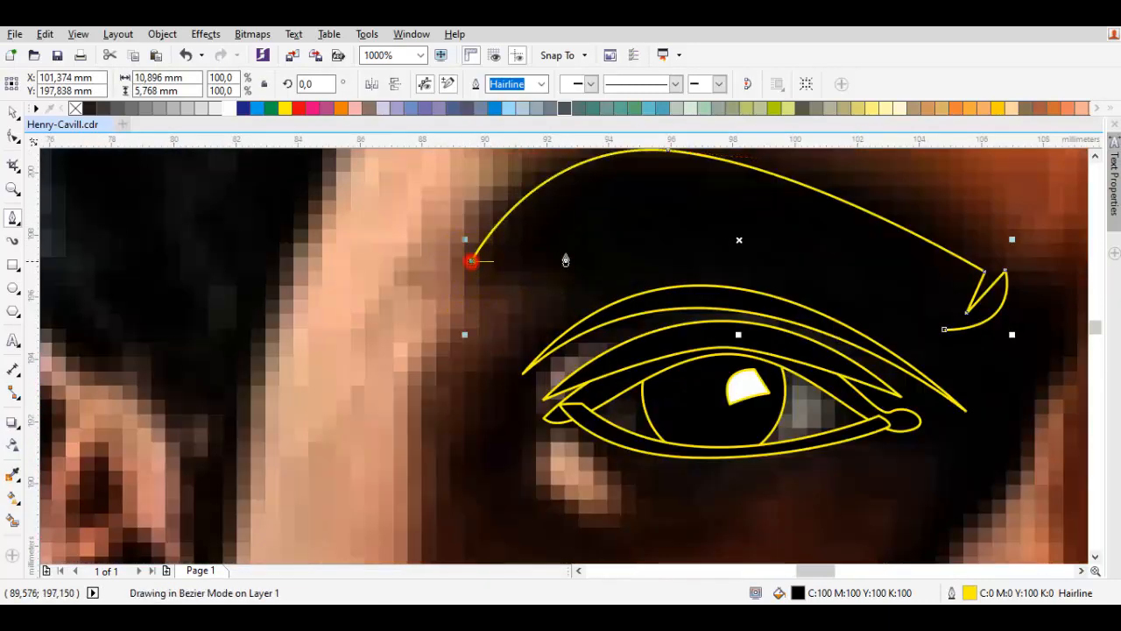
Continue the eyebrow outline along its lower edge and close it with a narrow notch at the inner end, about 17.2 mm wide overall.
drag(545, 281, 697, 275)
scroll(851, 353, up, 1)
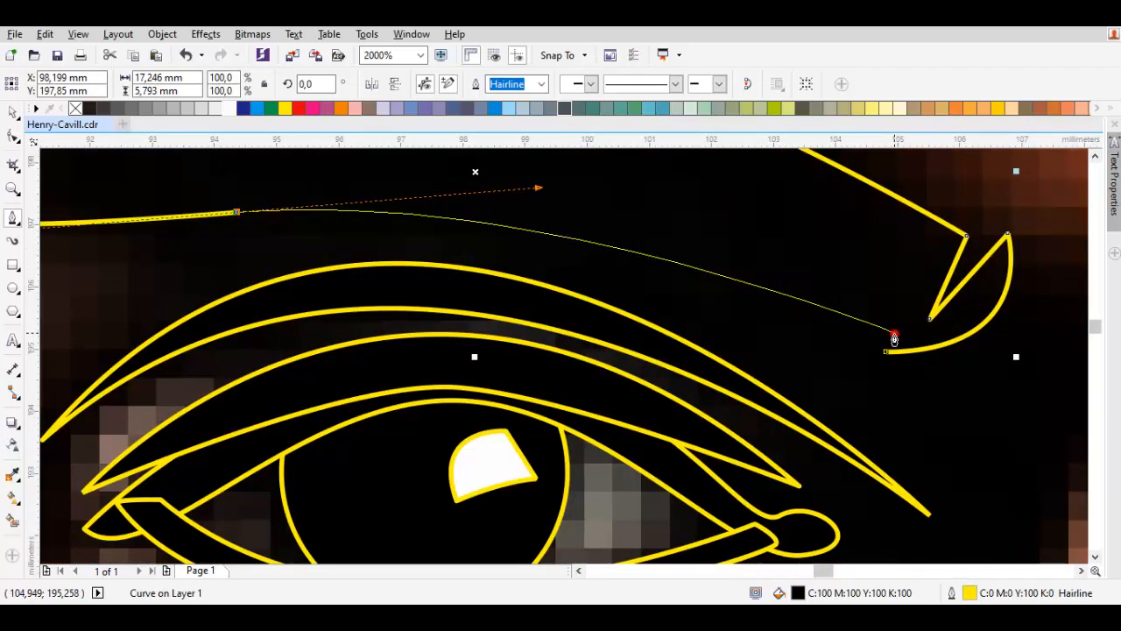
click(895, 338)
click(920, 283)
drag(888, 351, 918, 352)
Delete the middle nodes from the lower and upper edges of the eyebrow shape.
key(space)
scroll(851, 320, down, 1)
double_click(703, 269)
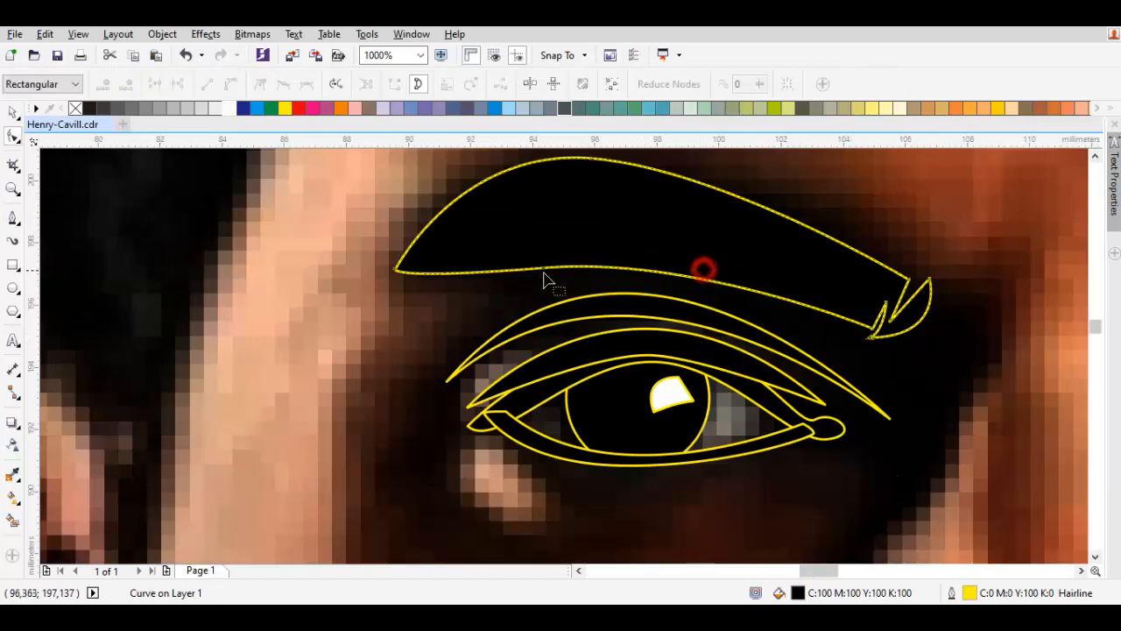
mouse_move(544, 277)
mouse_down()
mouse_move(534, 251)
mouse_move(541, 268)
mouse_up()
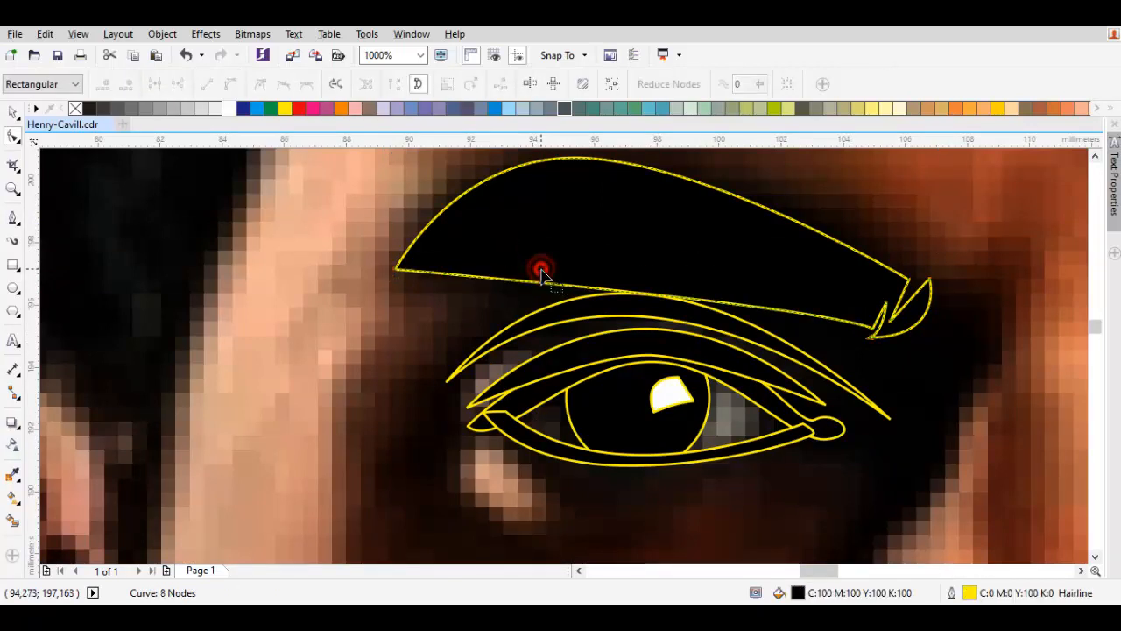
scroll(600, 269, up, 1)
click(585, 255)
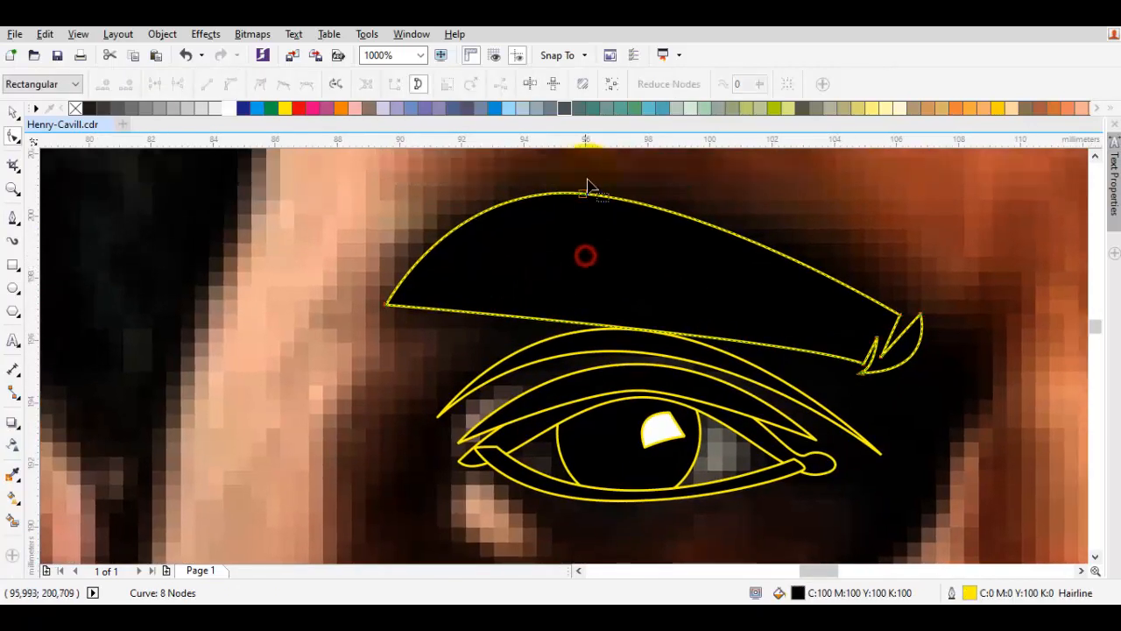
double_click(582, 192)
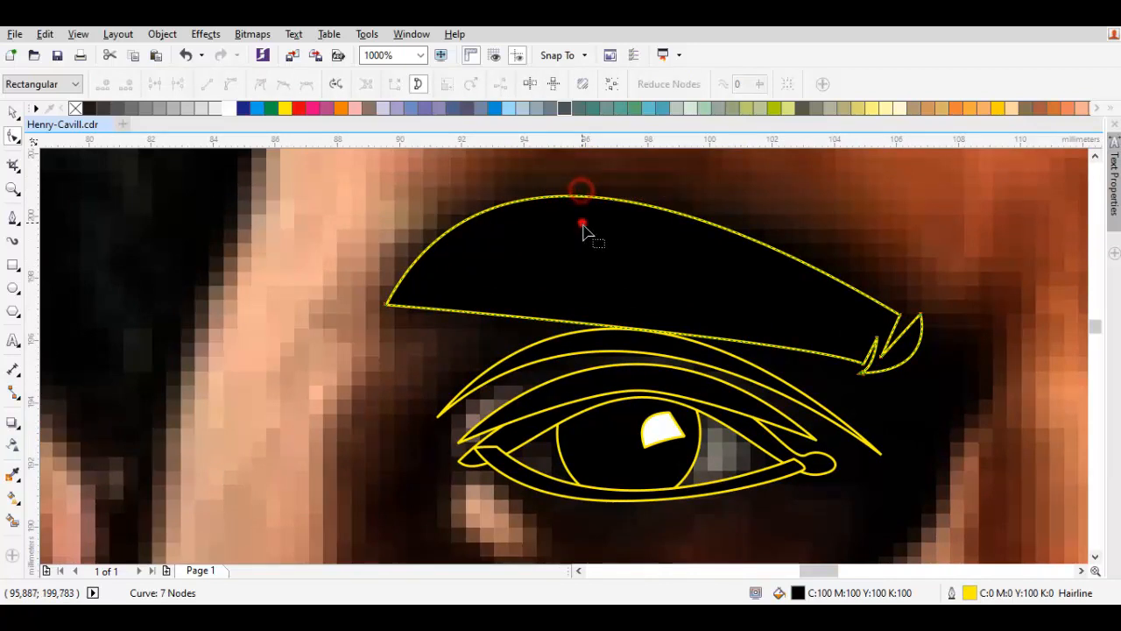
Change the type of all the eyebrow's nodes, and bend its lower edge into an arch from the outer tip.
right_click(528, 268)
click(555, 325)
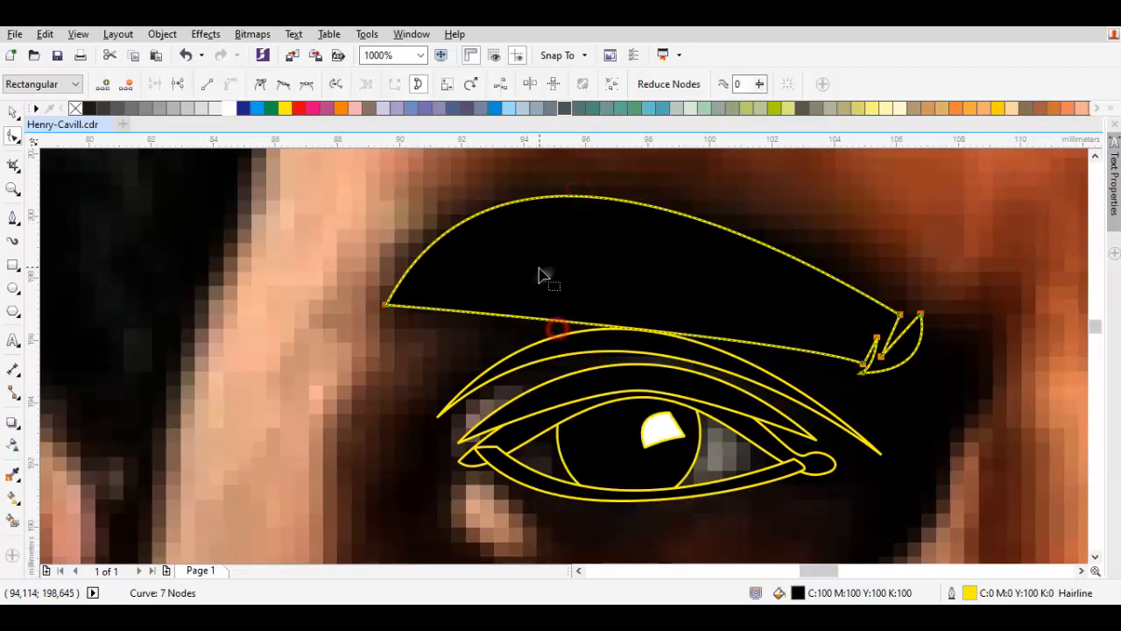
right_click(541, 270)
click(579, 361)
click(500, 288)
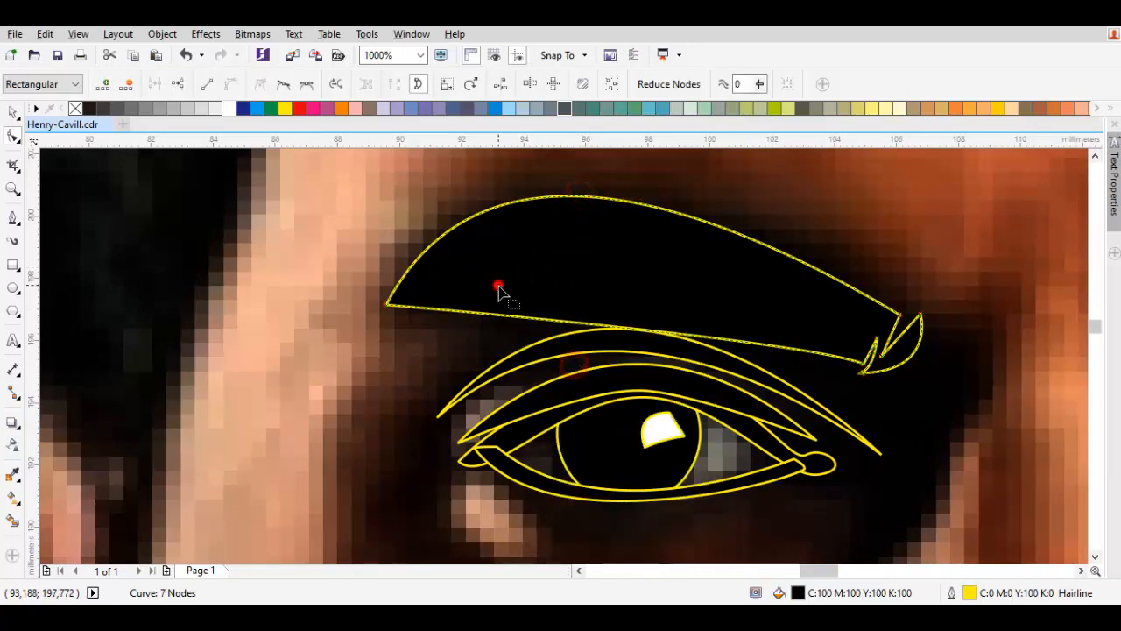
click(386, 304)
drag(396, 316, 645, 265)
Reshape the eyebrow's inner end by shifting its lowest node and shortening that node's curve handle.
scroll(874, 383, up, 1)
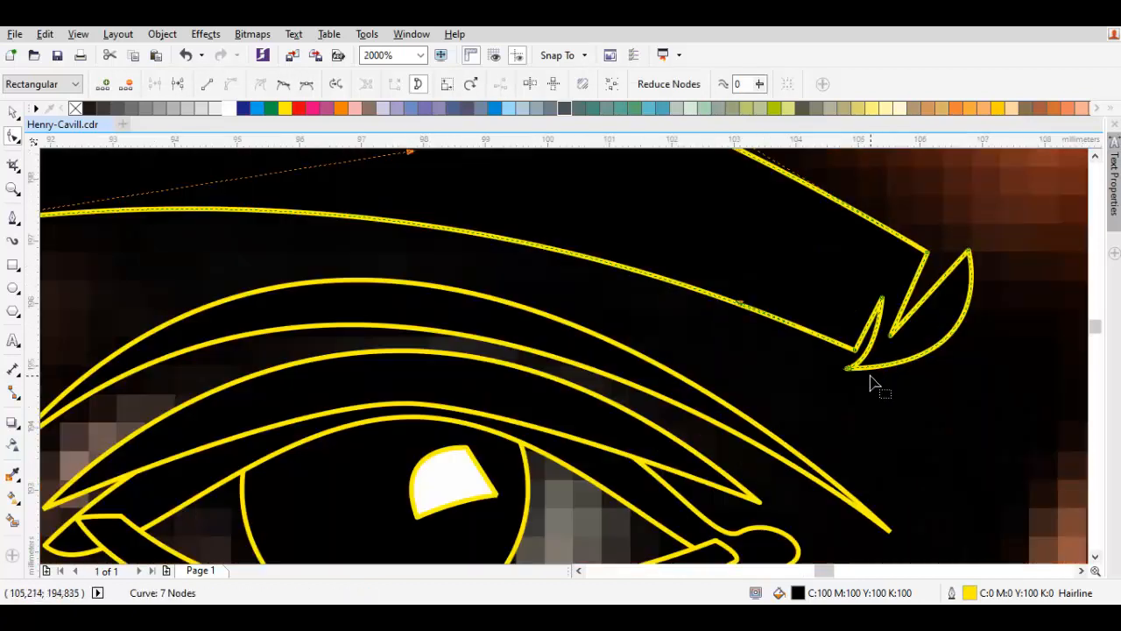
drag(864, 367, 890, 362)
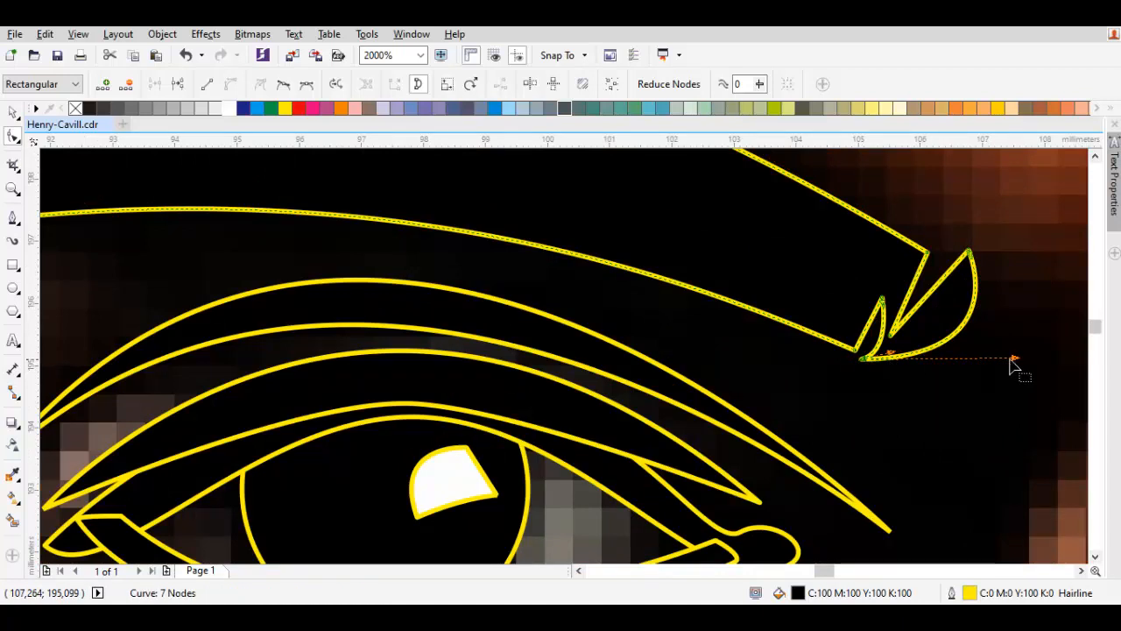
drag(1015, 360, 947, 383)
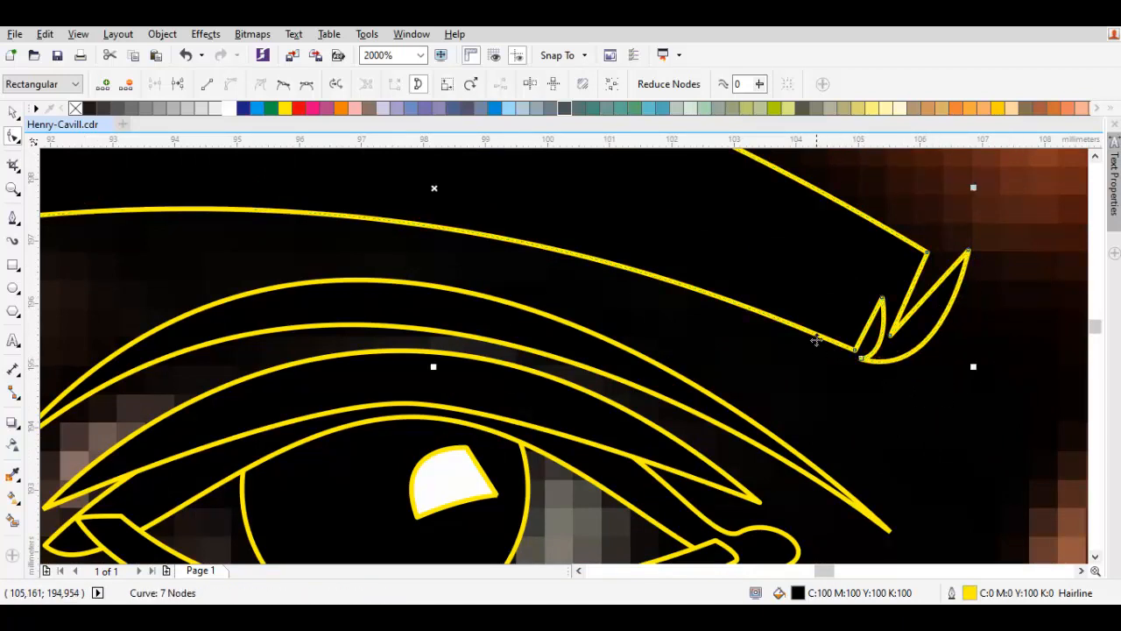
key(space)
key(space)
Refine the curvature of the eyebrow's long edges with the node handles, and deselect the shape.
click(855, 350)
scroll(823, 340, down, 1)
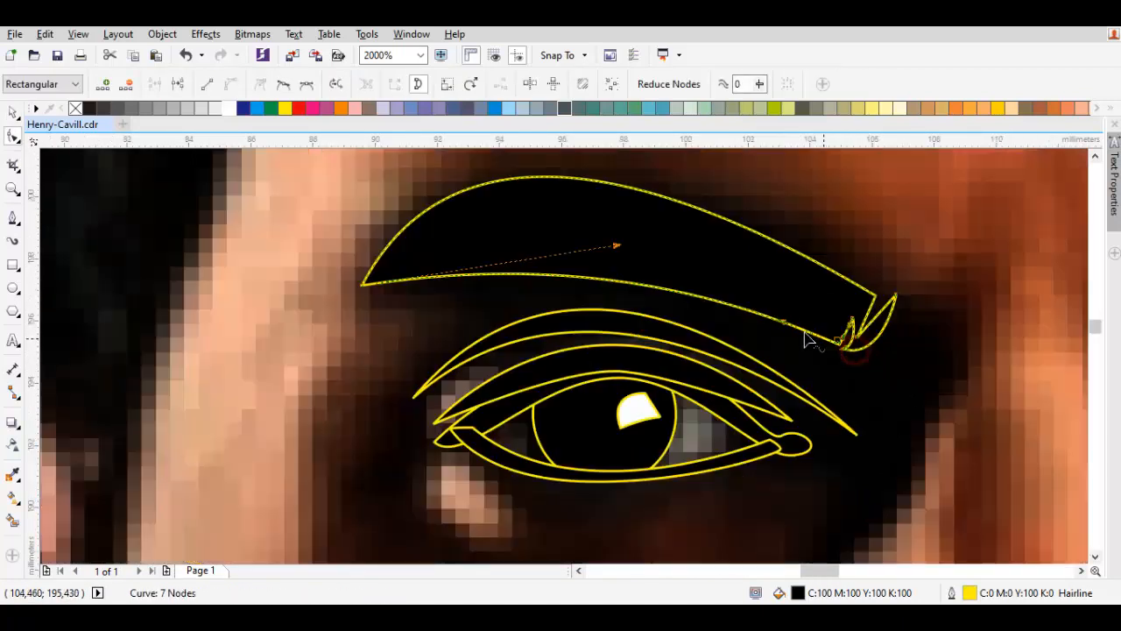
drag(618, 247, 521, 226)
drag(758, 250, 740, 323)
drag(716, 284, 500, 262)
scroll(718, 285, down, 1)
key(space)
key(Escape)
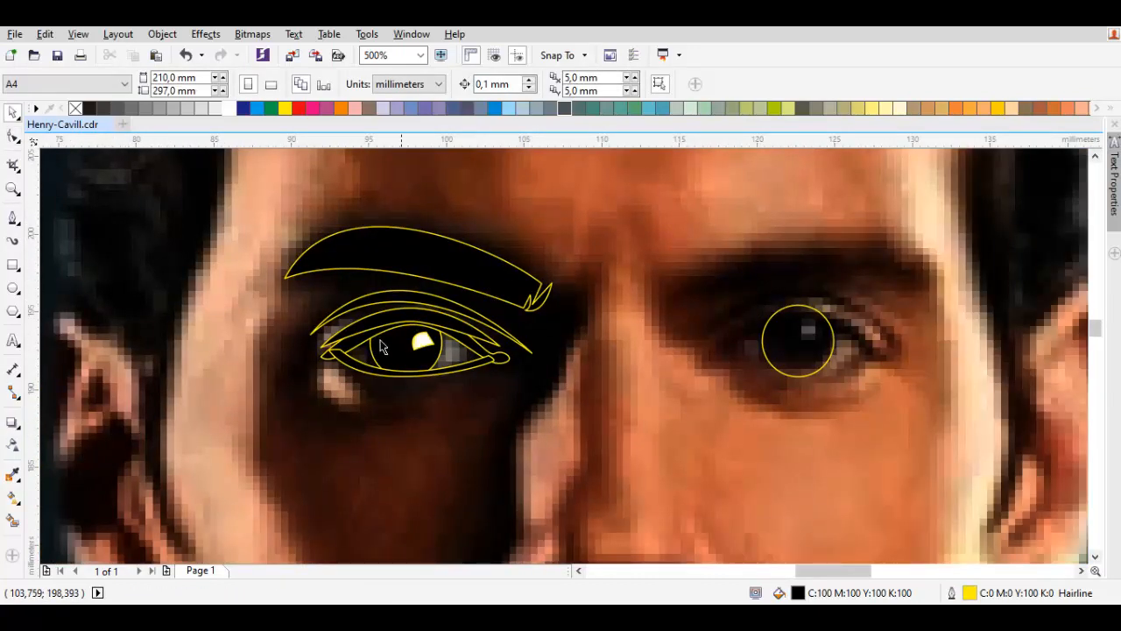
Draw the white of the shadowed eye as a closed shape about 7.3 mm wide and 2 mm high, and fill it white.
scroll(368, 347, up, 2)
key(space)
scroll(349, 367, up, 1)
drag(530, 484, 402, 385)
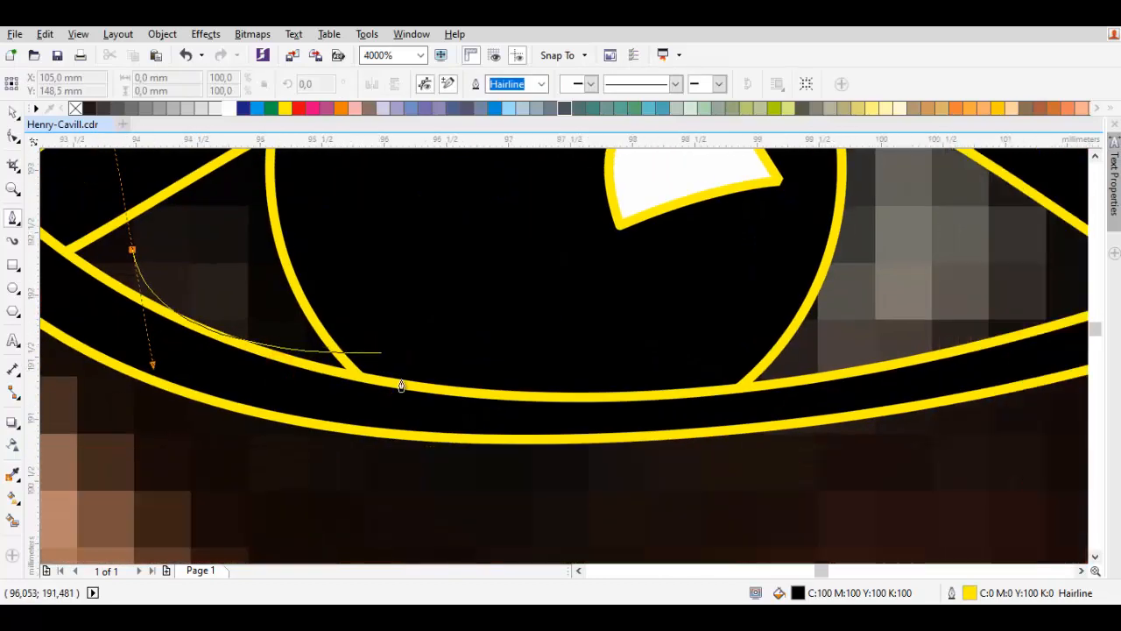
drag(747, 409, 489, 455)
drag(666, 432, 817, 390)
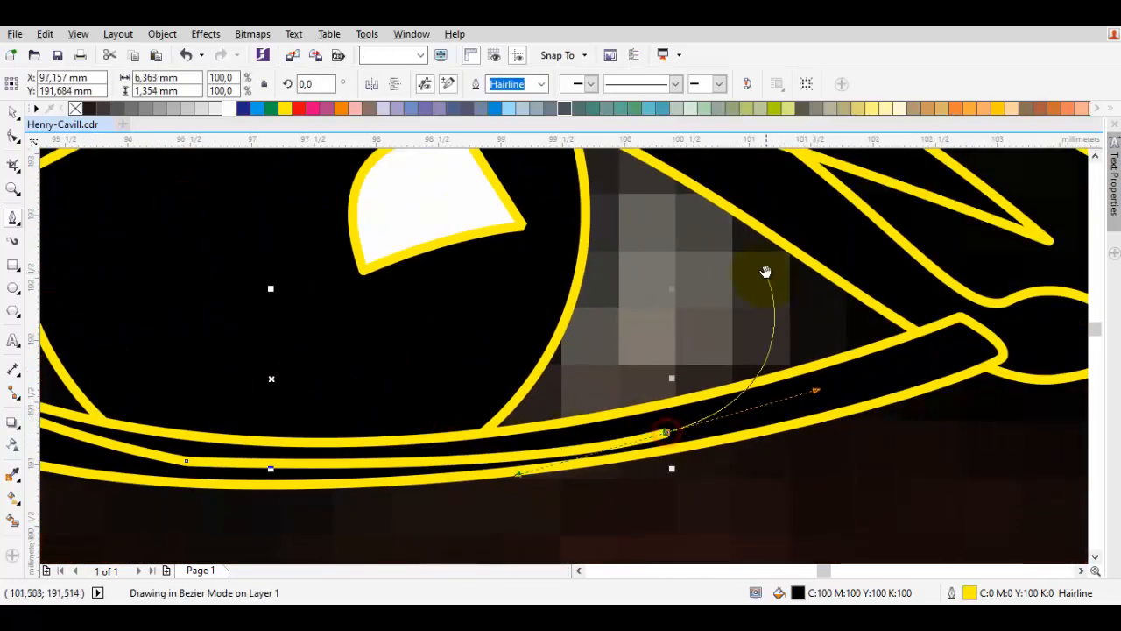
drag(657, 215, 498, 210)
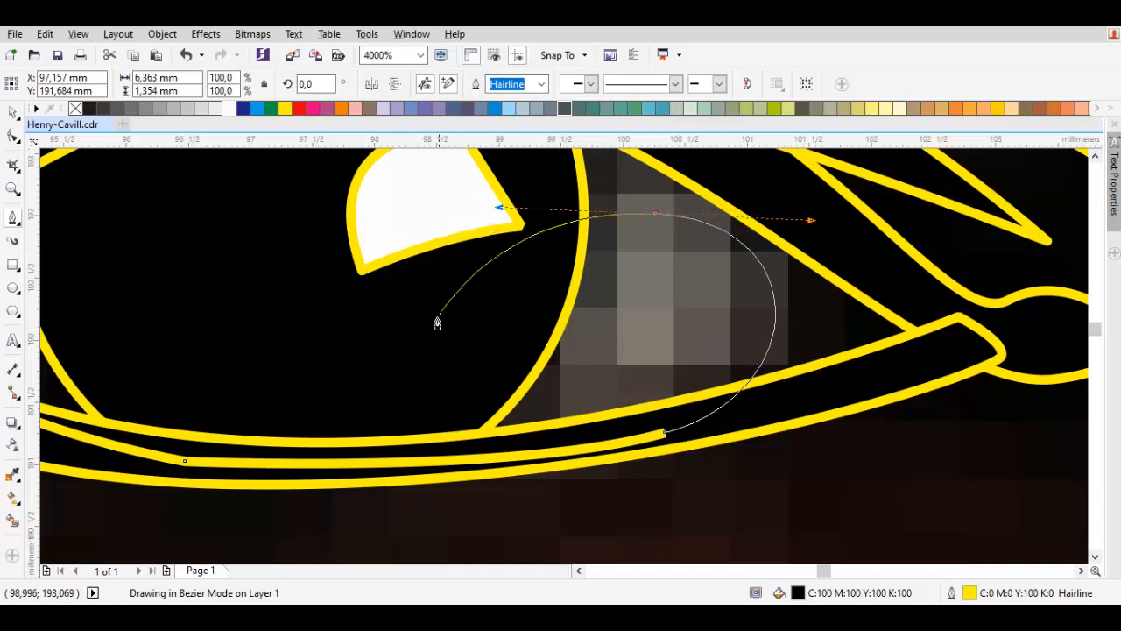
drag(410, 360, 516, 303)
drag(276, 269, 611, 314)
click(628, 313)
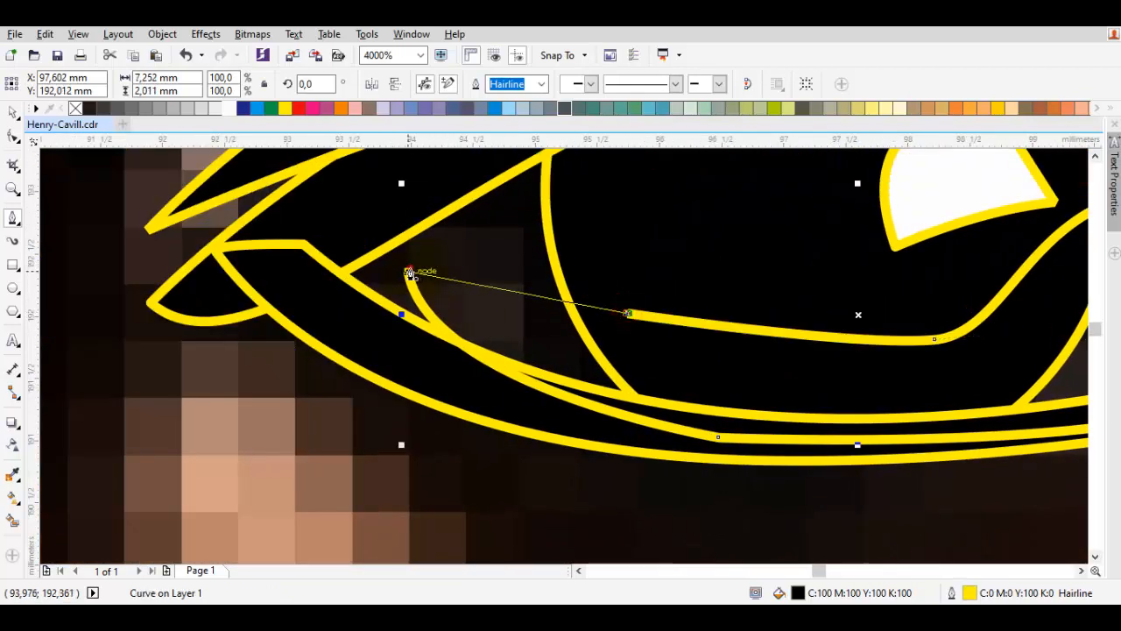
drag(408, 270, 434, 132)
click(228, 108)
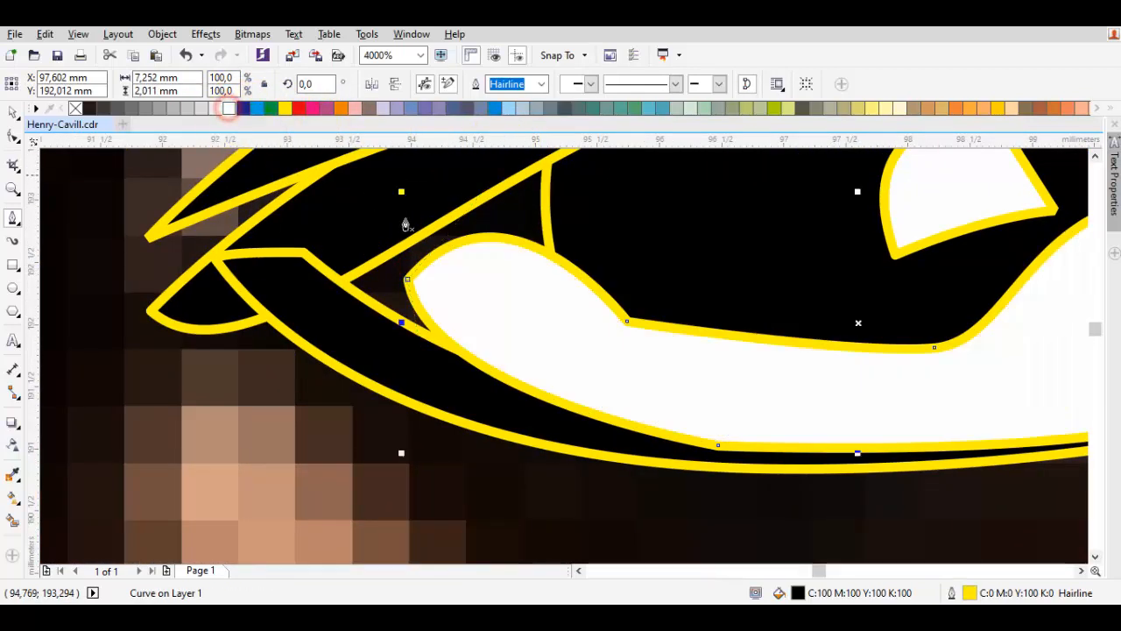
Send the white eye shape backward in the stacking order so that it lies behind the iris and lower lid.
scroll(481, 325, down, 1)
right_click(589, 304)
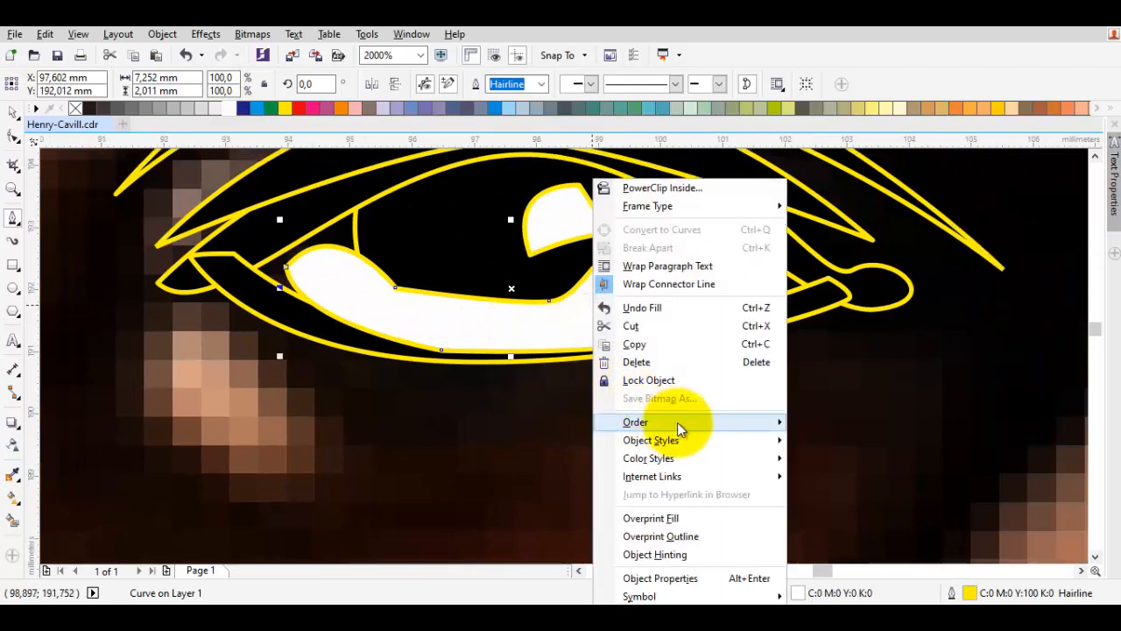
mouse_move(678, 422)
click(857, 517)
Draw a closed shape about 9.9 mm wide and 3.3 mm high spanning the shadowed eye's opening, and fill it 30% black.
scroll(832, 317, up, 1)
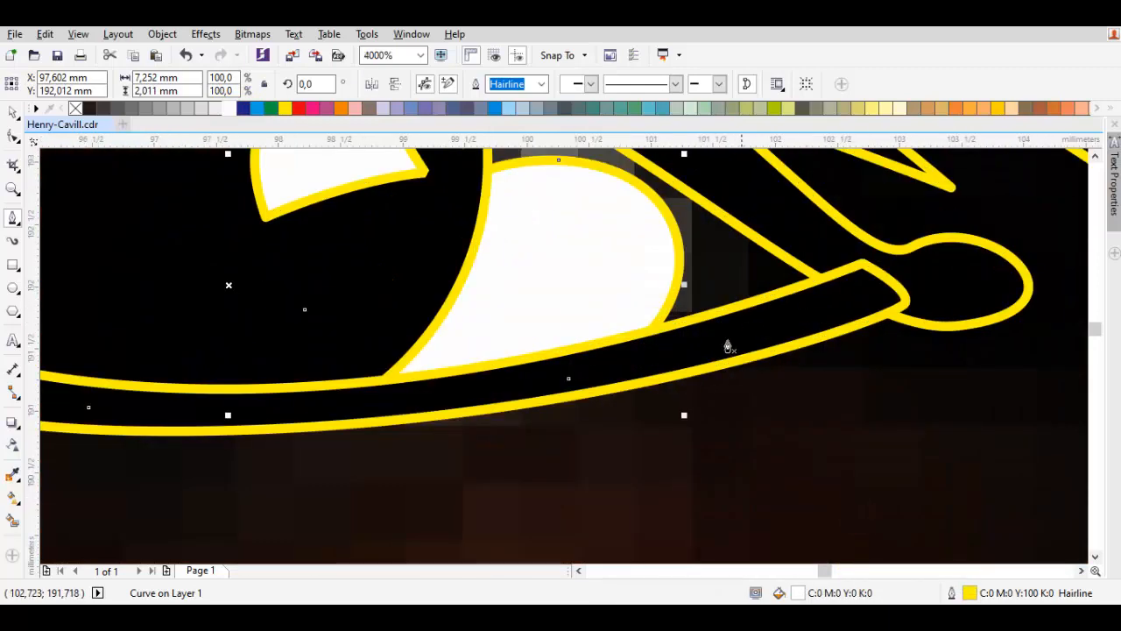
click(593, 373)
double_click(895, 278)
scroll(877, 280, down, 1)
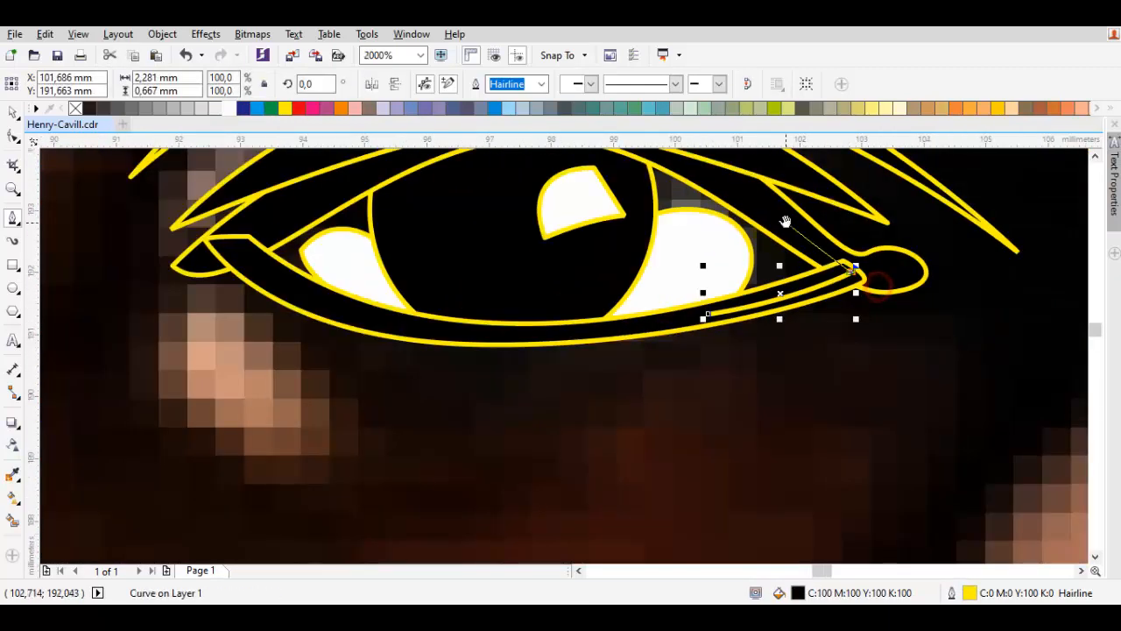
drag(733, 213, 638, 194)
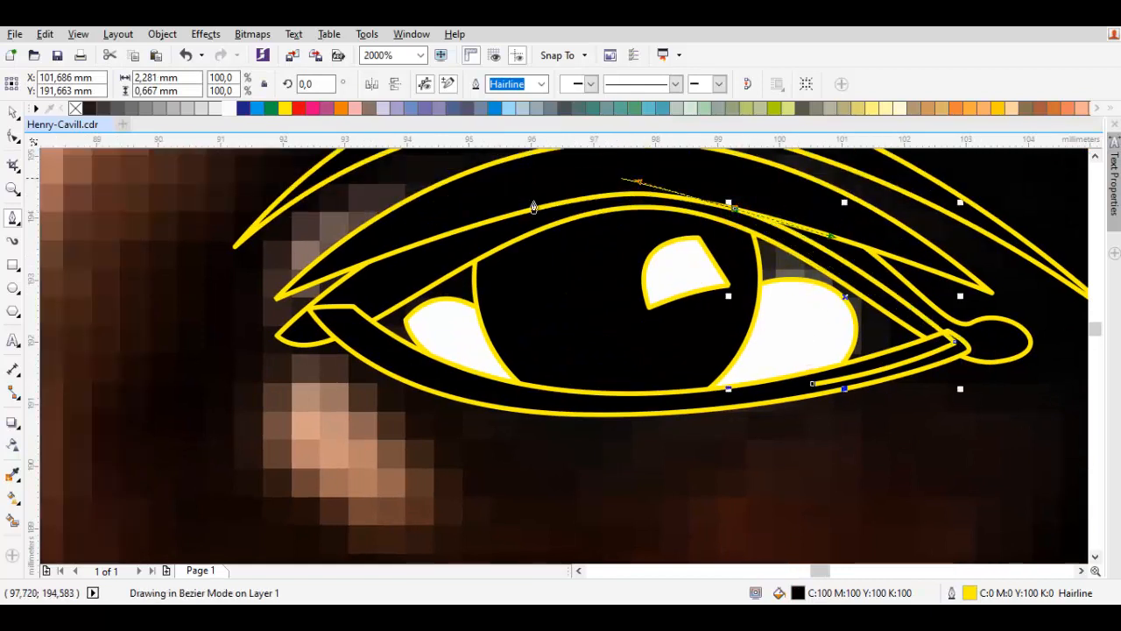
drag(404, 273, 345, 324)
click(341, 323)
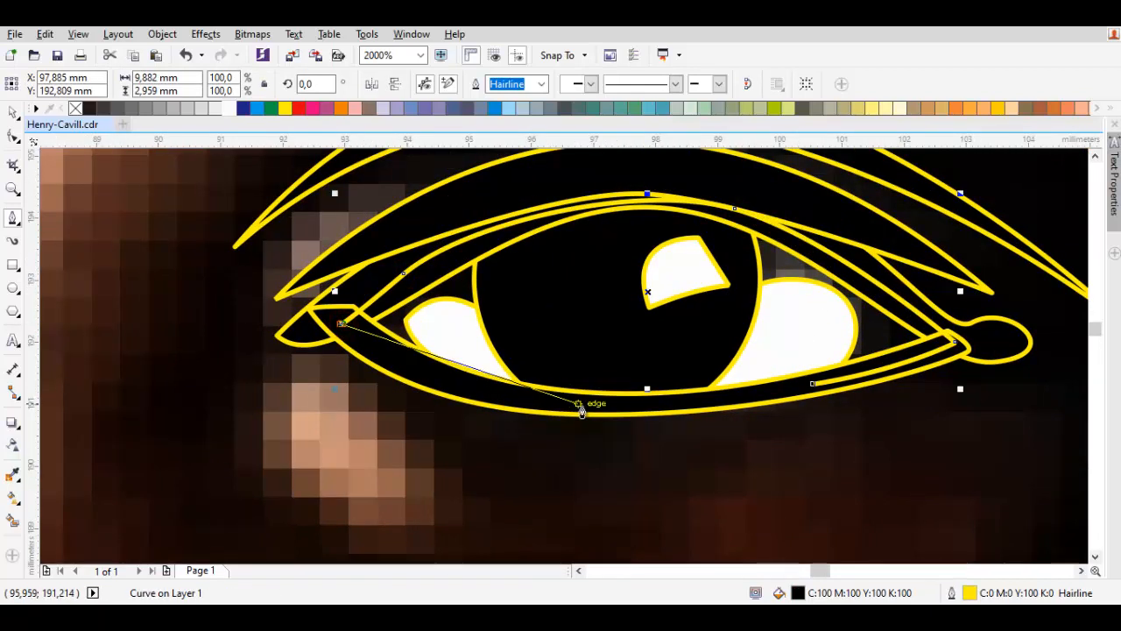
drag(588, 403, 731, 407)
click(814, 384)
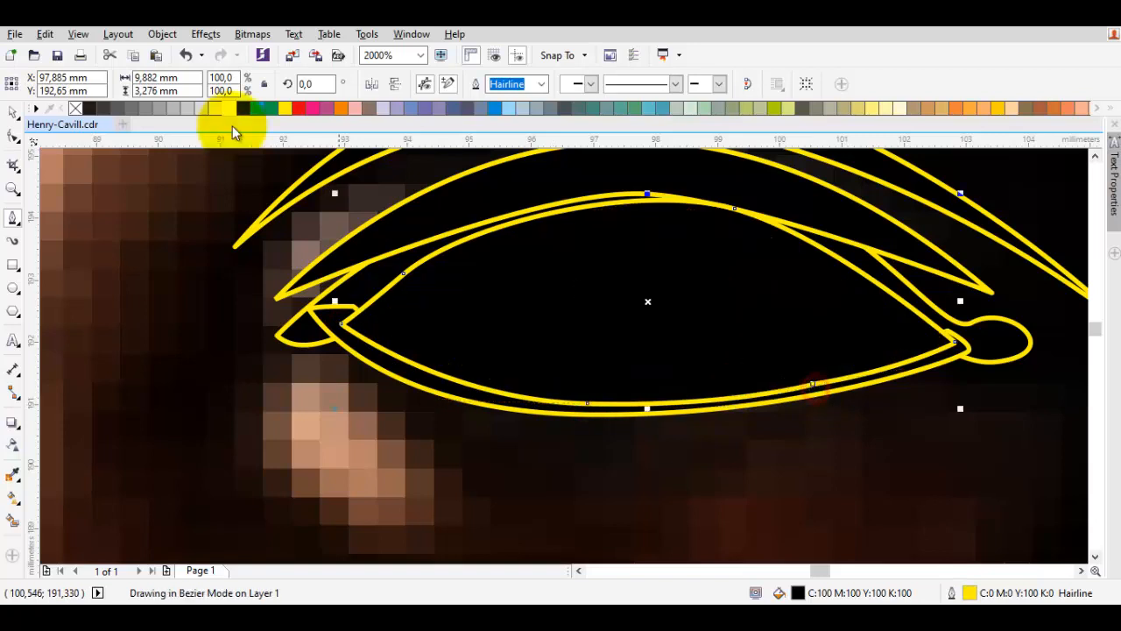
click(189, 107)
scroll(473, 320, down, 3)
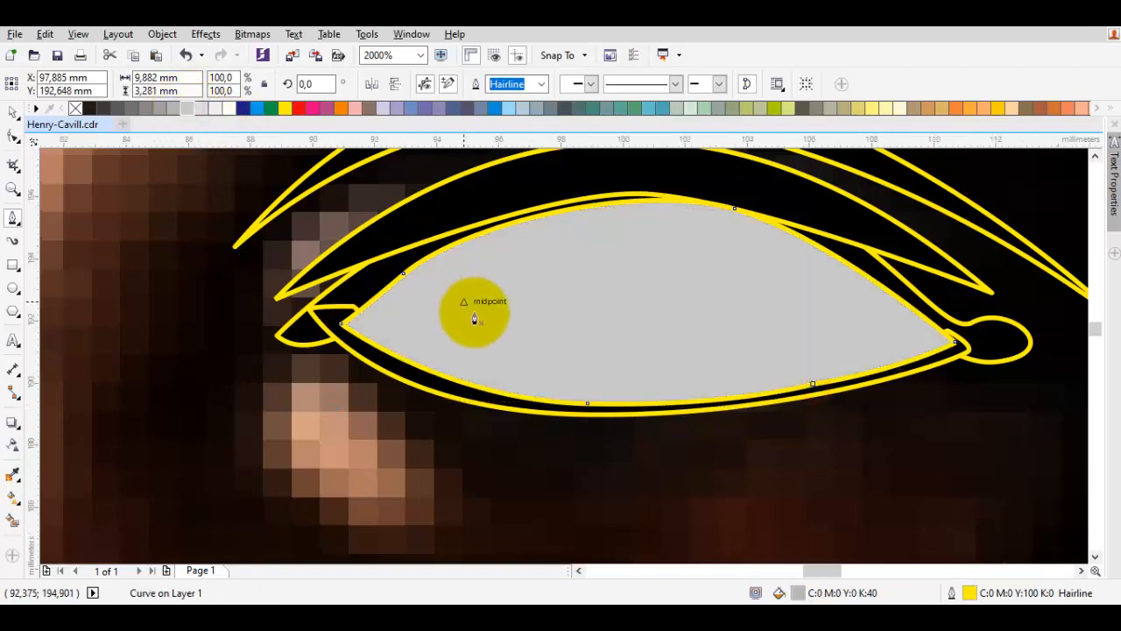
Send the grey eye shape backward in the stacking order so that it lies behind the eye white, iris and lids, and deselect it.
right_click(321, 233)
mouse_move(374, 423)
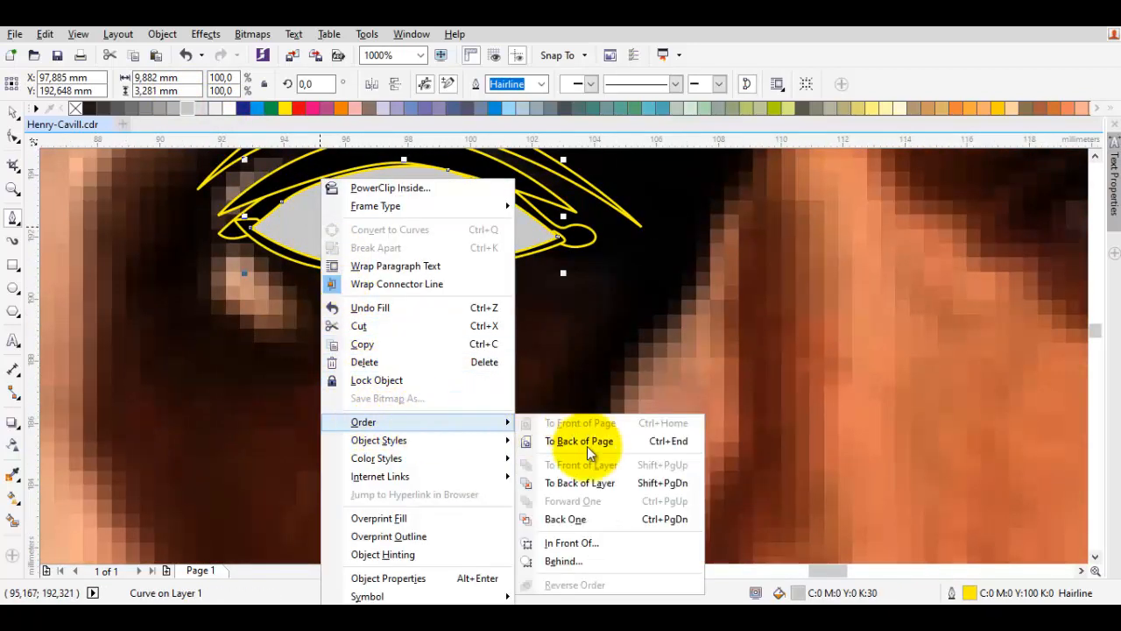
click(558, 538)
click(555, 522)
scroll(525, 425, down, 1)
key(space)
key(Escape)
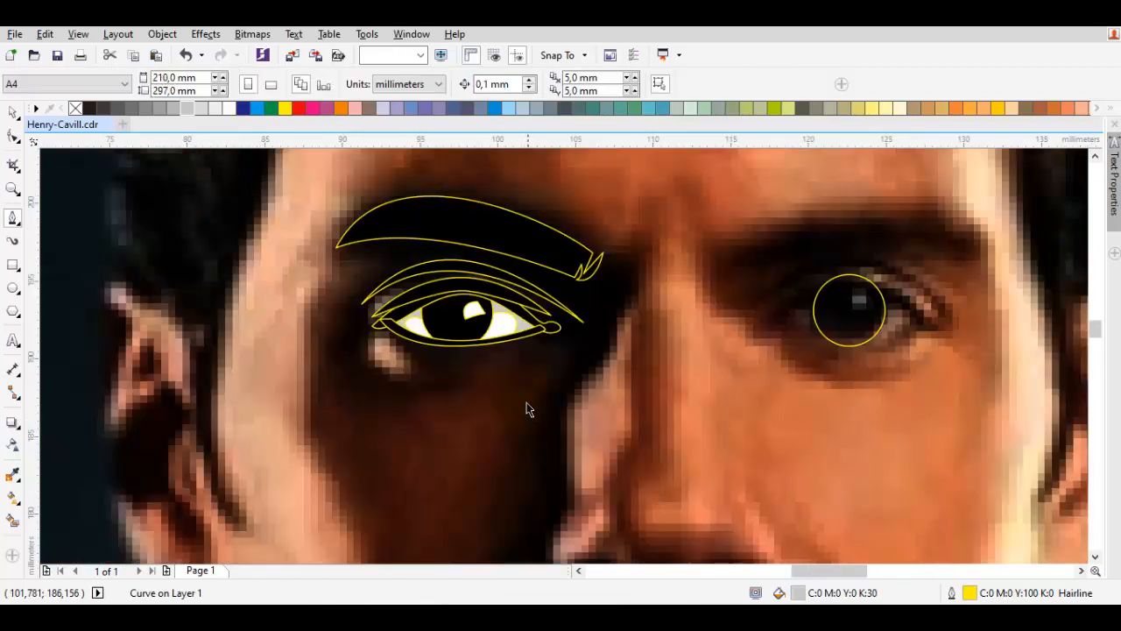
Select all objects and remove their outlines.
scroll(571, 314, right, 1)
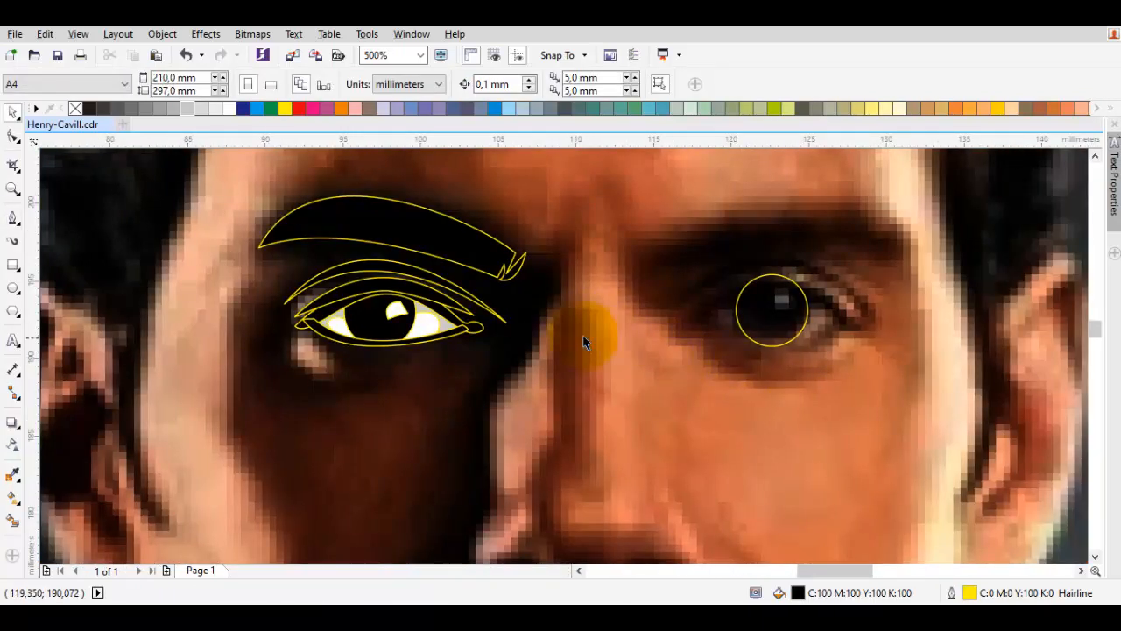
key(ctrl+a)
right_click(75, 108)
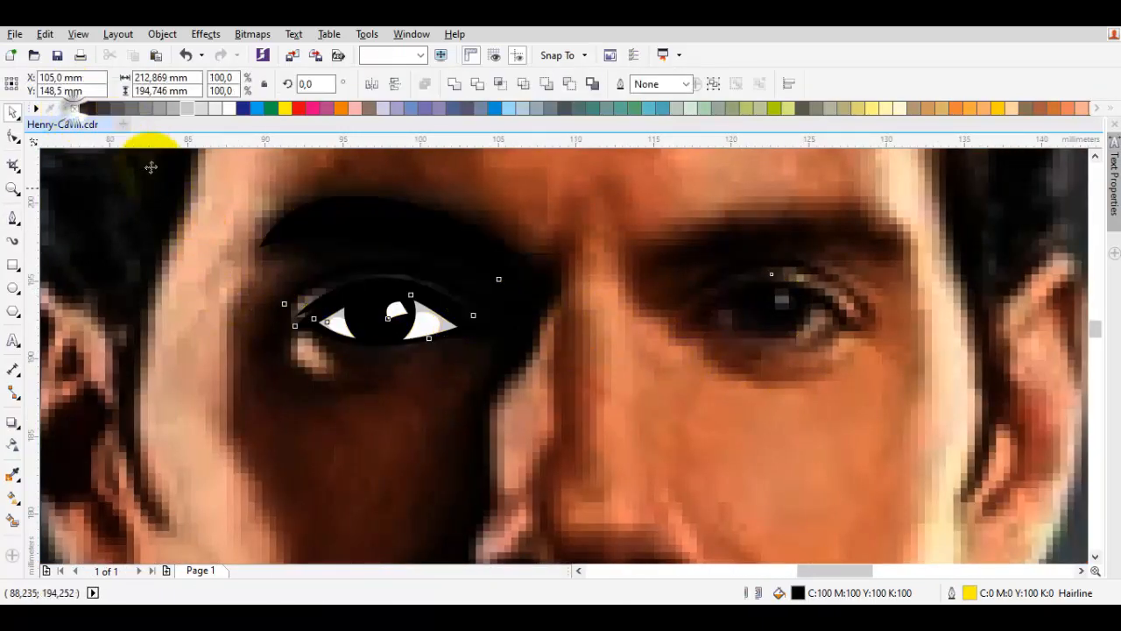
Delete the photo to check the traced eye on the blank page, undo the deletion, and inspect the eye up close.
click(192, 250)
scroll(193, 251, down, 1)
drag(204, 250, 332, 295)
key(Delete)
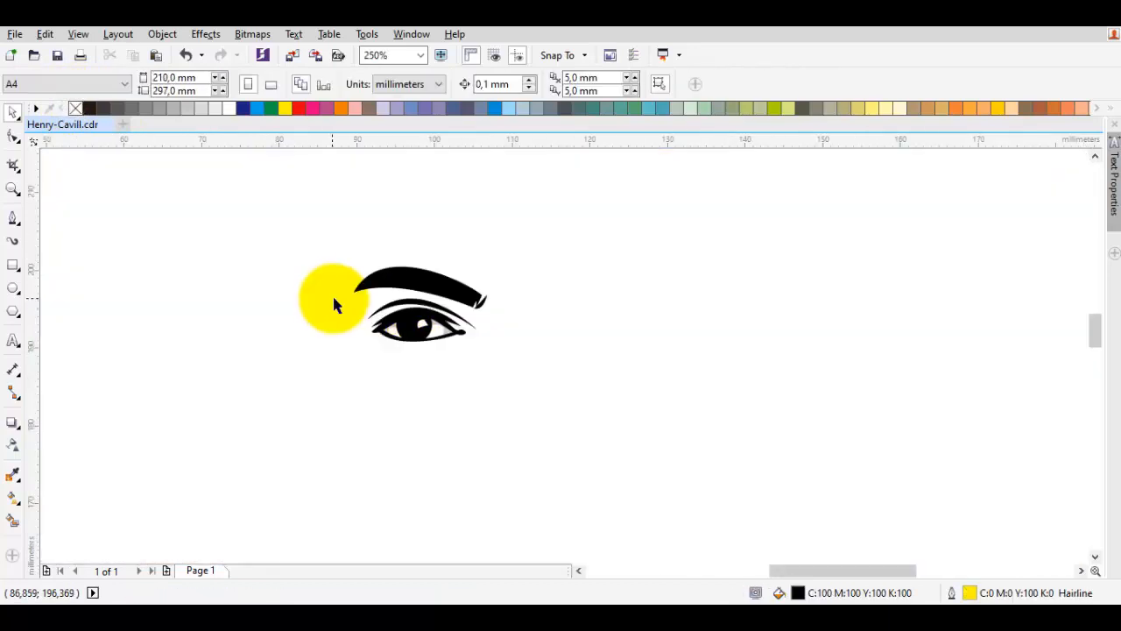
key(ctrl+z)
scroll(488, 331, up, 5)
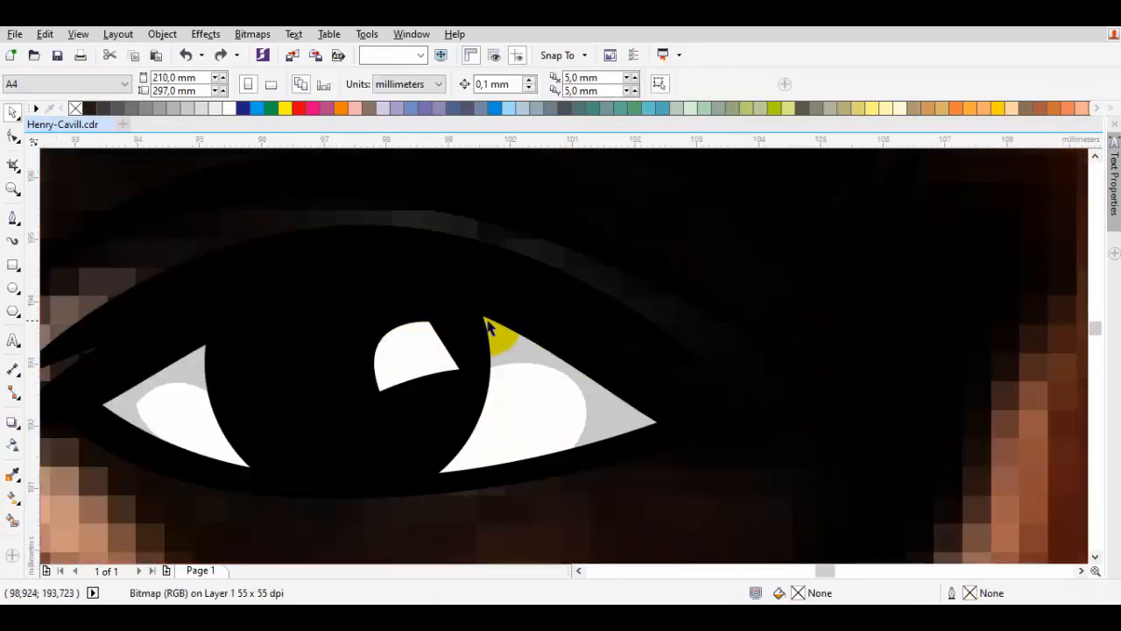
scroll(524, 318, down, 2)
Select the iris circle on the lit eye and give it a yellow hairline outline again.
drag(749, 385, 512, 357)
click(654, 322)
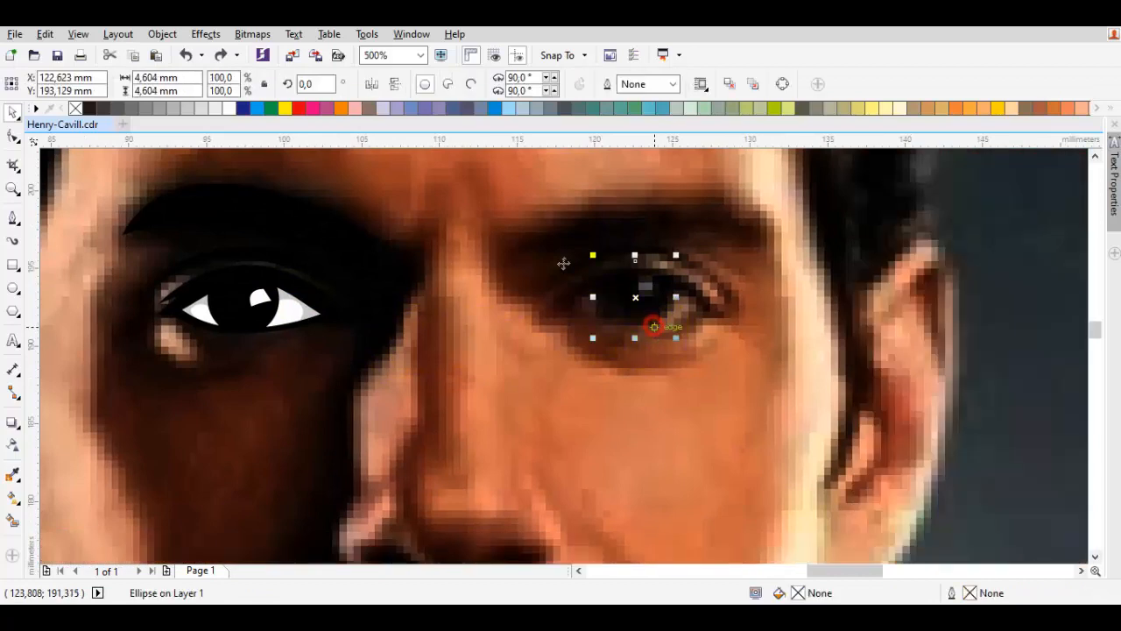
right_click(285, 109)
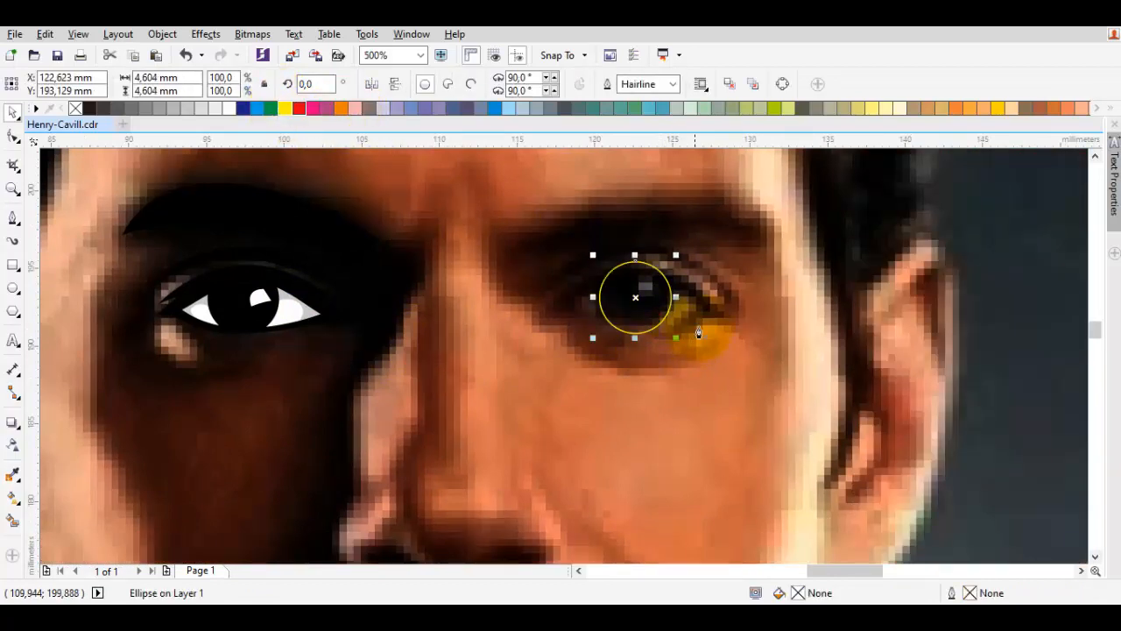
Draw the lit eye's upper lid as a closed black curved band about 11.1 mm wide and 2.8 mm high across the iris.
scroll(698, 333, up, 4)
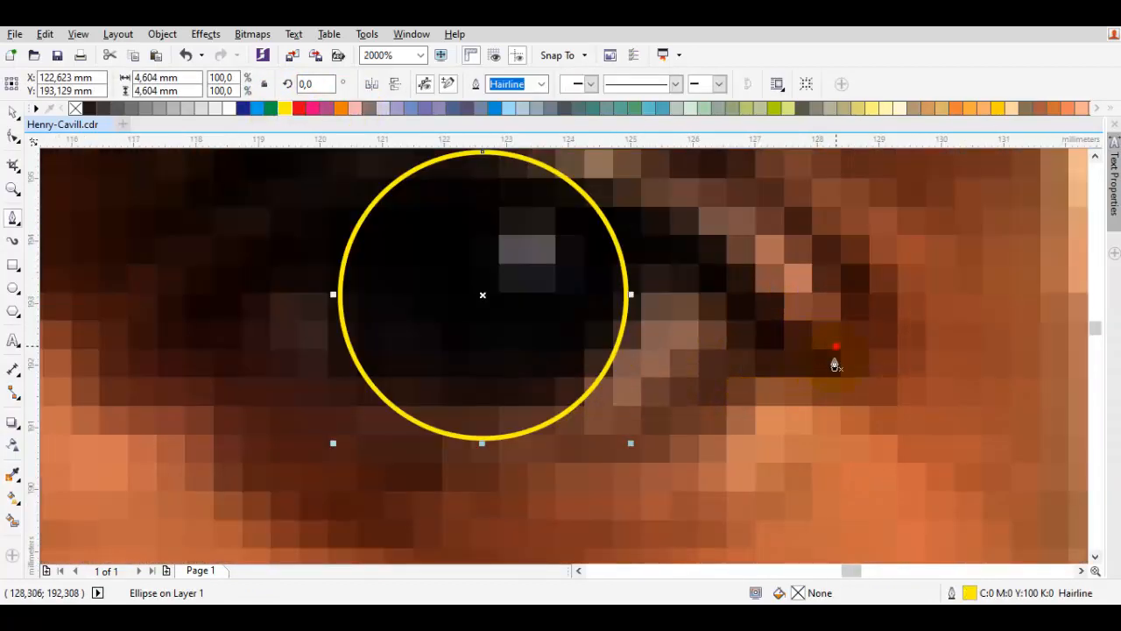
drag(836, 346, 774, 397)
drag(622, 249, 763, 318)
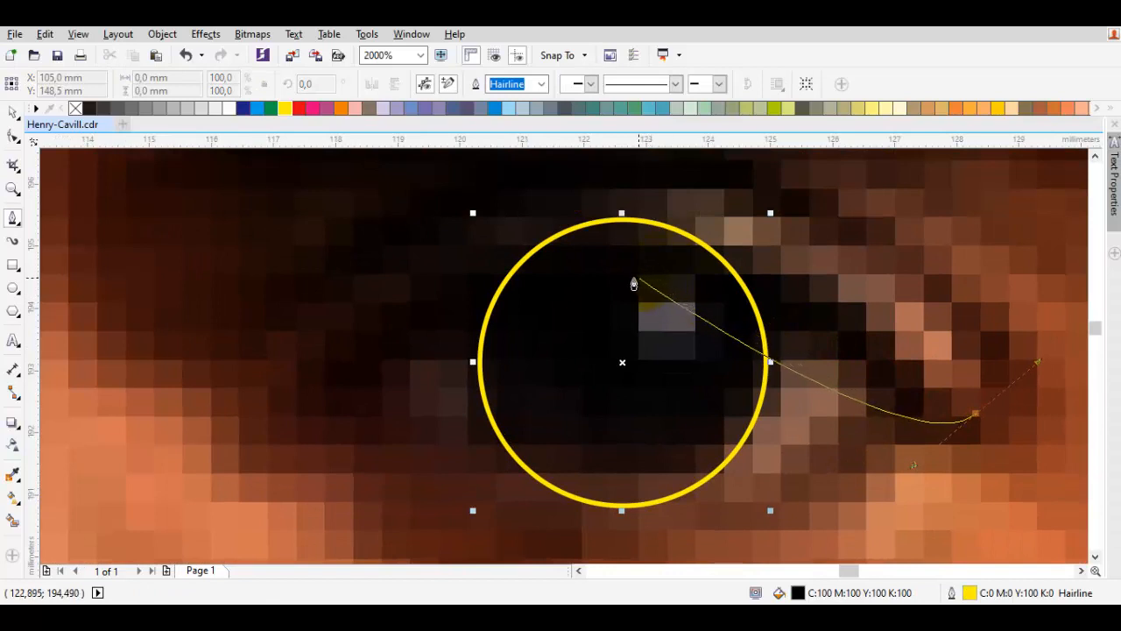
drag(559, 277, 457, 261)
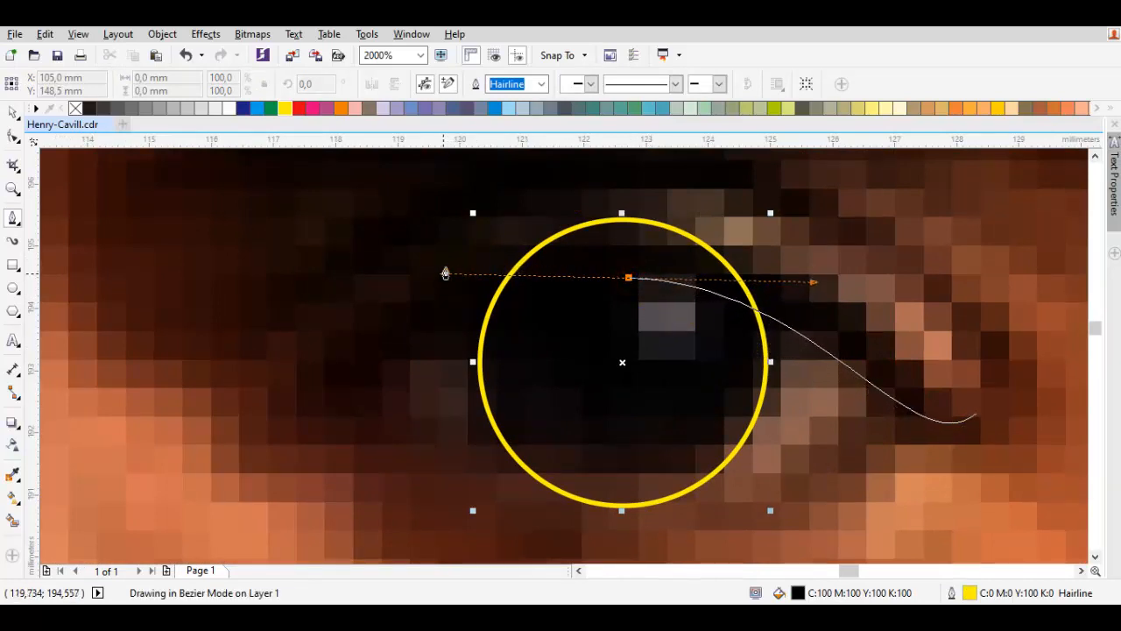
drag(444, 270, 443, 269)
drag(308, 413, 262, 421)
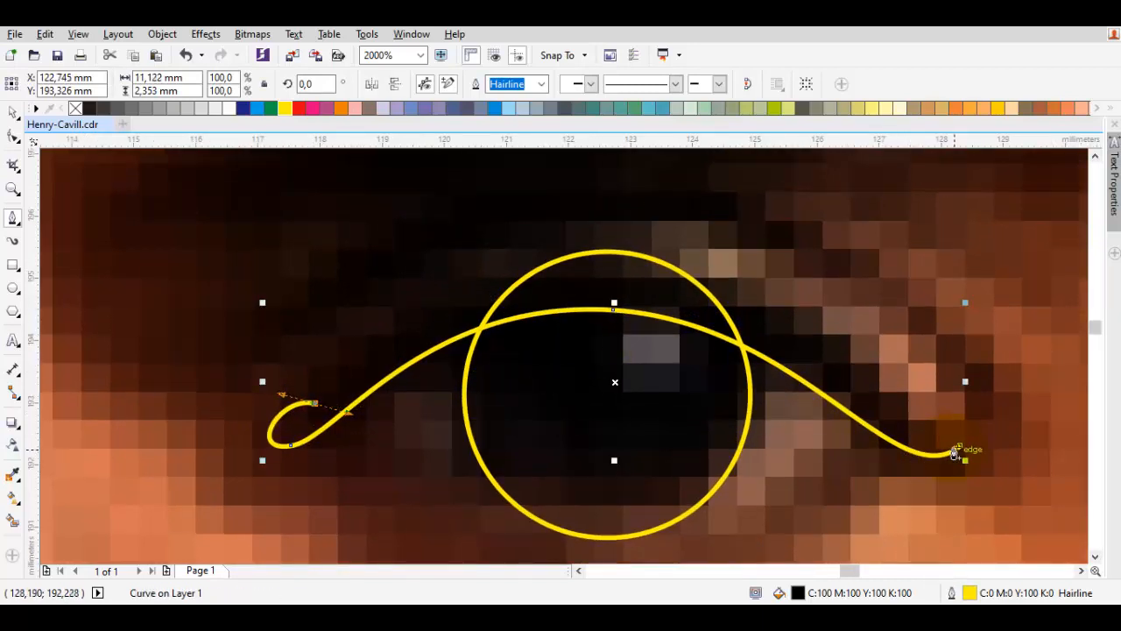
drag(963, 445, 622, 298)
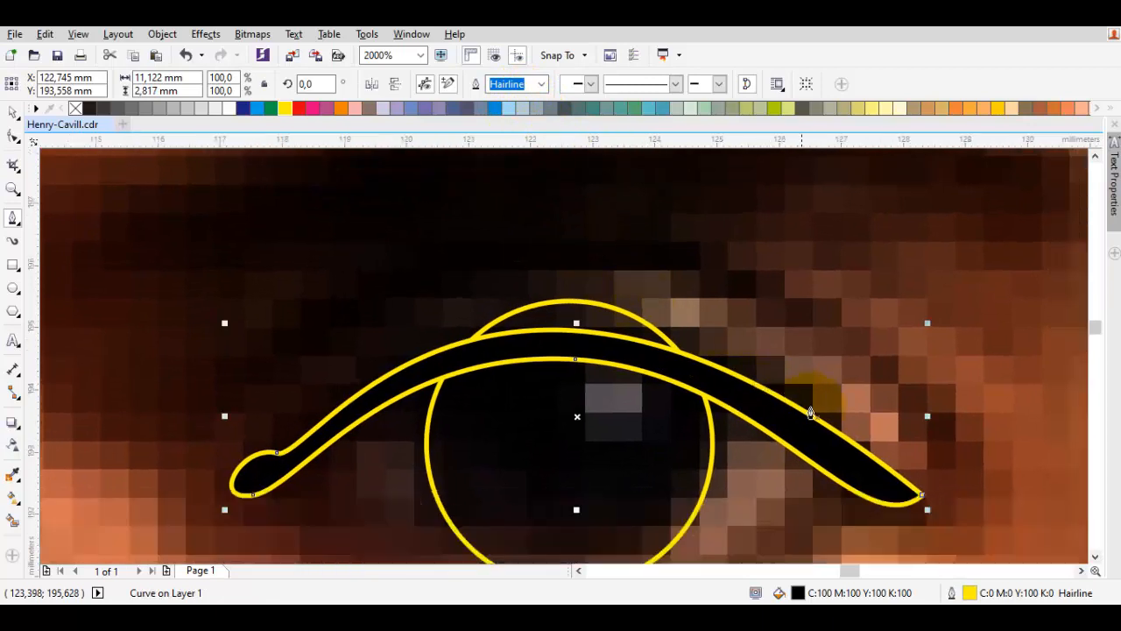
Draw a second tapered black arc about 9.8 mm wide and 2.3 mm high along the top of the lit eye's upper lid.
click(892, 455)
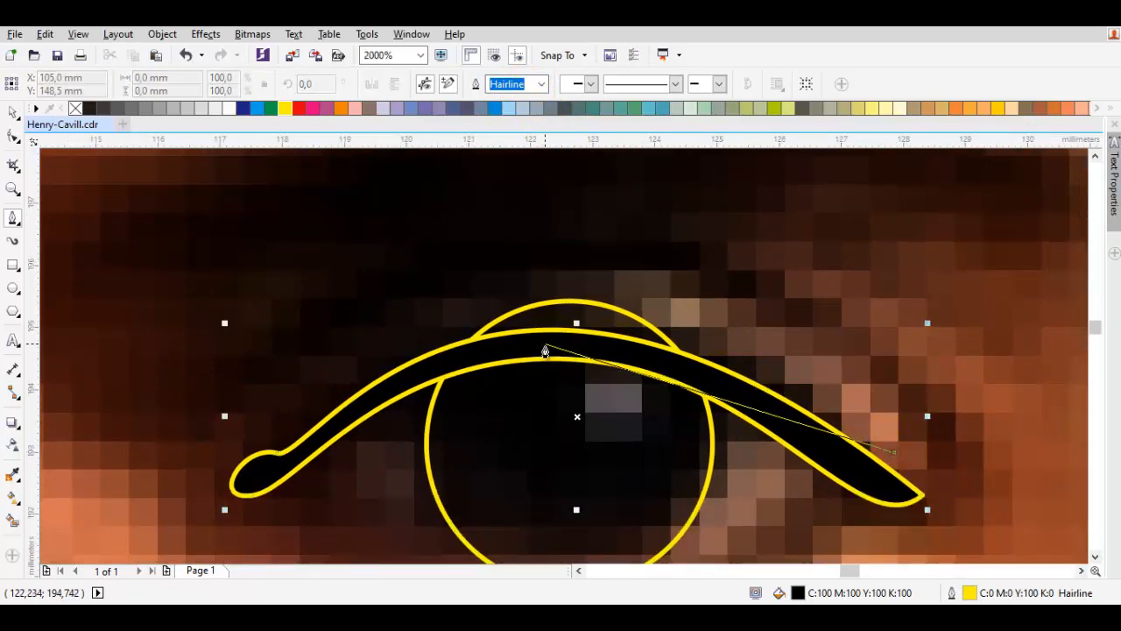
drag(282, 422, 288, 442)
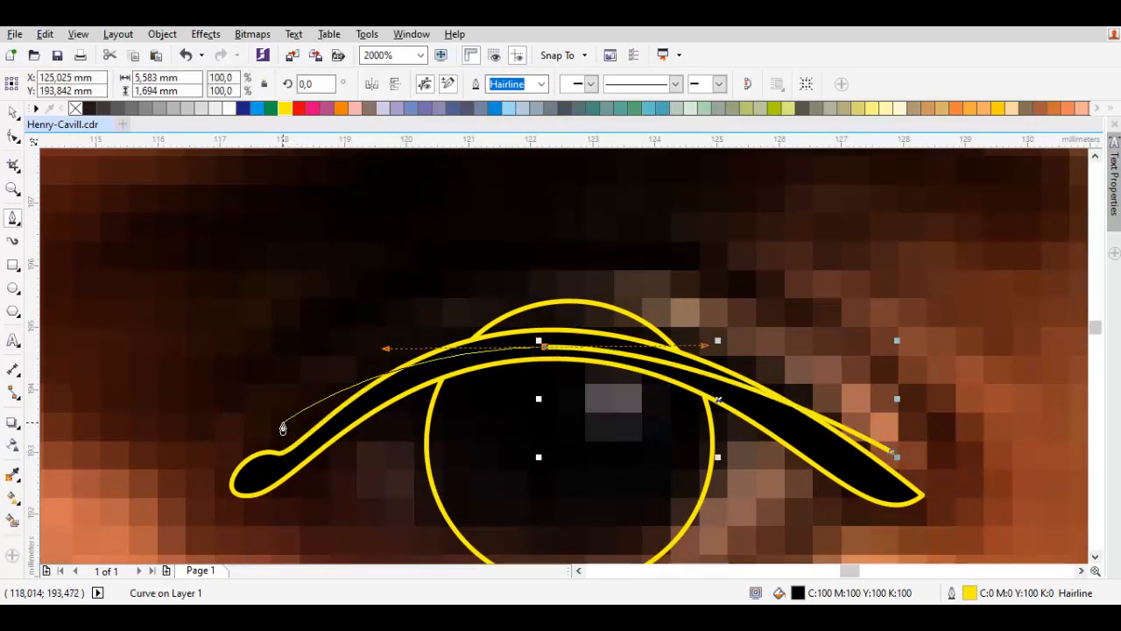
drag(892, 453, 536, 198)
drag(673, 356, 622, 150)
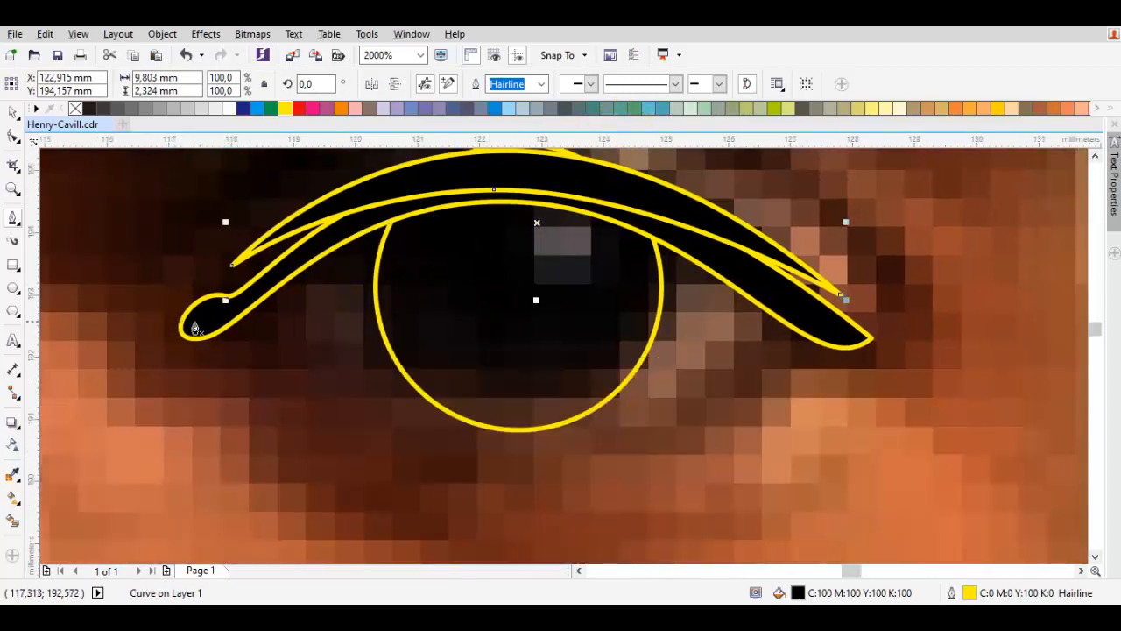
Draw the lit eye's lower lid as a closed thin black curve about 10.1 mm wide and 1.5 mm high between the eye corners.
click(195, 328)
drag(397, 349, 586, 354)
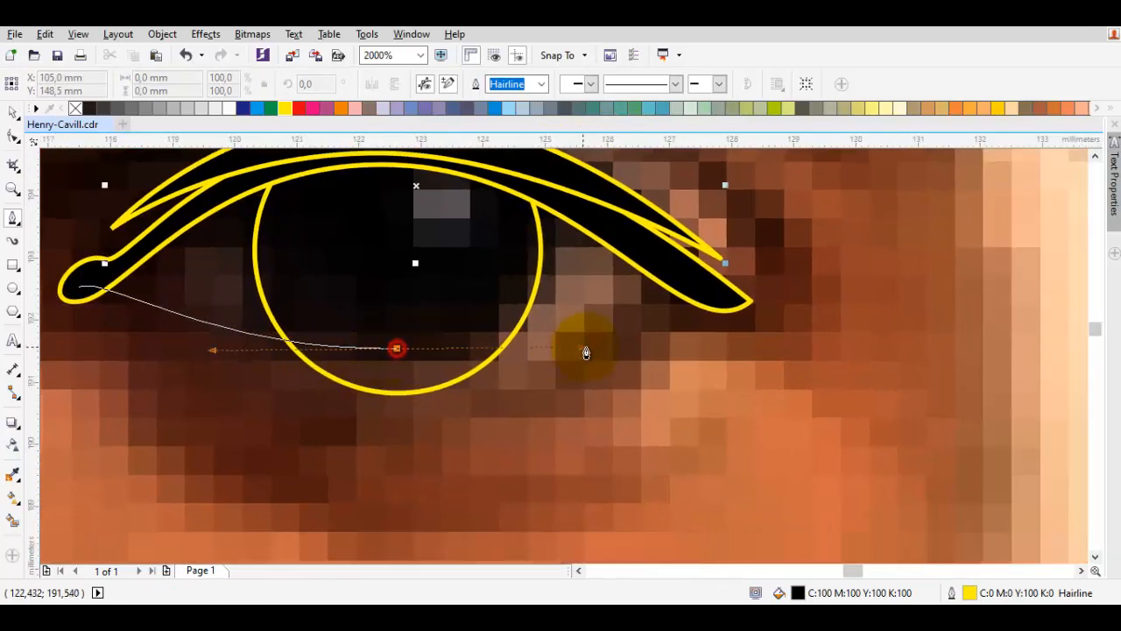
drag(671, 269, 704, 298)
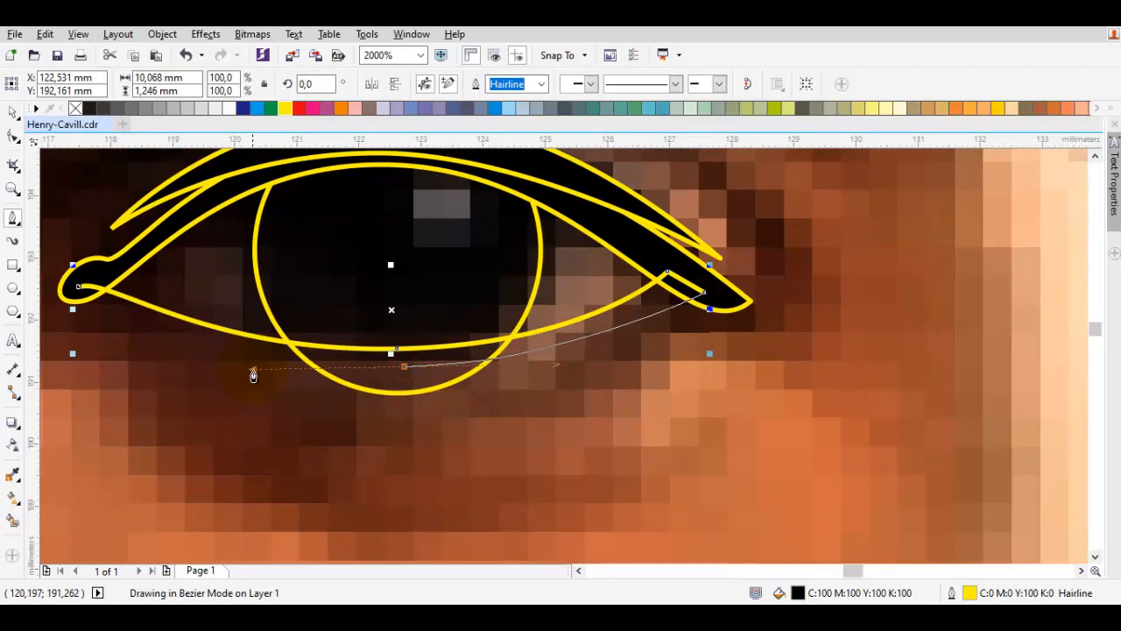
drag(253, 371, 254, 371)
drag(108, 297, 175, 305)
scroll(146, 305, up, 1)
click(140, 302)
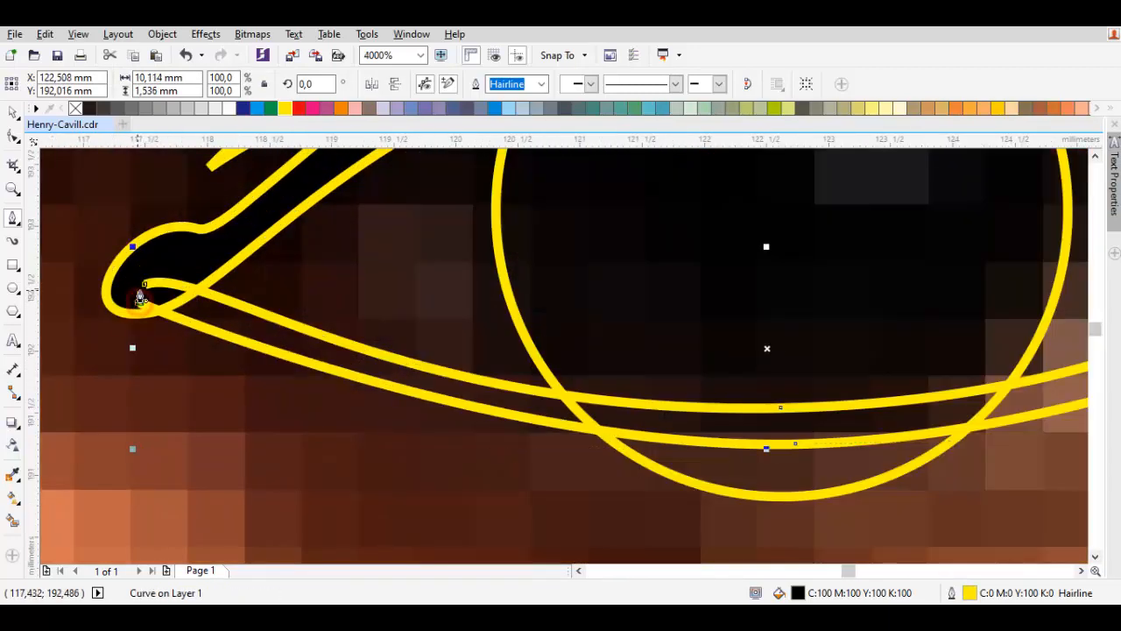
click(144, 286)
scroll(143, 286, down, 3)
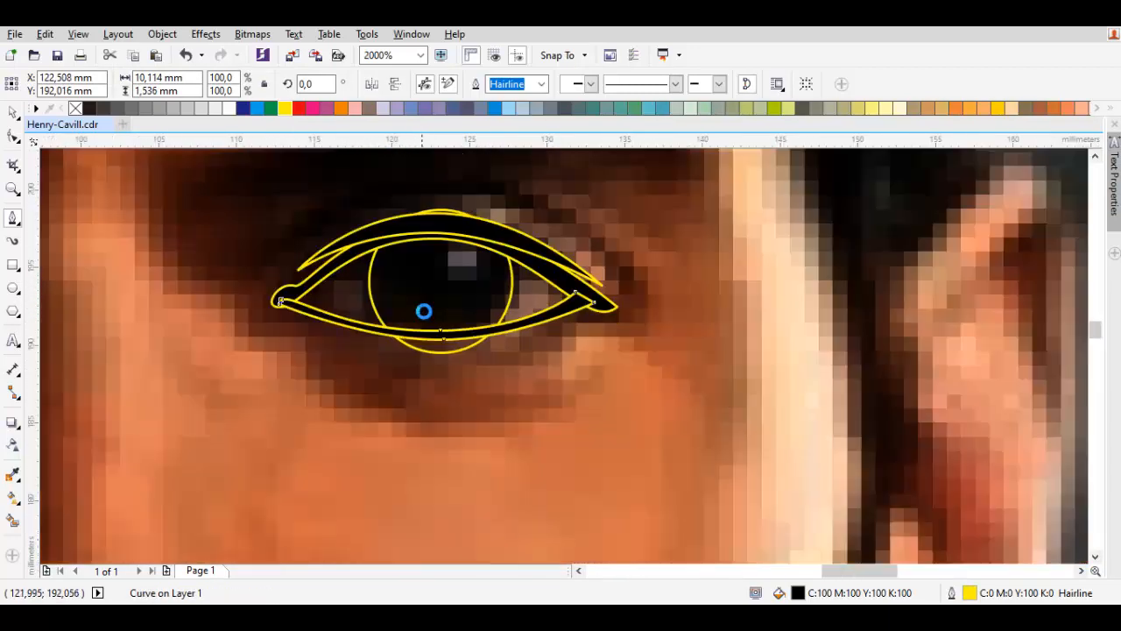
Reshape the middle of the lit eye's lower lid with its centre nodes to make the lid slightly thicker there.
scroll(648, 305, up, 2)
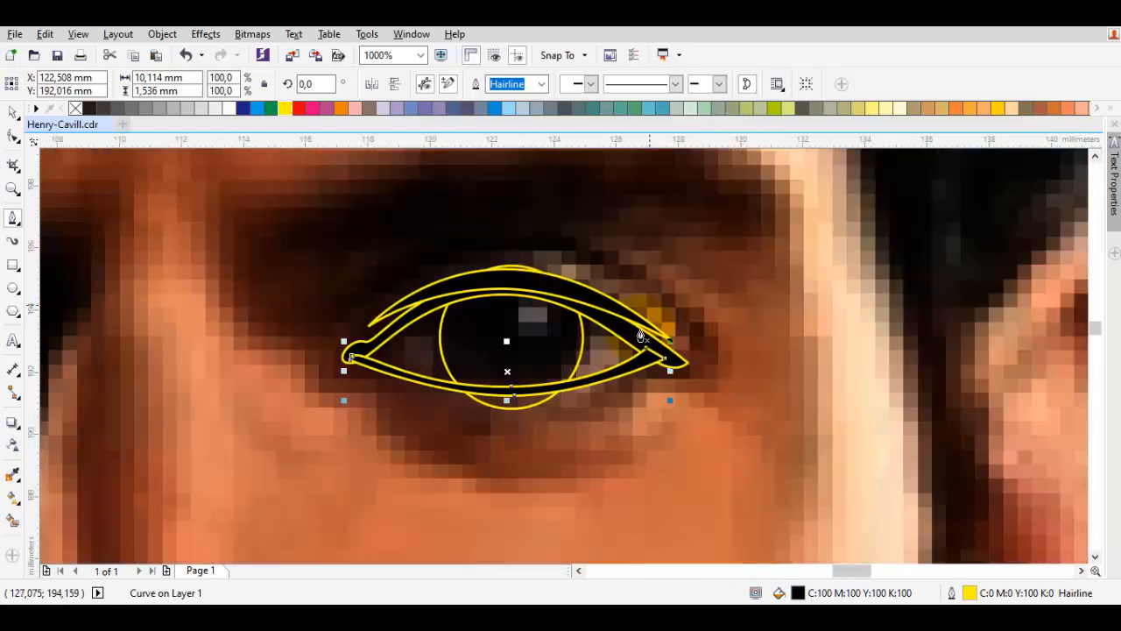
scroll(514, 386, up, 2)
click(523, 399)
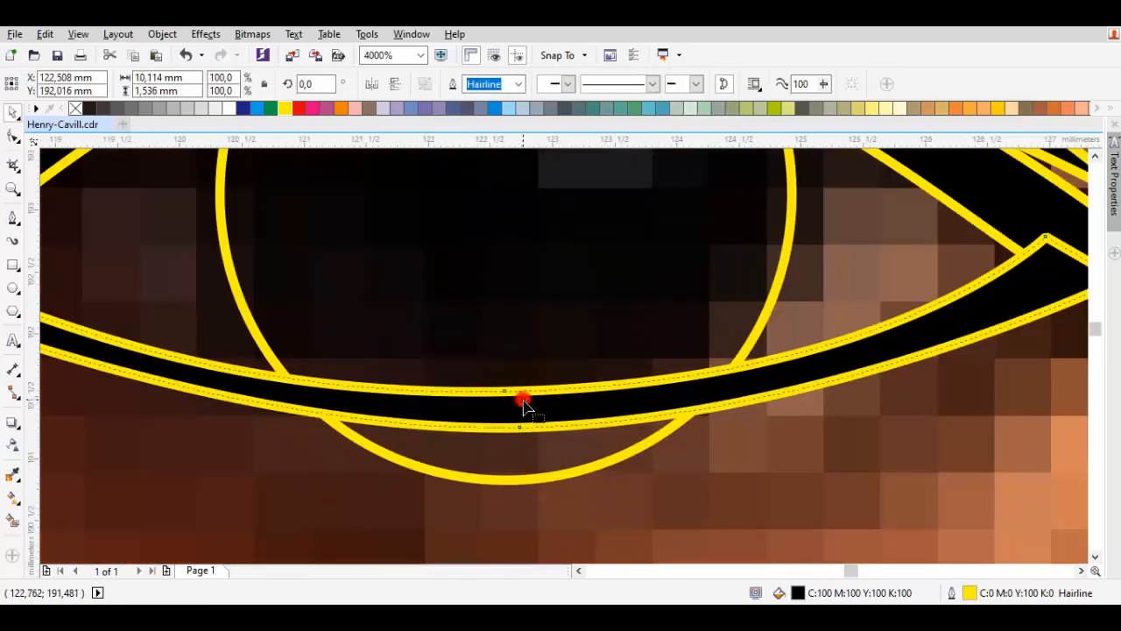
key(F10)
drag(505, 392, 519, 424)
key(space)
Draw a closed cutting shape about 11.1 mm wide and 9.4 mm high enclosing the iris circle's parts that stick out beyond the lit eye's lids.
drag(298, 389, 486, 383)
key(F5)
drag(417, 373, 746, 453)
drag(1003, 368, 924, 400)
click(966, 381)
scroll(961, 379, down, 1)
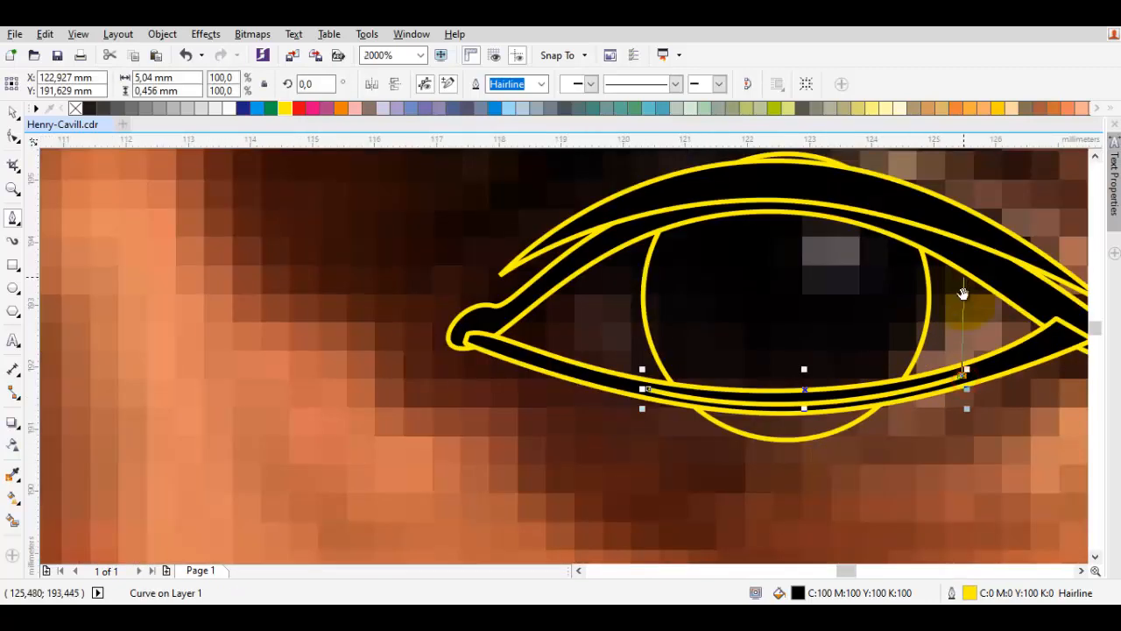
drag(823, 194, 815, 189)
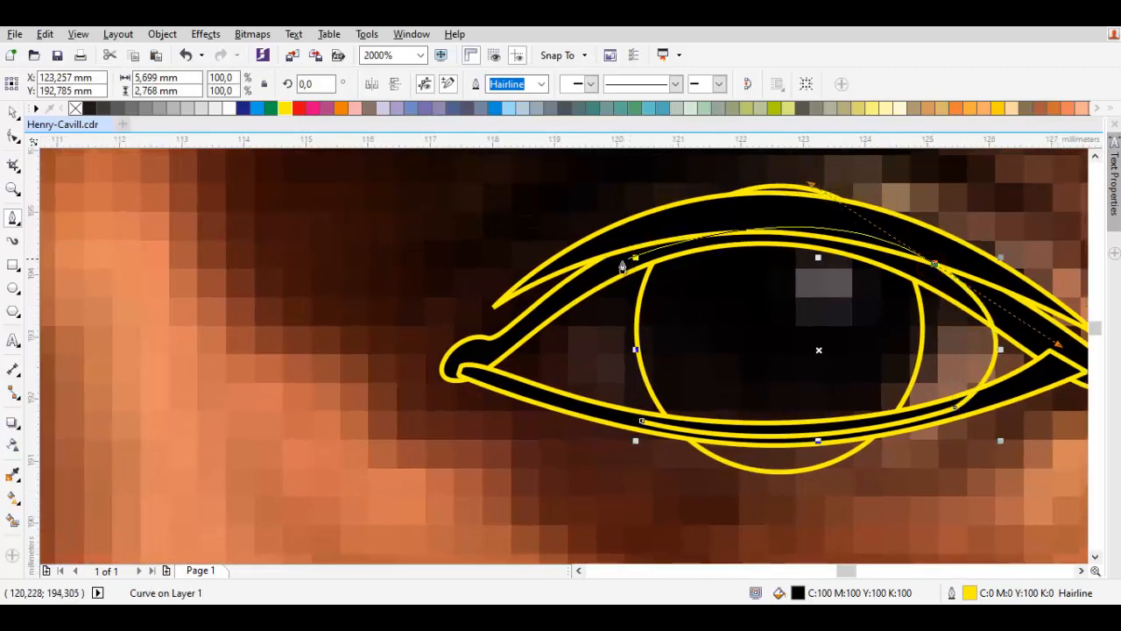
drag(618, 263, 563, 299)
scroll(575, 258, down, 1)
drag(731, 190, 892, 305)
drag(907, 358, 849, 407)
drag(647, 445, 613, 429)
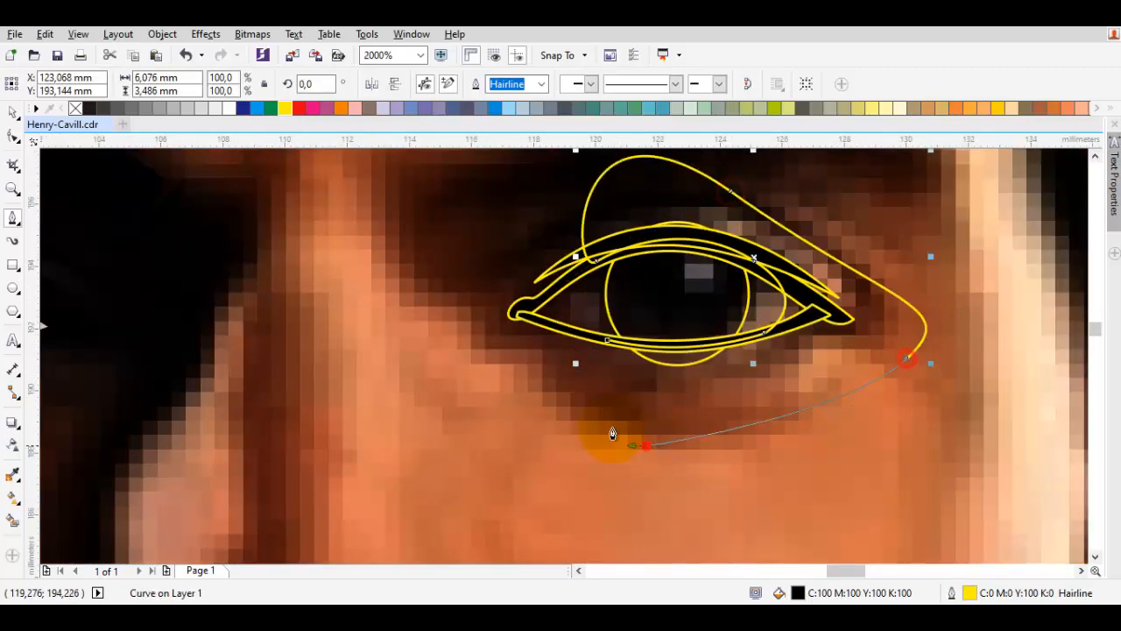
click(607, 339)
Subtract the cutting shape from the iris circle with Back Minus Front.
key(space)
shift+click(669, 290)
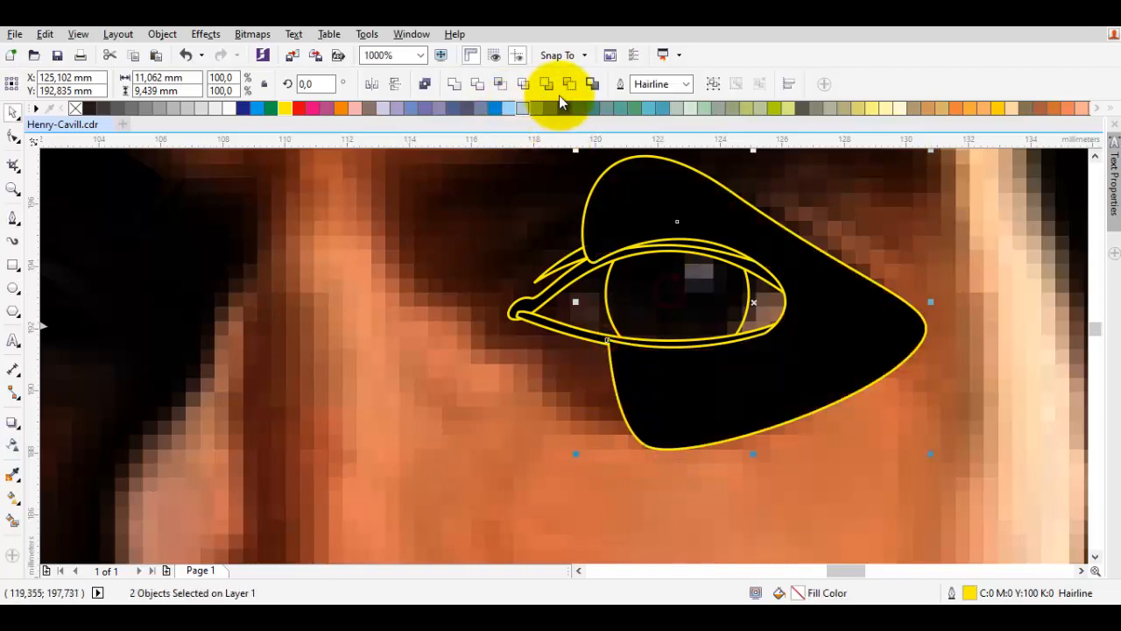
click(570, 80)
key(space)
Draw the lit eye's iris highlight as a closed shape about 1.8 mm wide and 1.3 mm high, and fill it white.
scroll(698, 279, up, 1)
drag(641, 278, 681, 339)
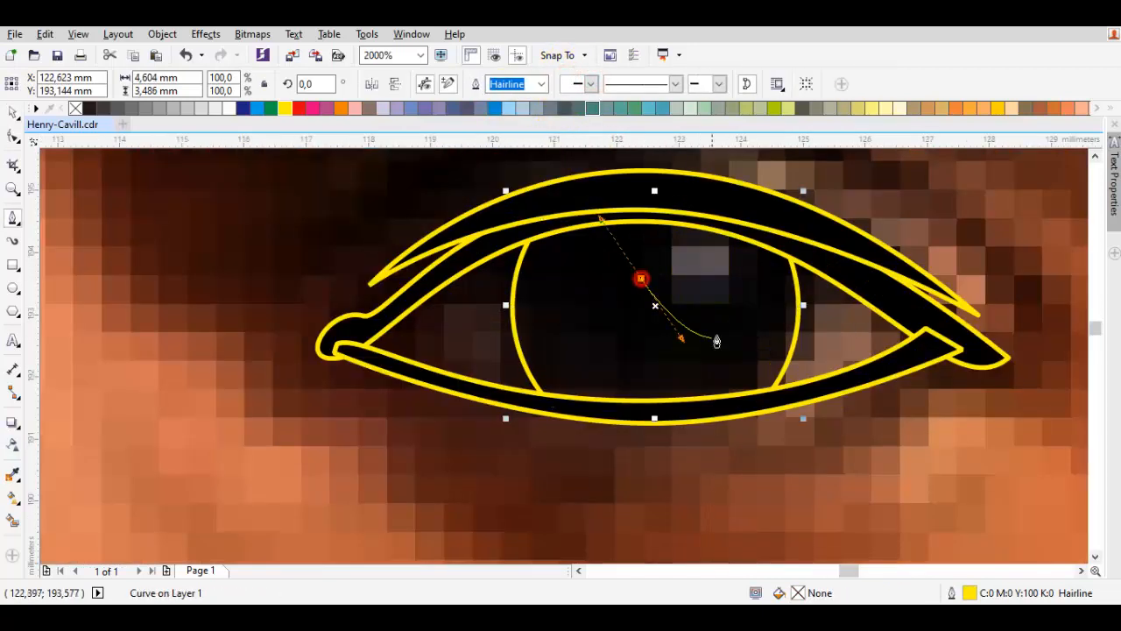
click(718, 336)
click(753, 280)
drag(648, 231, 649, 221)
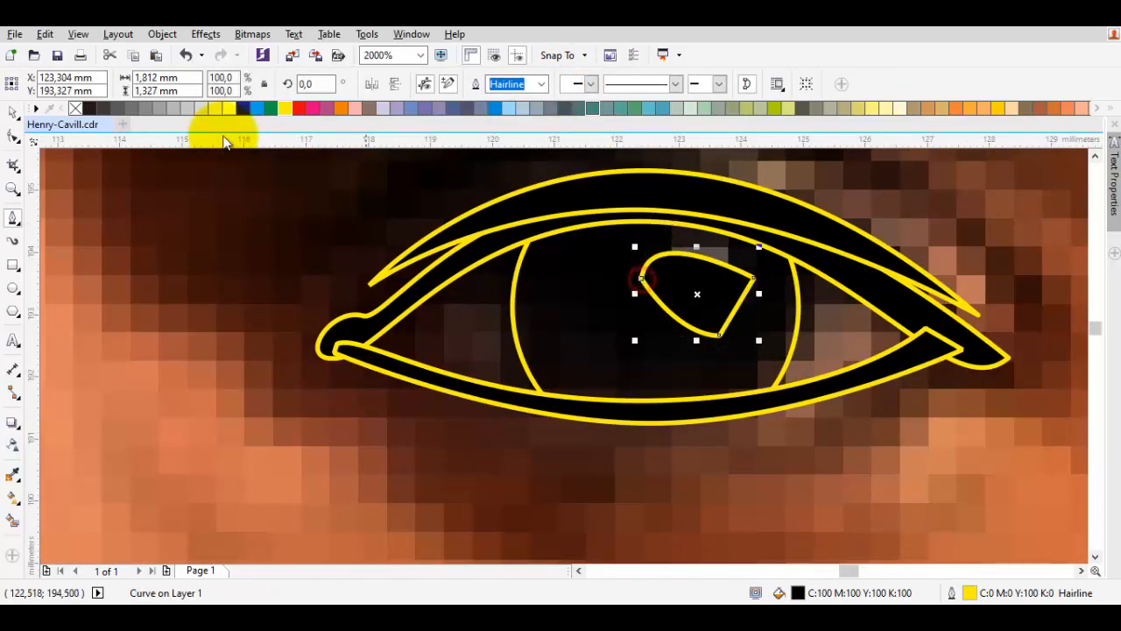
click(230, 106)
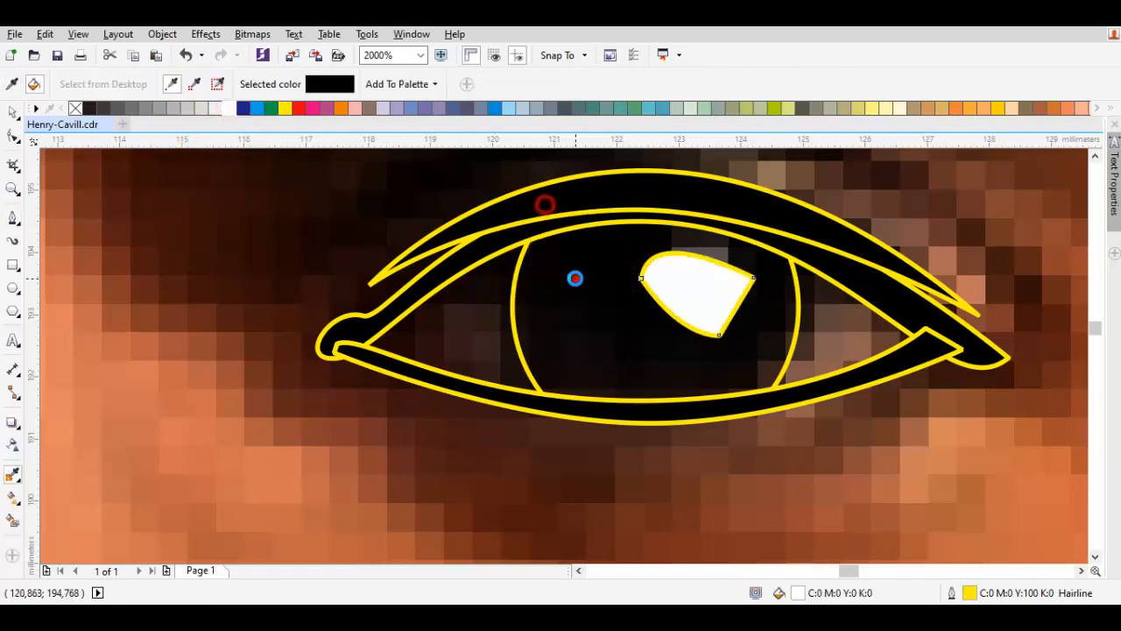
Preview the lit eye with the outlines of all objects removed, and undo the outline removal.
drag(574, 277, 514, 266)
key(Escape)
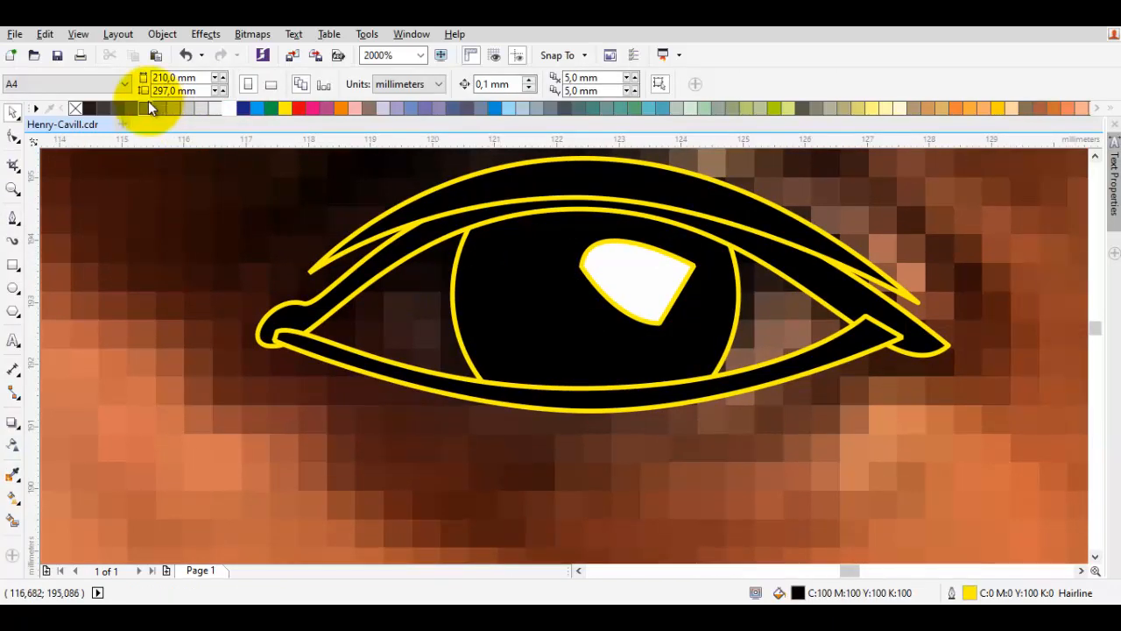
key(ctrl+a)
right_click(75, 110)
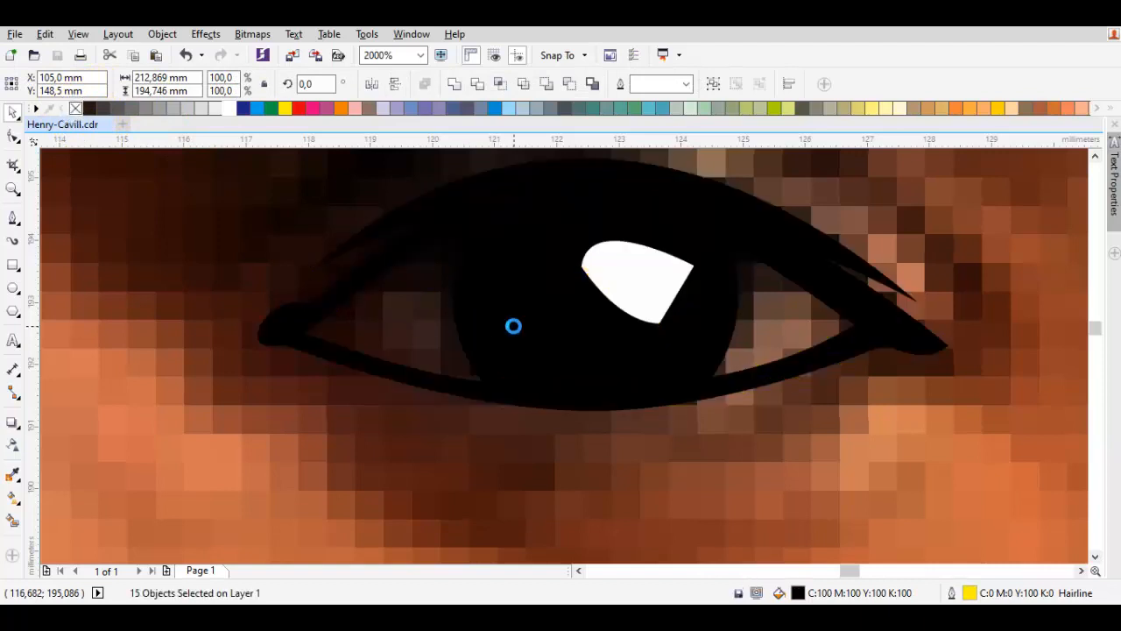
key(Escape)
key(space)
key(ctrl+z)
key(space)
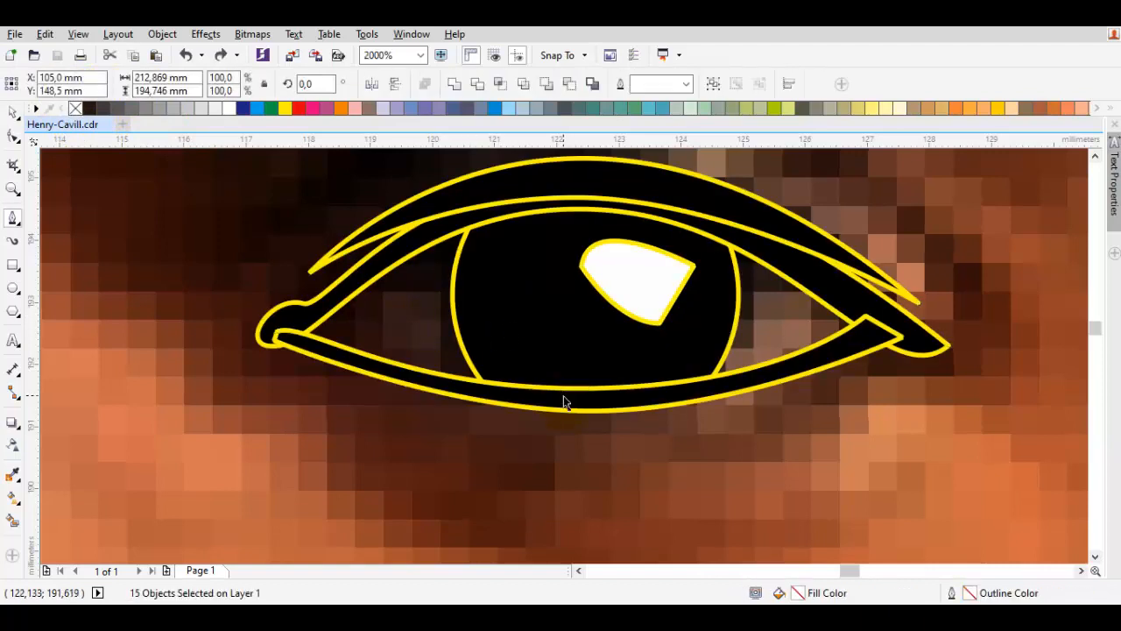
Move the two centre nodes of the lit eye's lower lid slightly upward together with the Shape tool.
key(Escape)
key(space)
scroll(563, 395, up, 1)
key(space)
double_click(563, 396)
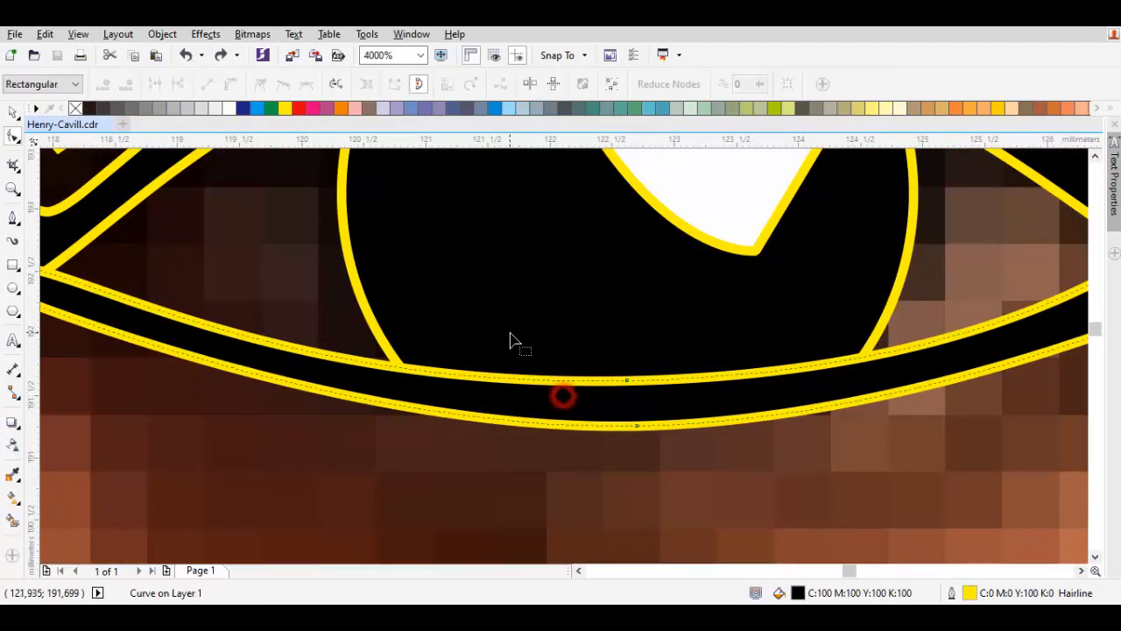
drag(710, 475, 716, 472)
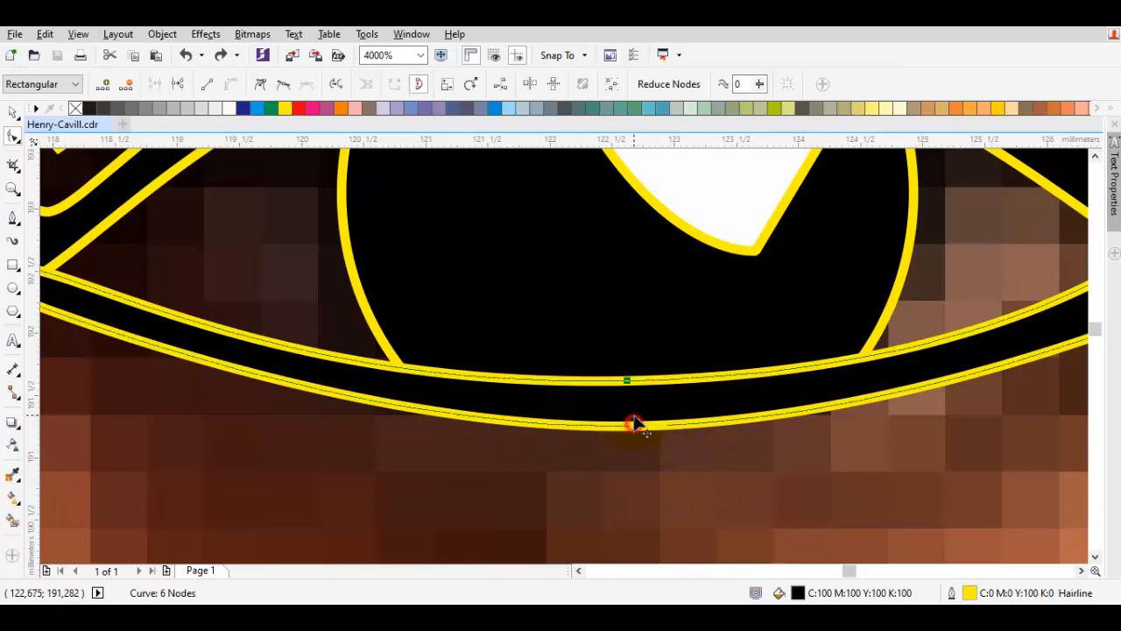
drag(636, 425, 637, 416)
key(space)
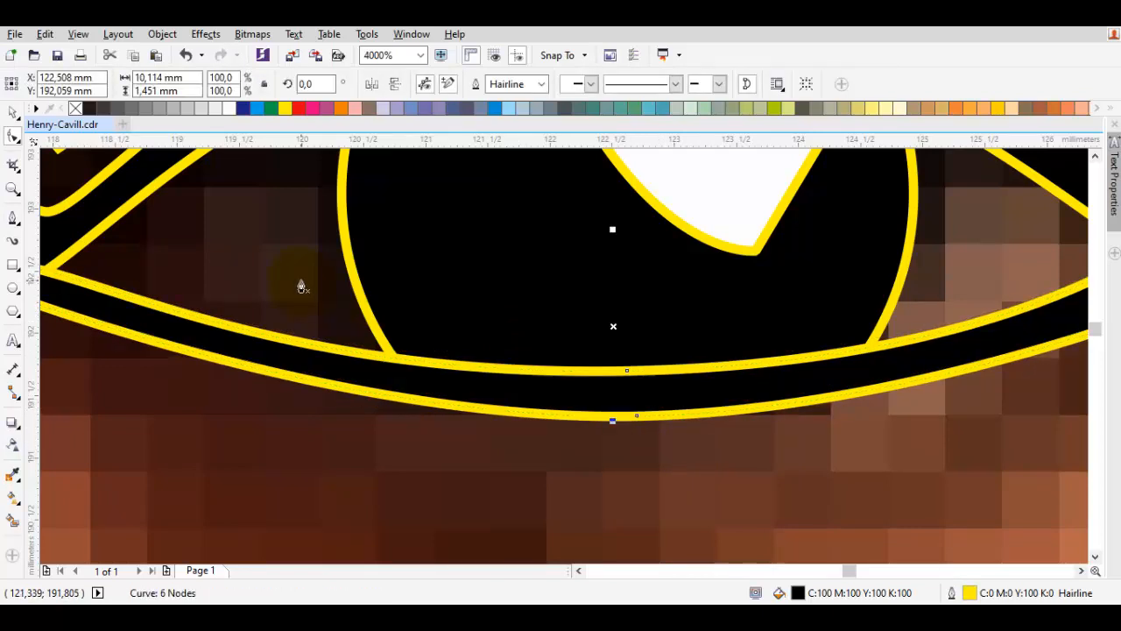
Draw the lit eye's white as a closed curved shape about 7.3 mm wide and 2.1 mm high, and fill it white.
scroll(301, 283, down, 3)
scroll(496, 275, up, 2)
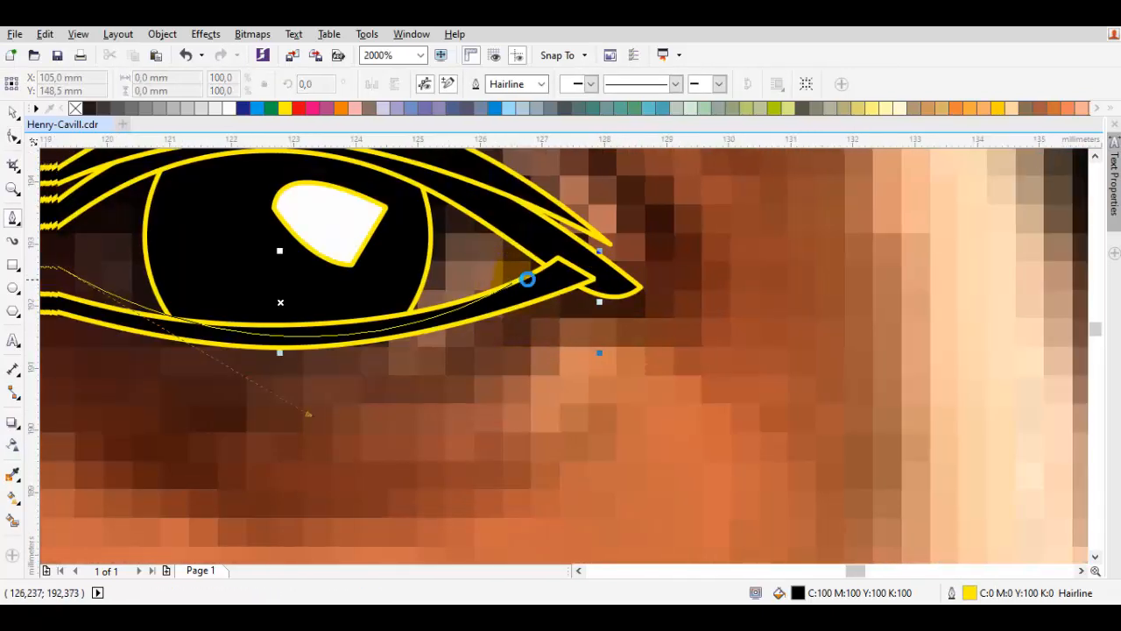
drag(519, 259, 548, 211)
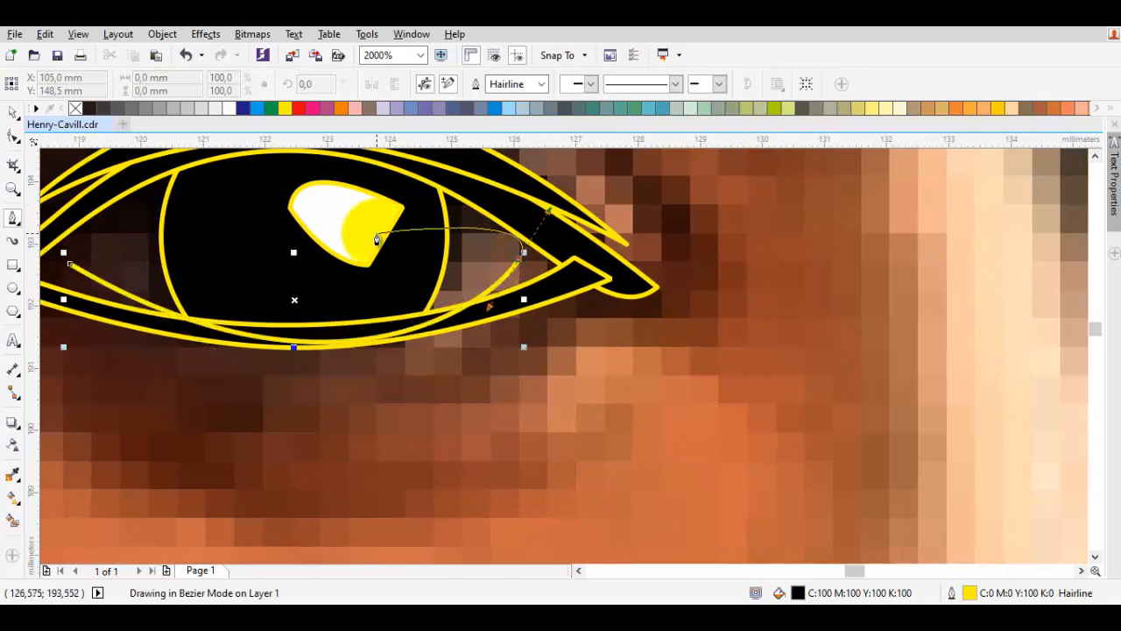
drag(352, 246, 456, 205)
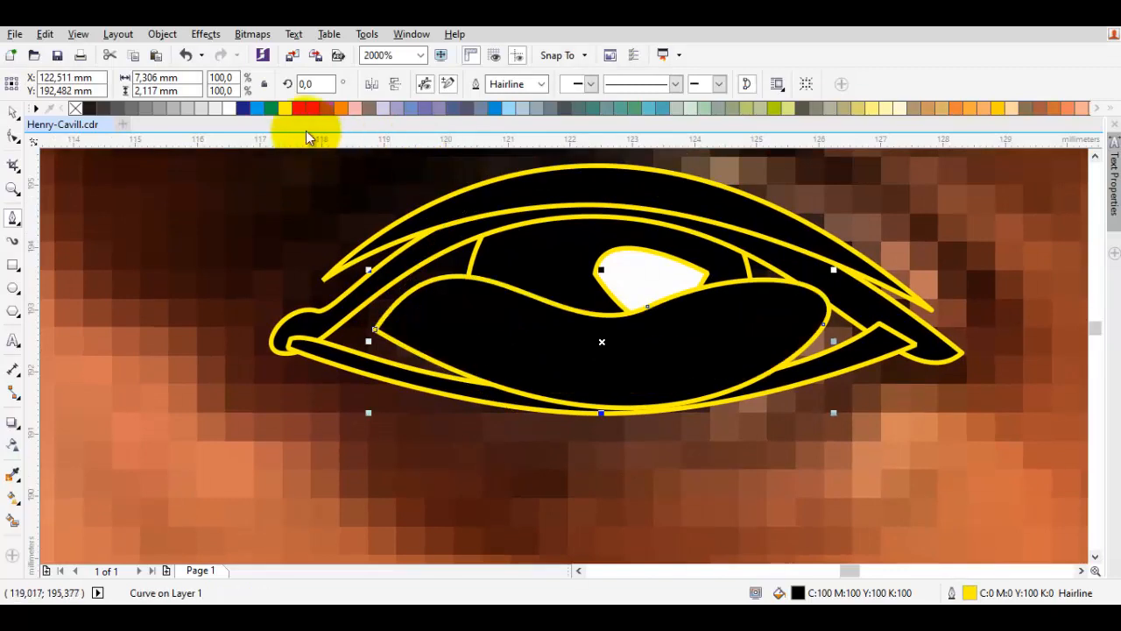
click(233, 108)
Reorder the white shape so that it lies behind the lit eye's iris and lids.
click(612, 354)
drag(611, 353, 477, 301)
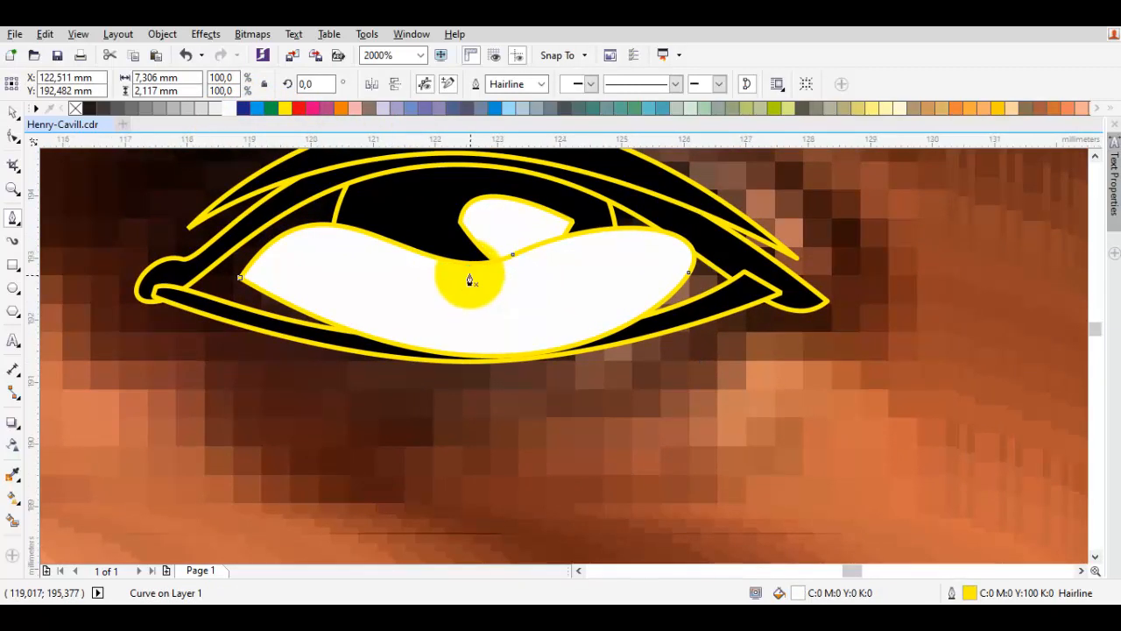
right_click(571, 288)
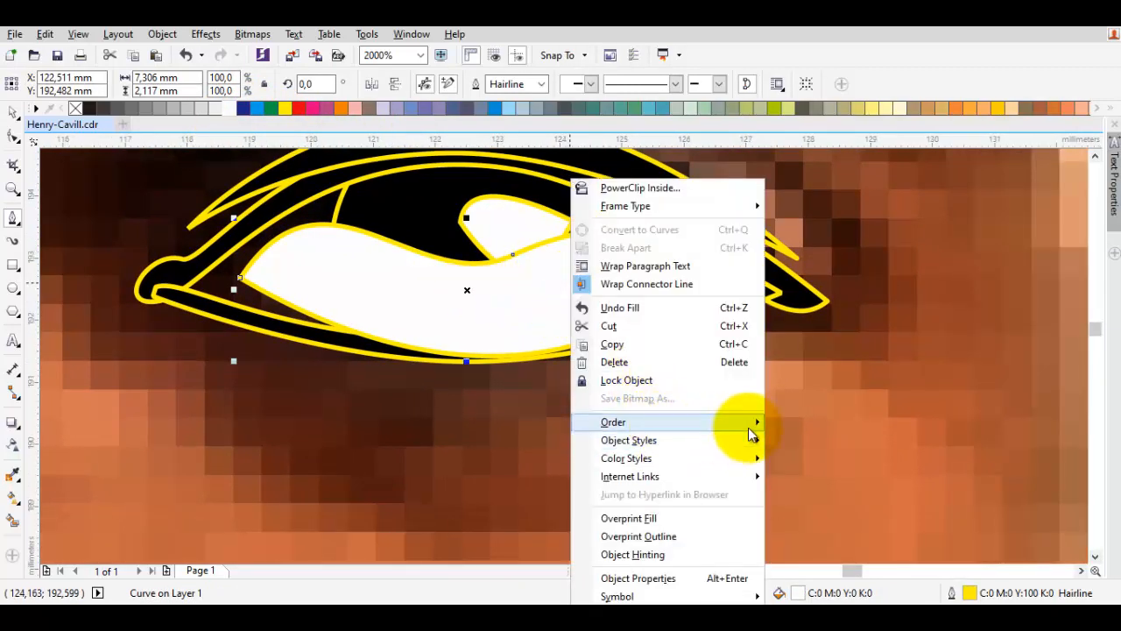
mouse_move(751, 427)
click(831, 522)
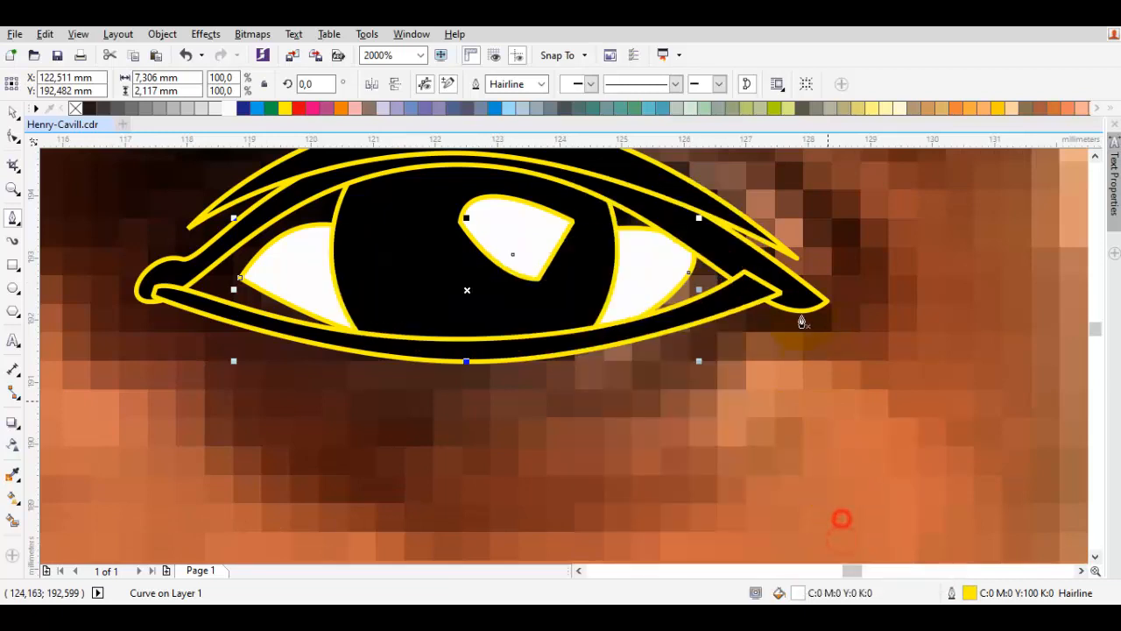
Draw a closed eyeball shape about 9.3 mm wide and 3.0 mm high, running under the lids from corner to corner of the lit eye.
scroll(675, 320, up, 2)
drag(594, 334, 594, 386)
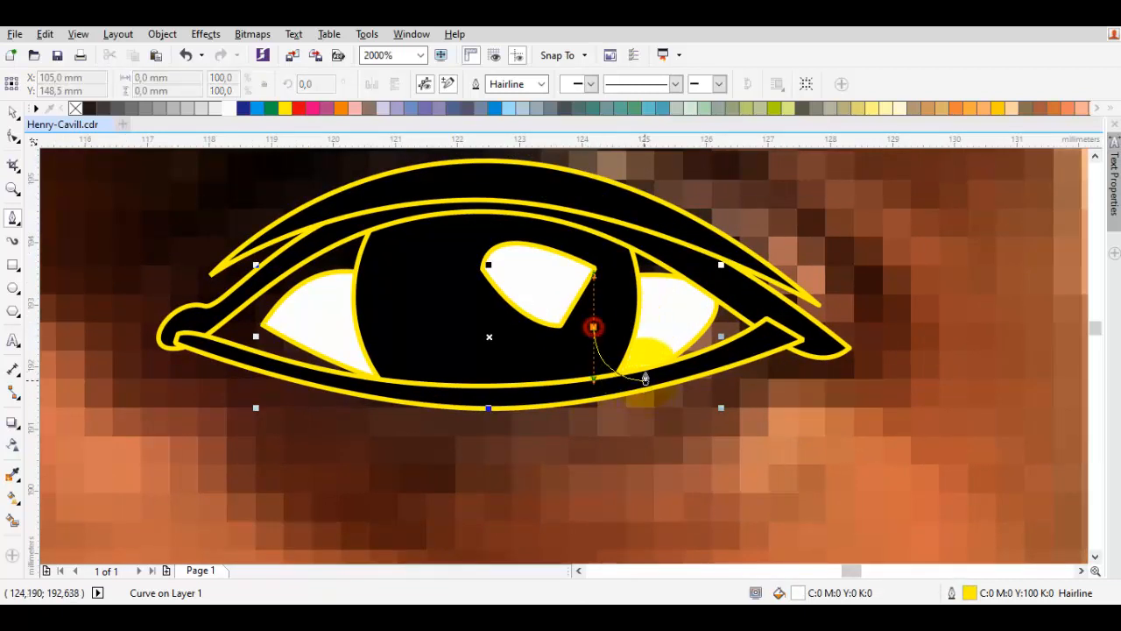
scroll(645, 376, up, 2)
drag(764, 378, 801, 369)
click(906, 296)
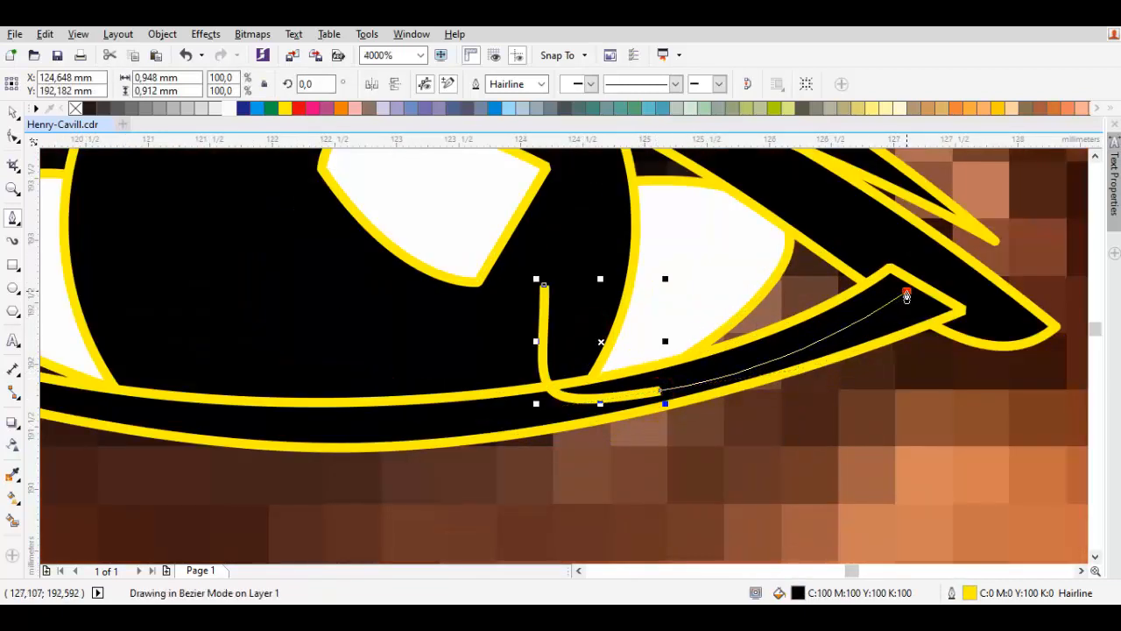
scroll(831, 243, down, 1)
drag(714, 205, 652, 235)
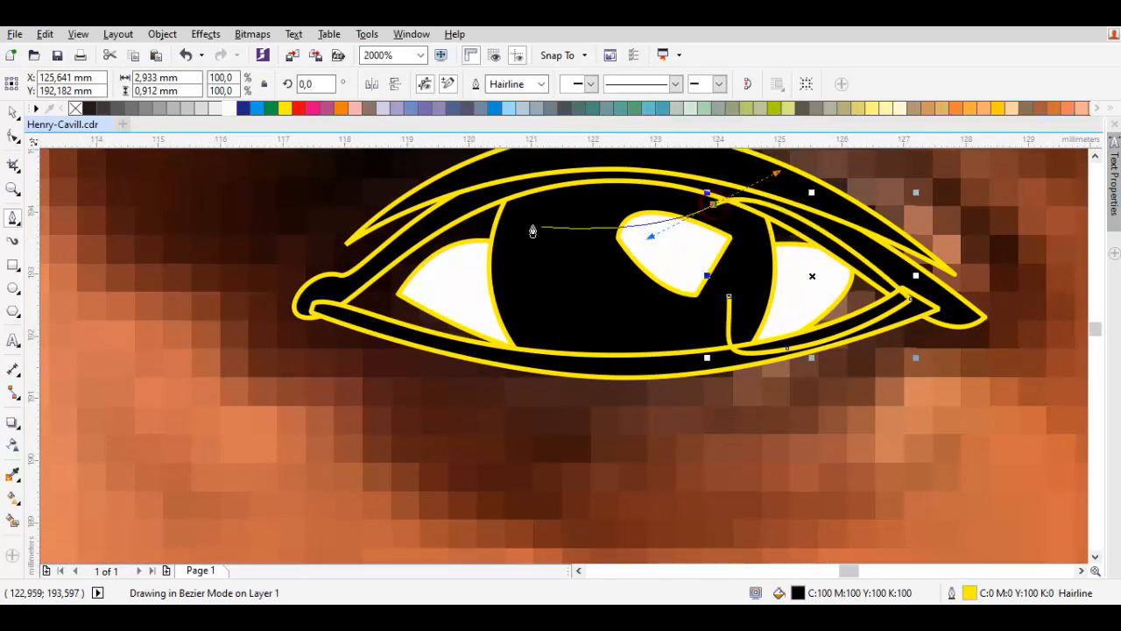
scroll(533, 233, left, 1)
click(583, 180)
drag(462, 236, 440, 253)
scroll(440, 254, up, 1)
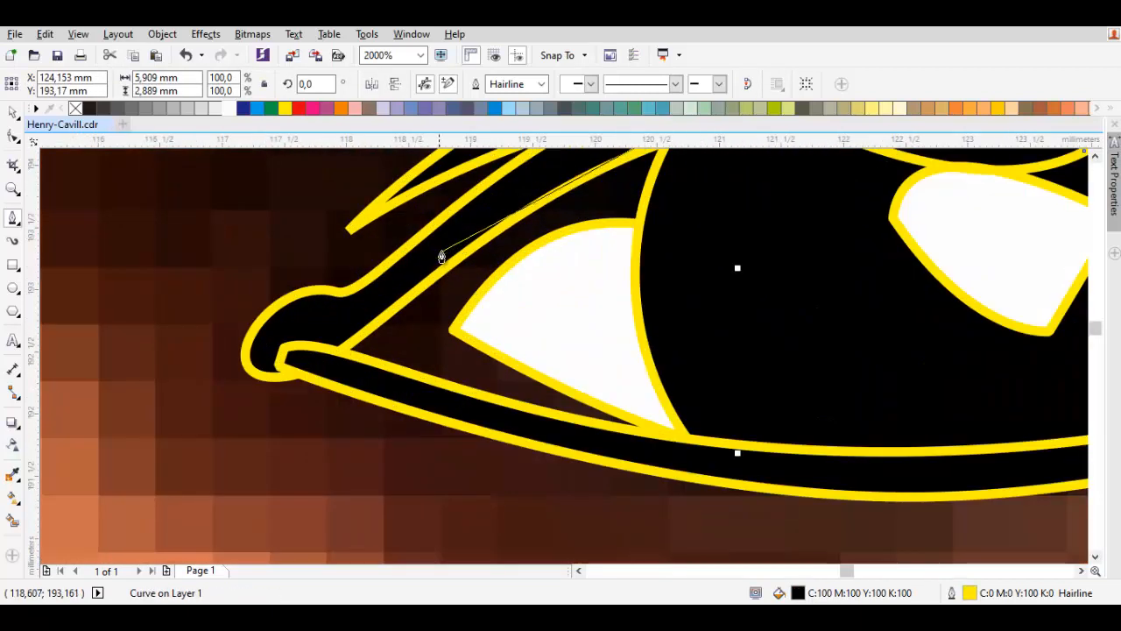
click(321, 352)
scroll(438, 394, down, 1)
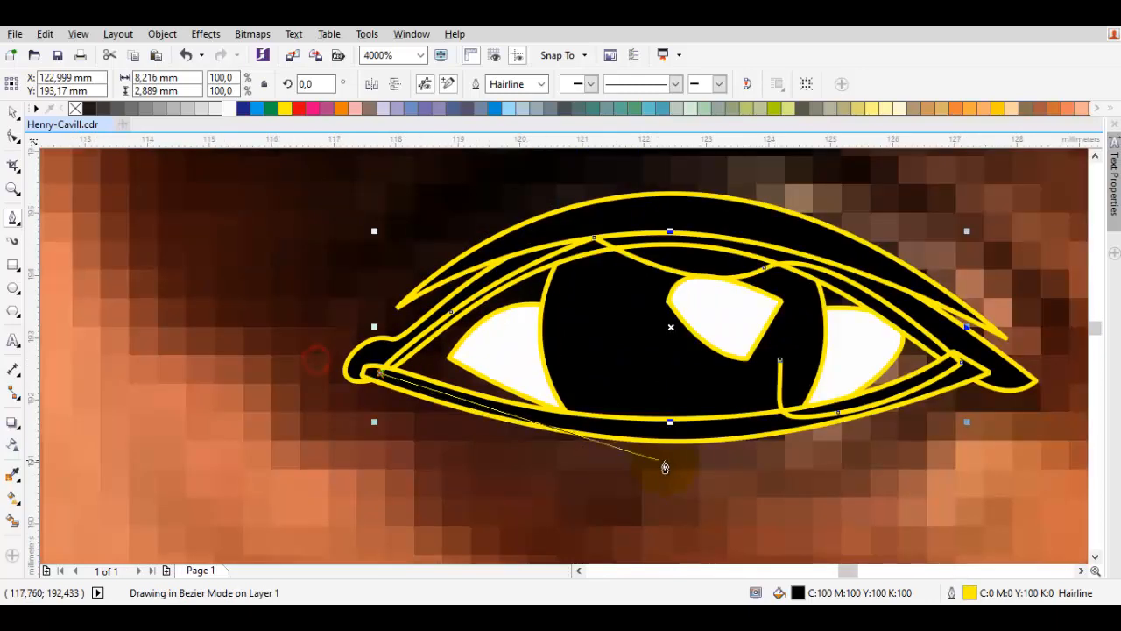
drag(780, 359, 684, 496)
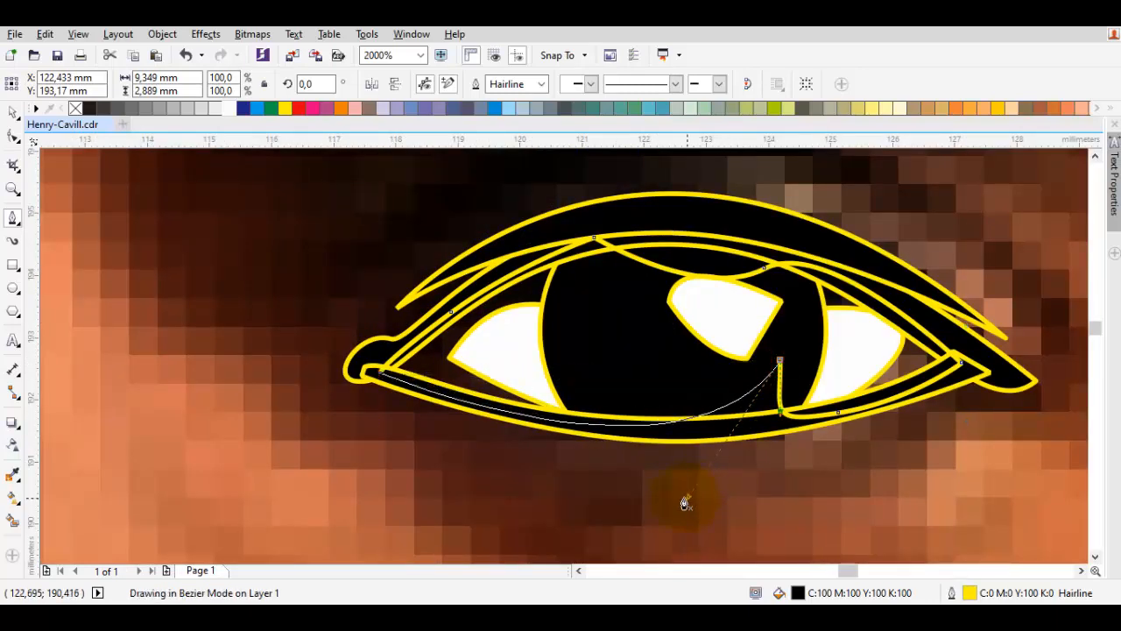
Sample the light grey (K:30) from the shadowed eye's corner and fill the new eyeball shape with it.
scroll(684, 495, down, 1)
scroll(315, 325, left, 5)
key(i)
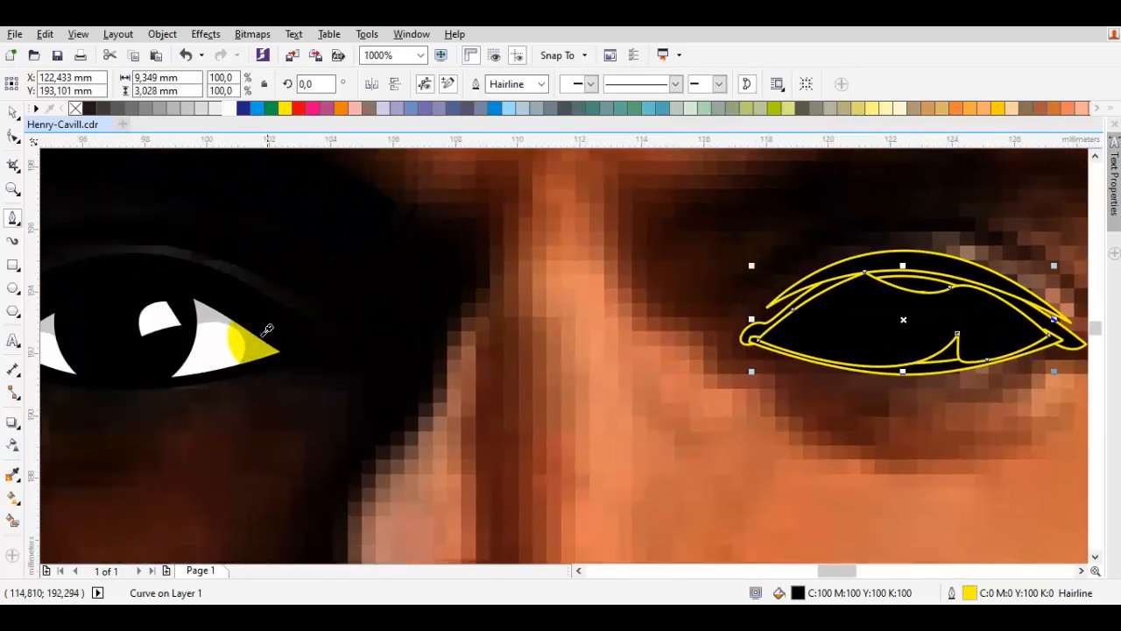
click(263, 342)
click(850, 342)
Order the grey eyeball shape in front of the photo so that it lies behind the lit eye's white, iris and lids.
key(space)
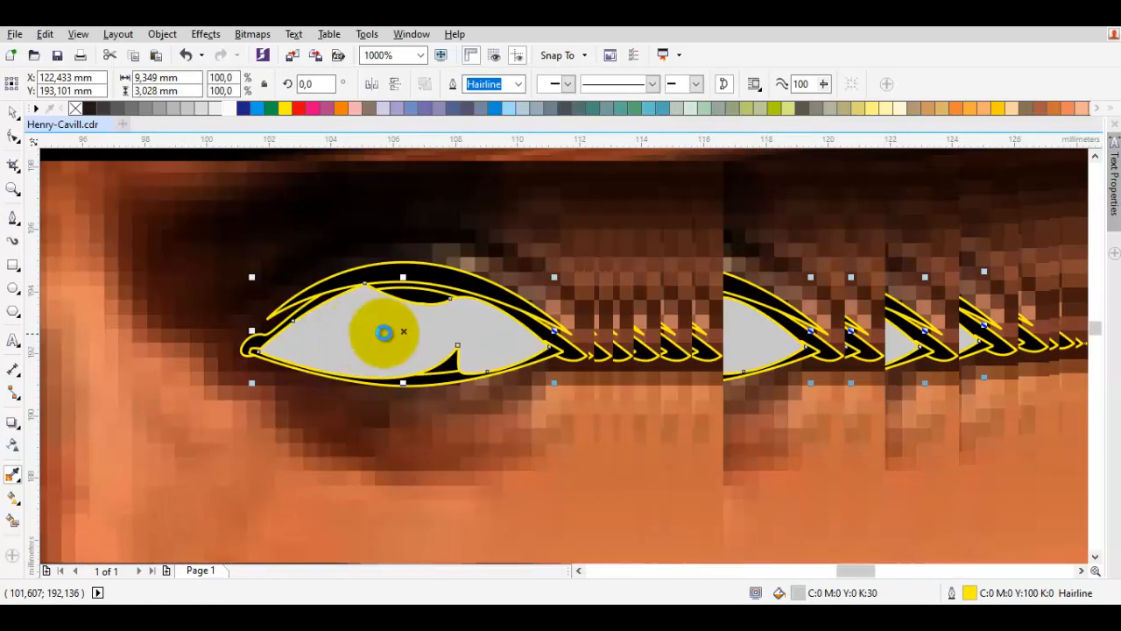
scroll(613, 350, right, 10)
right_click(404, 373)
mouse_move(464, 421)
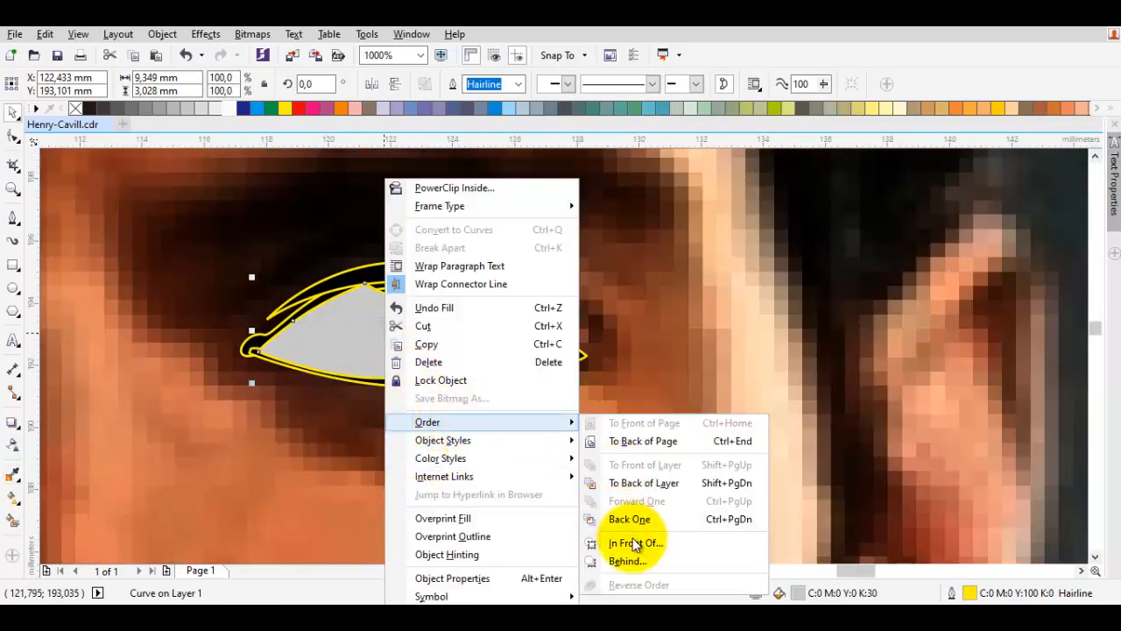
click(643, 543)
click(530, 337)
Draw the eyelid crease above the lit eye as a closed, thin arched shape about 12.5 mm wide with pointed ends.
drag(517, 338, 672, 388)
key(p)
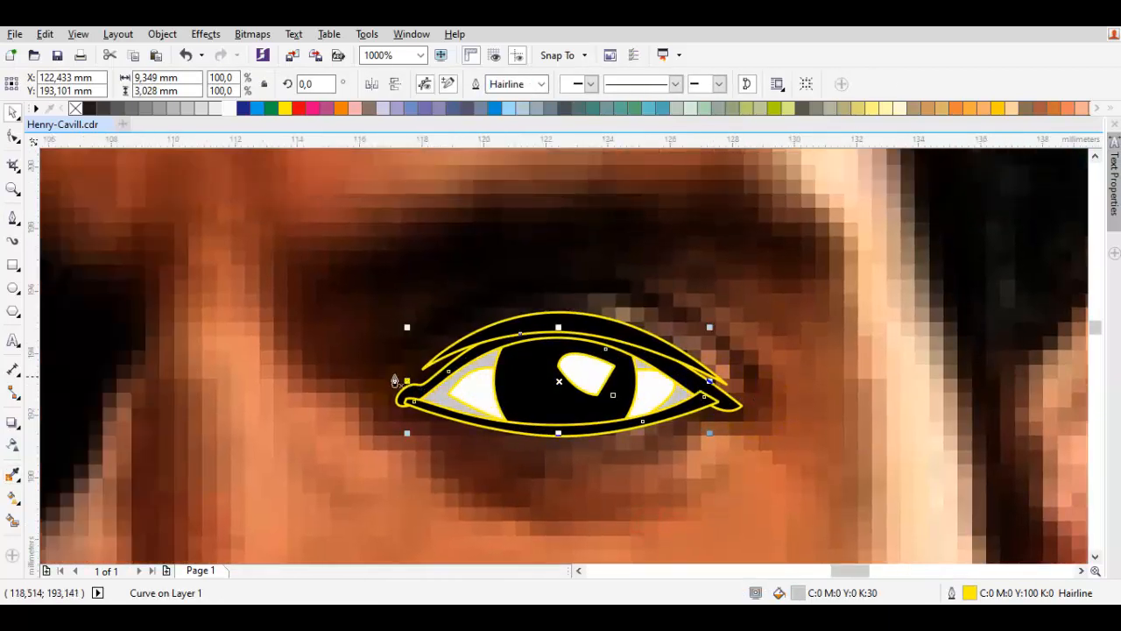
drag(386, 370, 556, 274)
drag(609, 218, 623, 191)
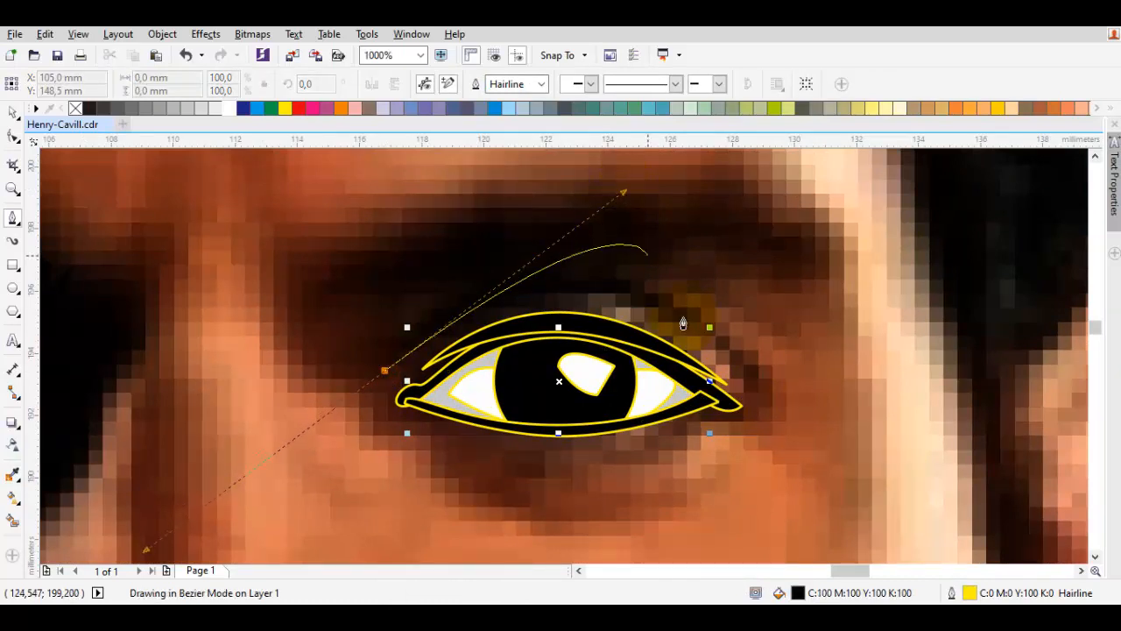
click(772, 416)
click(383, 372)
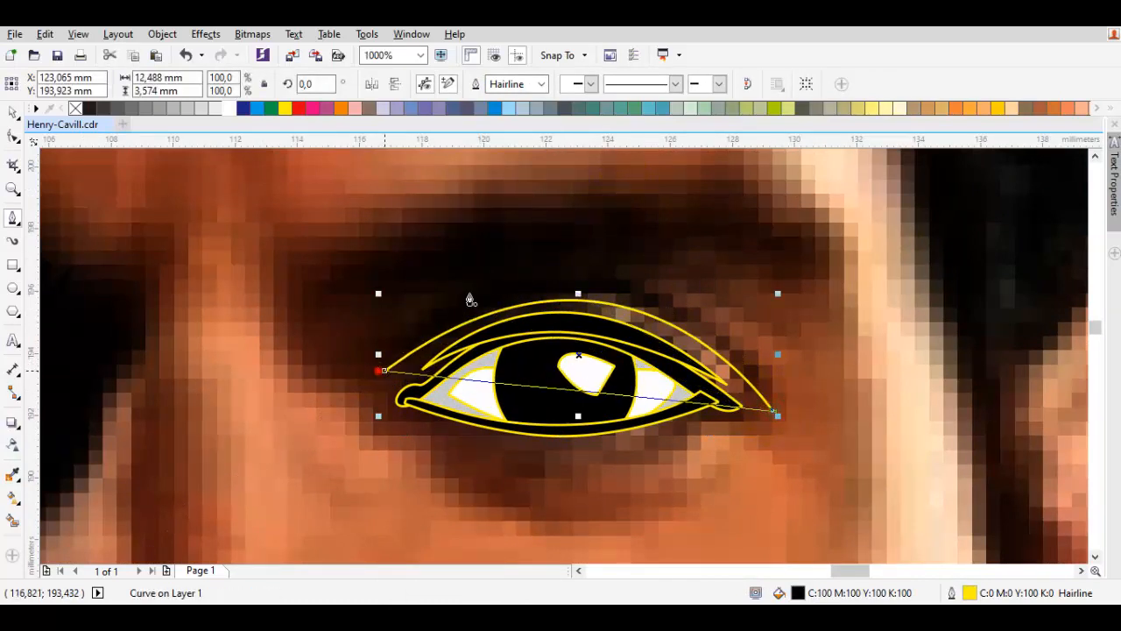
mouse_move(471, 301)
mouse_down()
mouse_move(639, 131)
mouse_move(570, 226)
mouse_move(603, 216)
mouse_up()
scroll(445, 324, up, 2)
scroll(554, 374, down, 2)
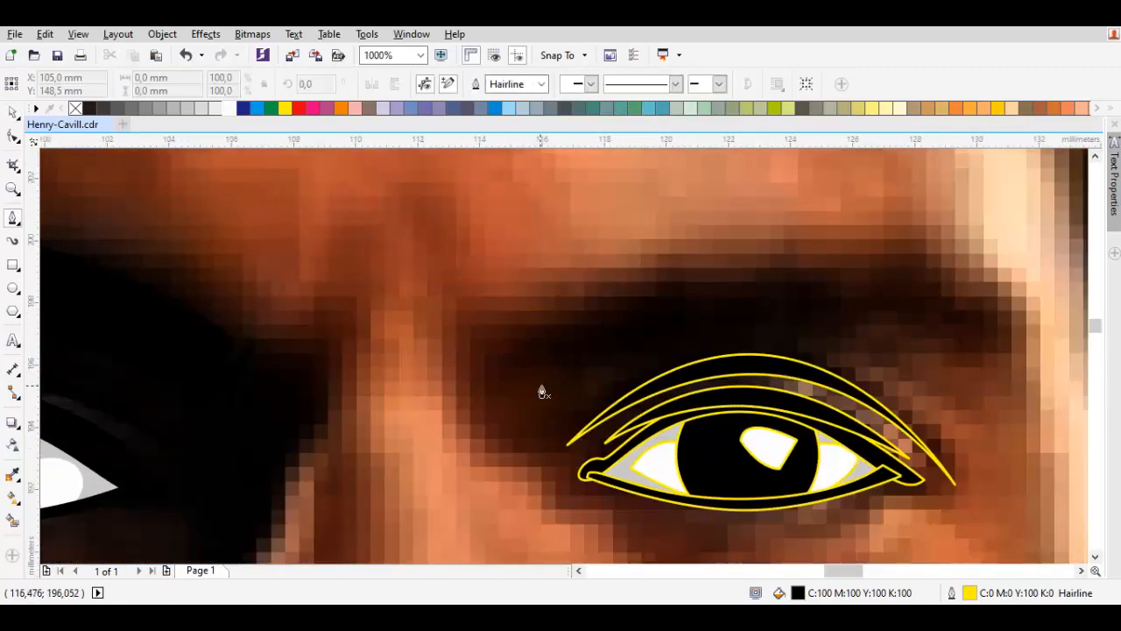
Select all objects and give them yellow outlines, including those of the shadowed eye.
drag(568, 391, 589, 388)
key(space)
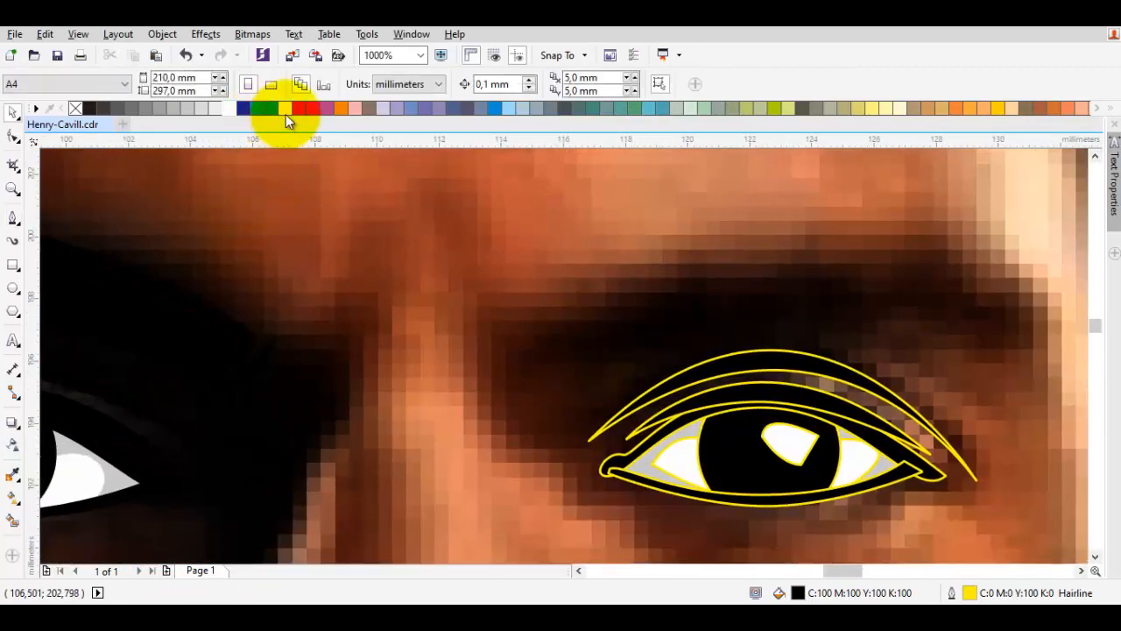
key(ctrl+a)
right_click(286, 109)
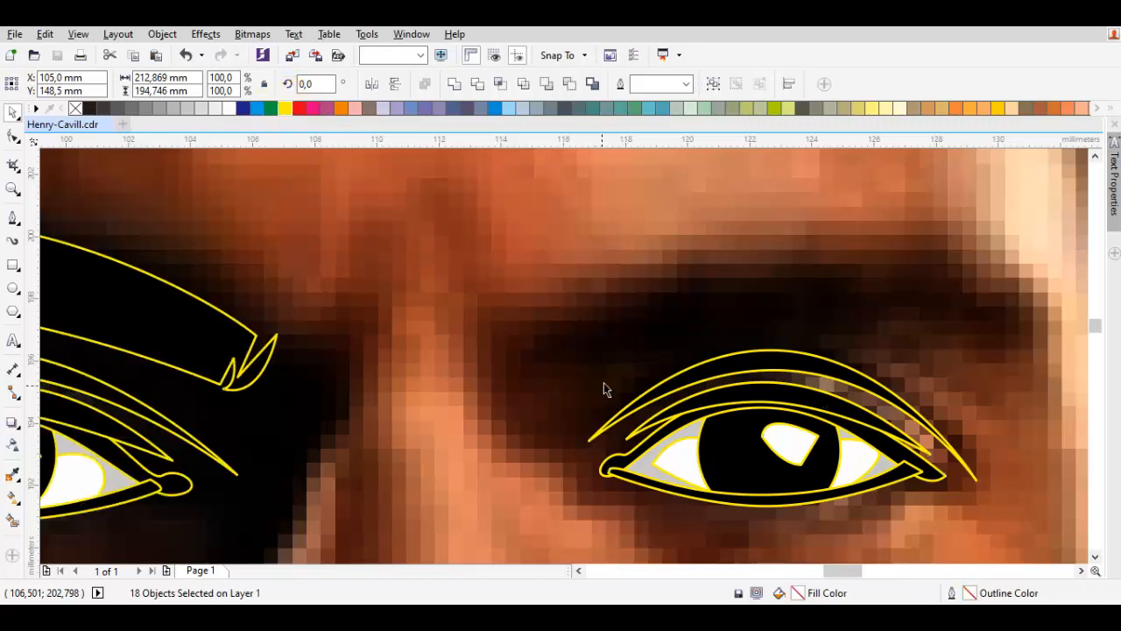
Draw the eyebrow above the lit eye as a closed shape about 16.0 mm wide and 4.5 mm high, with jagged hair tips at its inner end.
key(space)
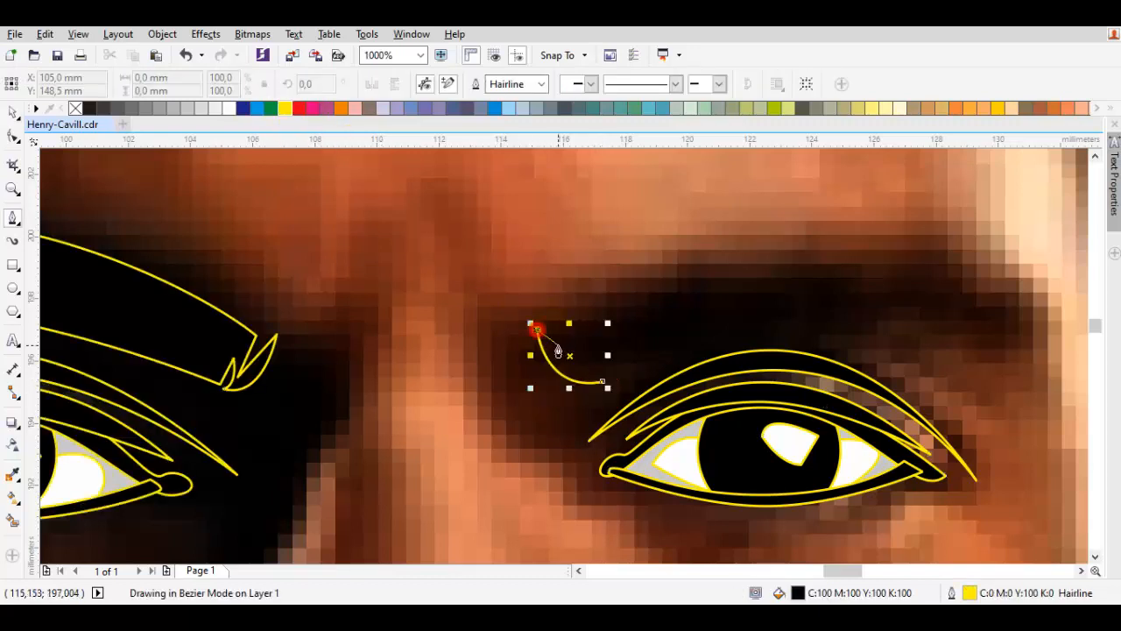
scroll(565, 368, up, 2)
scroll(532, 315, down, 2)
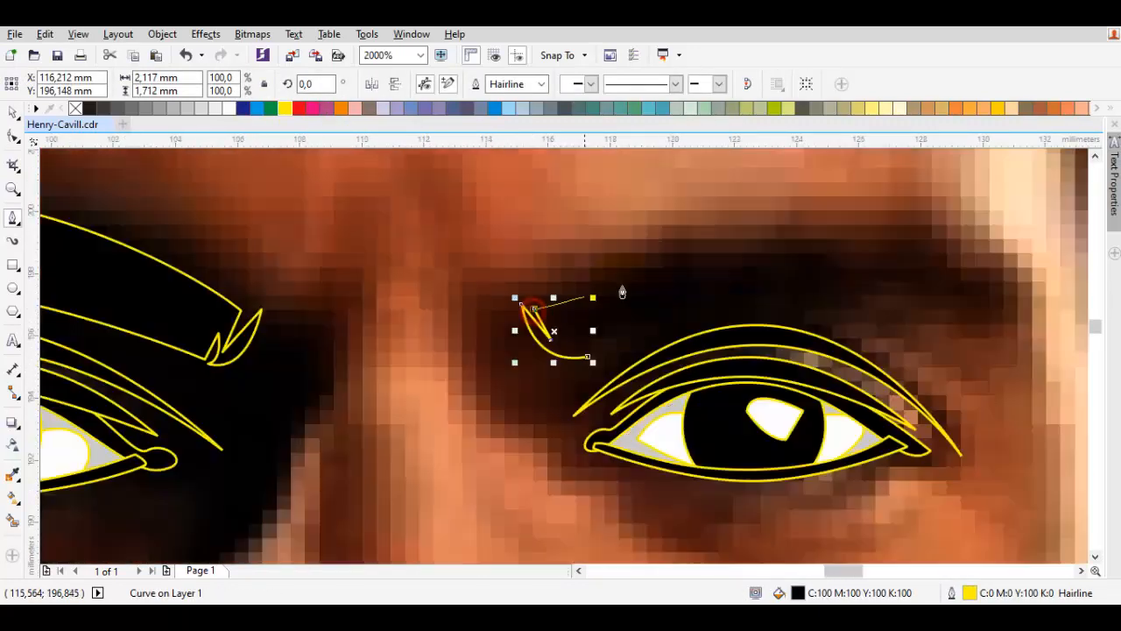
scroll(622, 220, right, 3)
drag(669, 251, 809, 245)
drag(708, 332, 686, 299)
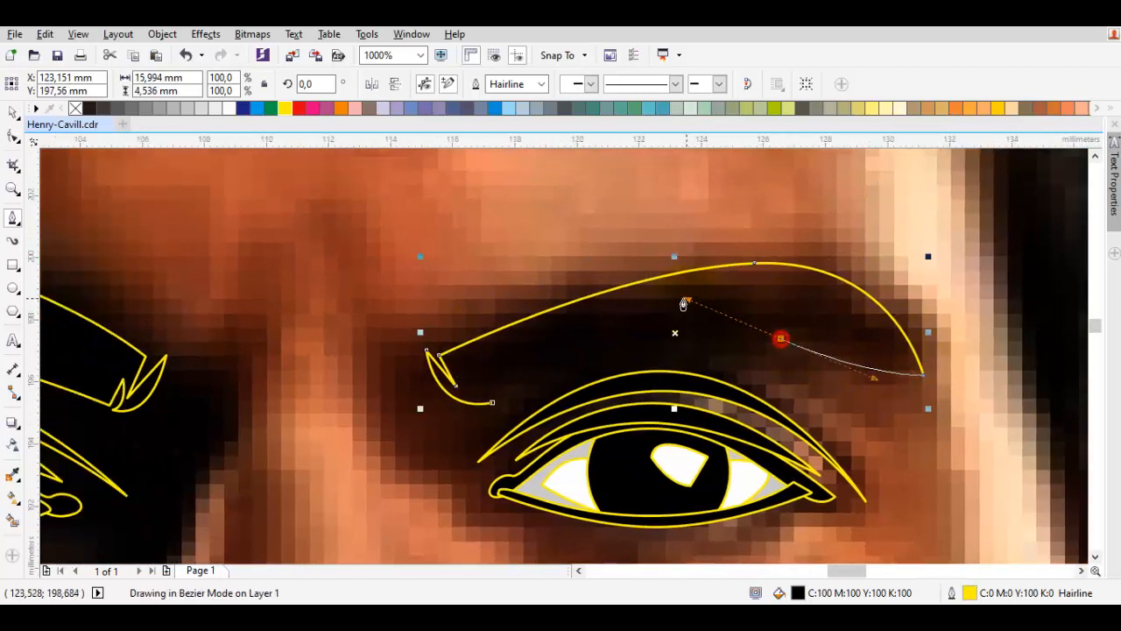
click(493, 403)
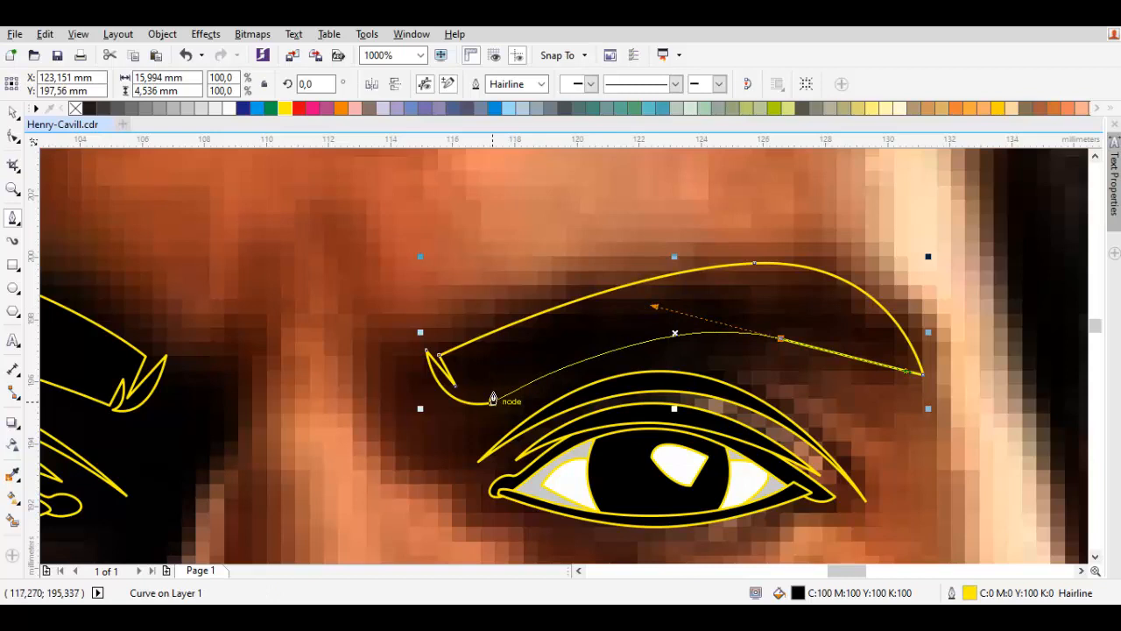
scroll(492, 398, up, 2)
click(492, 414)
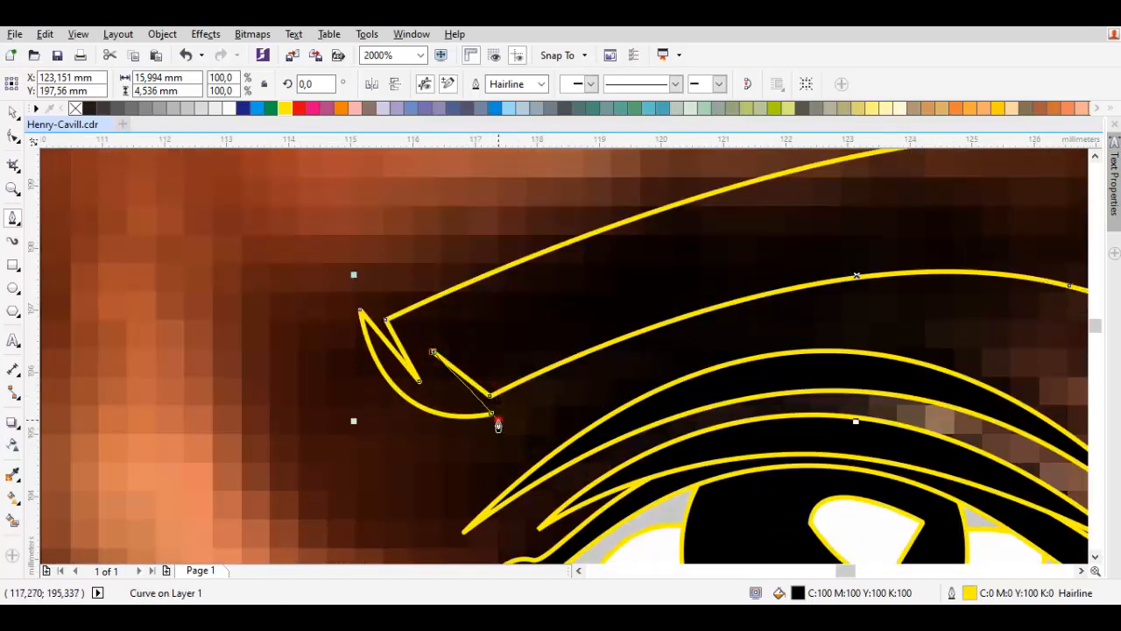
key(ctrl+z)
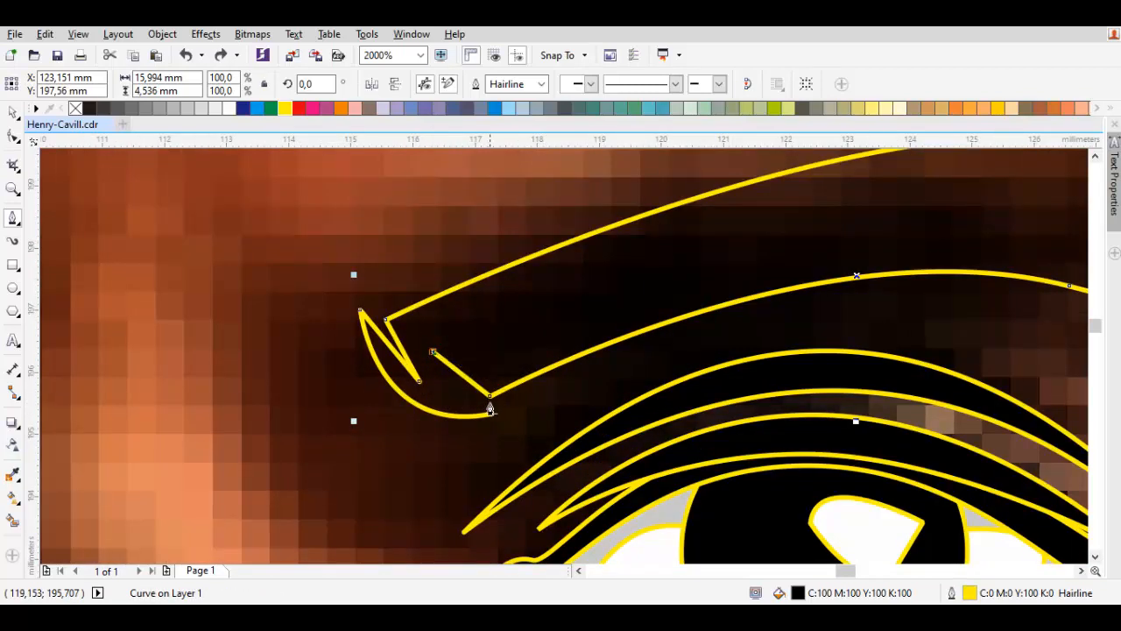
scroll(528, 370, down, 2)
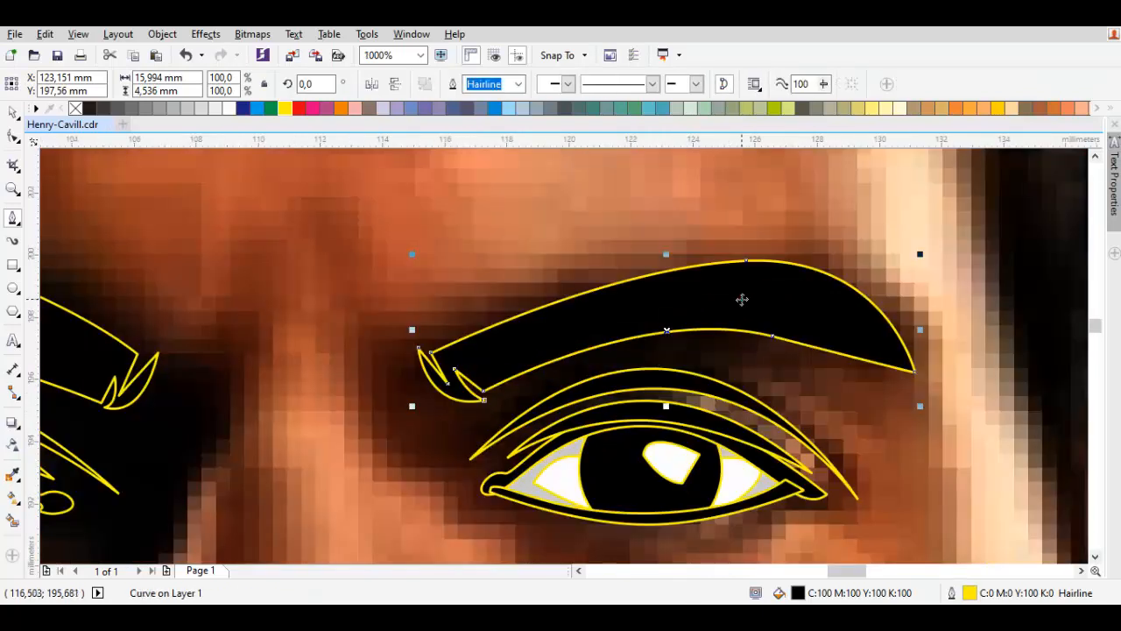
Delete the two middle nodes from the upper and lower edges of the eyebrow above the lit eye.
key(F10)
right_click(741, 300)
click(778, 369)
right_click(705, 254)
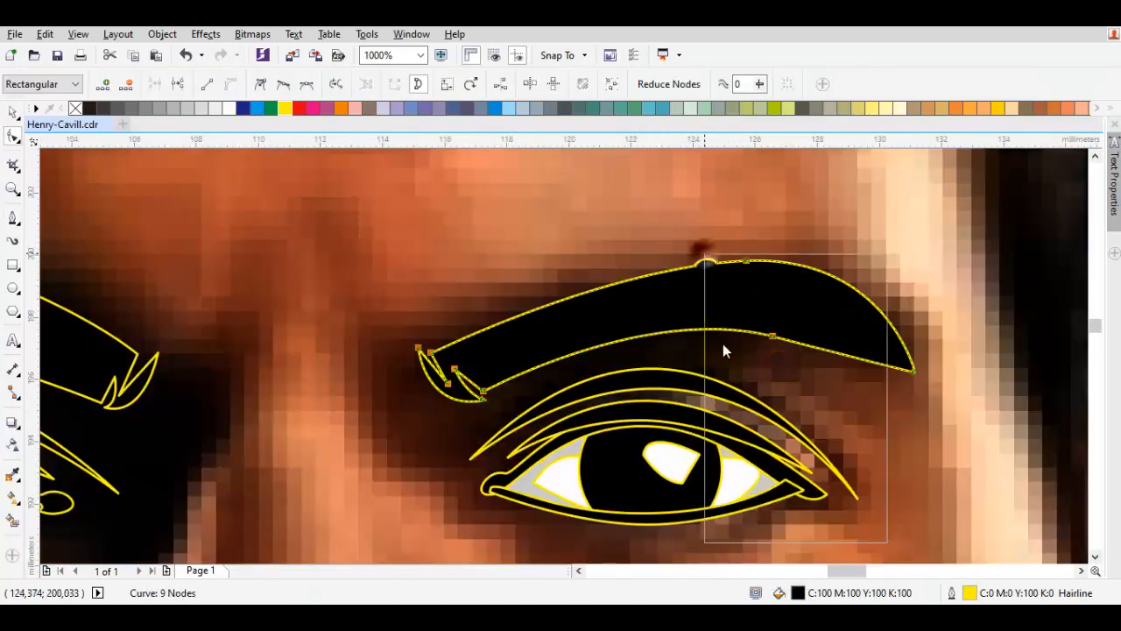
click(734, 345)
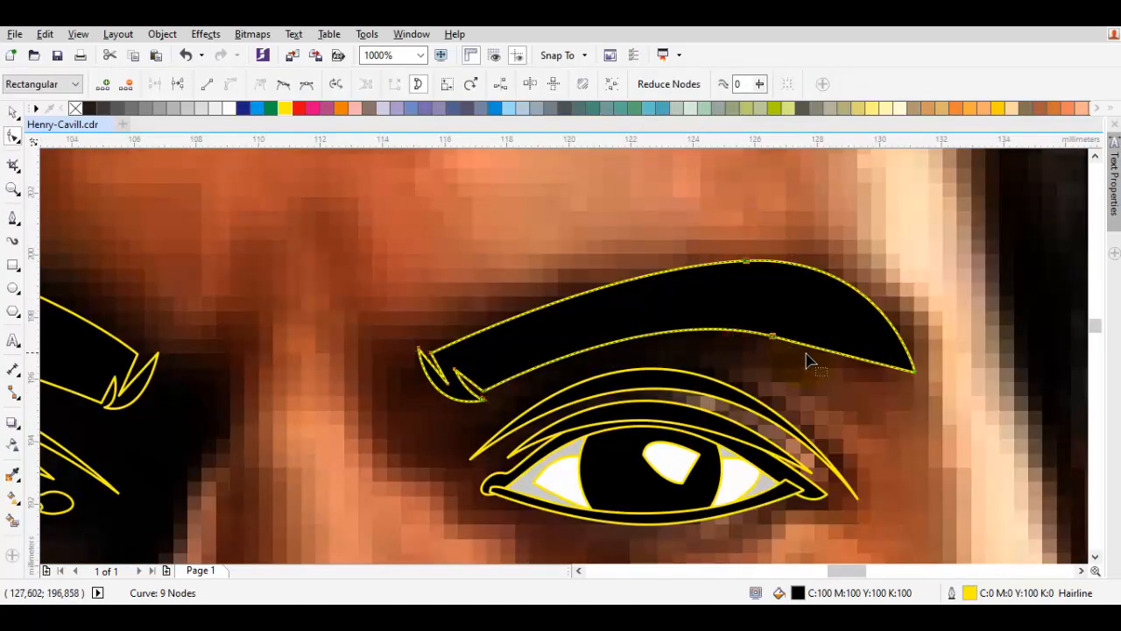
key(Delete)
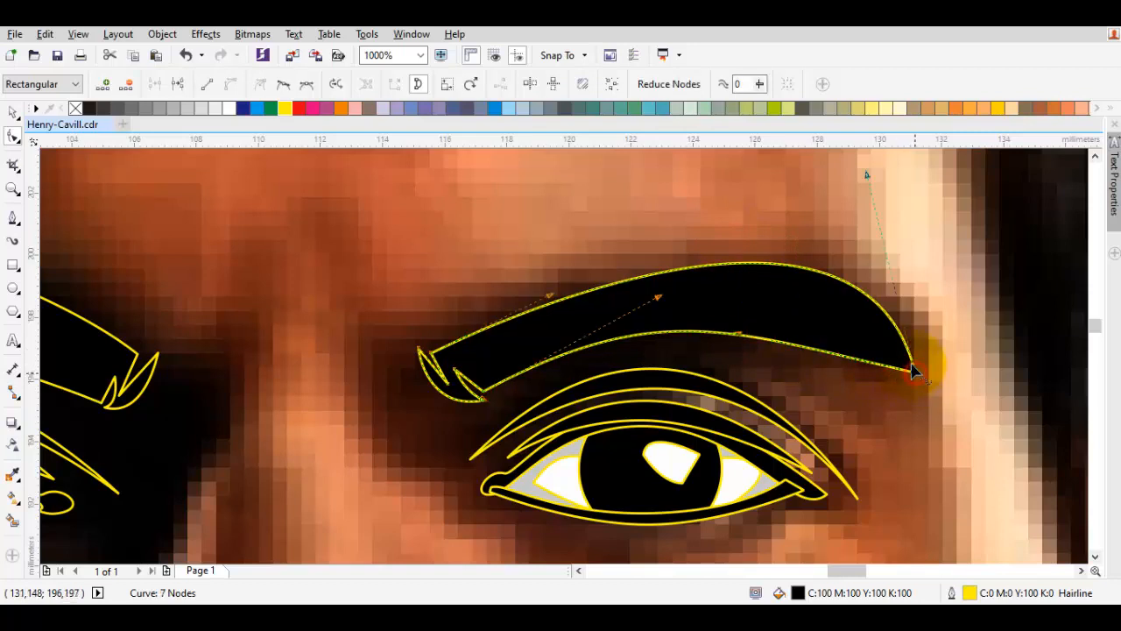
Reshape the lit eye's eyebrow by adjusting its curve handles so that both long edges form smooth, fuller arches.
right_click(890, 286)
click(827, 326)
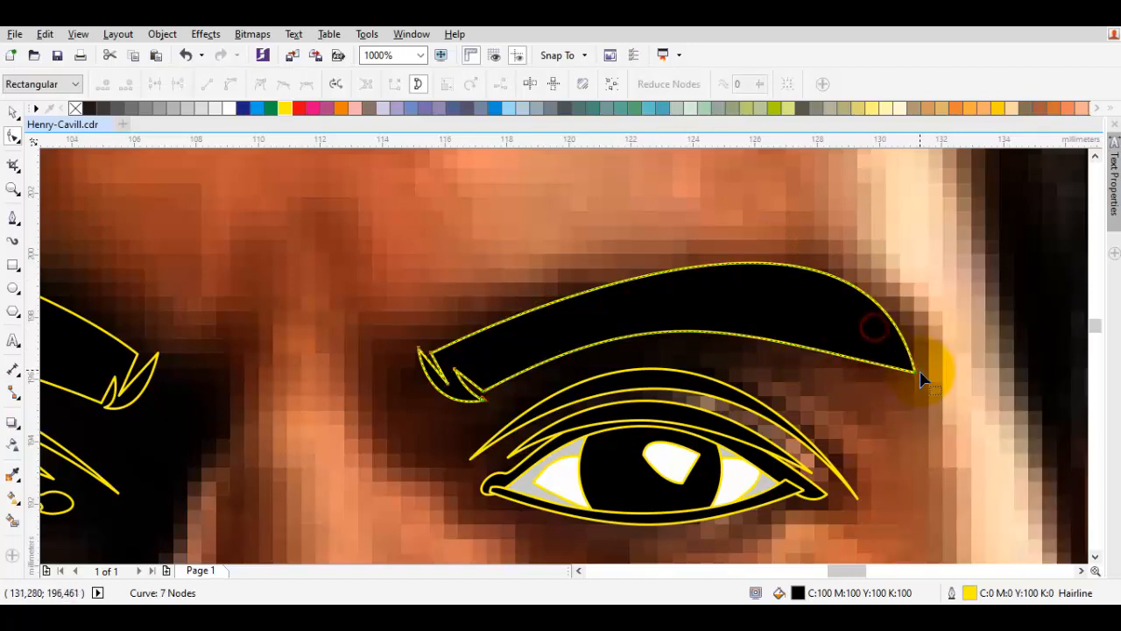
click(911, 370)
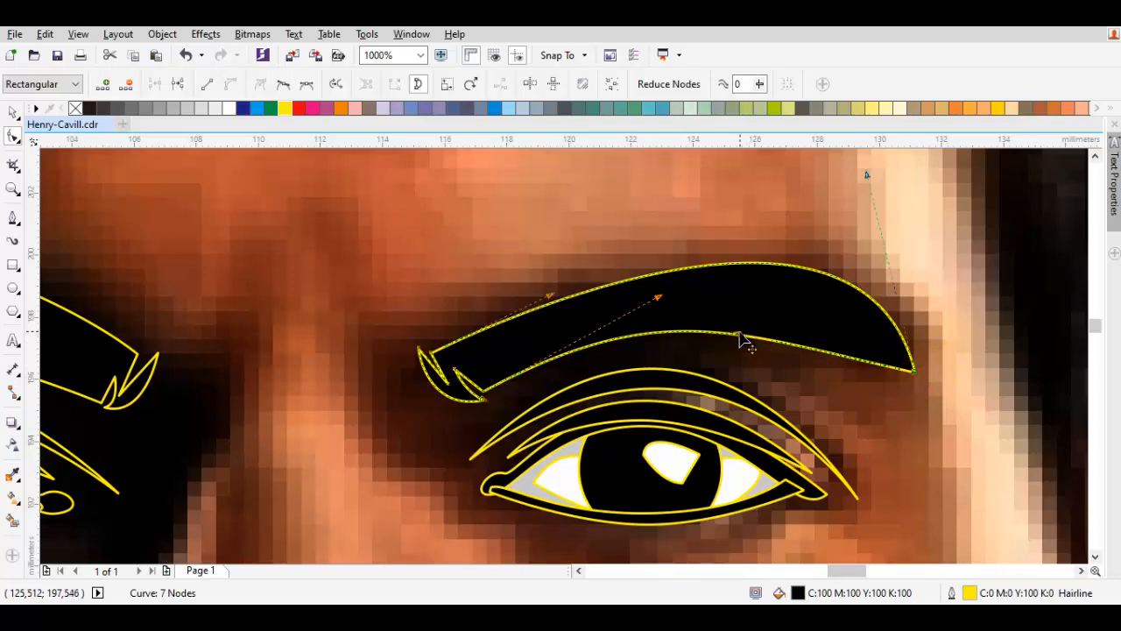
drag(833, 351, 847, 347)
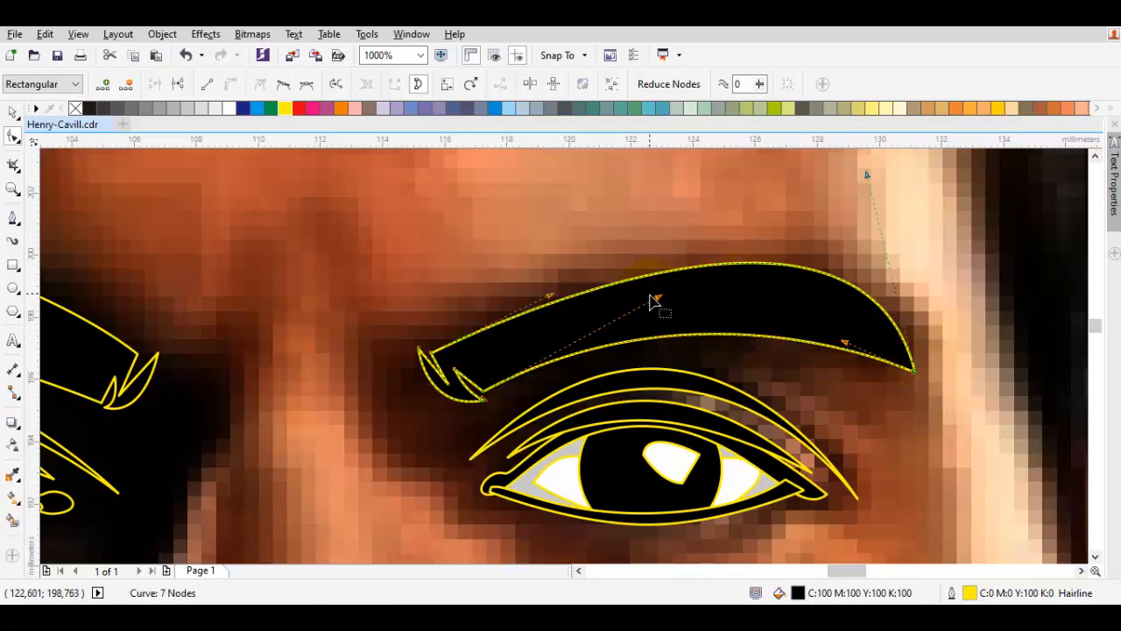
drag(662, 302, 710, 297)
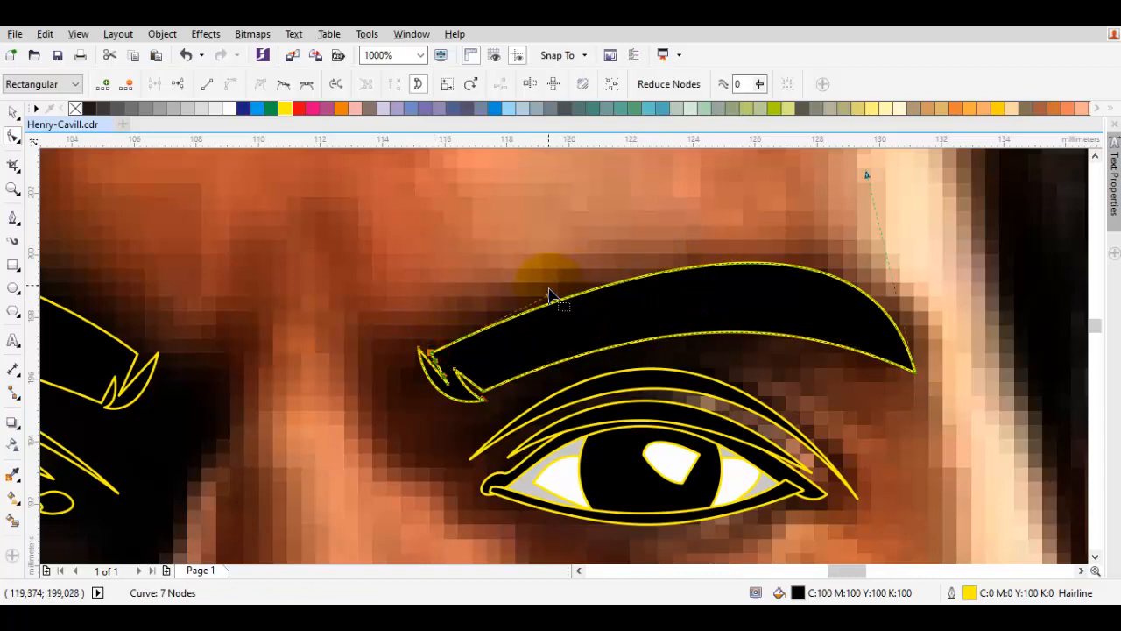
drag(552, 297, 526, 284)
key(space)
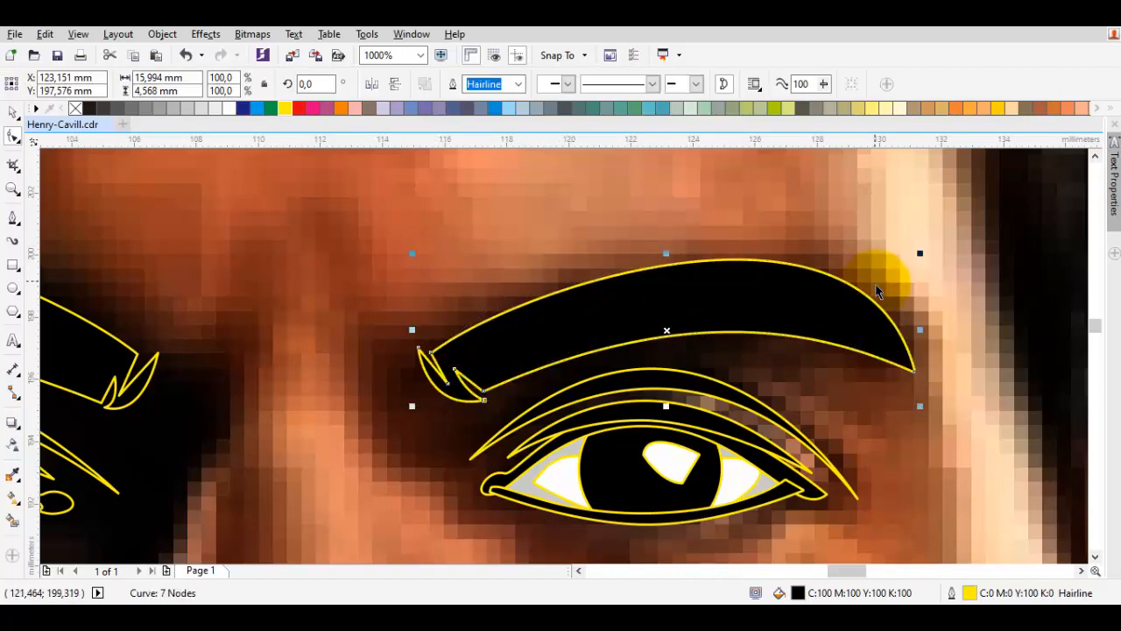
Select all objects and remove the yellow outlines from the traced eyes and eyebrows.
click(349, 238)
scroll(444, 272, down, 1)
drag(424, 363, 592, 270)
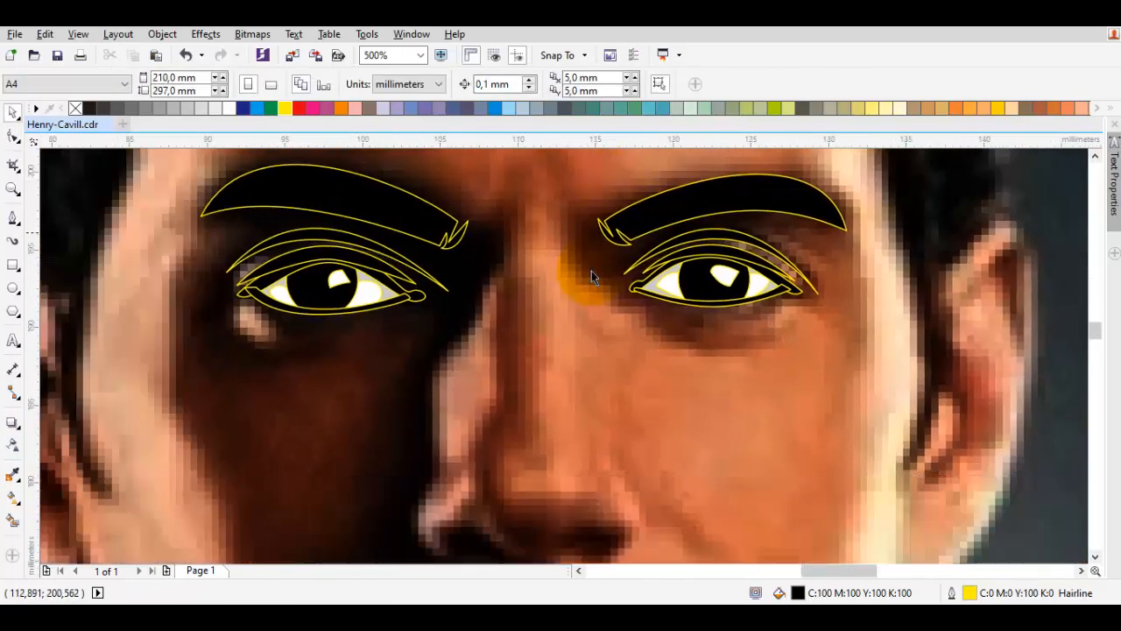
key(ctrl+a)
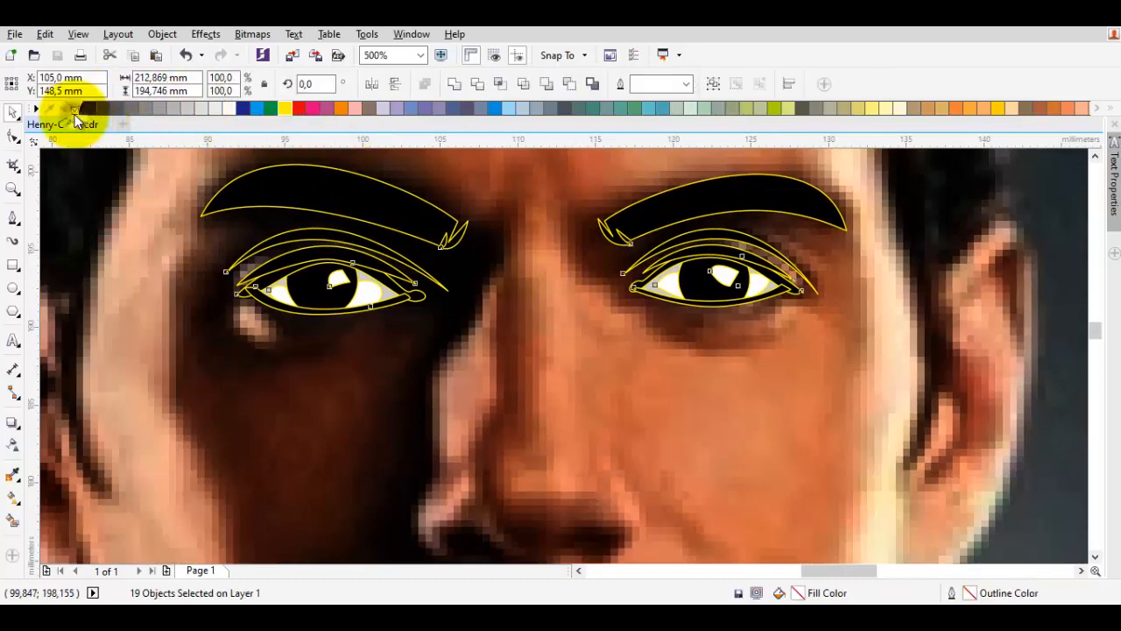
right_click(74, 109)
Delete the photo to view the traced eyes and eyebrows on the blank page, and undo the deletion.
click(592, 361)
scroll(593, 361, down, 2)
key(Delete)
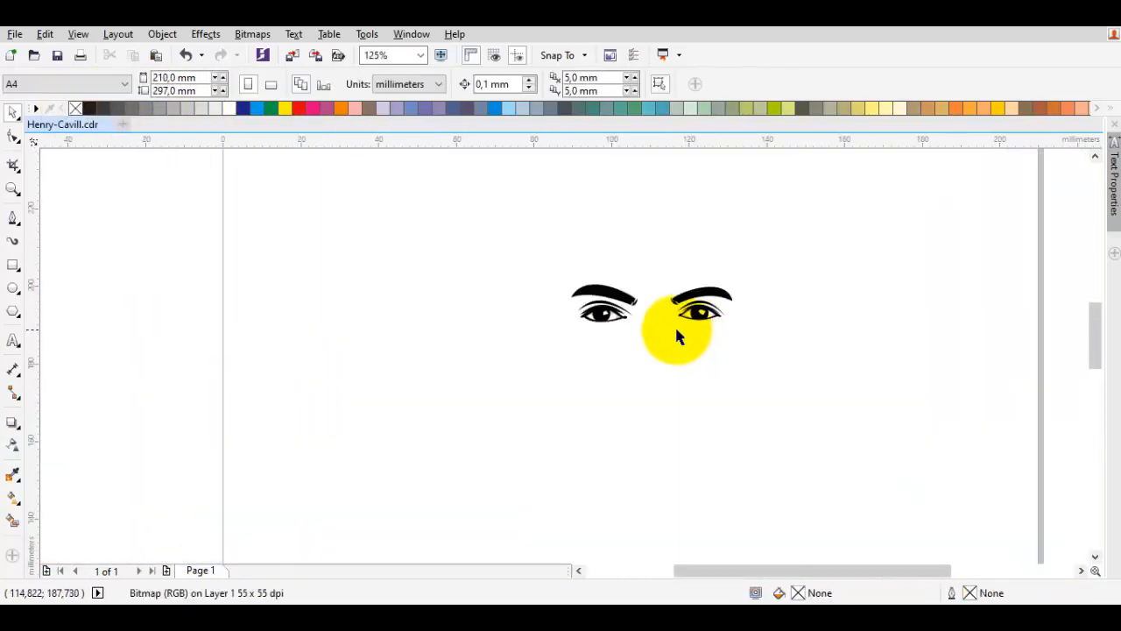
scroll(675, 324, up, 2)
key(ctrl+z)
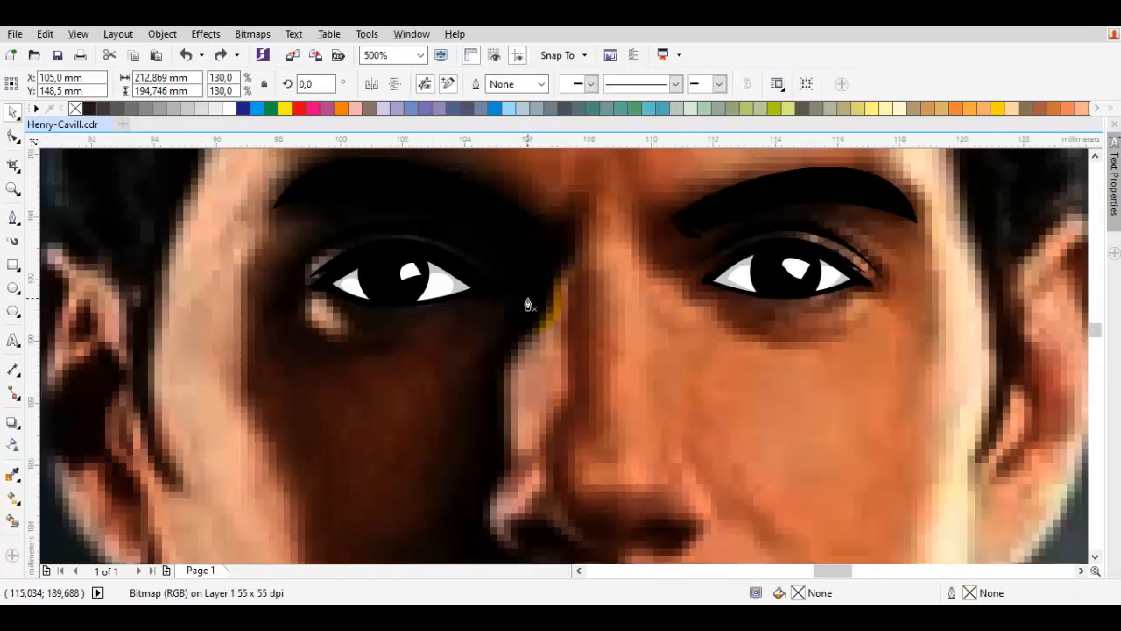
Draw a closed crescent about 1.8 mm wide and 6.4 mm high between the shadowed eye's inner corner and the nose bridge.
scroll(666, 324, up, 1)
drag(631, 448, 706, 424)
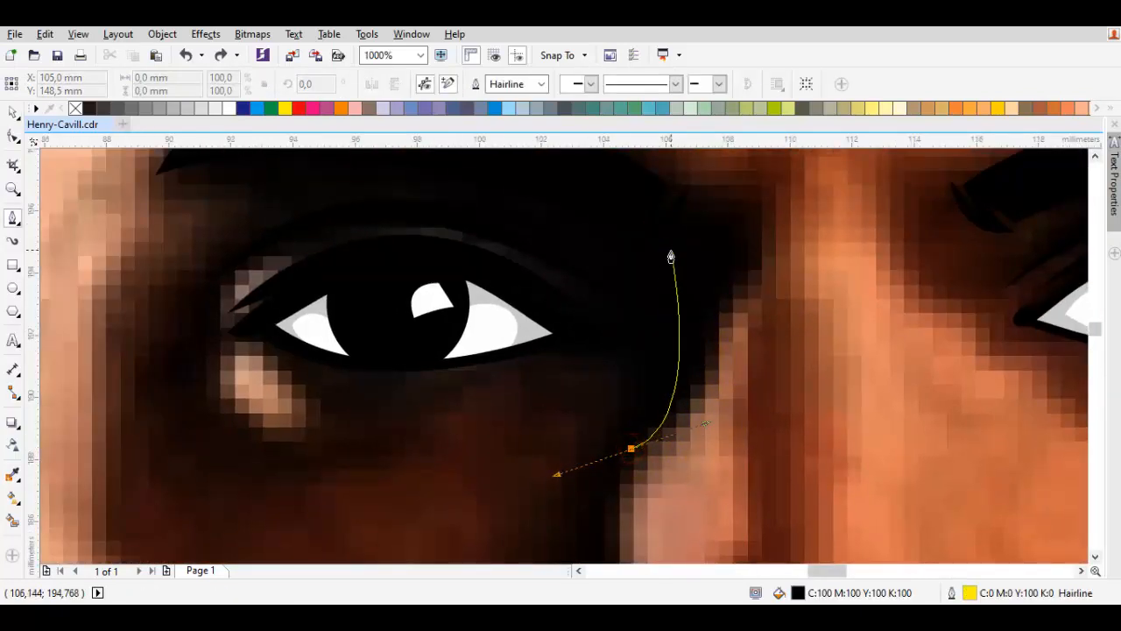
click(684, 256)
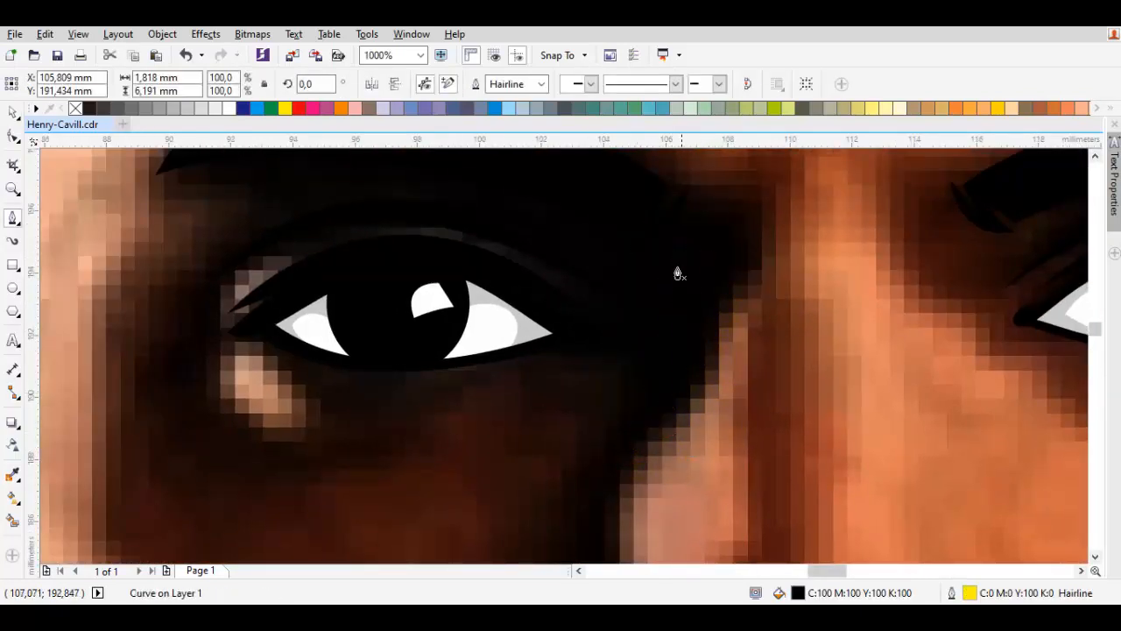
drag(674, 260, 758, 373)
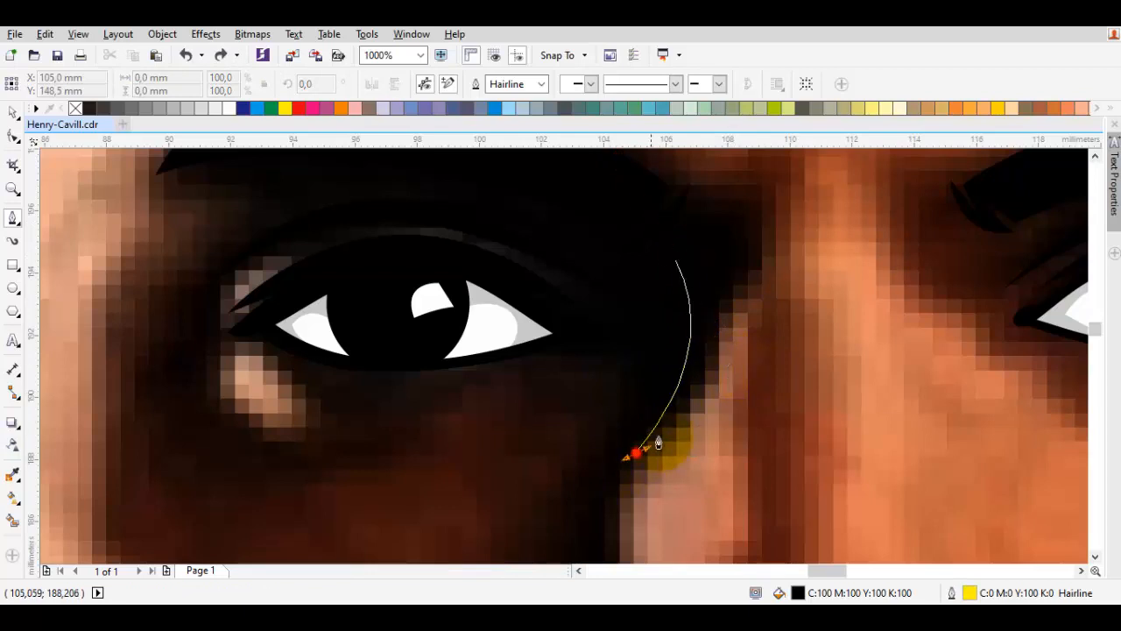
click(637, 452)
key(space)
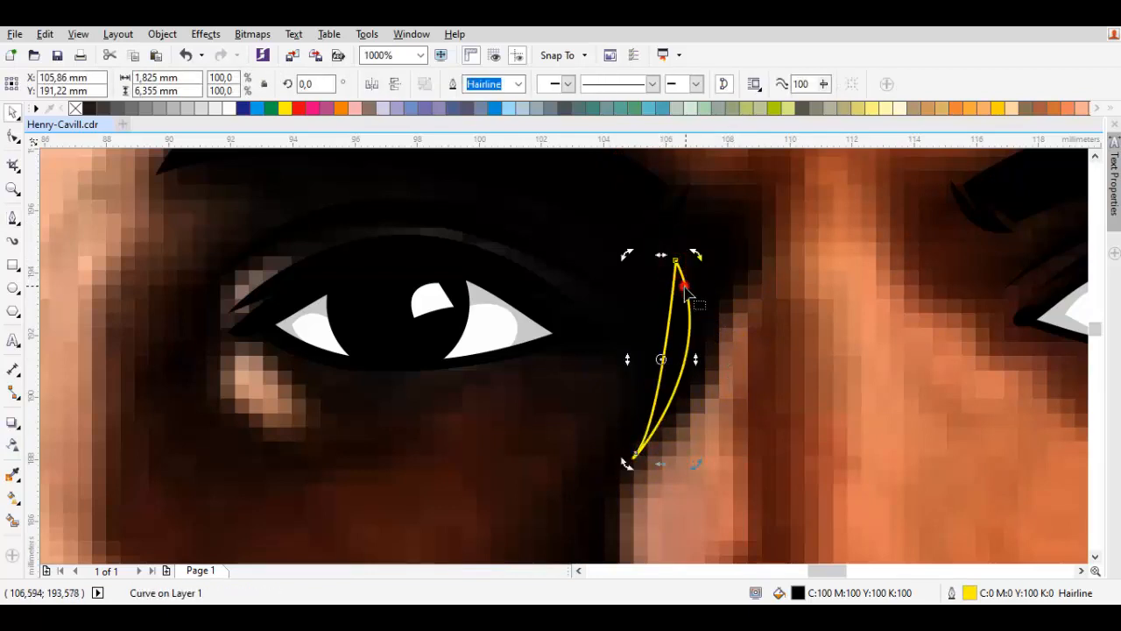
Reshape the crescent beside the nose bridge by adjusting its nodes and curve handles to follow the shadow edge.
double_click(684, 286)
drag(674, 262, 676, 253)
drag(692, 398, 719, 355)
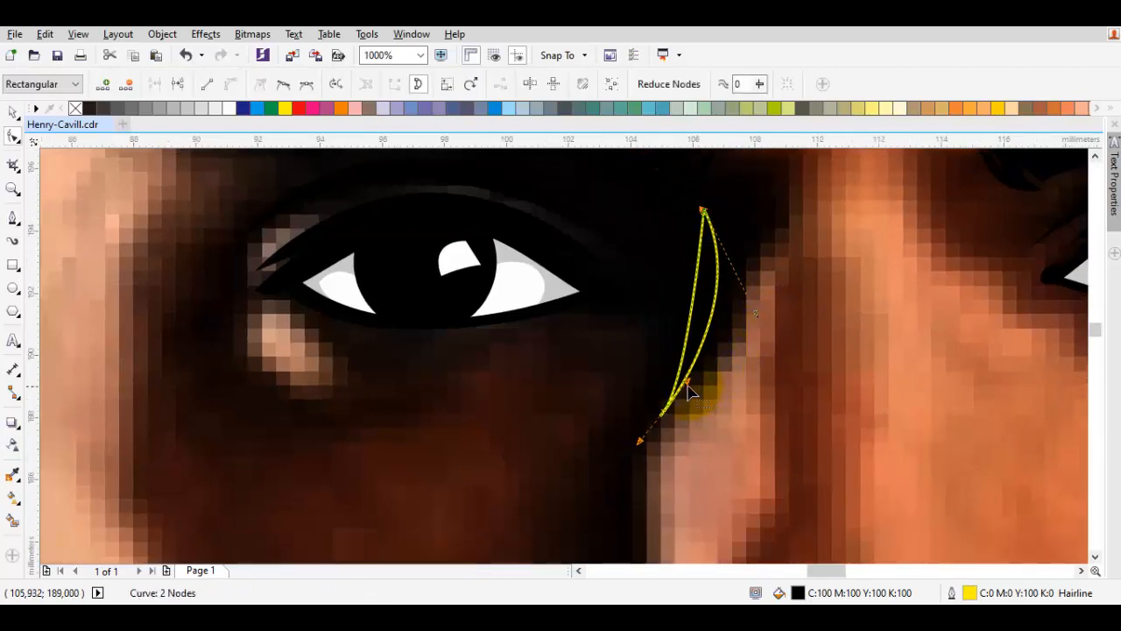
mouse_move(667, 410)
mouse_down()
mouse_move(678, 388)
mouse_move(716, 369)
mouse_move(673, 392)
mouse_up()
key(space)
Select all objects and remove the outline from the crescent beside the nose bridge.
scroll(701, 380, down, 2)
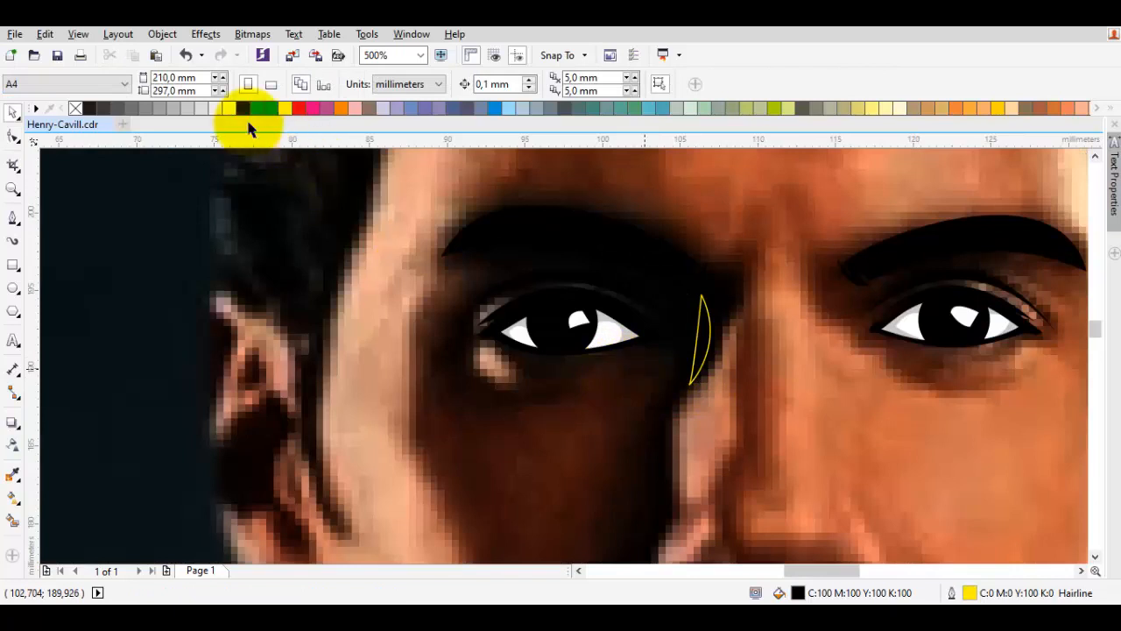
key(ctrl+a)
drag(756, 342, 658, 218)
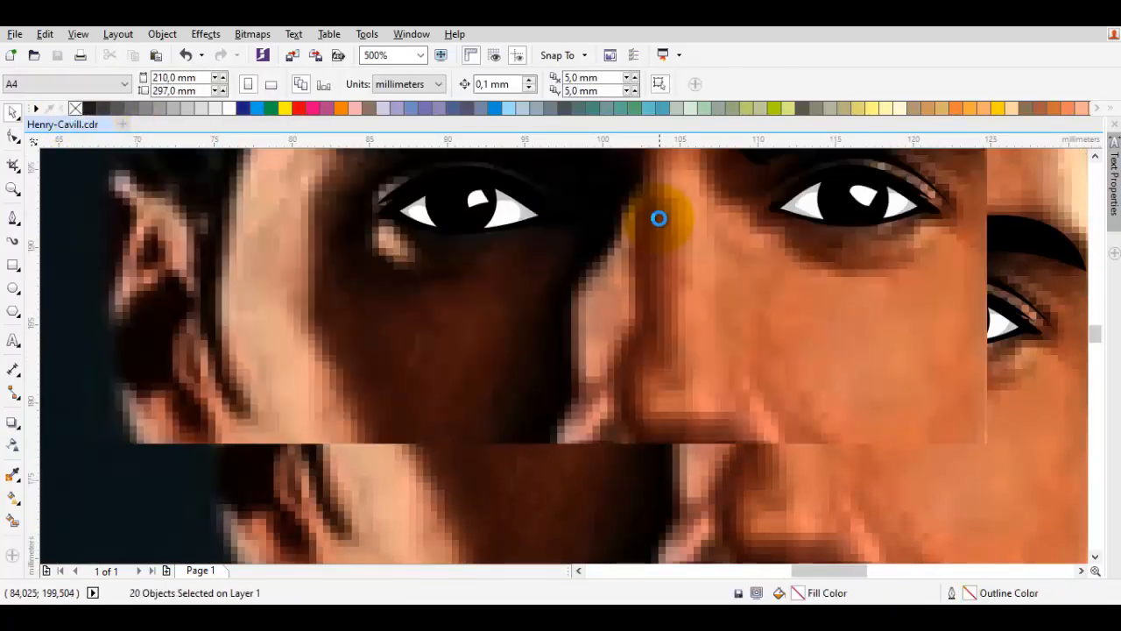
Trace the nose's shadowed wing and underside with both nostrils as one closed wavy shape about 13 mm wide and 6 mm high.
drag(614, 401, 646, 310)
key(space)
scroll(612, 325, up, 1)
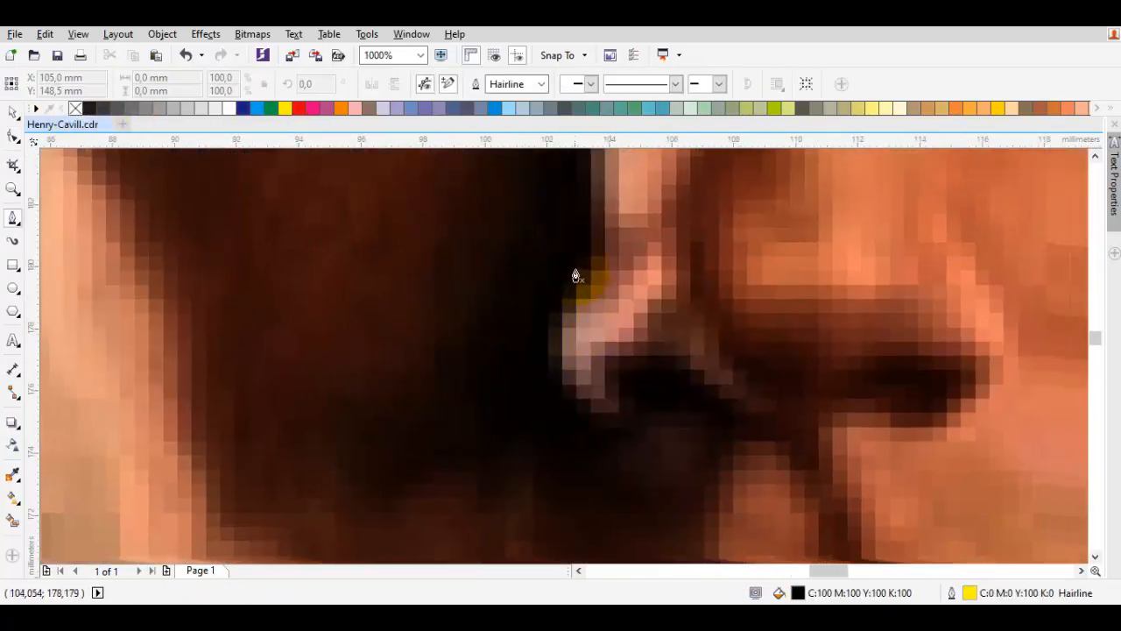
click(597, 255)
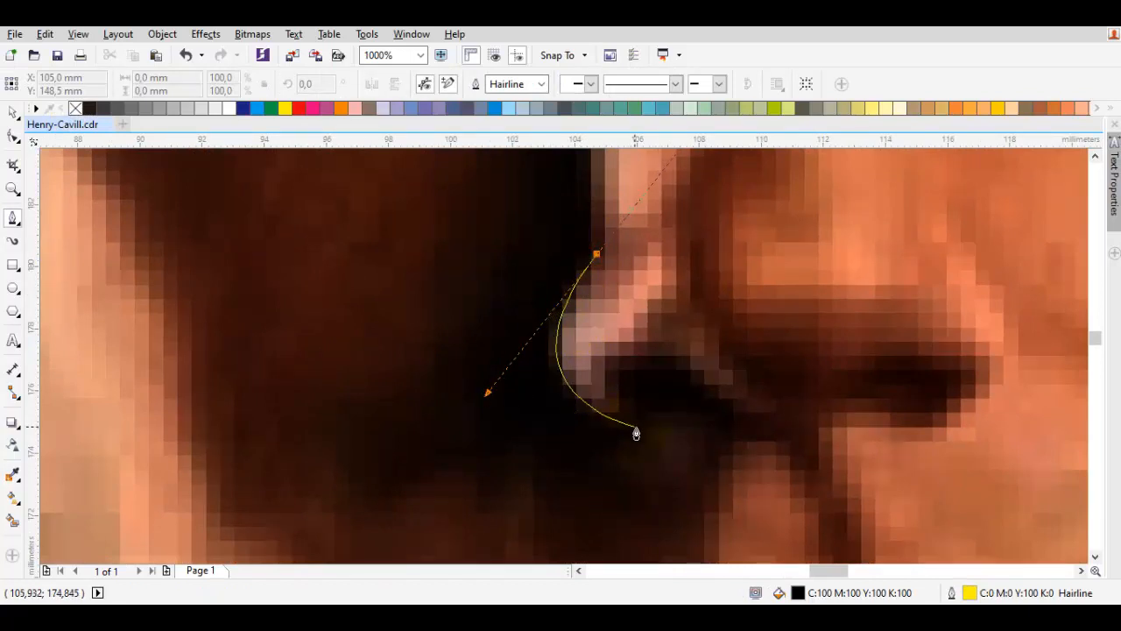
drag(686, 426, 688, 425)
drag(641, 378, 647, 350)
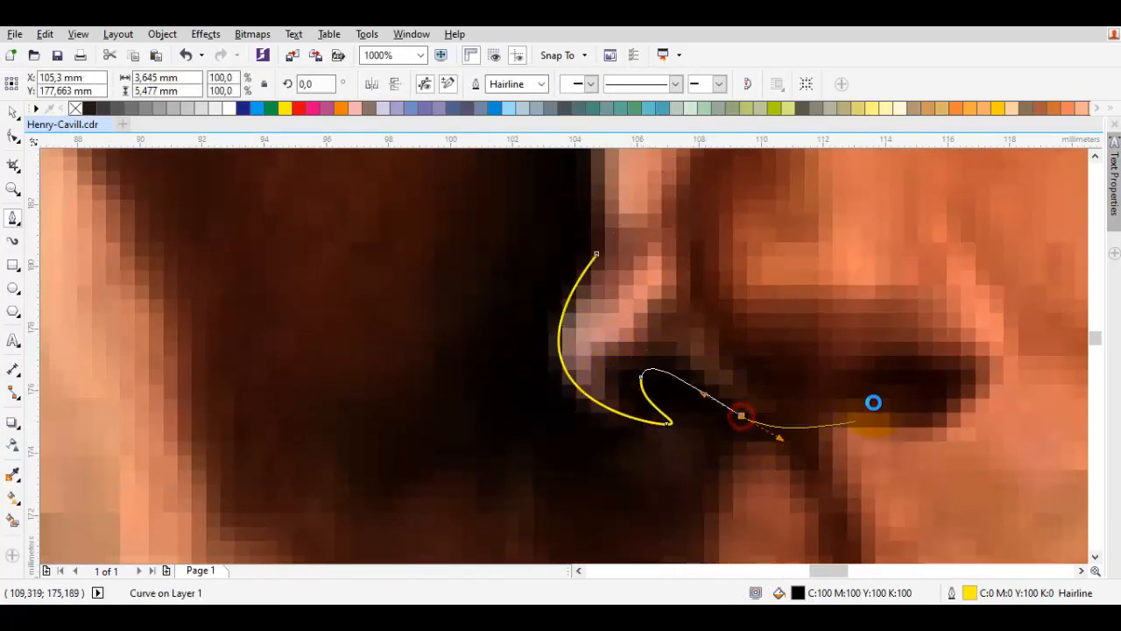
drag(857, 373, 929, 340)
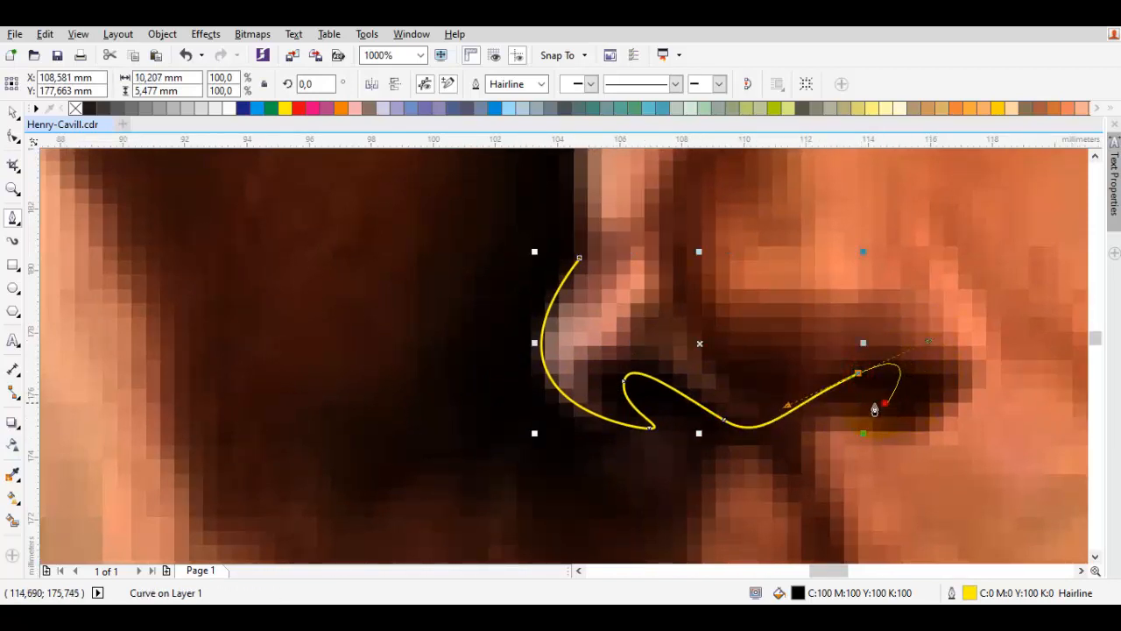
drag(884, 403, 823, 407)
drag(786, 438, 711, 408)
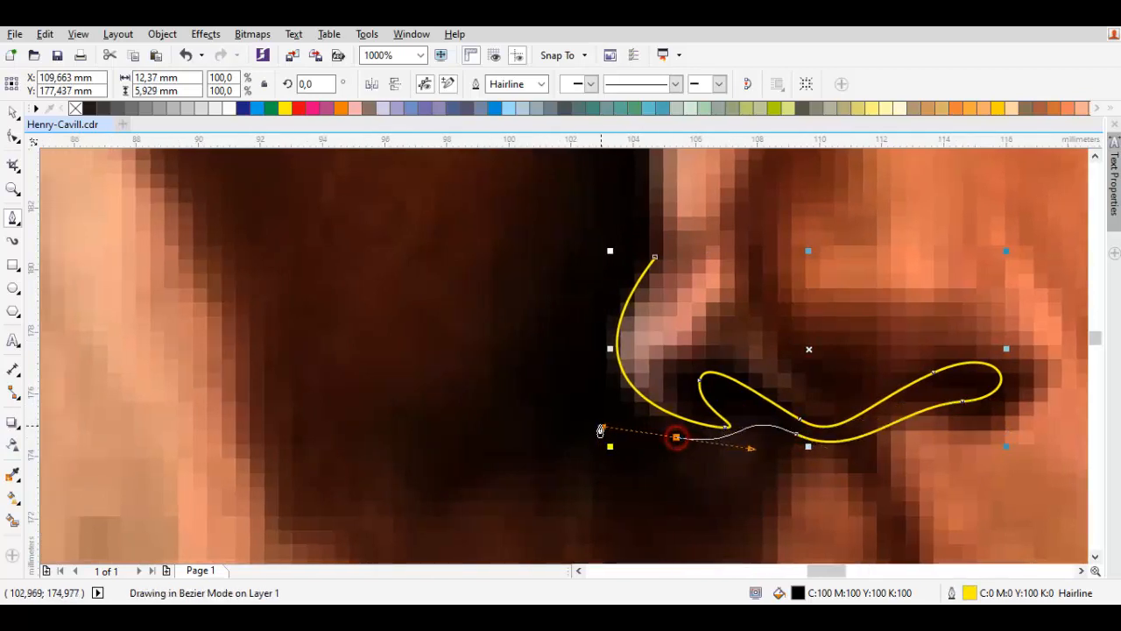
drag(655, 257, 546, 350)
Draw the nose wing on the lit side as a closed, tapering crescent about 3 mm wide and 5 mm high.
drag(1001, 396, 783, 379)
drag(811, 246, 884, 379)
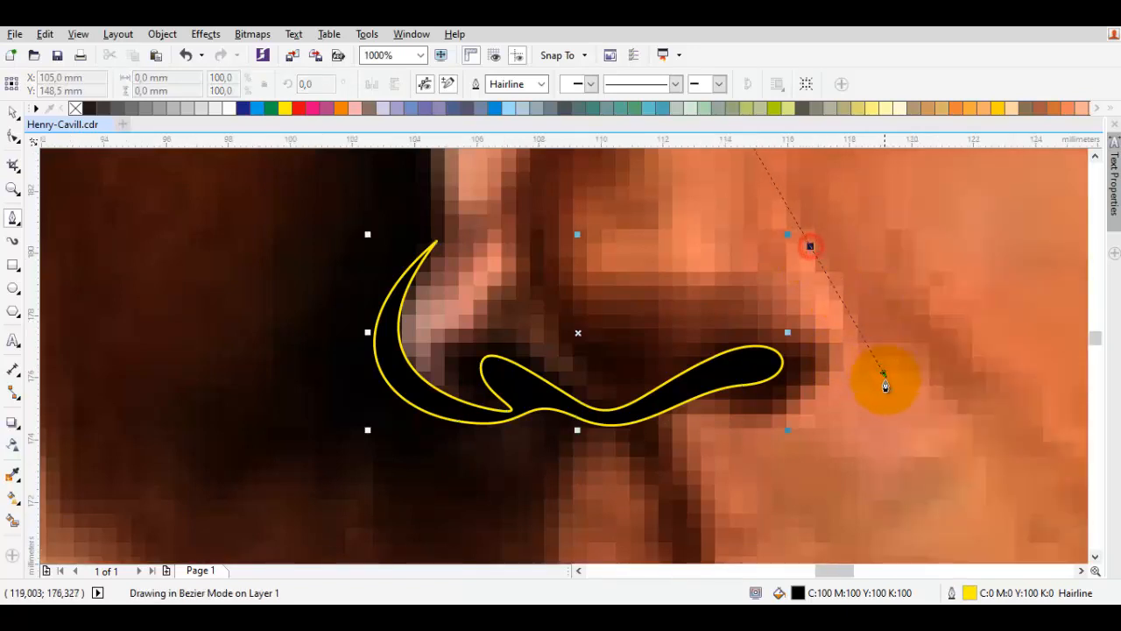
drag(758, 404, 788, 430)
mouse_move(810, 249)
mouse_down()
mouse_move(826, 250)
mouse_move(811, 253)
mouse_up()
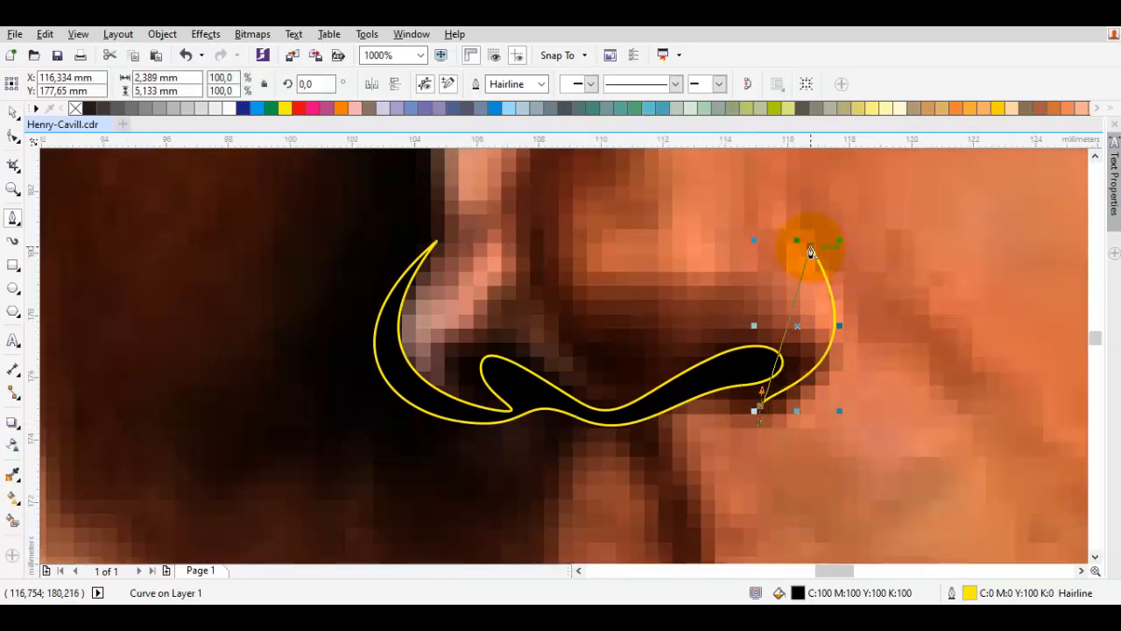
drag(920, 379, 921, 383)
key(space)
key(Escape)
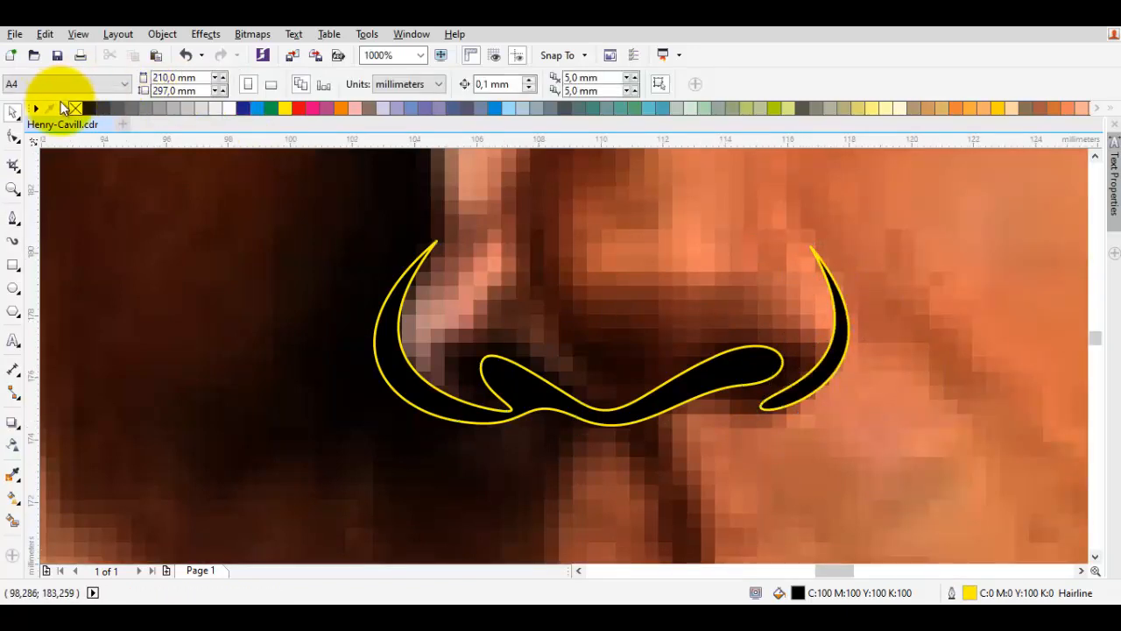
Select all objects and remove the yellow outlines from the nose shapes.
key(ctrl+a)
right_click(80, 107)
click(196, 208)
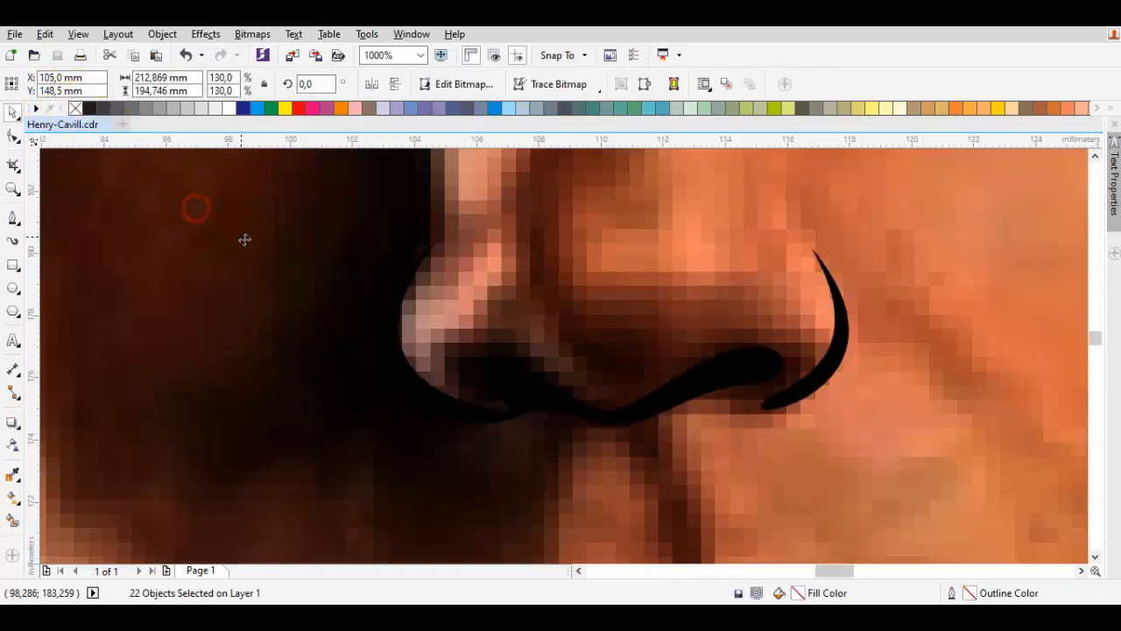
scroll(245, 240, down, 2)
scroll(322, 263, down, 3)
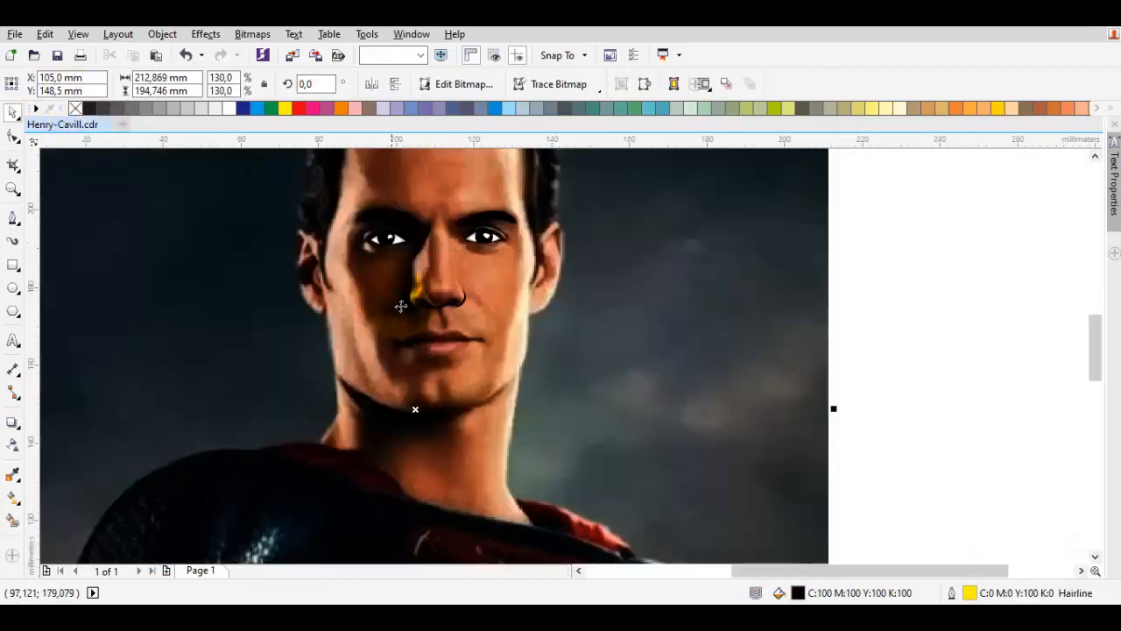
scroll(401, 306, up, 3)
scroll(453, 382, up, 4)
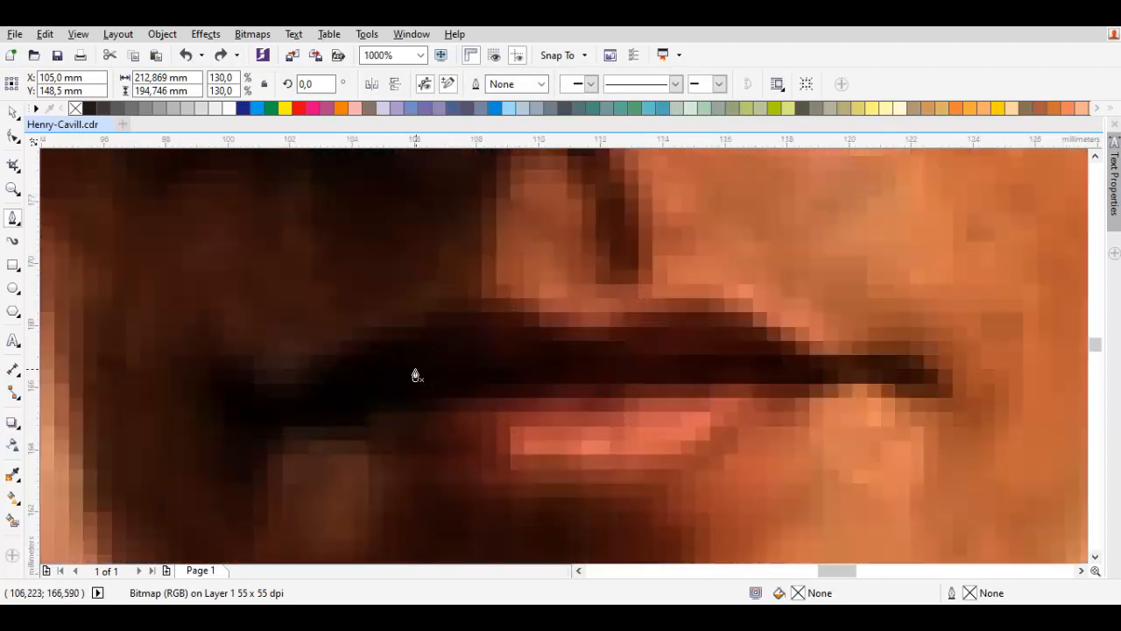
drag(439, 360, 394, 334)
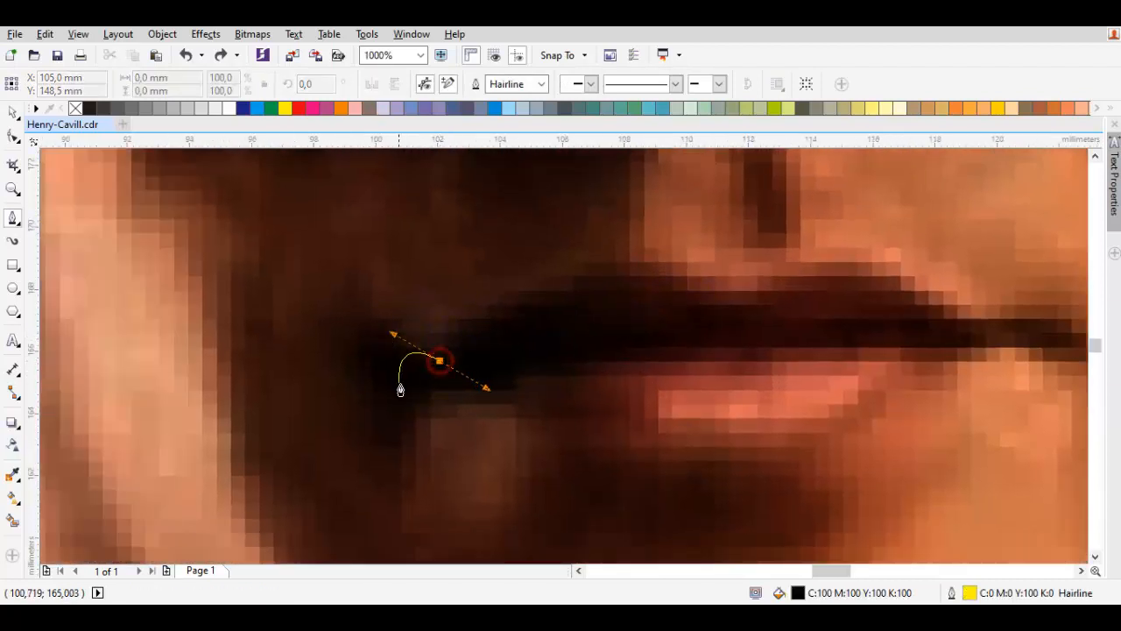
drag(429, 431, 431, 433)
key(ctrl+z)
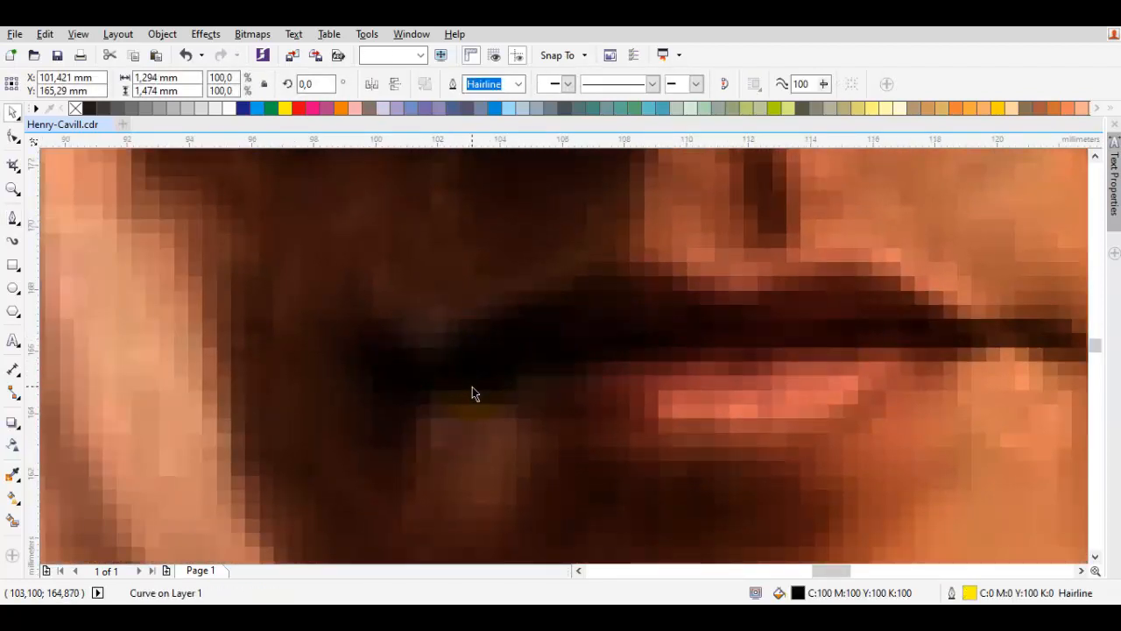
key(space)
key(space)
Trace the line between the lips as one closed, nearly horizontal shape with rounded ends, about 21 mm wide and 2.3 mm high.
drag(420, 389, 396, 399)
click(391, 350)
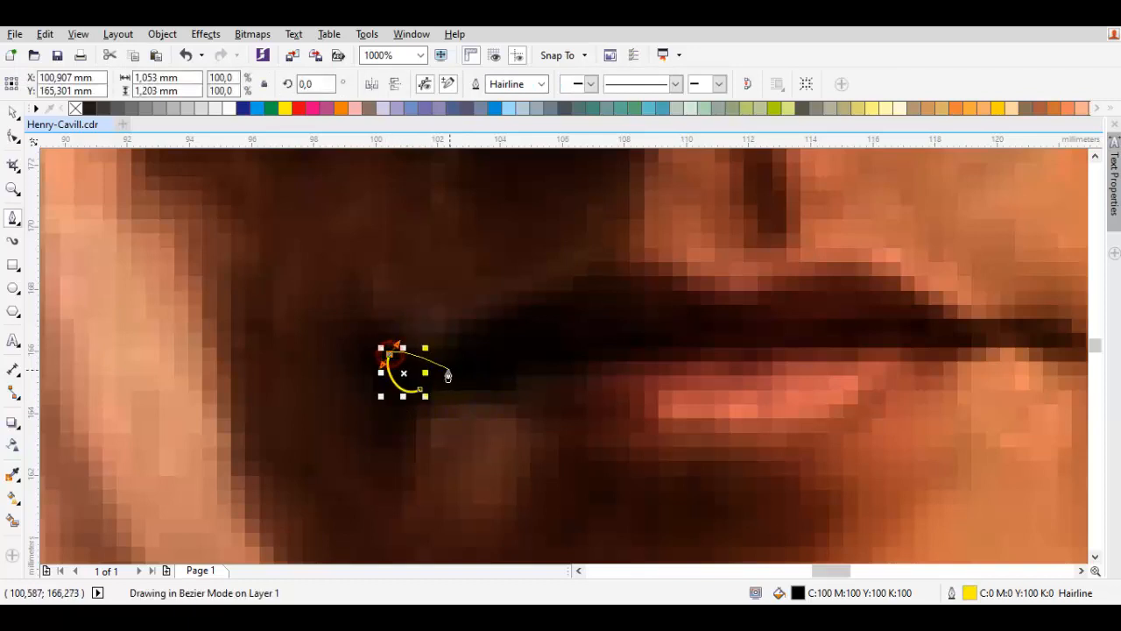
click(444, 362)
scroll(533, 353, right, 2)
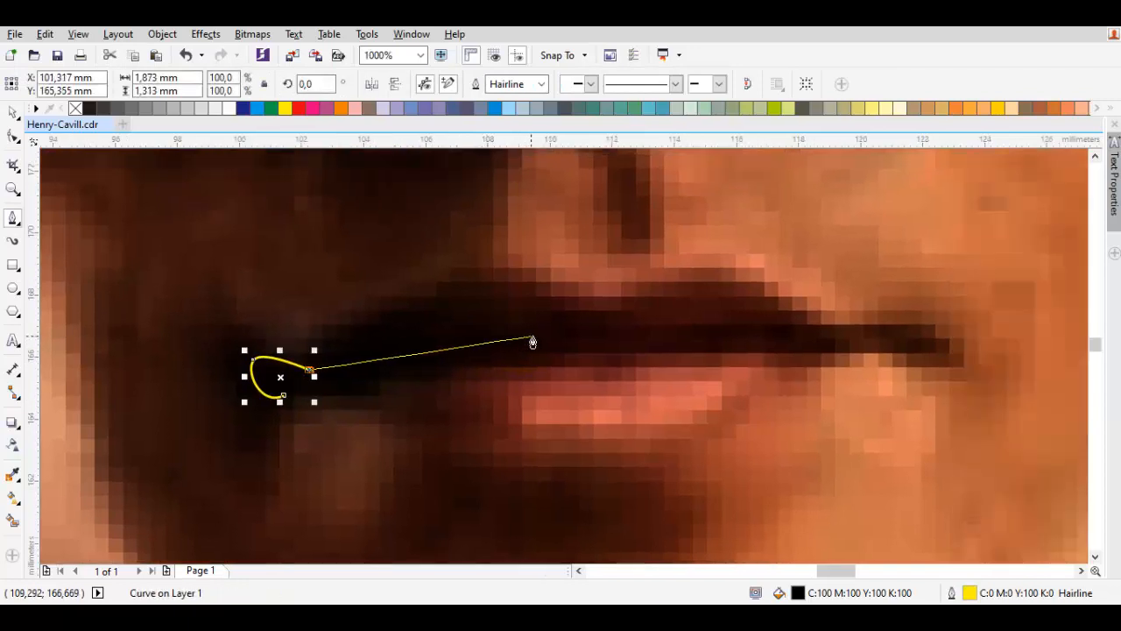
drag(537, 342, 719, 343)
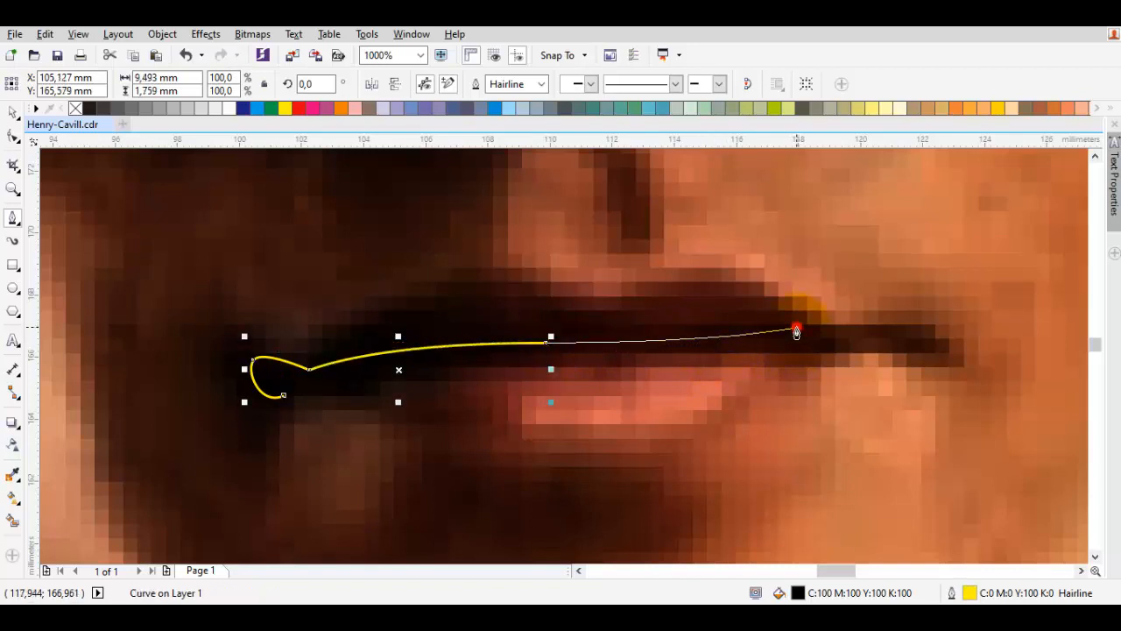
click(796, 331)
drag(893, 343, 893, 343)
drag(909, 340, 934, 363)
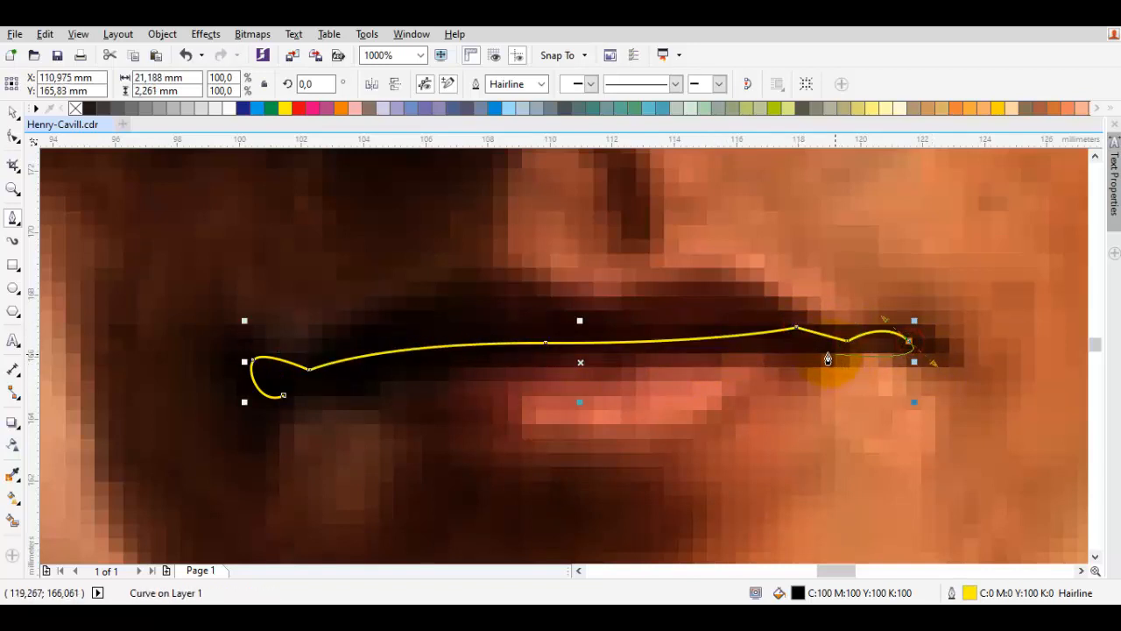
scroll(736, 359, left, 2)
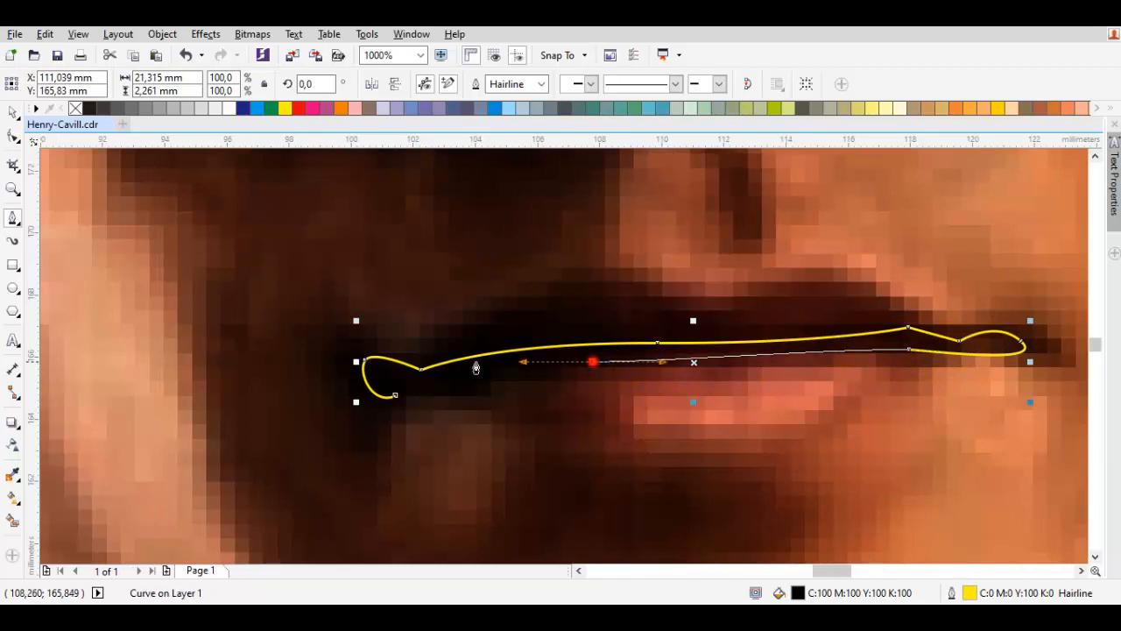
drag(475, 368, 425, 389)
click(399, 394)
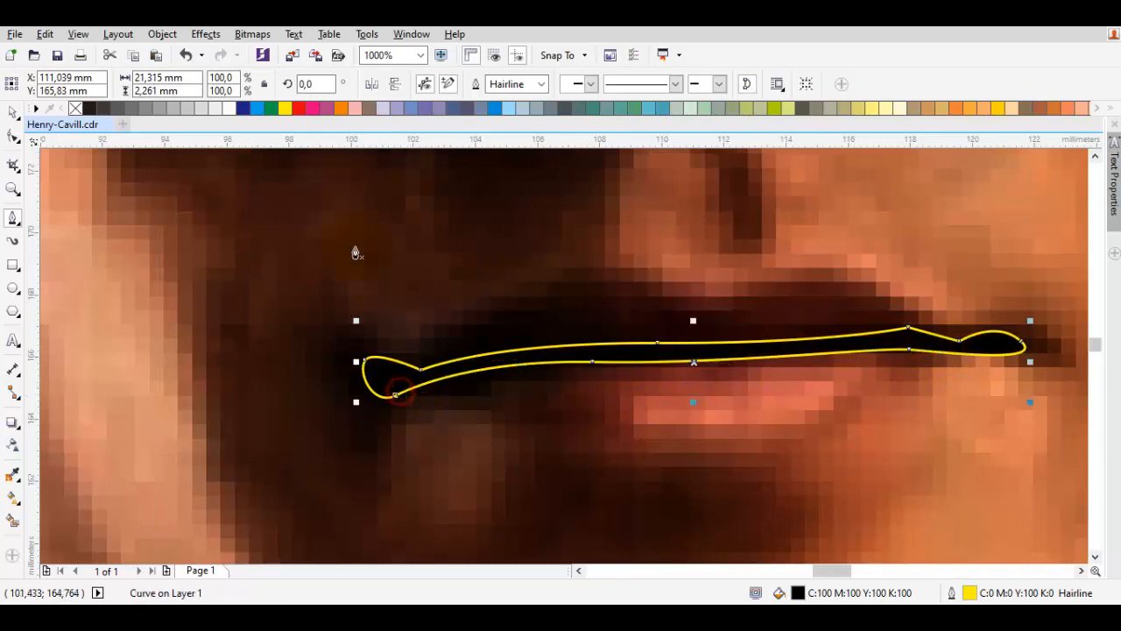
Try the mouth line without its yellow outline by stripping the outlines from all objects, and undo the removal.
double_click(13, 112)
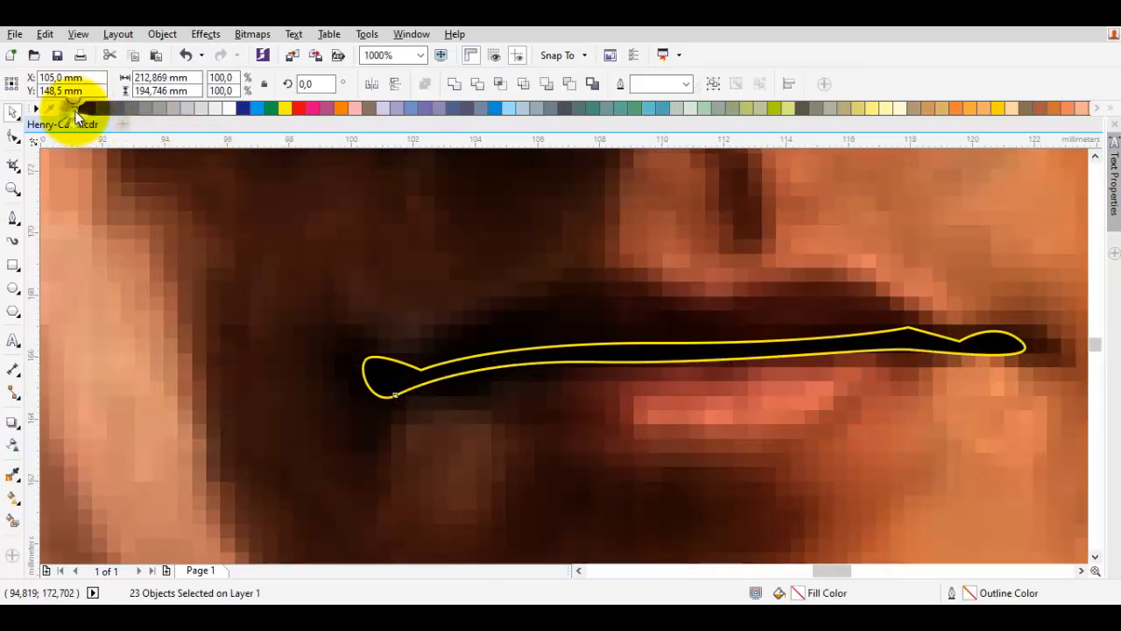
scroll(217, 235, down, 6)
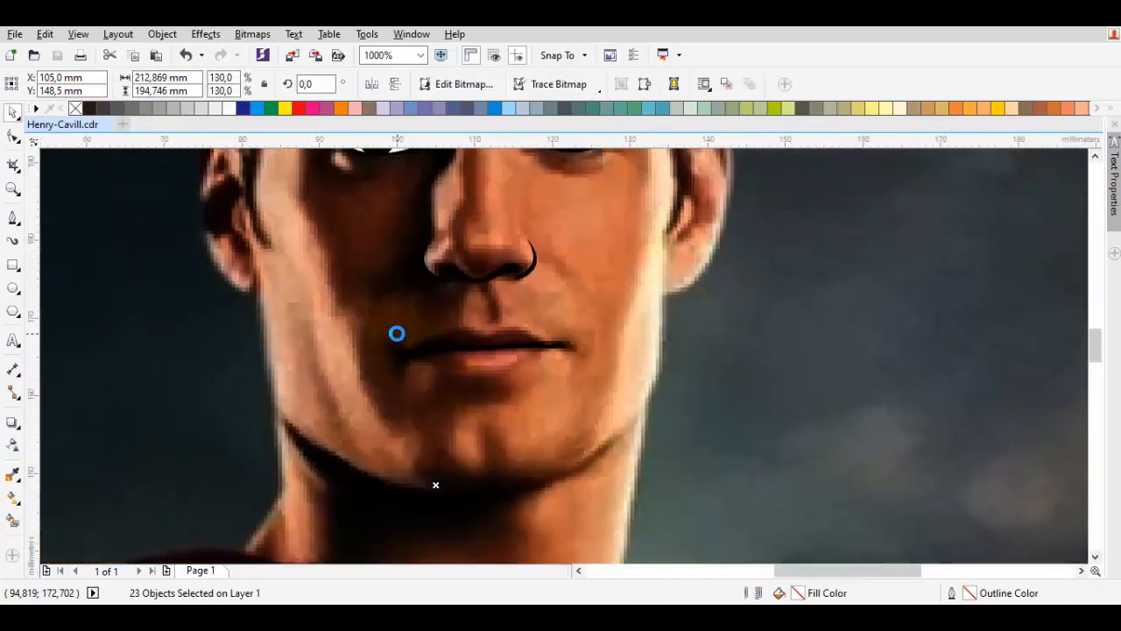
click(394, 340)
scroll(562, 411, down, 2)
scroll(527, 405, up, 6)
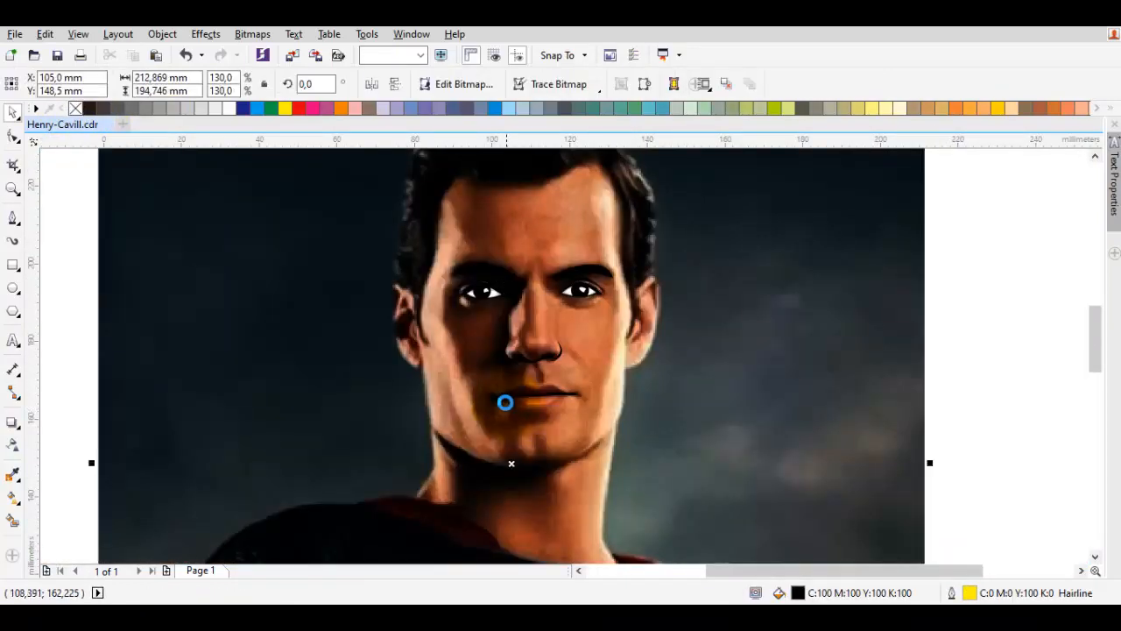
scroll(479, 371, up, 5)
key(Escape)
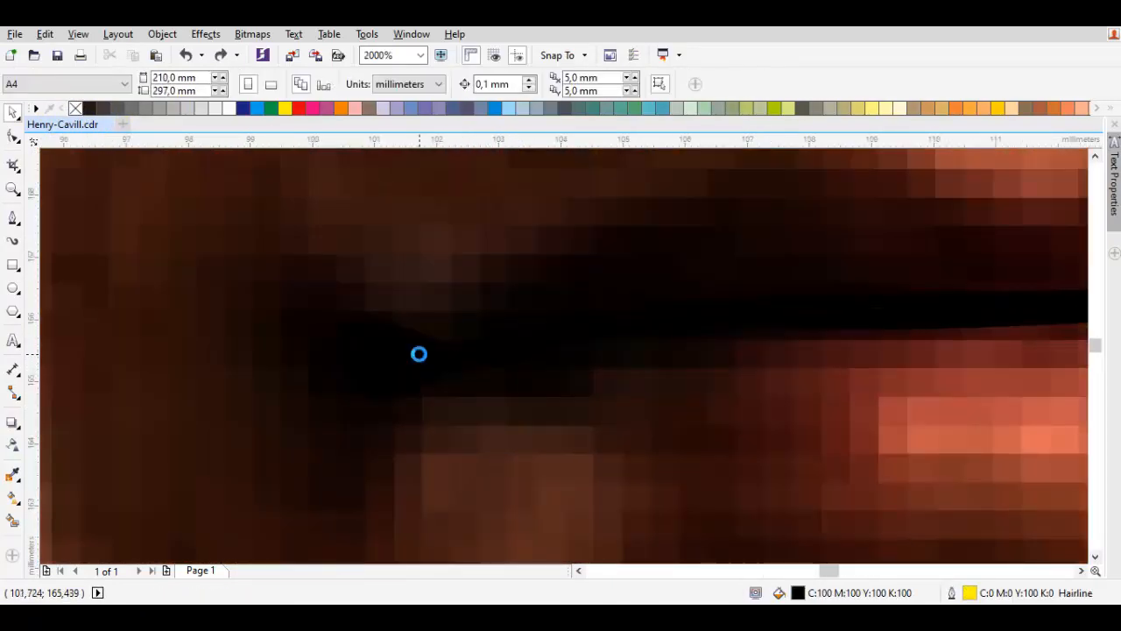
key(ctrl+z)
Reshape the mouth line by shifting the nodes at its shadowed corner and smoothing its upper edge.
click(419, 355)
click(408, 356)
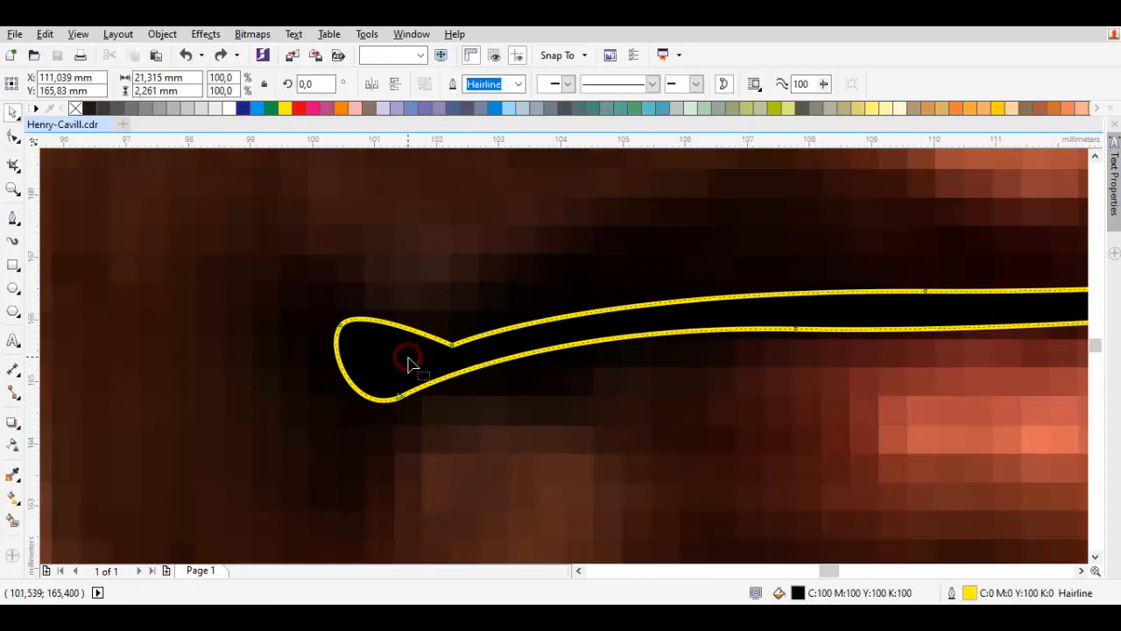
double_click(408, 357)
drag(454, 346, 462, 334)
drag(692, 342, 578, 365)
drag(462, 311, 462, 296)
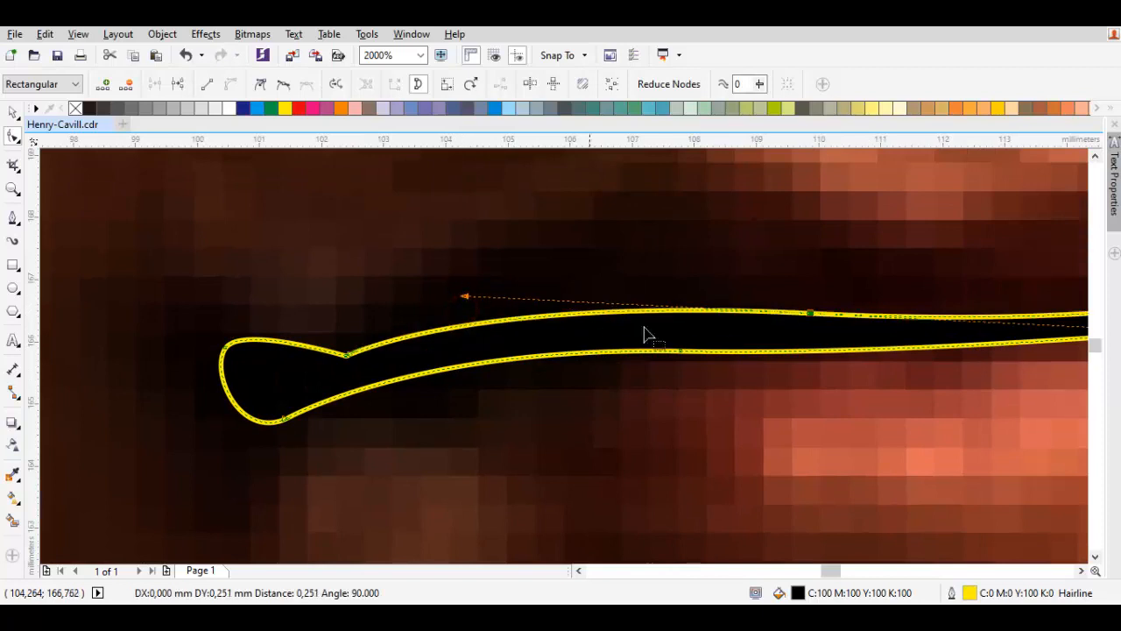
click(733, 339)
mouse_move(808, 313)
mouse_down()
mouse_move(788, 301)
mouse_move(823, 316)
mouse_up()
scroll(793, 323, down, 2)
scroll(386, 372, up, 1)
drag(409, 374, 380, 377)
scroll(400, 374, down, 1)
Trace the upper lip's top contour with its two peaks and central dip, from the shadowed mouth corner to the lit one.
key(space)
key(Escape)
drag(518, 383, 402, 397)
scroll(274, 357, up, 1)
key(space)
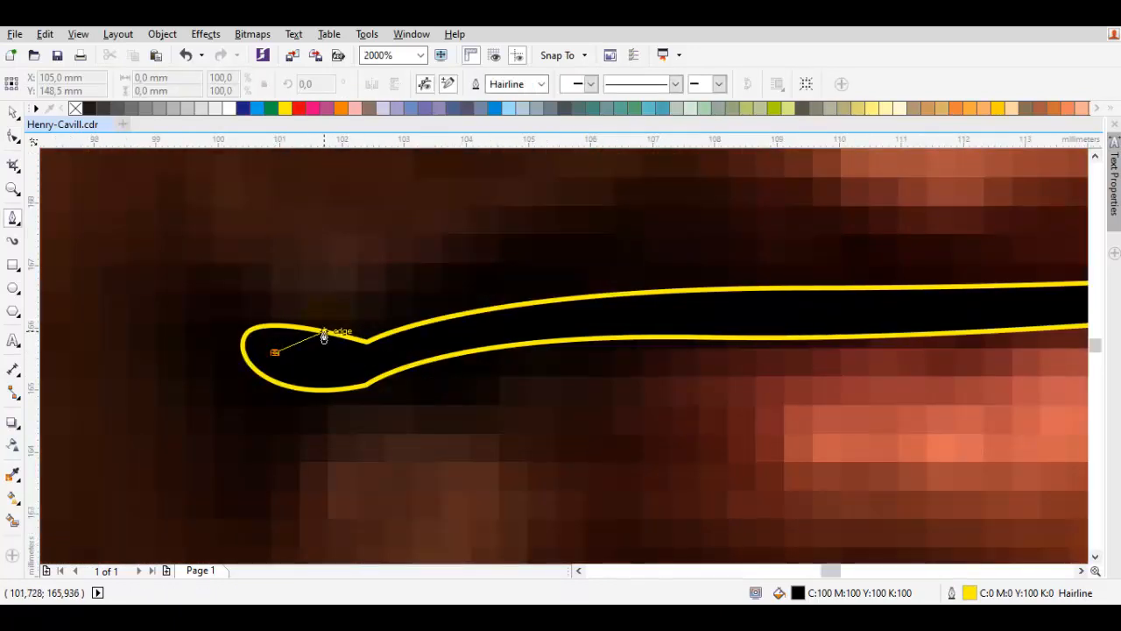
click(394, 337)
scroll(394, 338, down, 1)
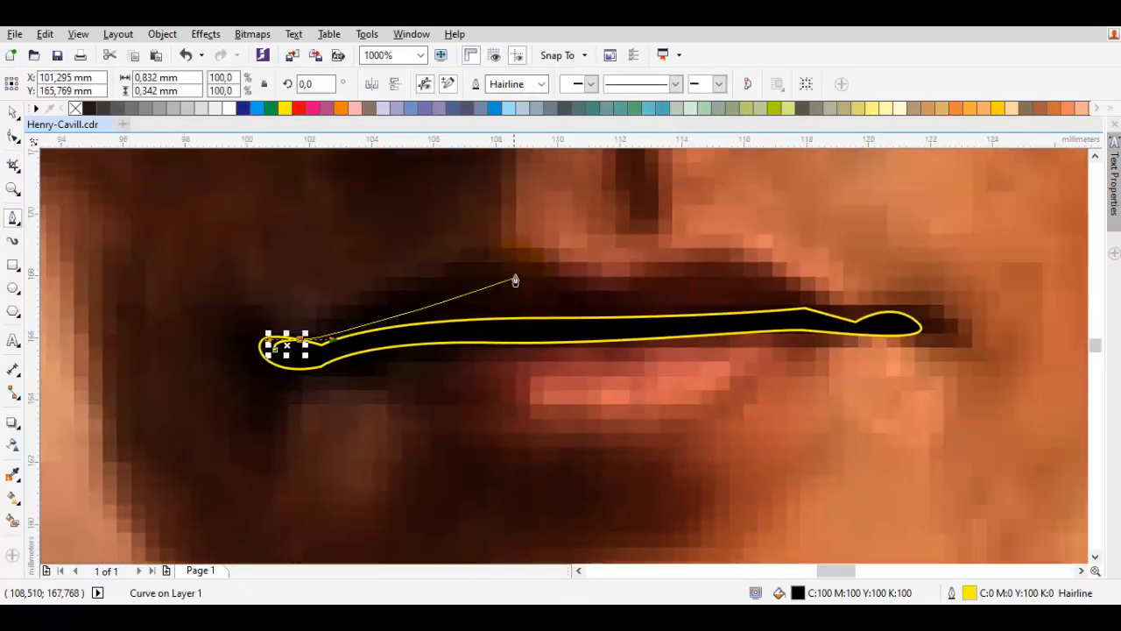
drag(586, 295, 599, 294)
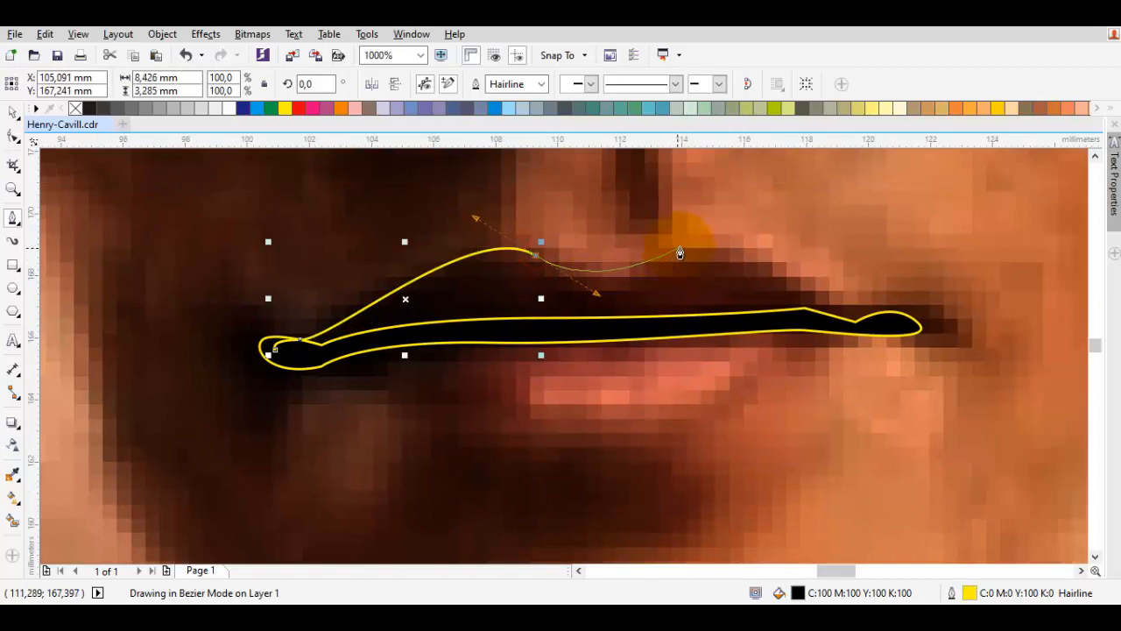
drag(735, 224, 732, 219)
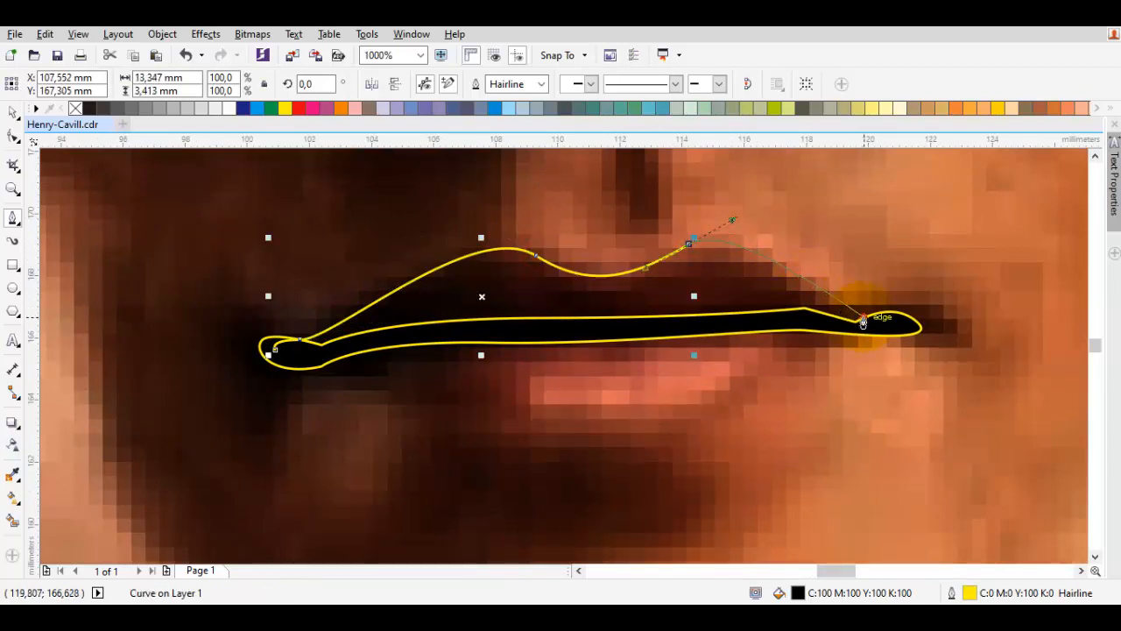
drag(864, 321, 880, 331)
Close the upper lip along the inside of the mouth line as a shape about 20 mm wide and 3.7 mm high.
scroll(811, 333, up, 2)
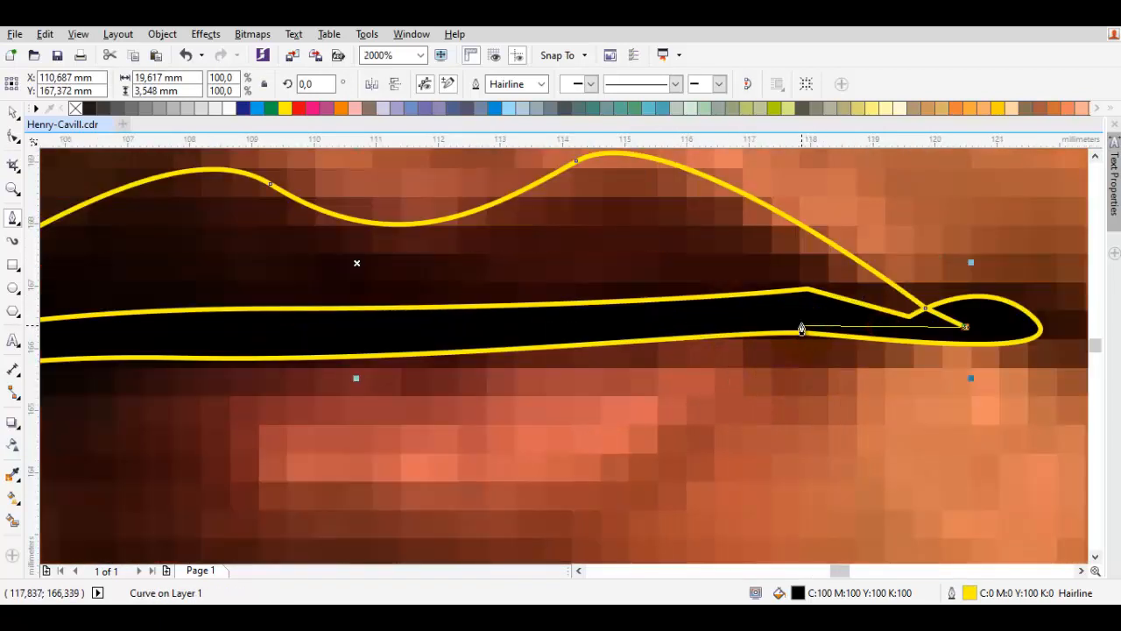
drag(756, 312, 756, 311)
drag(476, 338, 951, 338)
drag(715, 335, 498, 340)
drag(350, 383, 336, 387)
click(225, 377)
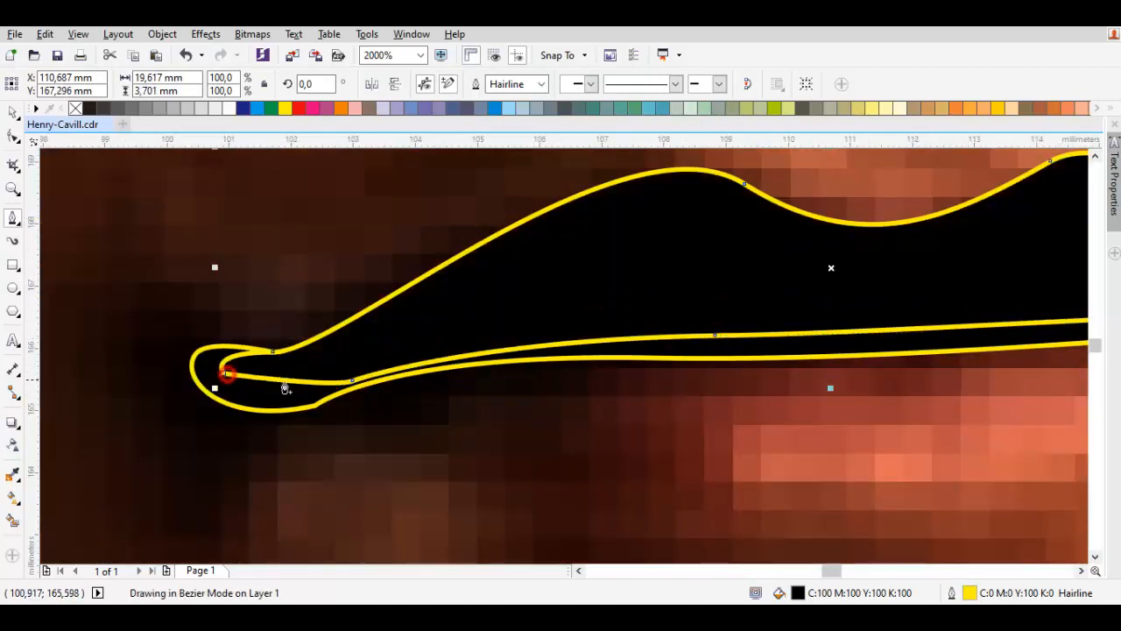
Place the upper lip shape behind the mouth line.
key(space)
click(629, 394)
click(628, 277)
right_click(627, 276)
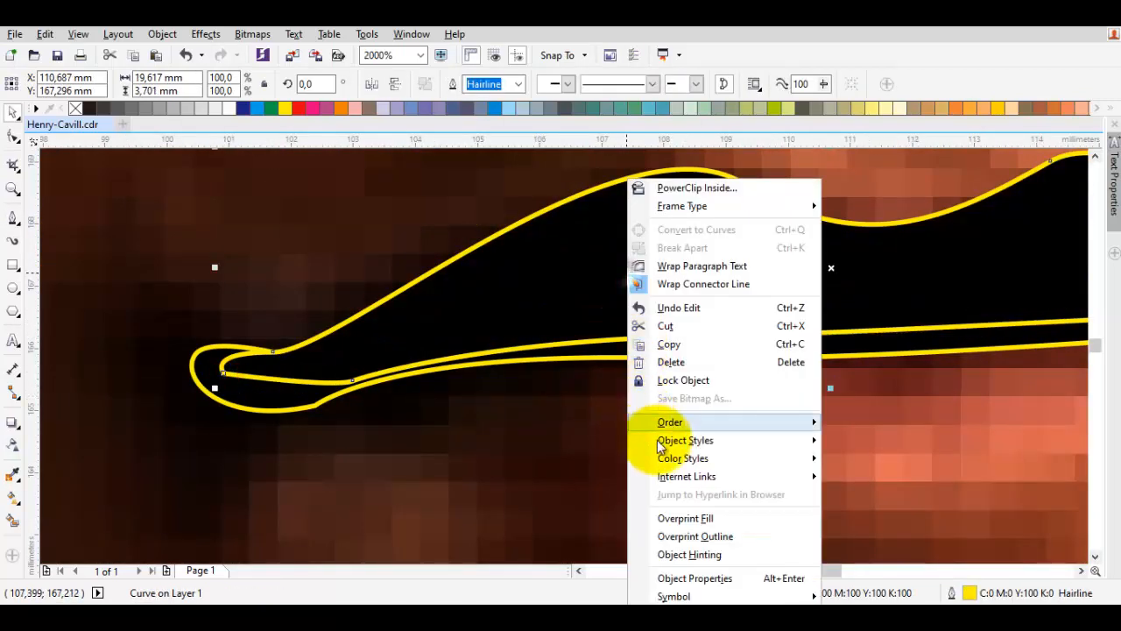
mouse_move(670, 421)
click(879, 544)
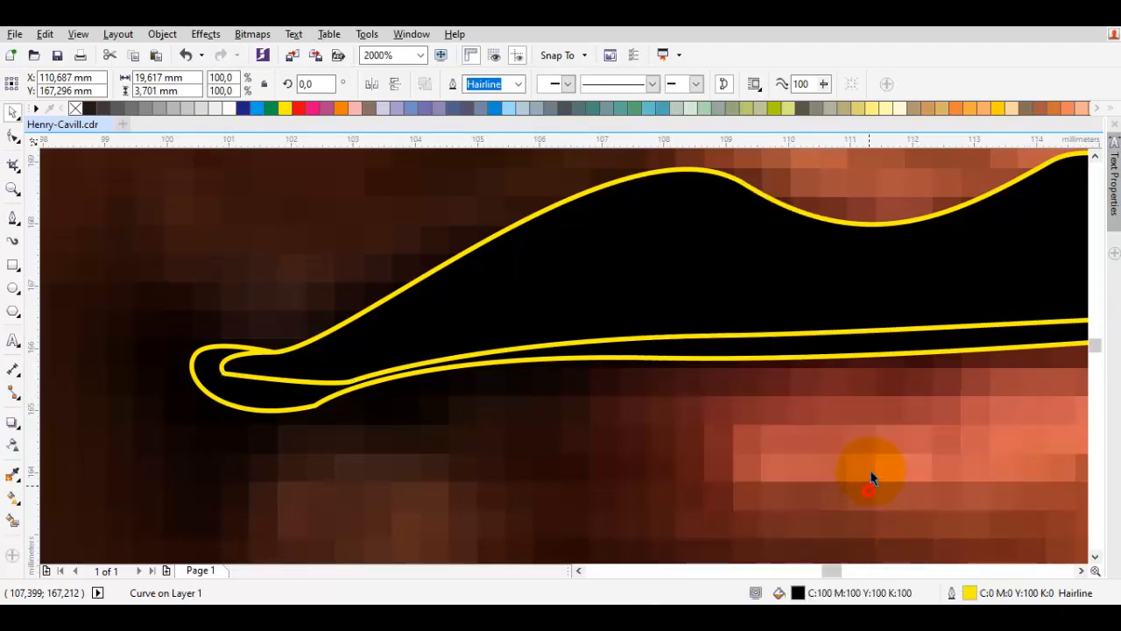
click(867, 377)
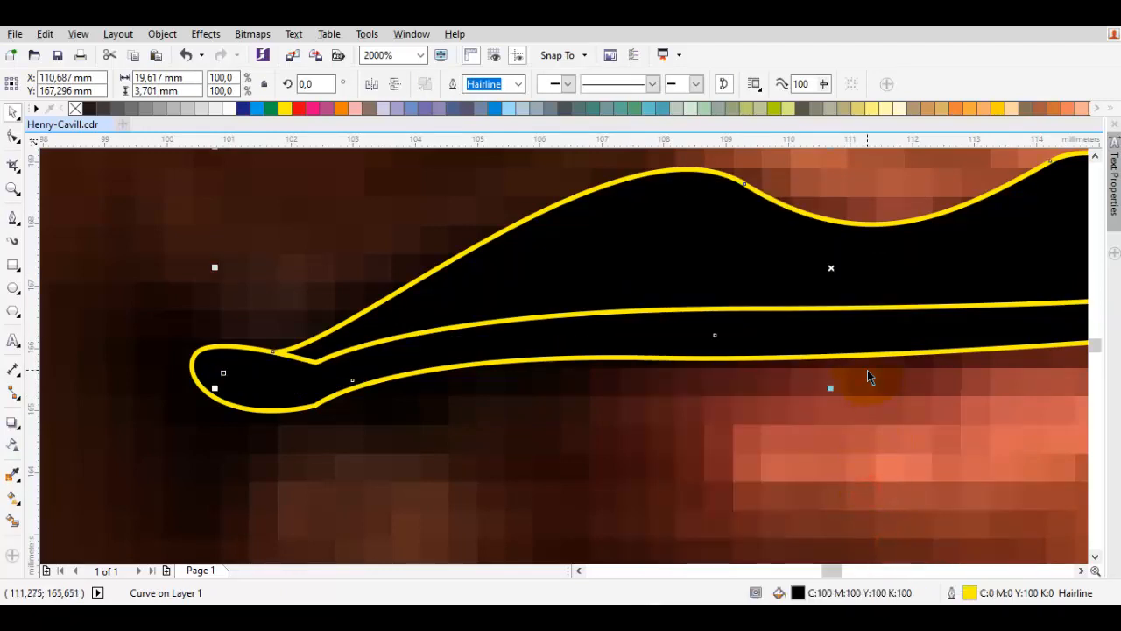
Fill the upper lip with a dark red of C53 M100 Y100 K41.
double_click(848, 578)
click(435, 332)
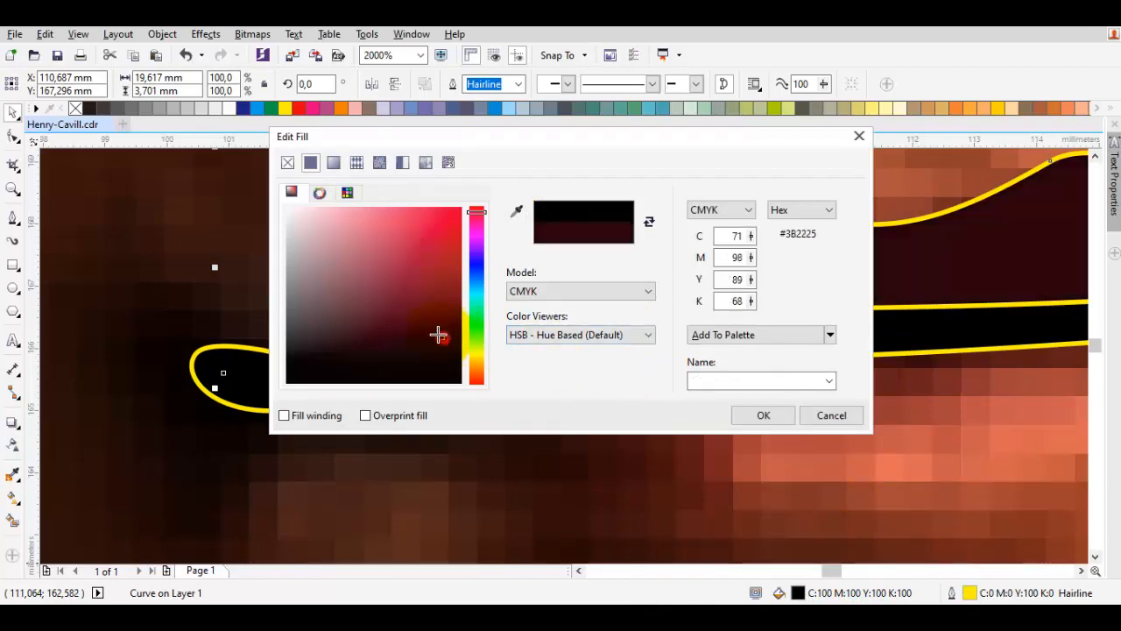
drag(476, 369, 486, 379)
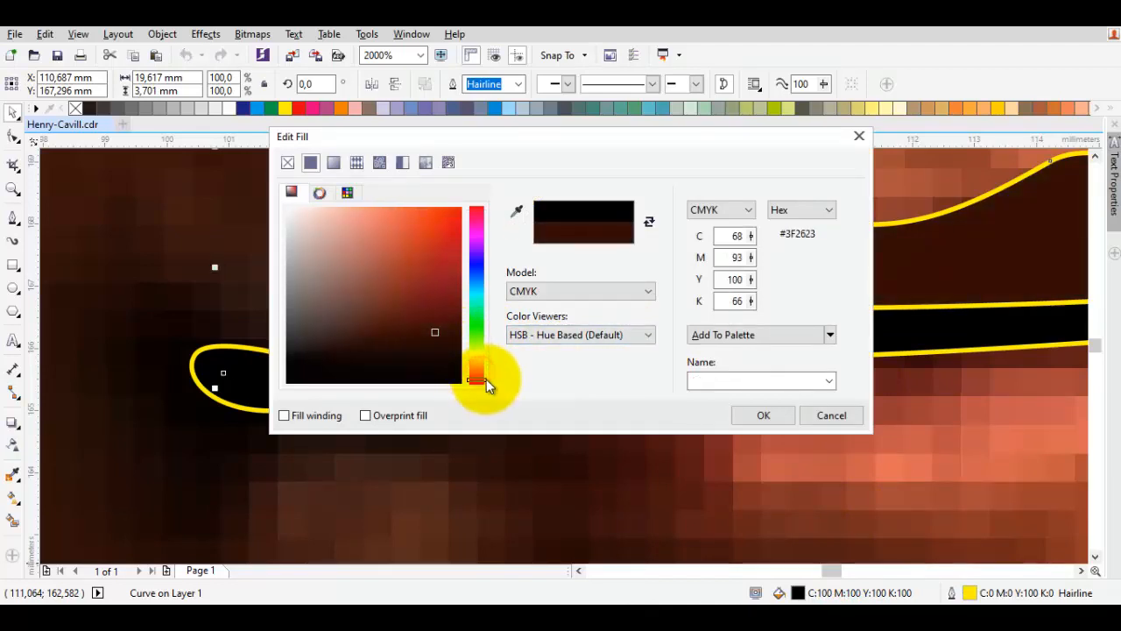
click(417, 299)
click(480, 376)
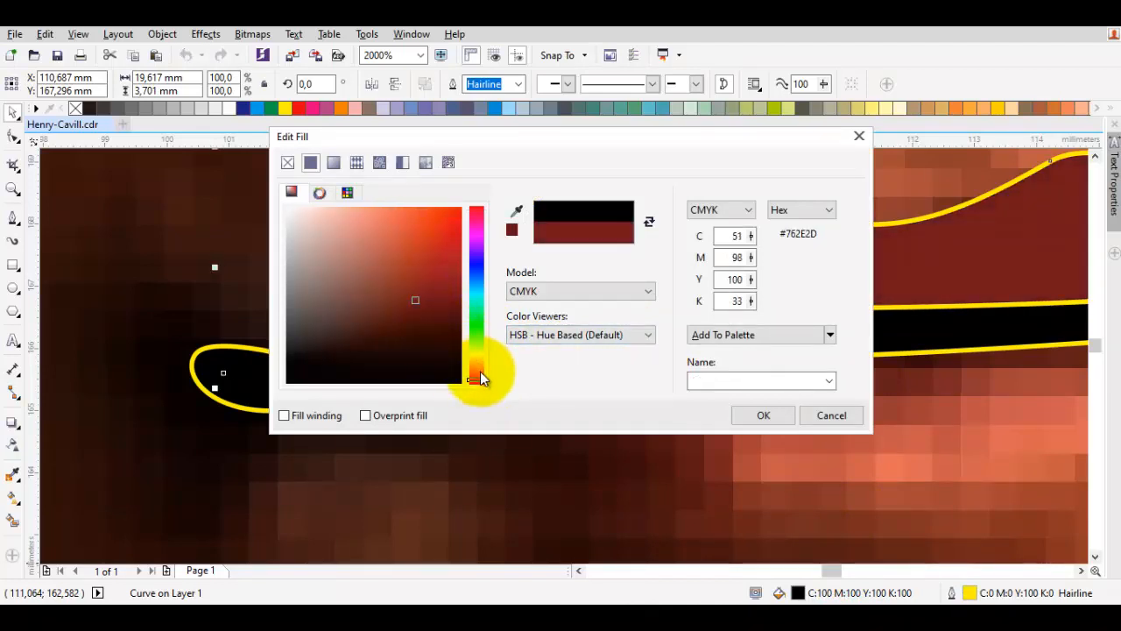
drag(480, 376, 477, 381)
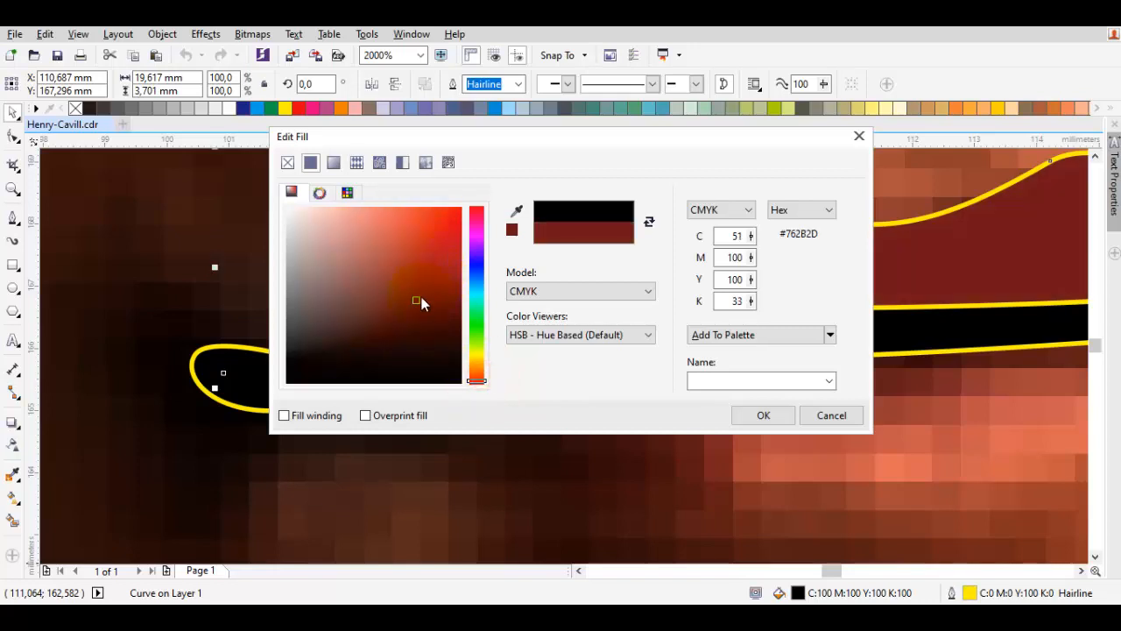
key(Return)
Reshape the upper lip's top edge by adjusting the nodes and handles so the peaks soften and the central dip becomes shallower.
double_click(702, 248)
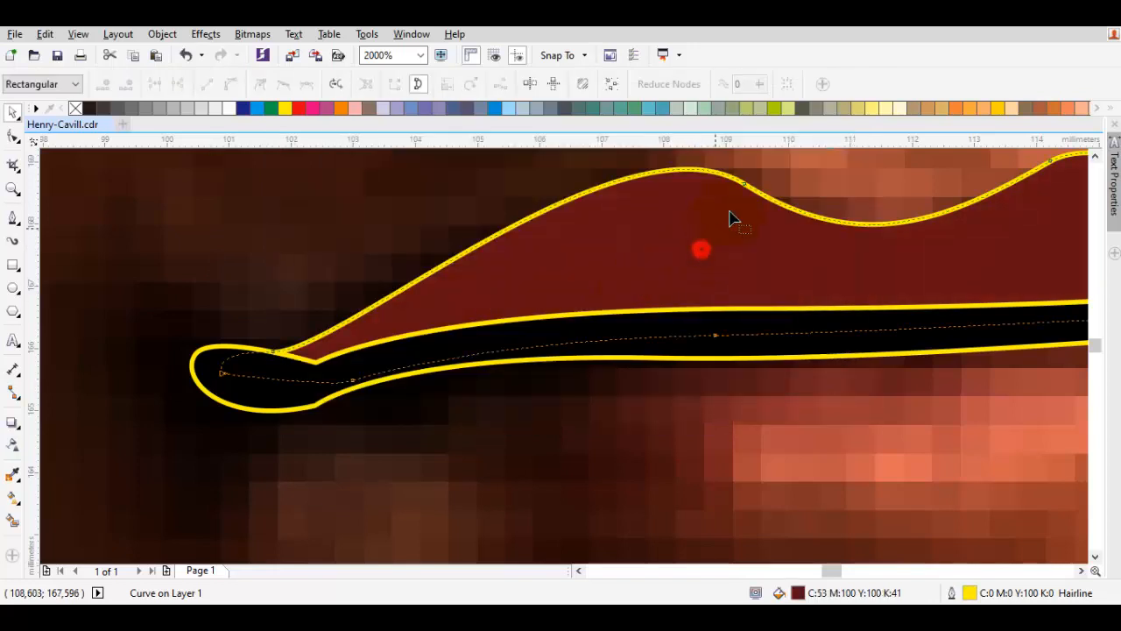
drag(736, 204, 637, 290)
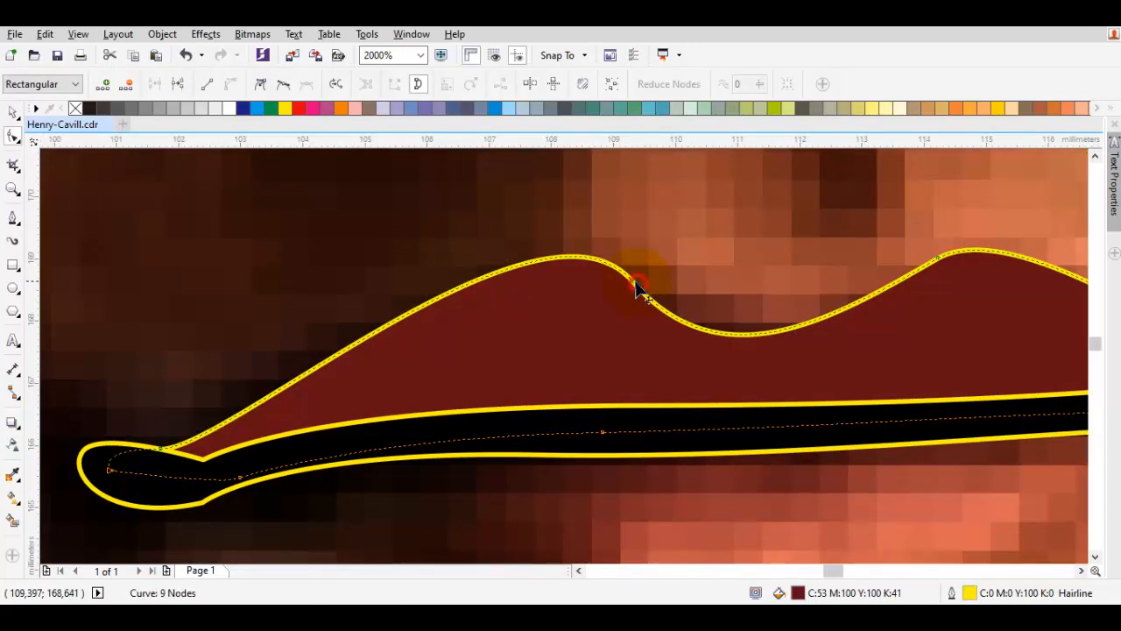
key(ctrl+z)
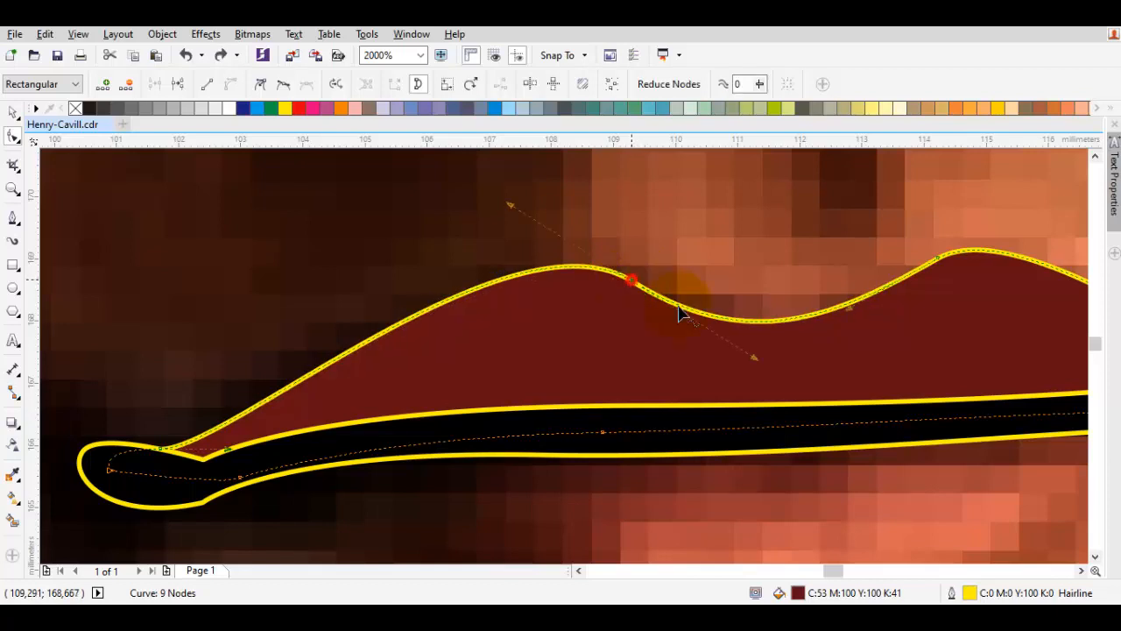
drag(755, 366, 689, 344)
drag(631, 282, 614, 282)
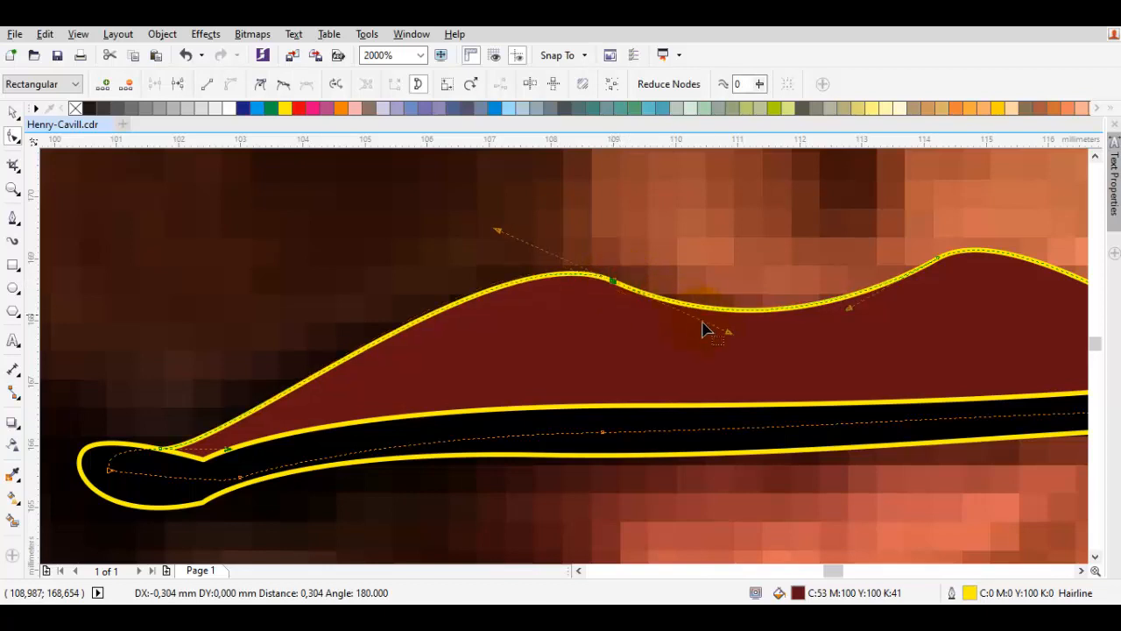
drag(733, 340, 801, 308)
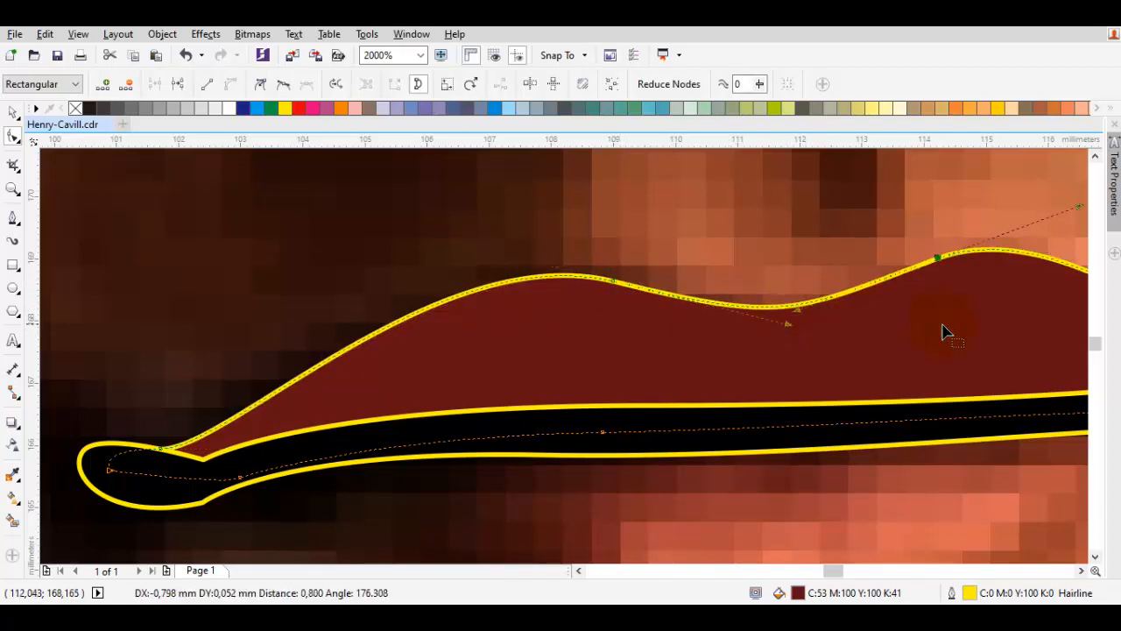
drag(942, 323, 674, 374)
drag(816, 259, 804, 282)
click(745, 343)
scroll(695, 345, down, 1)
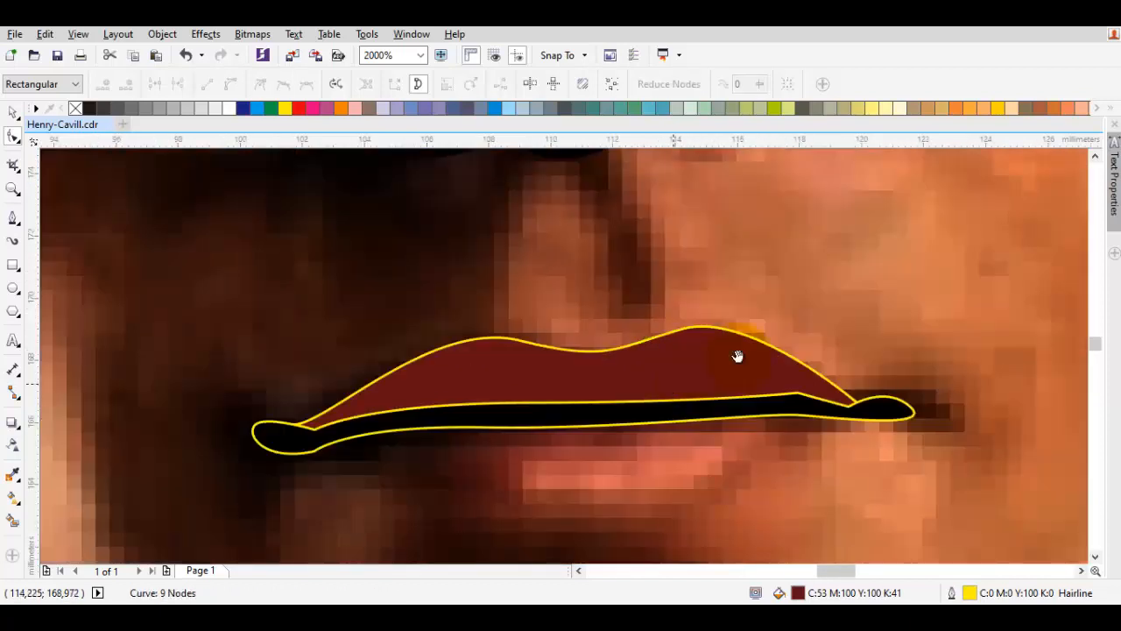
Trace the lower lip as a closed shape overlapping the mouth line, about 18 mm wide and 5 mm high.
drag(739, 356, 832, 312)
key(space)
key(Escape)
scroll(393, 409, up, 1)
key(space)
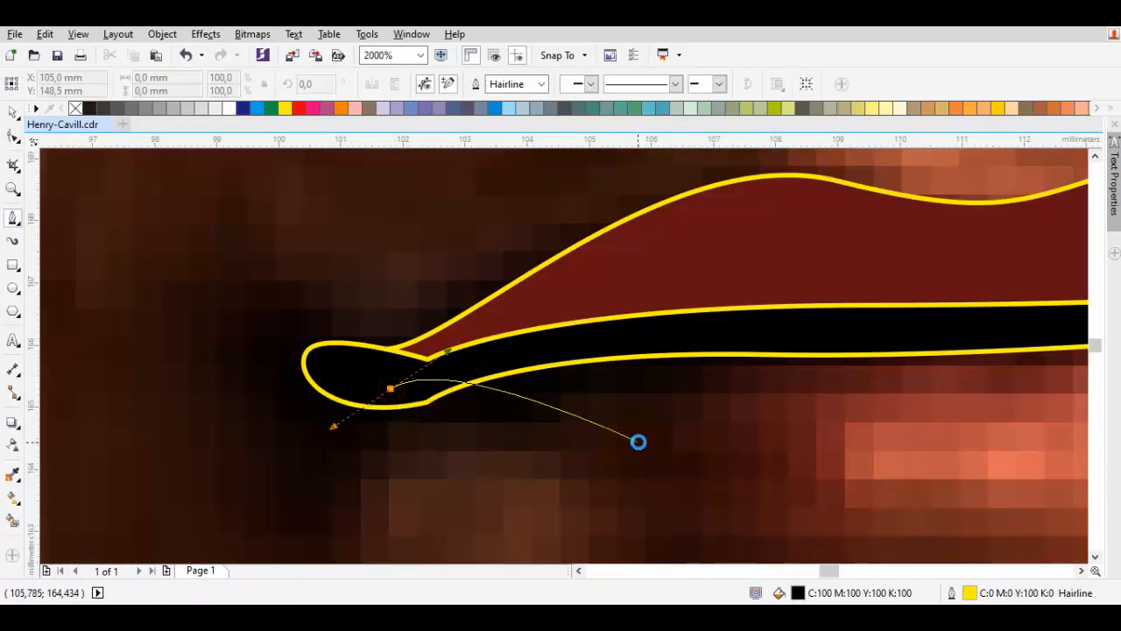
scroll(639, 442, down, 1)
mouse_move(714, 463)
mouse_down()
mouse_move(812, 460)
mouse_move(812, 448)
mouse_up()
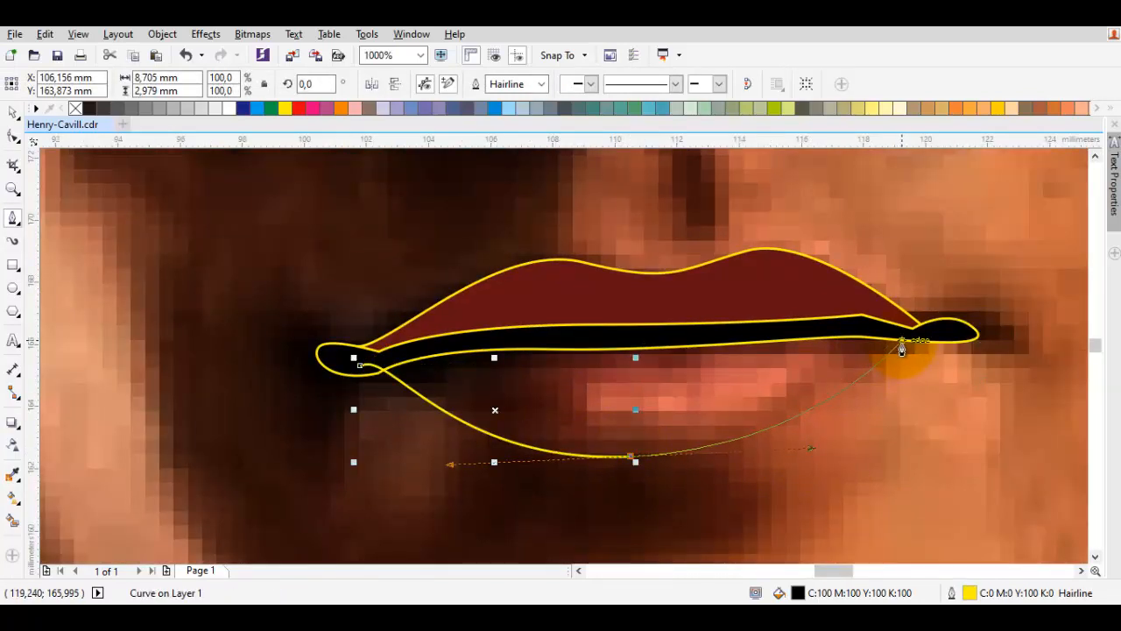
drag(794, 307, 699, 303)
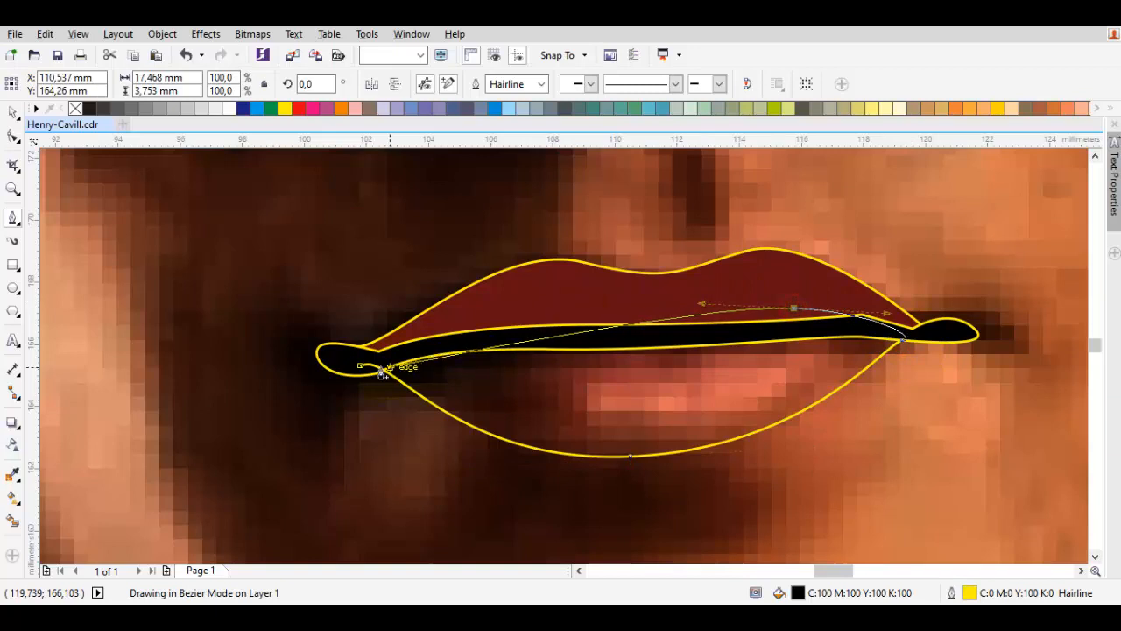
drag(360, 365, 455, 323)
Place the lower lip shape behind the black mouth line.
right_click(617, 353)
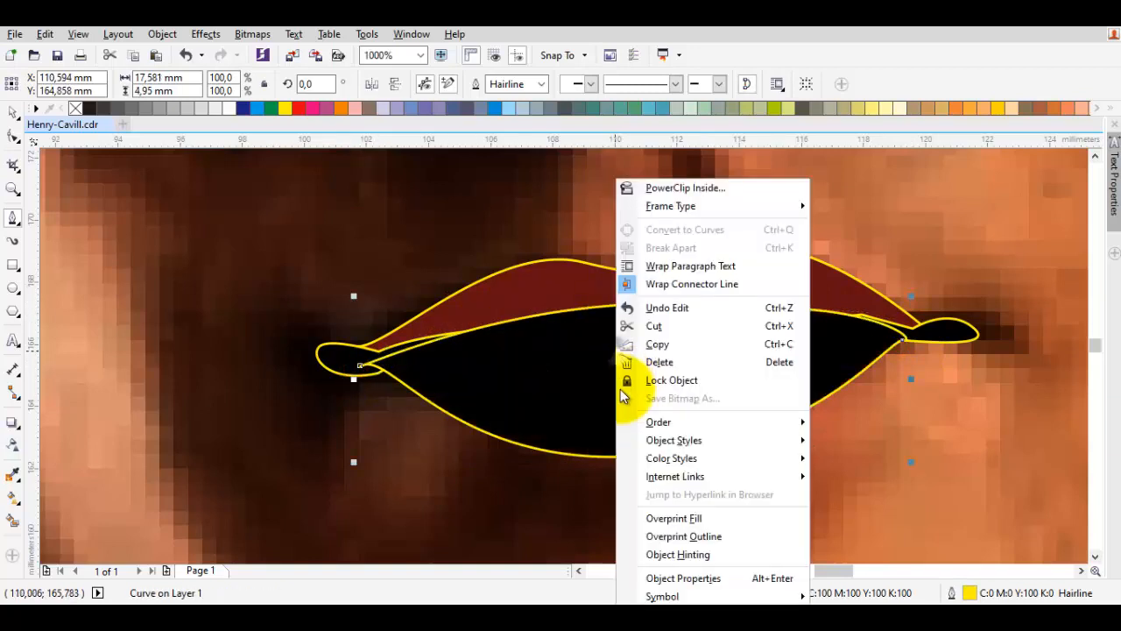
mouse_move(659, 421)
click(883, 517)
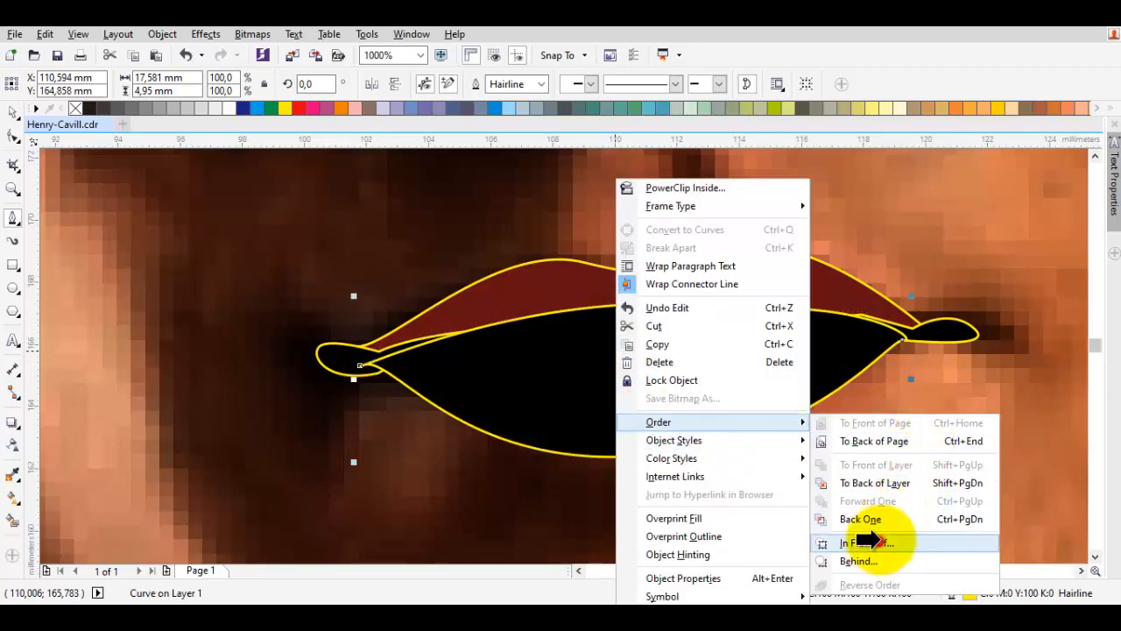
Move the lower lip's bottom node slightly downward so the whole shape is about 5.06 mm high.
key(F10)
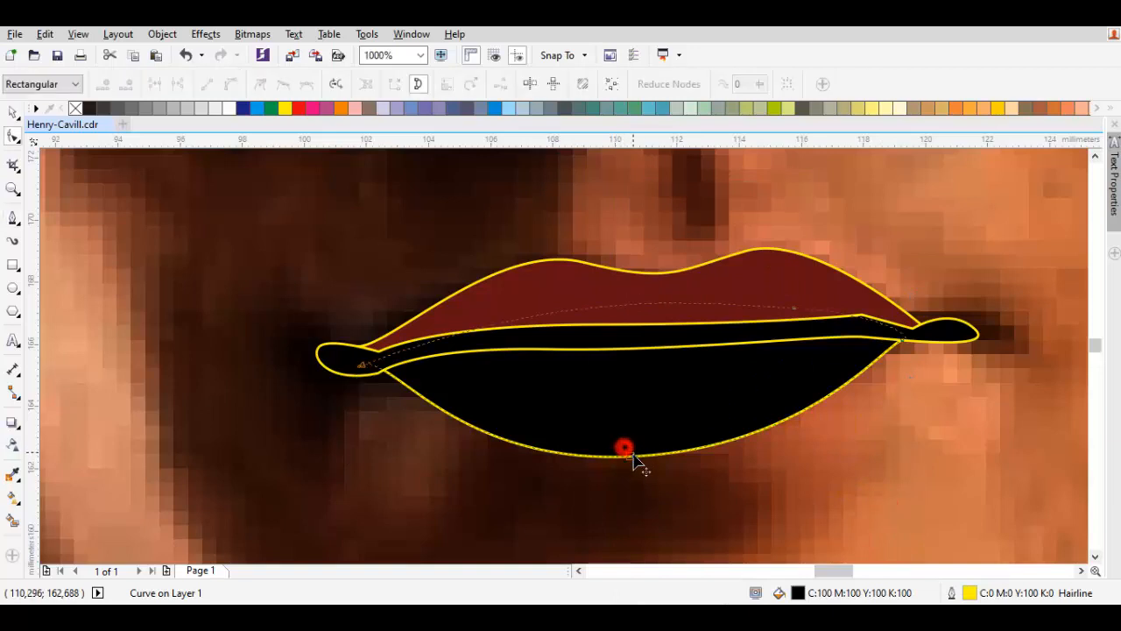
scroll(634, 463, up, 2)
drag(631, 454, 644, 460)
key(space)
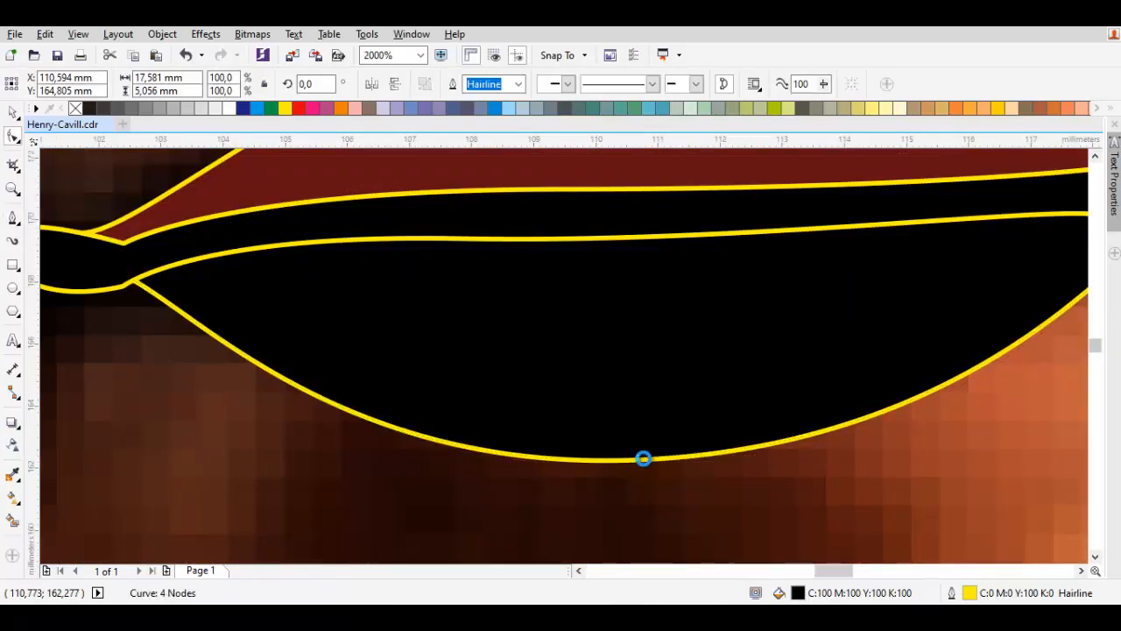
Fill the lower lip with a salmon red of C21 M83 Y61 K0.
scroll(644, 460, down, 1)
key(ctrl+shift+e)
click(718, 286)
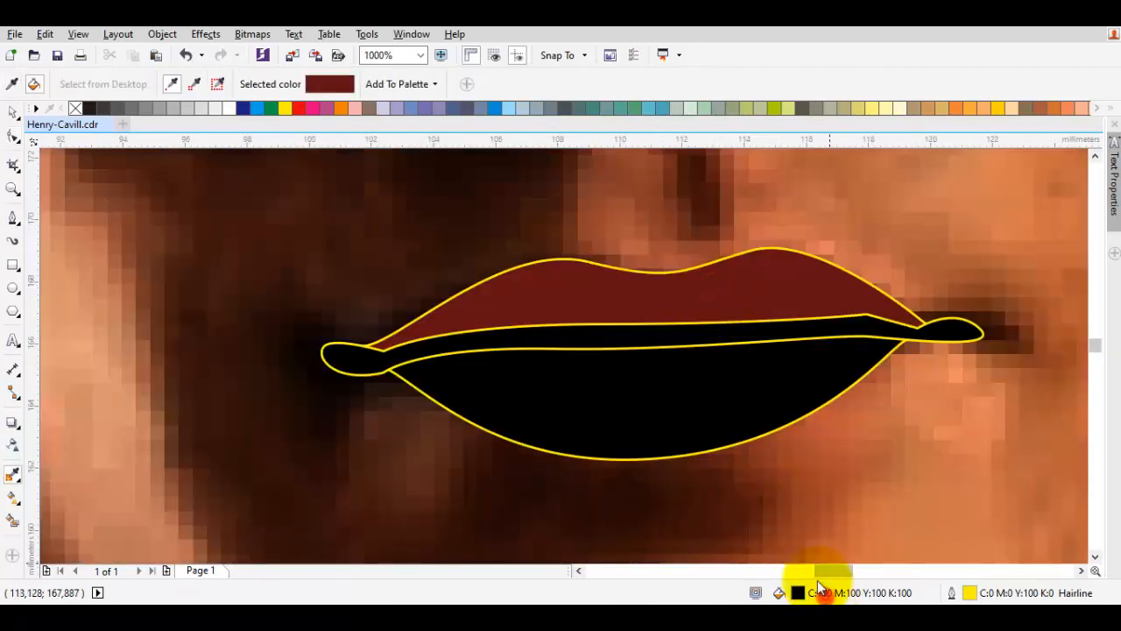
key(shift+F11)
drag(720, 316, 706, 302)
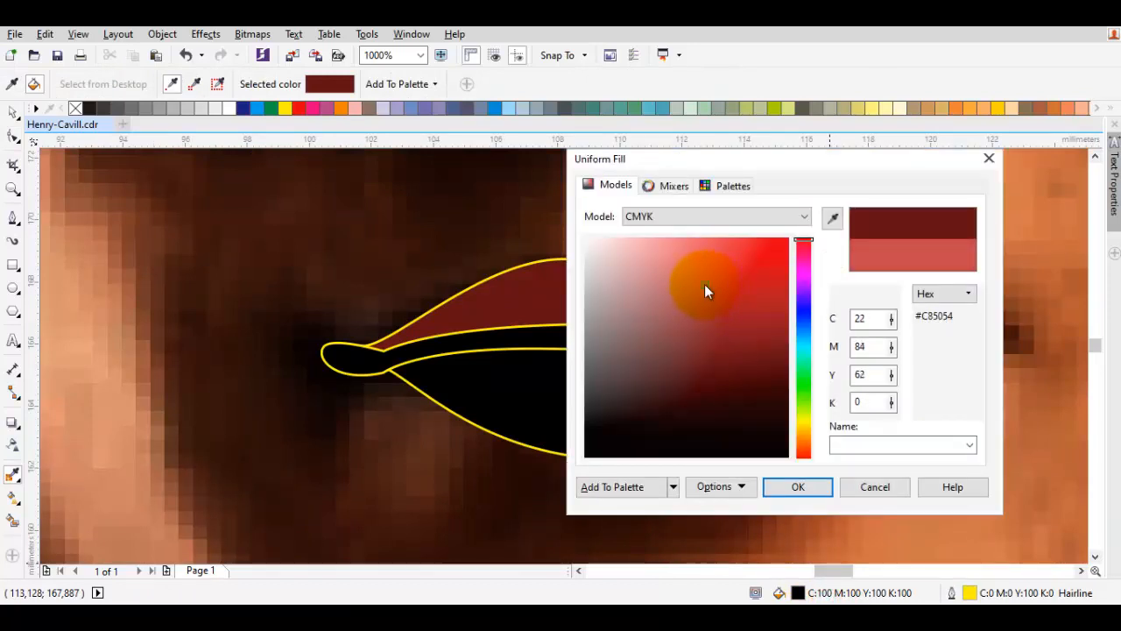
key(Return)
click(632, 386)
key(space)
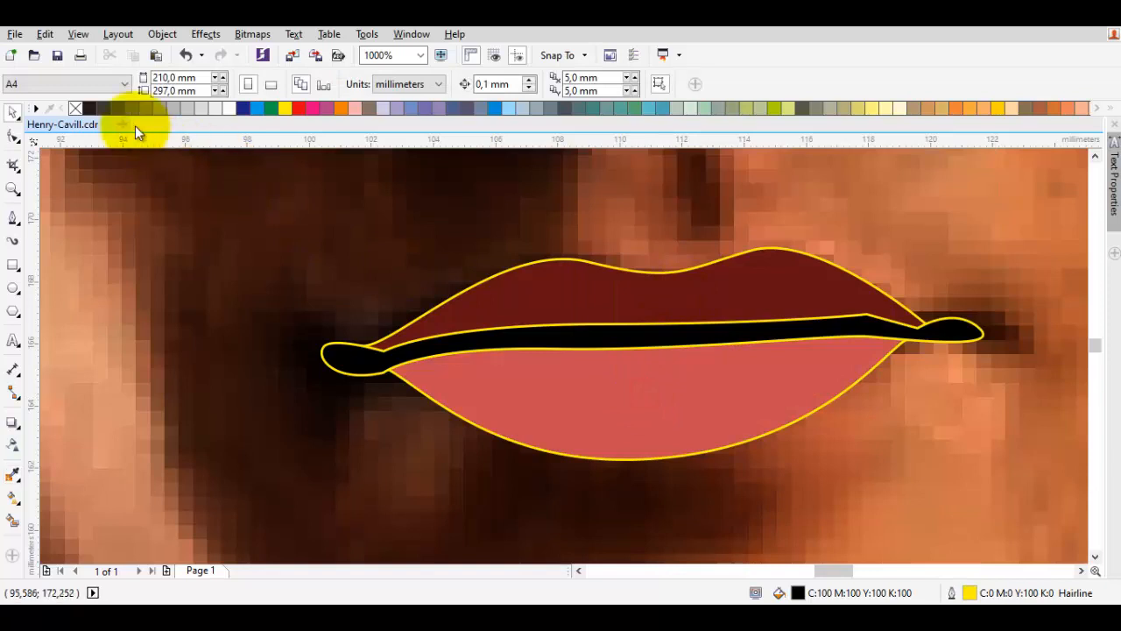
Remove the outlines from the traced shapes and preview the facial features without the photo.
right_click(76, 108)
right_click(215, 224)
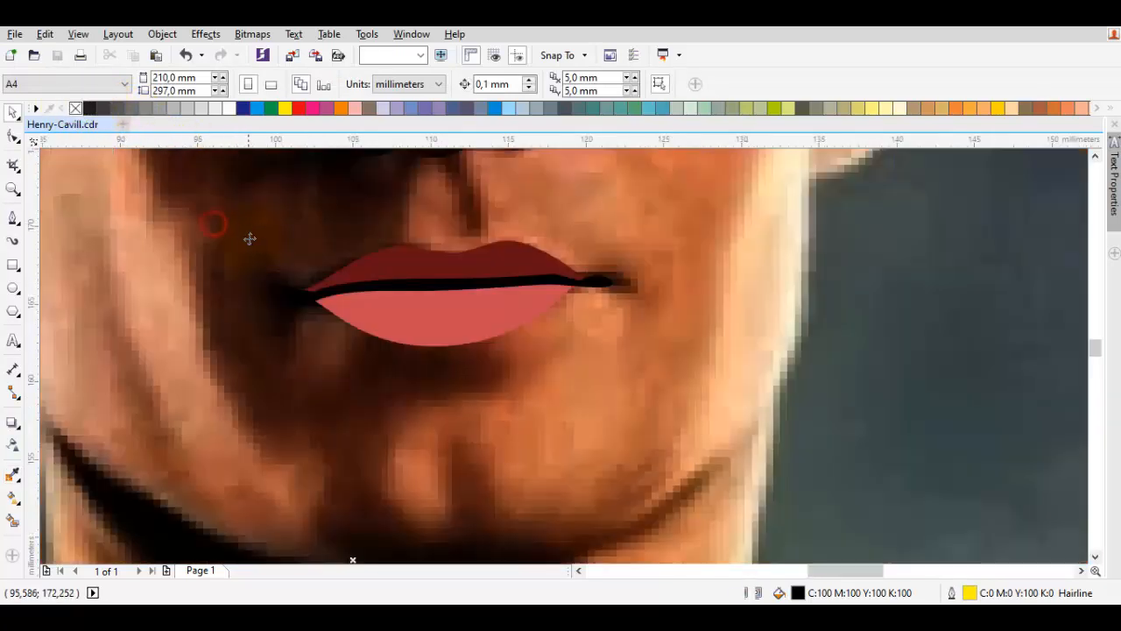
click(249, 239)
scroll(301, 345, down, 5)
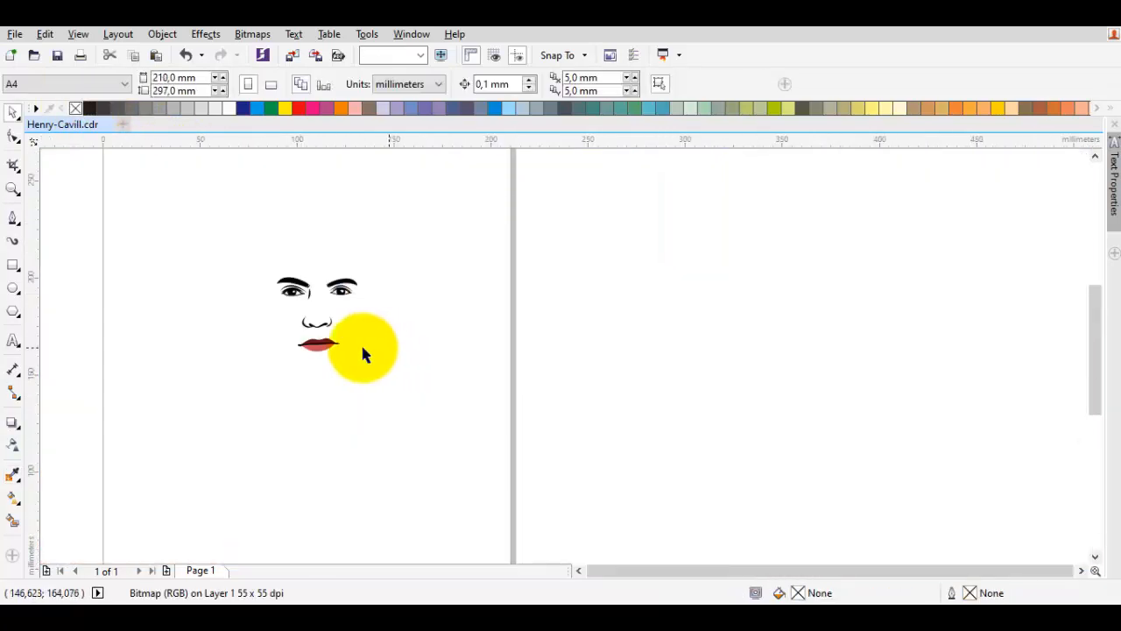
Reshape the lower lip's bottom edge by extending the bottom node's handle so the curve toward the right mouth corner becomes fuller.
scroll(362, 348, up, 8)
click(317, 385)
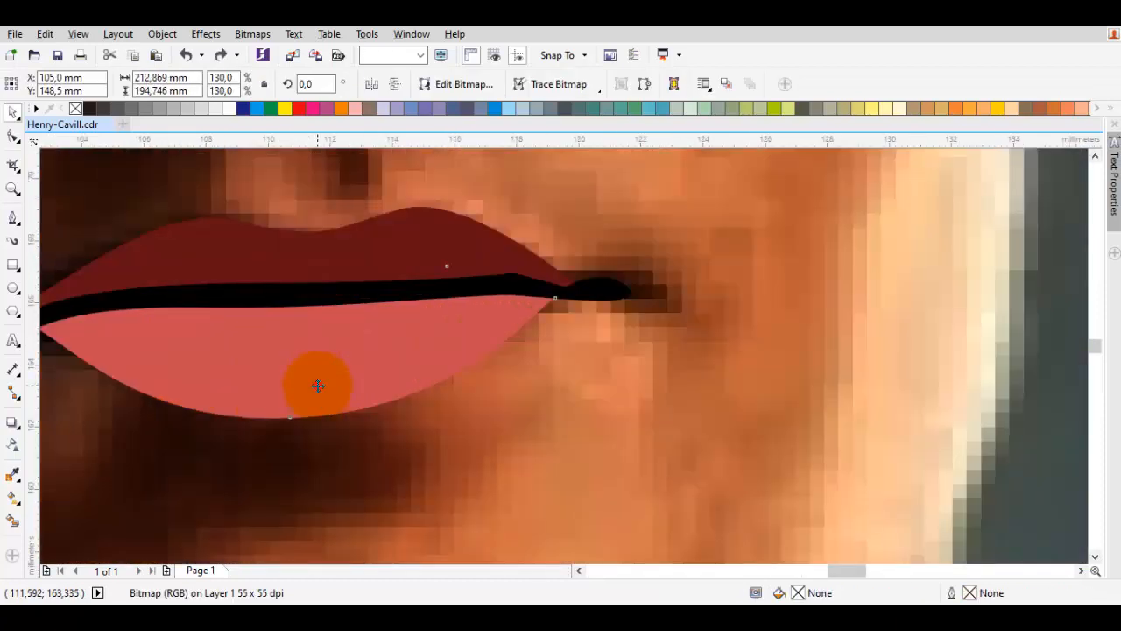
double_click(317, 385)
click(554, 298)
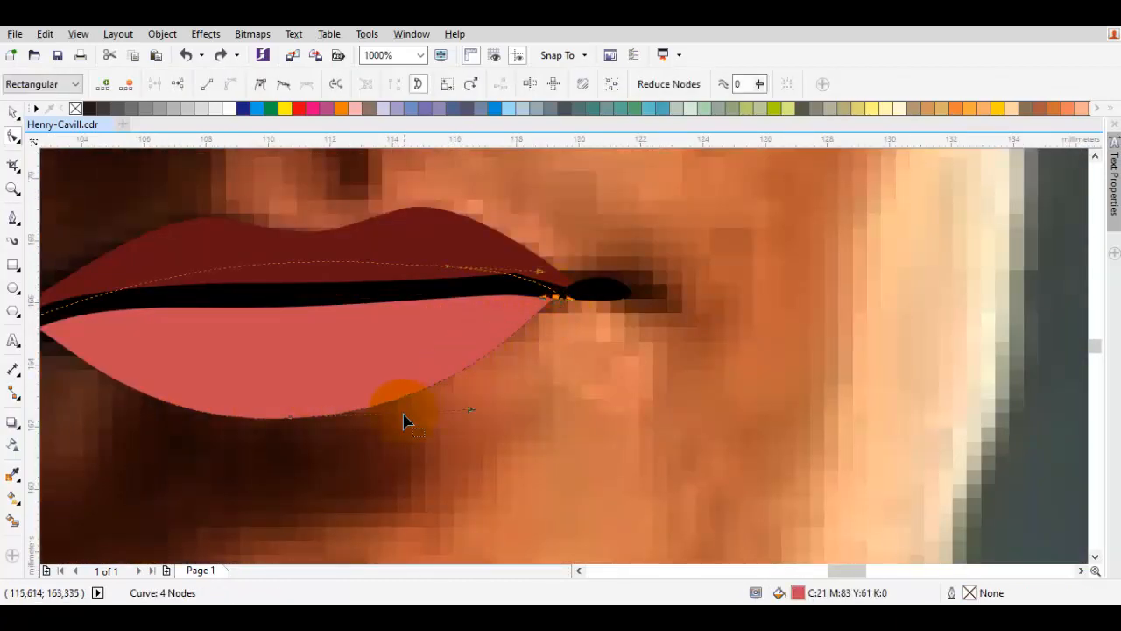
drag(472, 415, 571, 454)
key(space)
click(431, 411)
Give all traced face shapes a yellow outline and clear the selection.
scroll(432, 411, down, 3)
scroll(648, 438, down, 1)
key(ctrl+a)
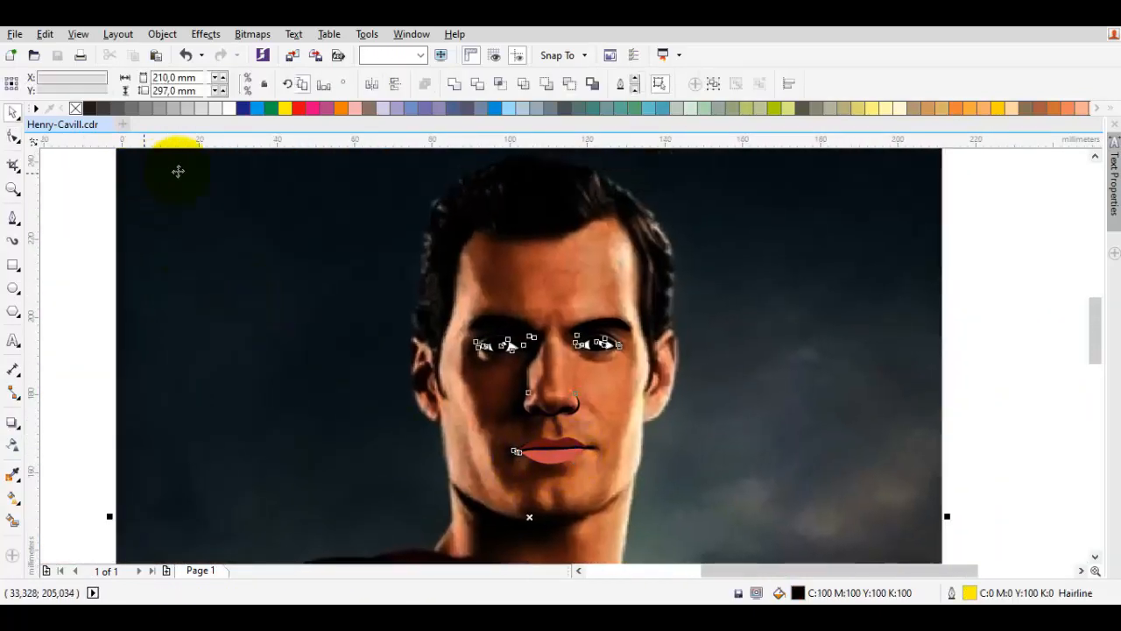
right_click(284, 108)
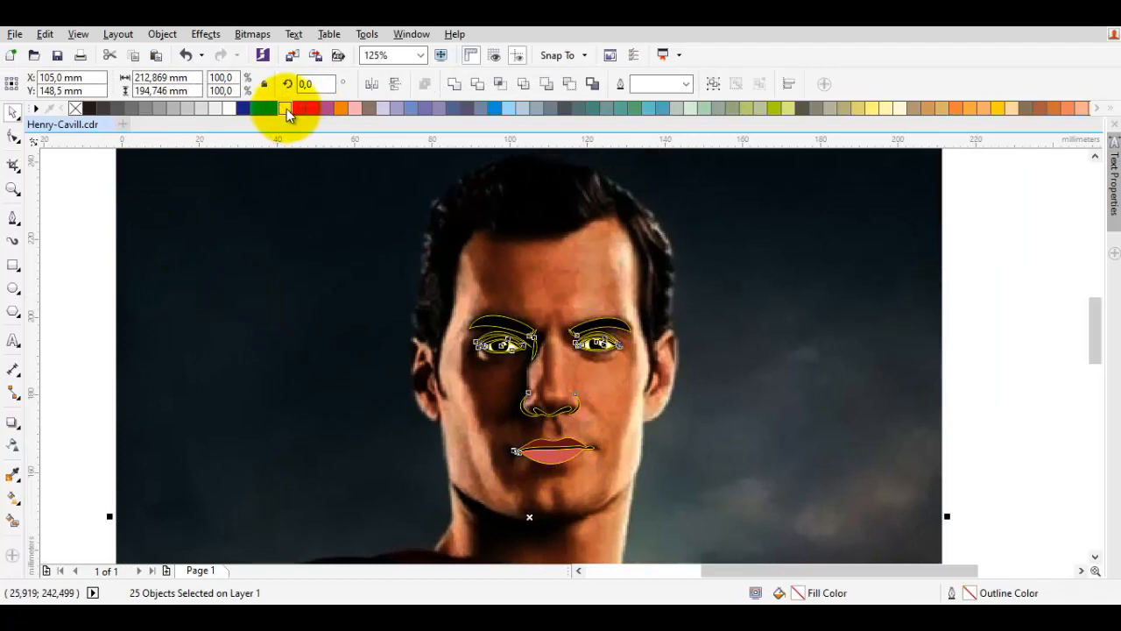
key(F4)
click(952, 420)
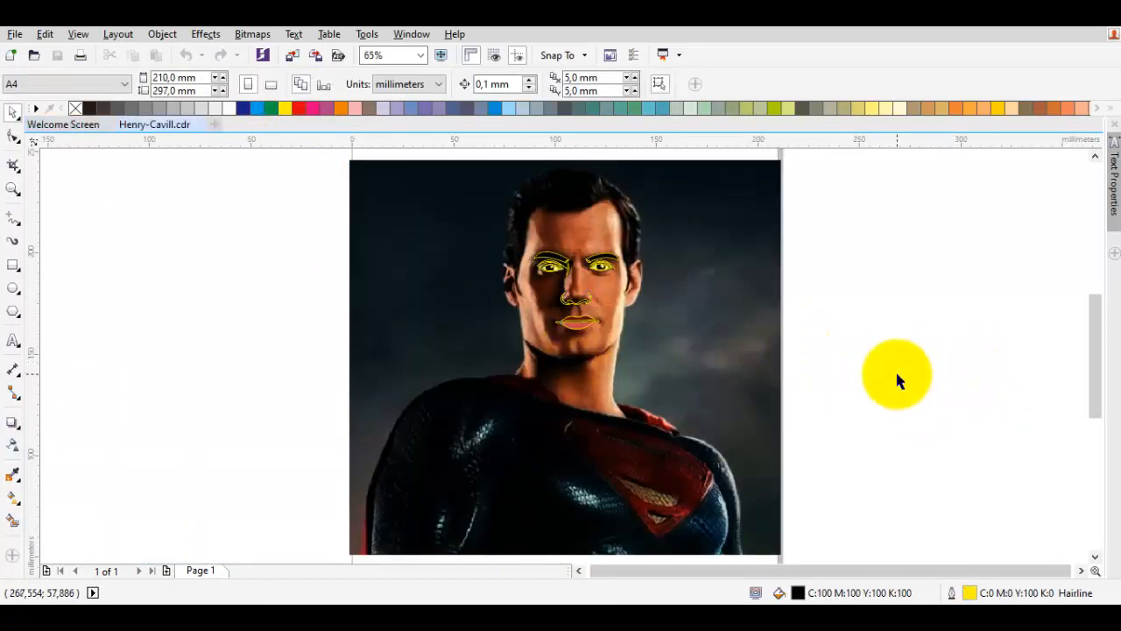
Start tracing the hairline at the forehead's upper right with a short curved segment about 4 mm wide and 1 mm high.
drag(553, 235, 649, 322)
key(p)
scroll(645, 320, up, 4)
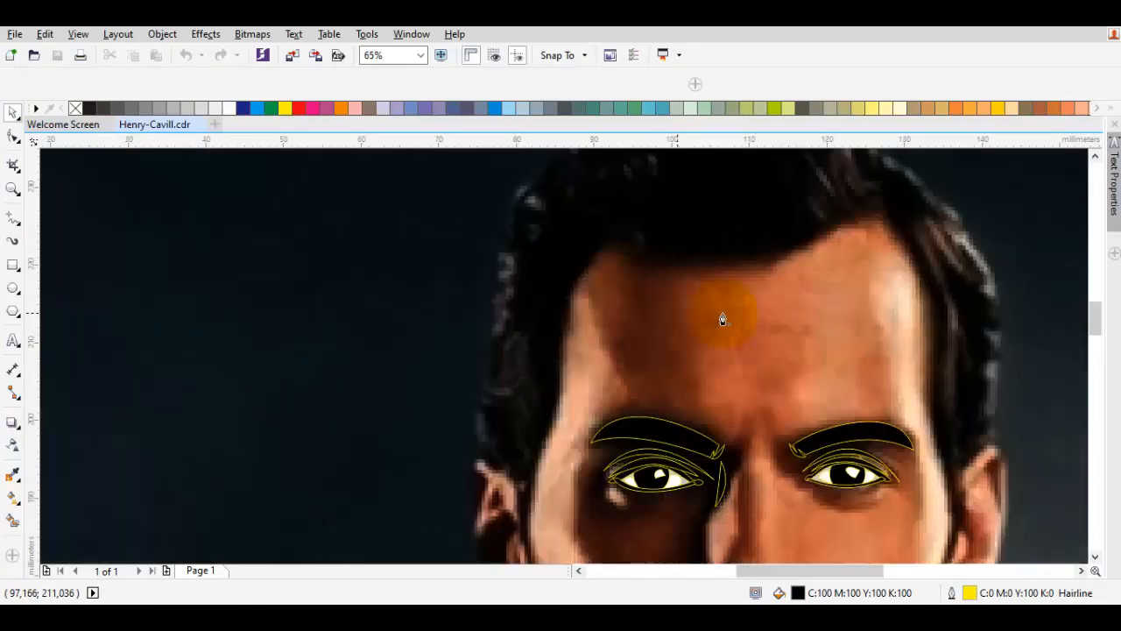
drag(906, 213, 810, 303)
scroll(863, 290, up, 4)
drag(703, 315, 842, 287)
click(834, 286)
scroll(743, 343, down, 1)
Try to extend the hairline curve along the forehead's upper edge, then undo the added segments.
drag(589, 408, 567, 429)
drag(536, 360, 603, 356)
click(560, 339)
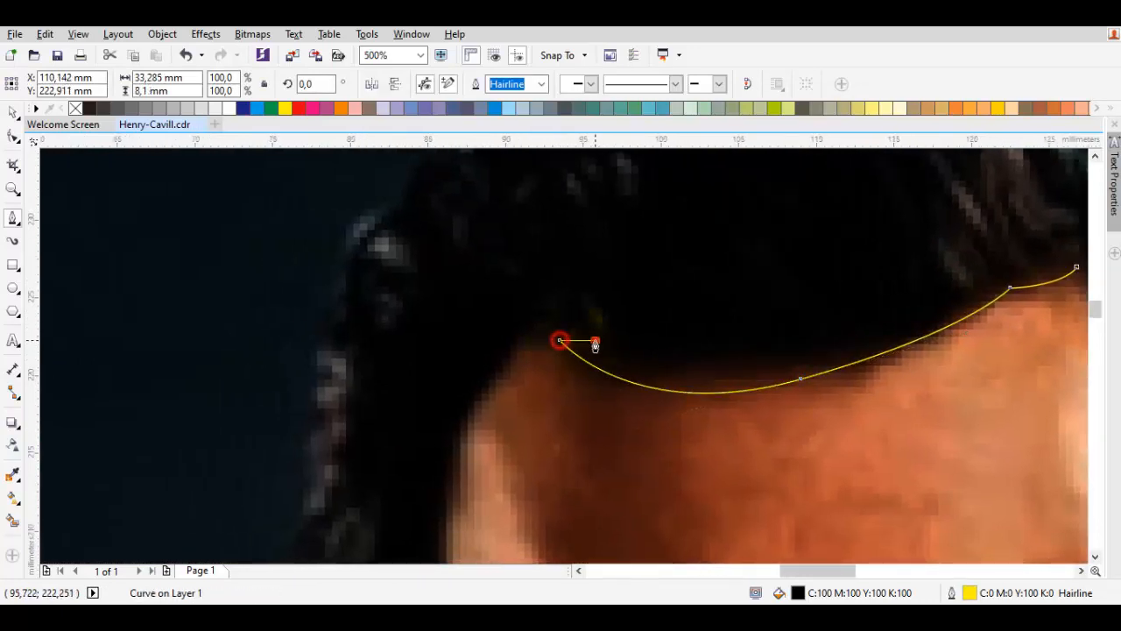
scroll(561, 336, up, 1)
key(ctrl+z)
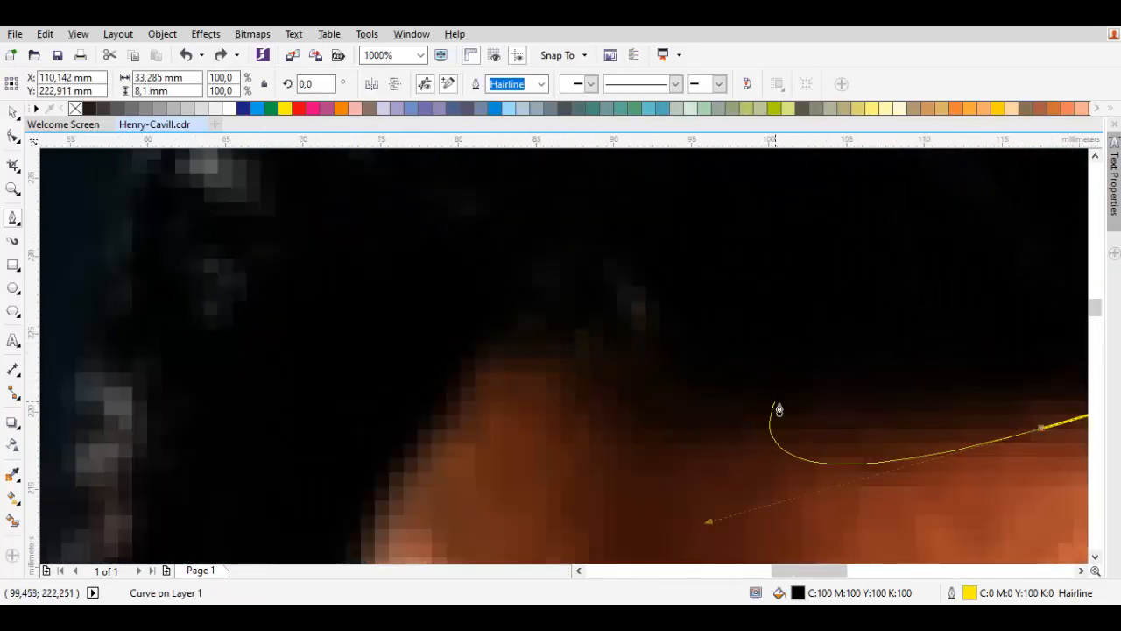
scroll(774, 404, down, 1)
key(ctrl+z)
Continue the hairline as a sagging curve across the forehead to about 33 mm wide, adding short zigzag strands at its left end.
drag(759, 402, 599, 412)
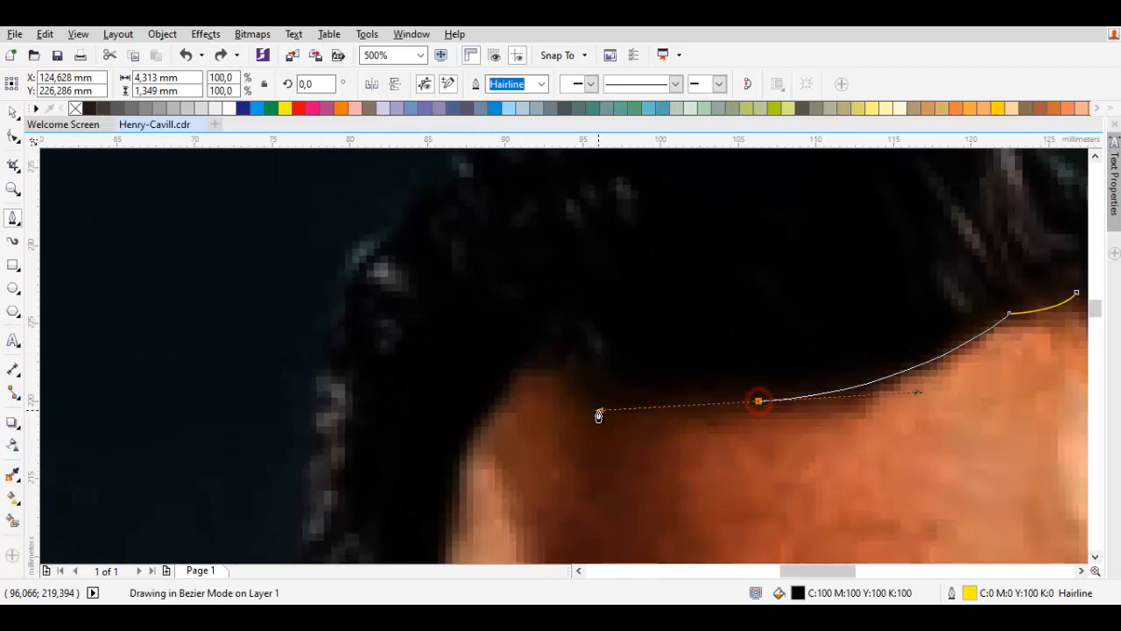
scroll(565, 372, up, 1)
click(579, 366)
click(651, 367)
click(566, 355)
click(648, 342)
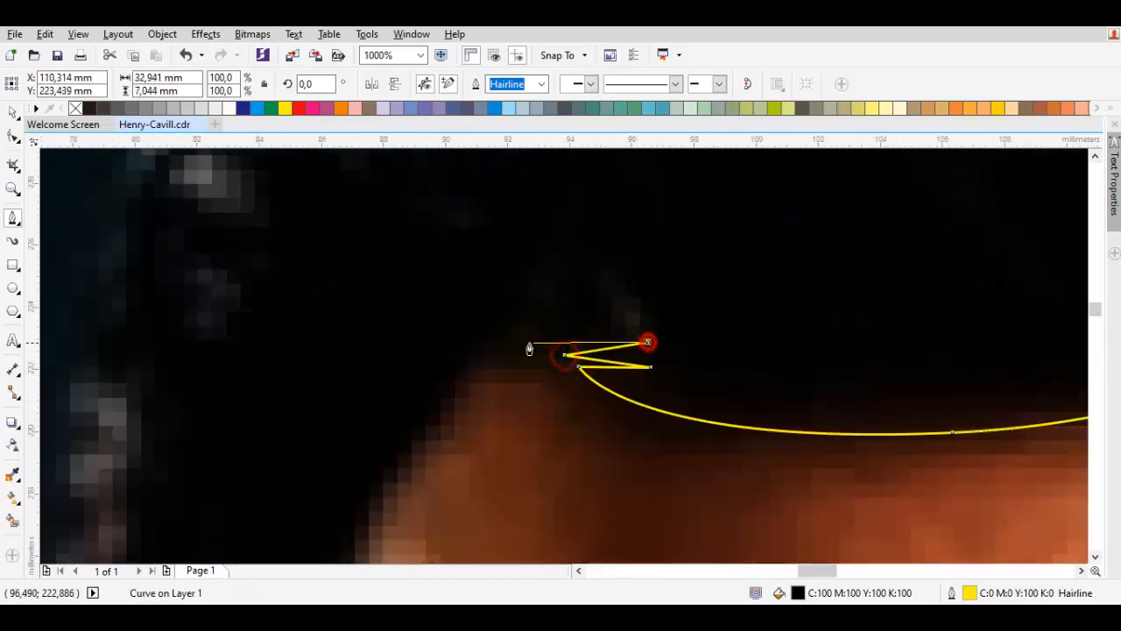
Continue the Pen outline of the hair from the hairline corner down the picture's left temple, adding small zigzag tufts.
scroll(471, 356, down, 2)
scroll(663, 250, up, 2)
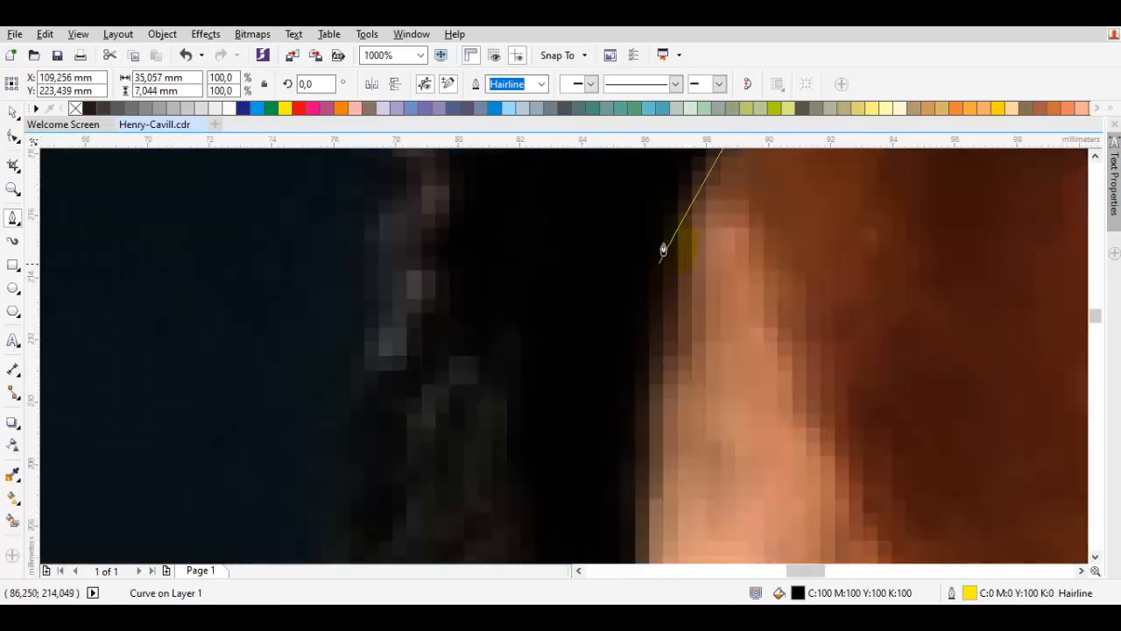
drag(670, 347, 638, 343)
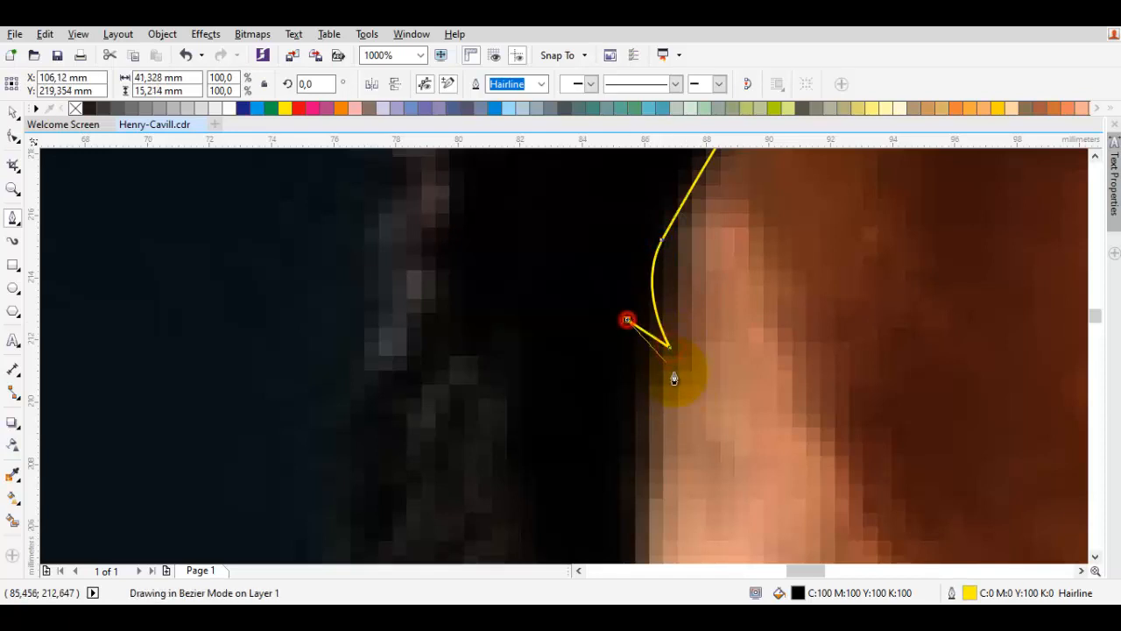
mouse_move(674, 379)
mouse_down()
mouse_move(659, 358)
mouse_move(664, 331)
mouse_move(675, 352)
mouse_up()
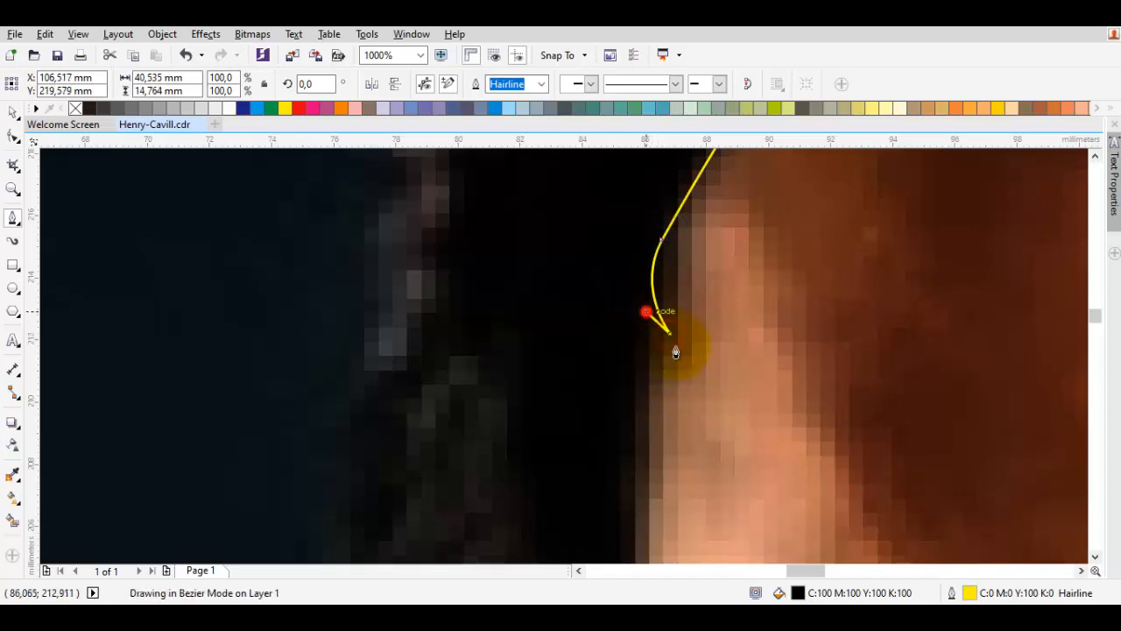
scroll(660, 352, up, 2)
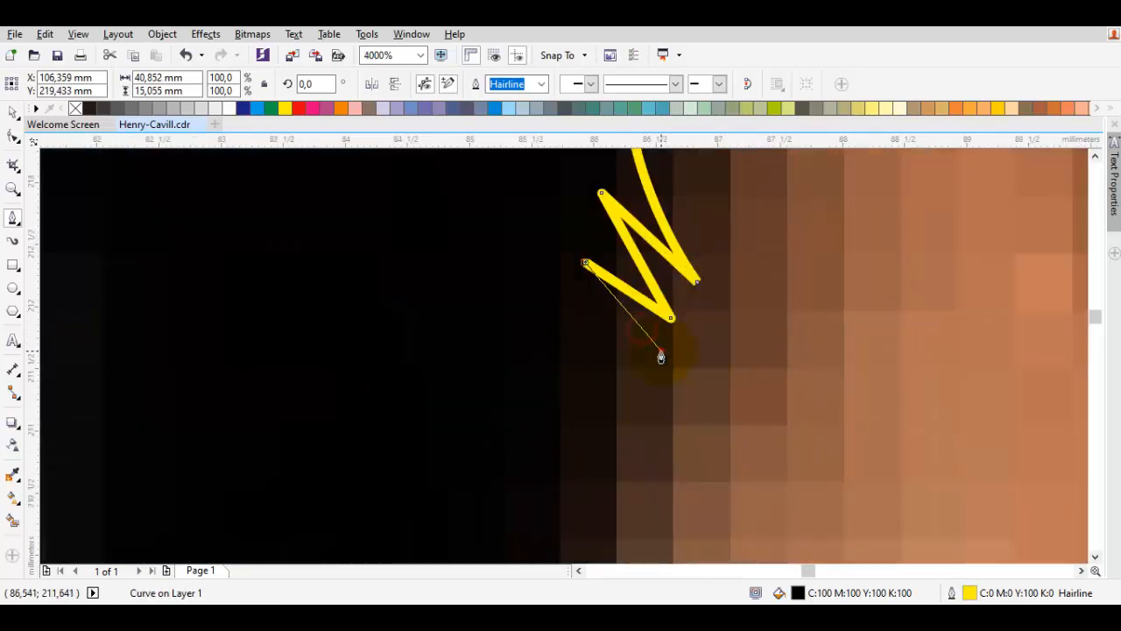
click(659, 351)
click(586, 314)
Extend the hair outline from the temple tufts down the face edge toward the sideburn beside the picture's left ear.
scroll(591, 333, down, 2)
drag(607, 432, 627, 450)
scroll(671, 263, down, 3)
scroll(675, 325, down, 1)
drag(640, 414, 668, 324)
drag(657, 396, 666, 464)
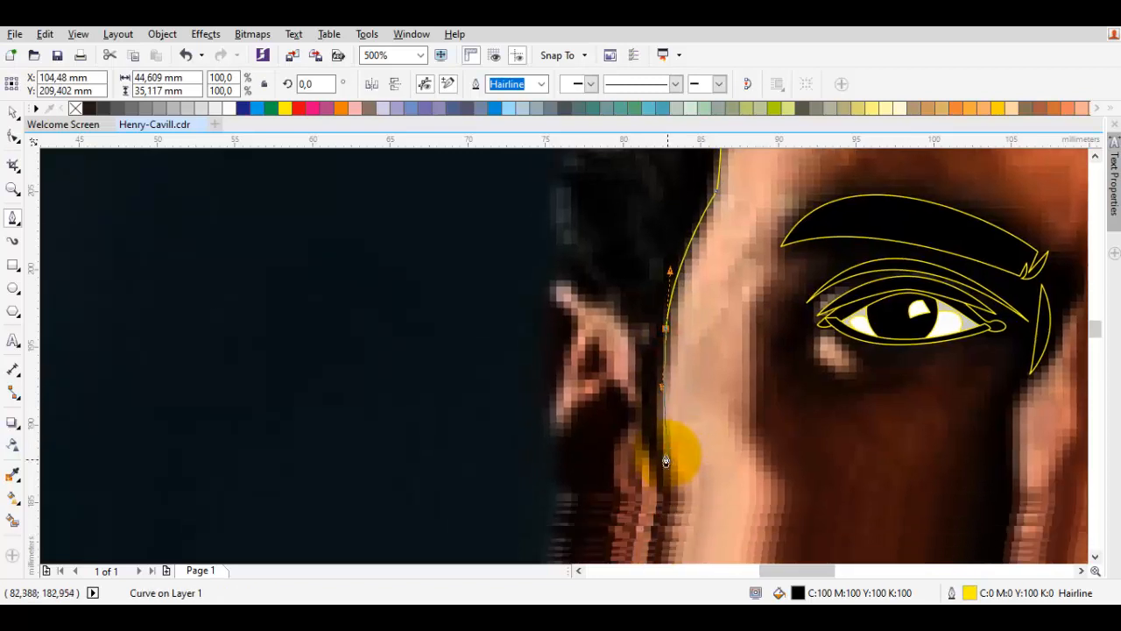
key(ctrl+z)
drag(655, 365, 654, 431)
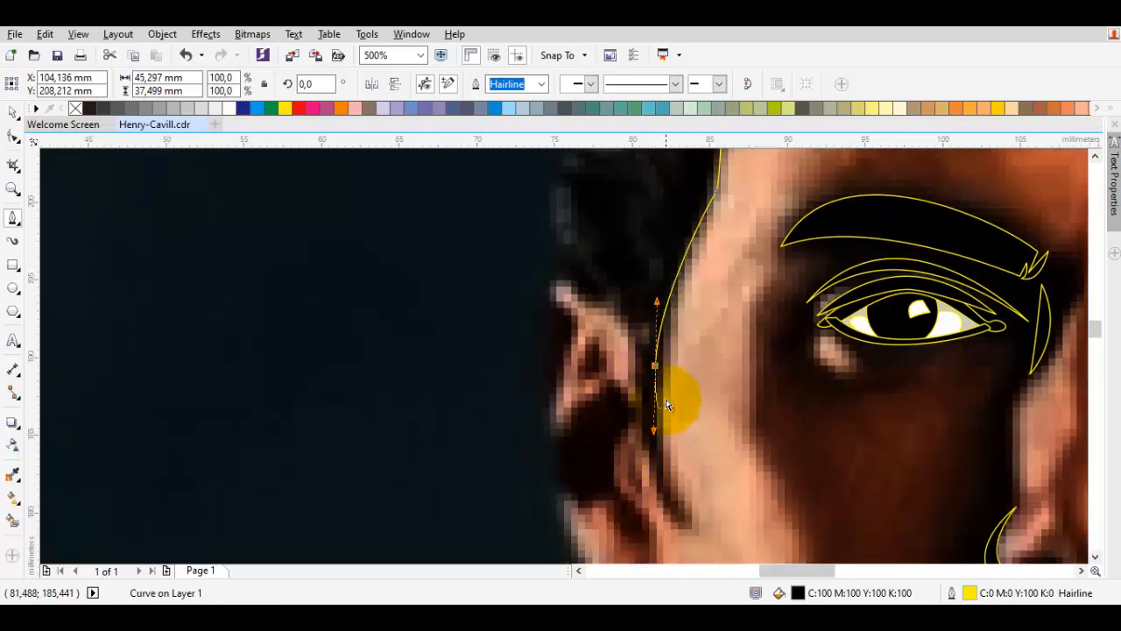
drag(659, 388, 671, 451)
Trace around the sideburn tip, up the front of the picture's left ear and over its top to the outer hair edge.
drag(675, 510, 622, 396)
click(637, 329)
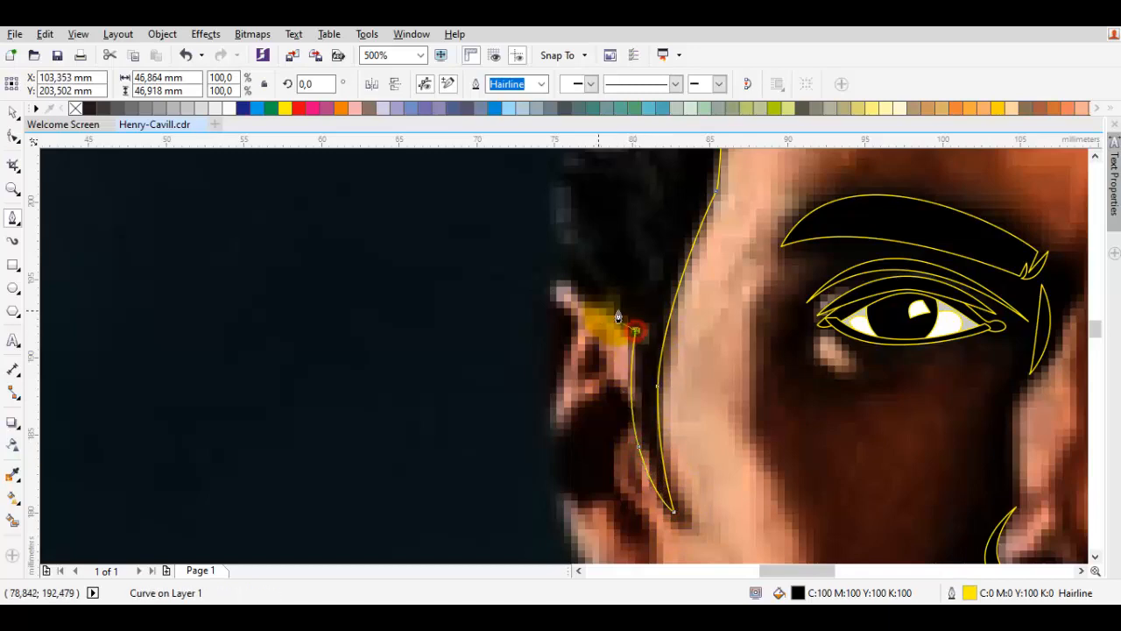
drag(601, 307, 636, 338)
scroll(634, 342, up, 2)
click(565, 290)
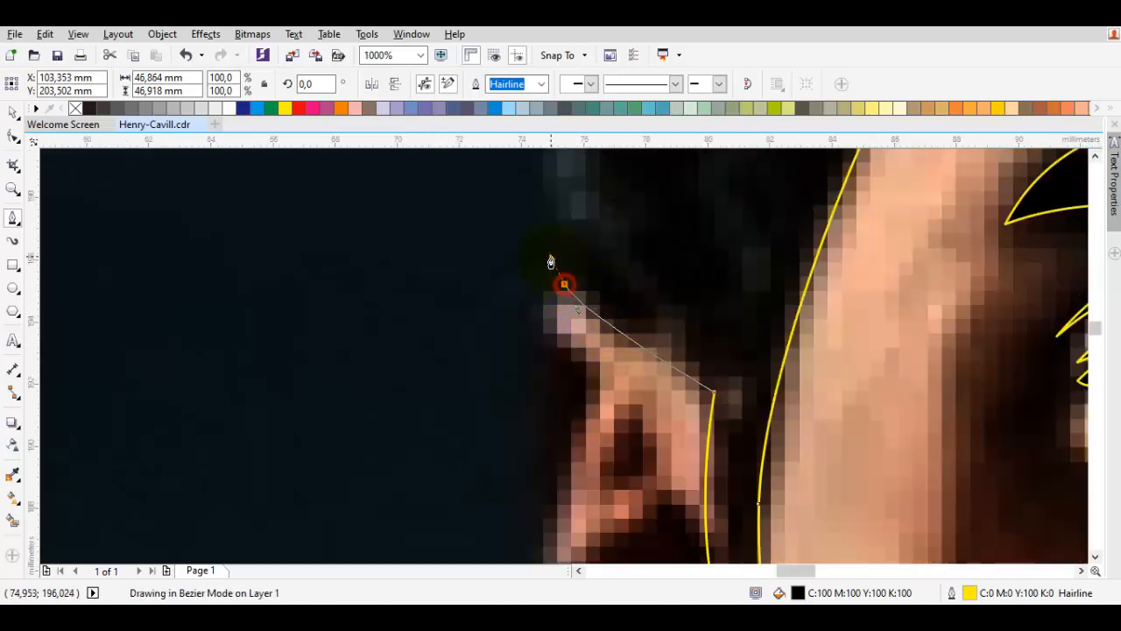
Trace the outer hair edge upward from the picture's left ear along the side of the head.
scroll(563, 303, down, 4)
scroll(561, 333, up, 2)
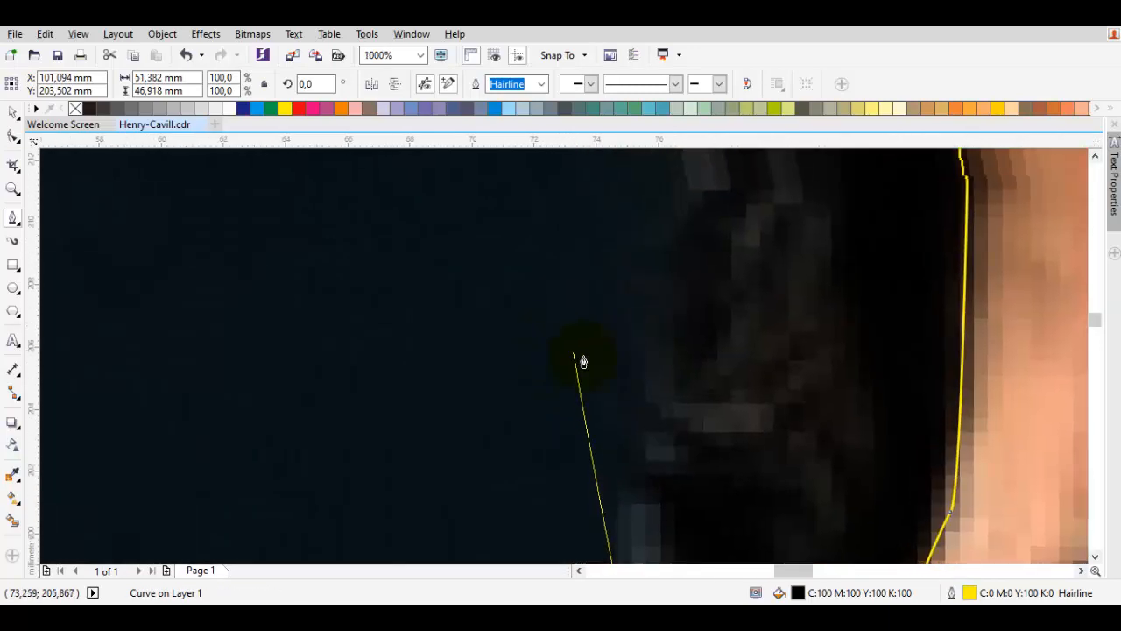
scroll(581, 363, down, 2)
scroll(596, 376, up, 1)
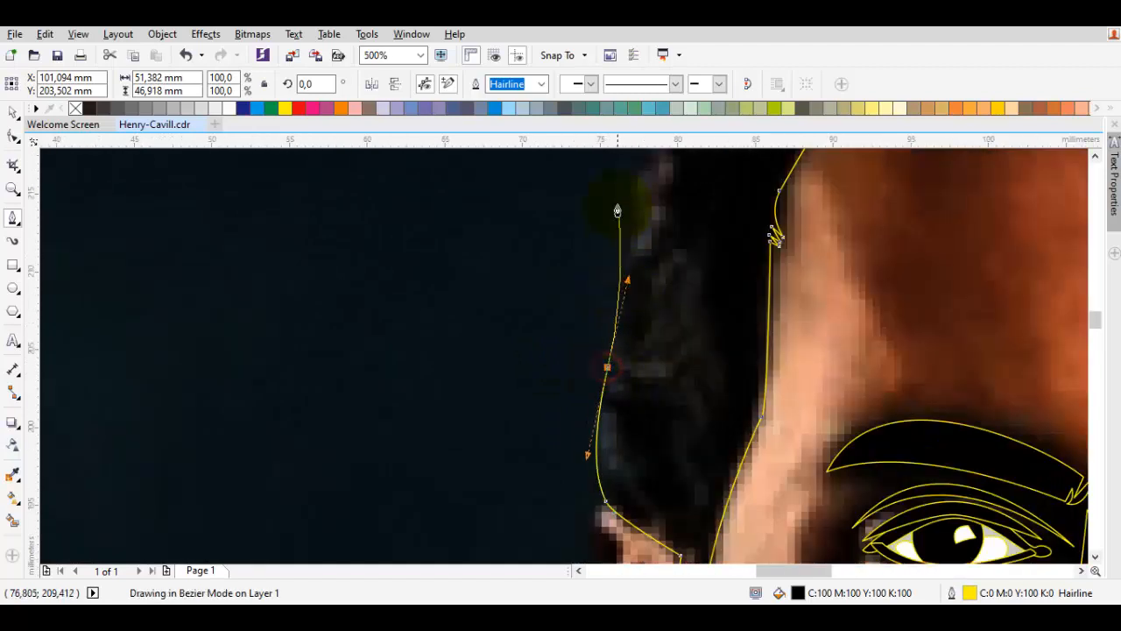
scroll(625, 350, down, 3)
scroll(621, 453, up, 1)
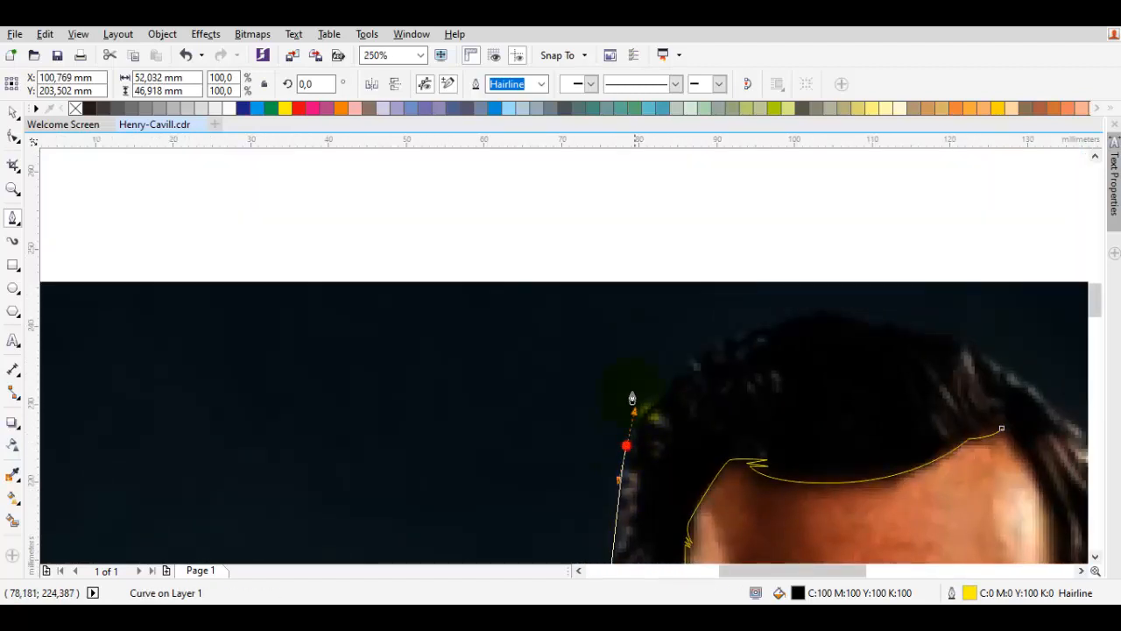
drag(633, 399, 632, 390)
Curve the hair outline over the top of the head, from the upper side across the crown.
click(676, 380)
mouse_move(779, 322)
mouse_down()
mouse_move(655, 348)
mouse_move(776, 299)
mouse_move(789, 311)
mouse_up()
scroll(654, 348, up, 1)
drag(882, 401, 733, 377)
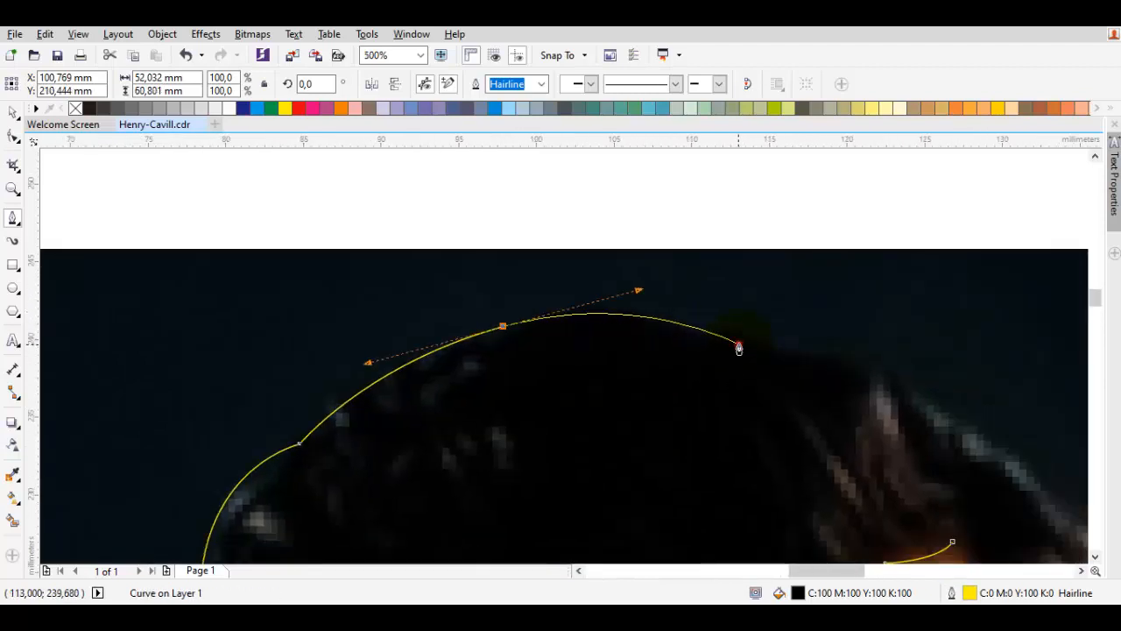
click(739, 345)
drag(898, 364, 834, 411)
Continue the hair outline down the outer edge on the picture's right side, following the bulge in the hair.
drag(909, 476, 693, 285)
drag(733, 318, 776, 342)
key(space)
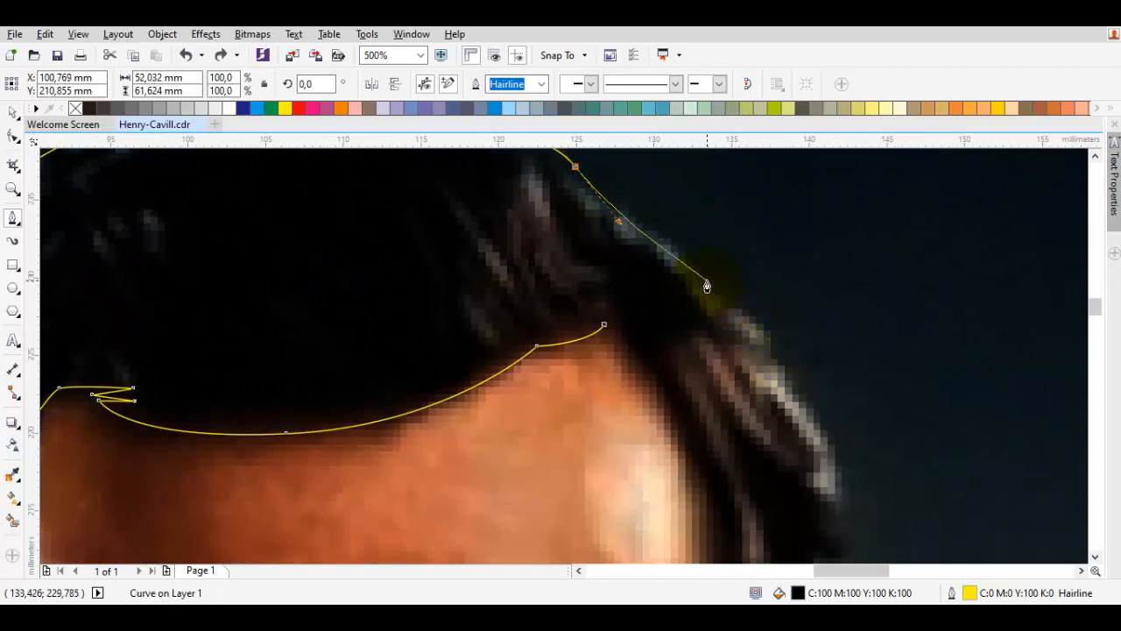
click(769, 357)
drag(829, 433, 743, 279)
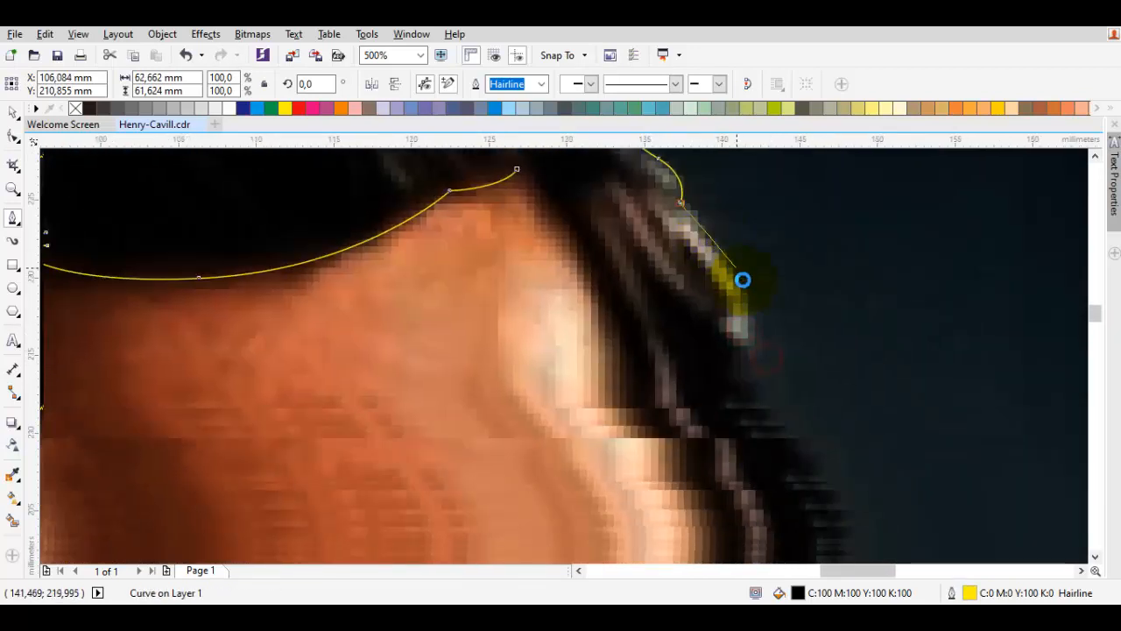
click(744, 462)
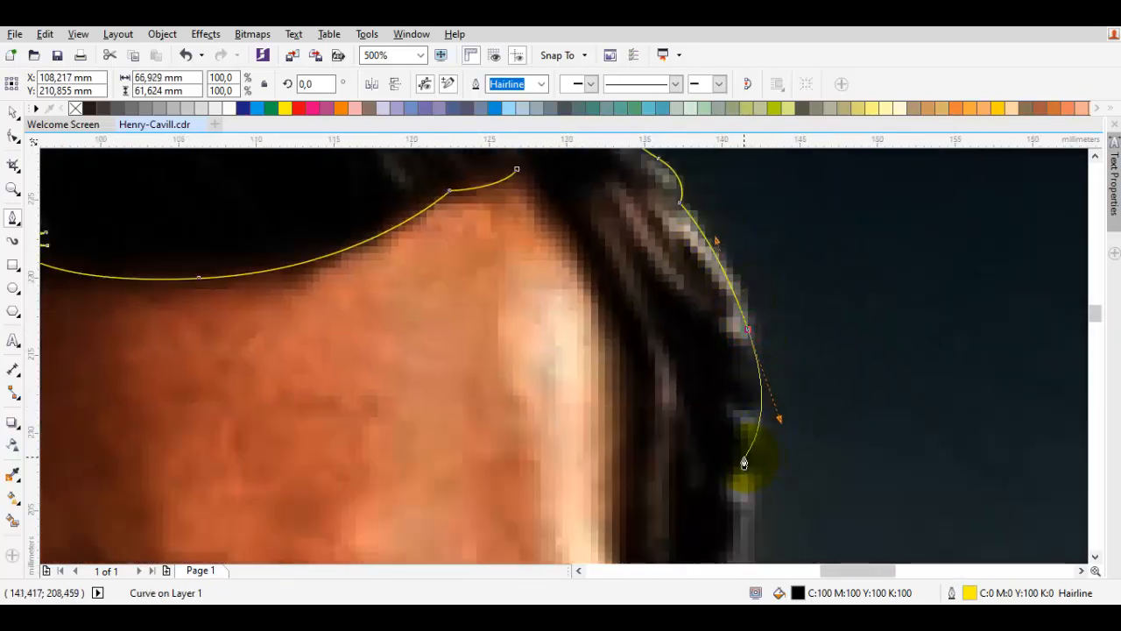
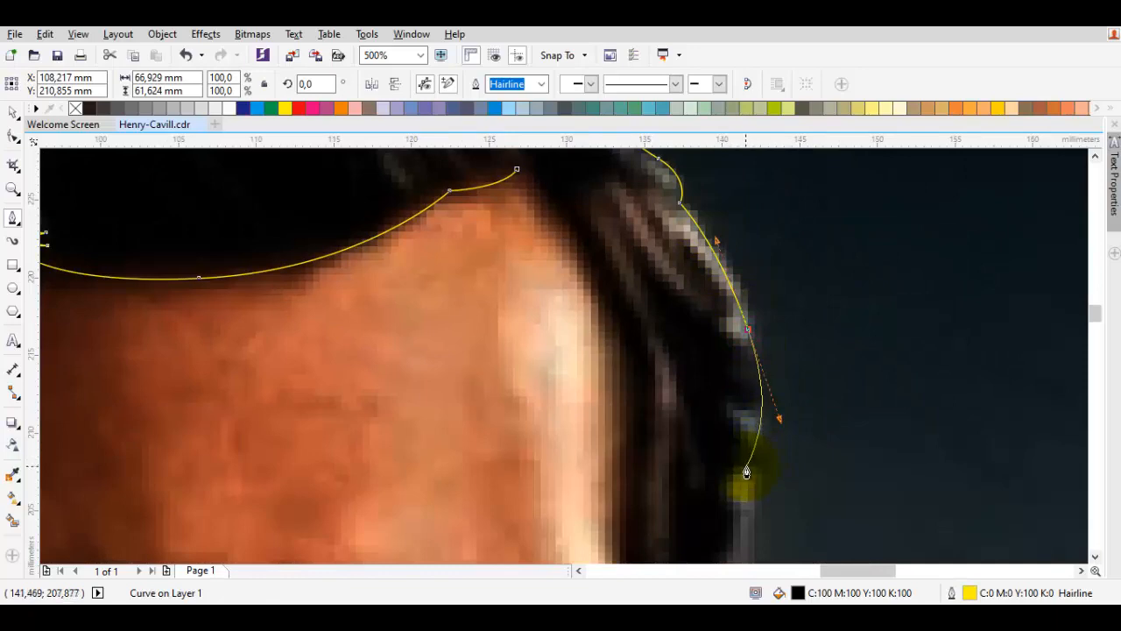
Trace the remaining outer hair edge down to the top of the picture's right ear.
drag(748, 466, 753, 310)
click(760, 299)
drag(767, 421, 738, 281)
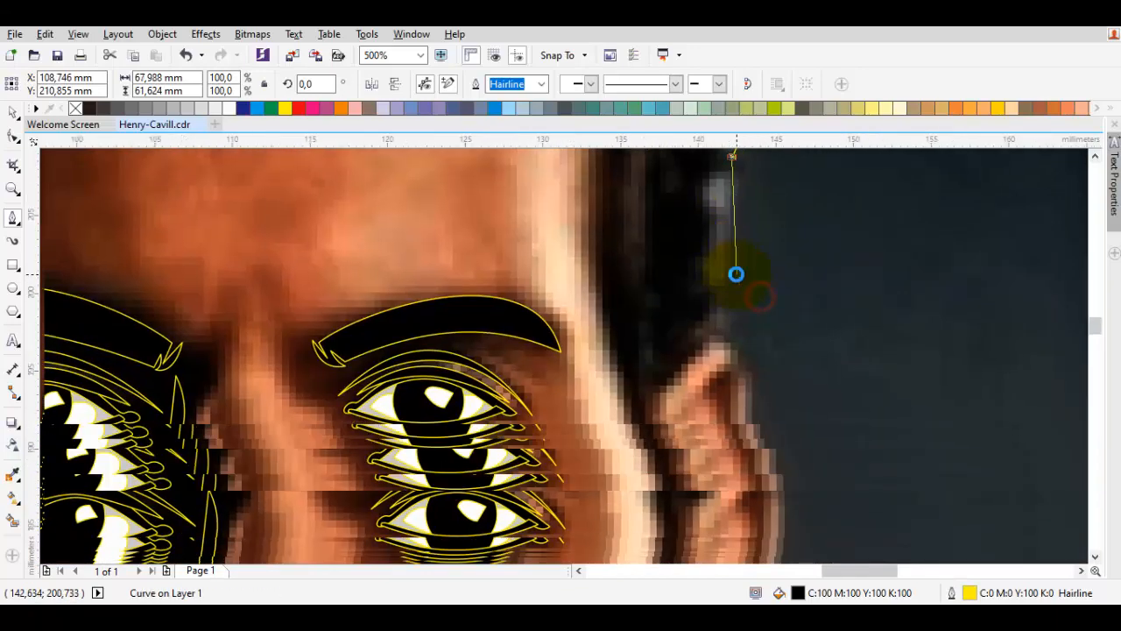
click(727, 344)
Trace the hair outline along the front of the picture's right ear down to the sideburn tip.
drag(658, 383, 715, 387)
drag(752, 461, 758, 343)
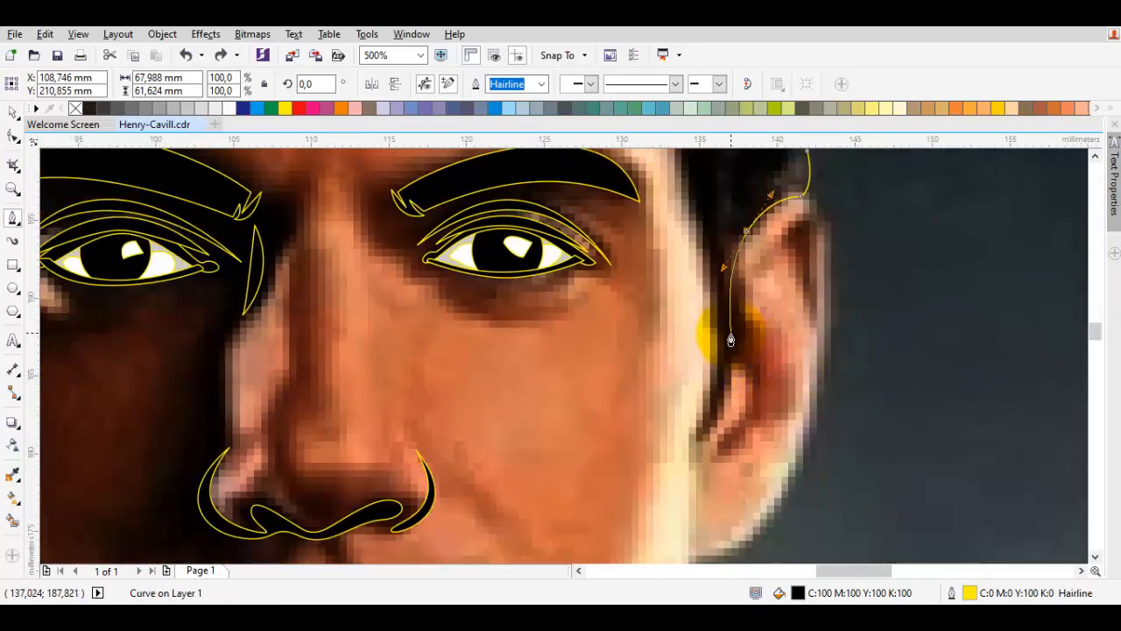
click(697, 440)
scroll(768, 389, down, 2)
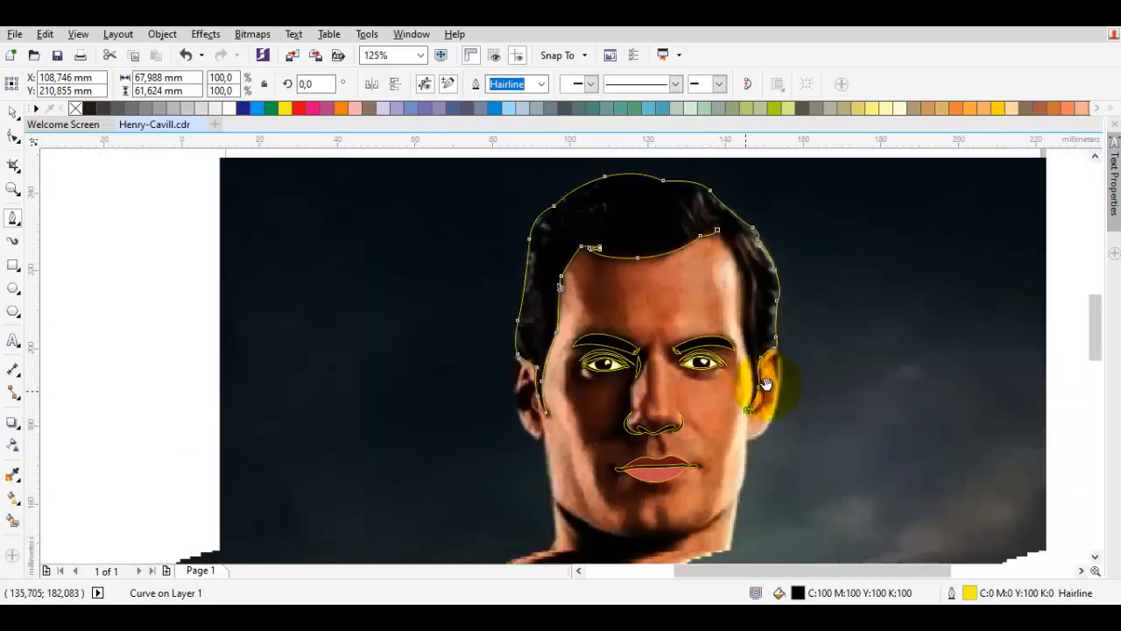
scroll(767, 385, up, 1)
scroll(768, 385, up, 2)
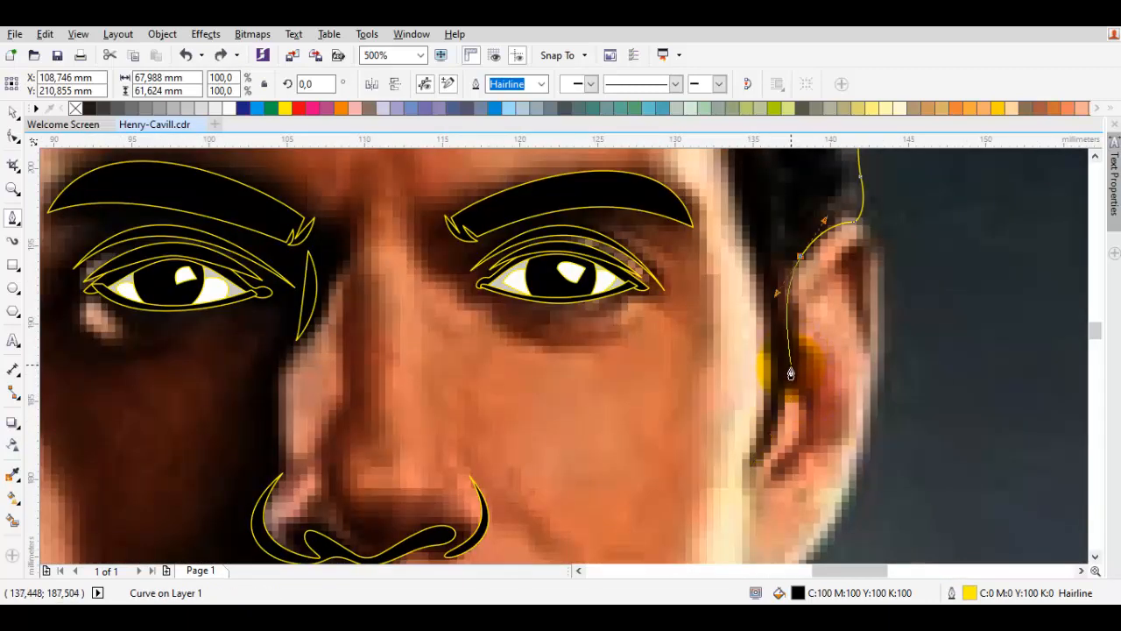
click(751, 463)
Trace the inner hair edge up from the right sideburn along the face and add a small zigzag tuft at the temple.
click(753, 294)
scroll(751, 301, up, 2)
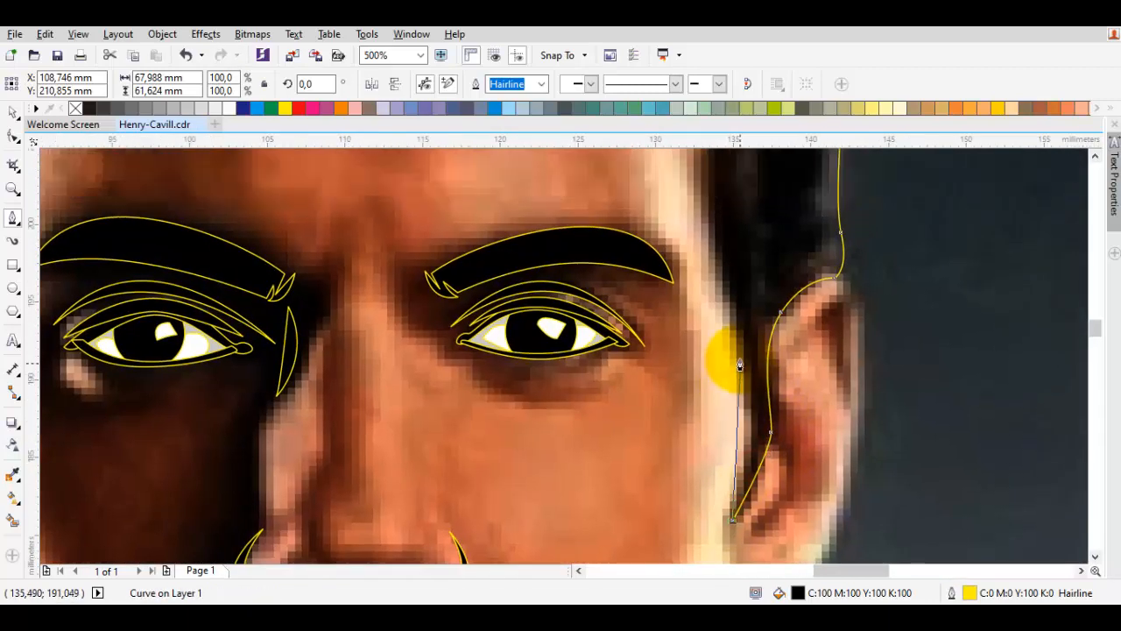
scroll(717, 368, up, 2)
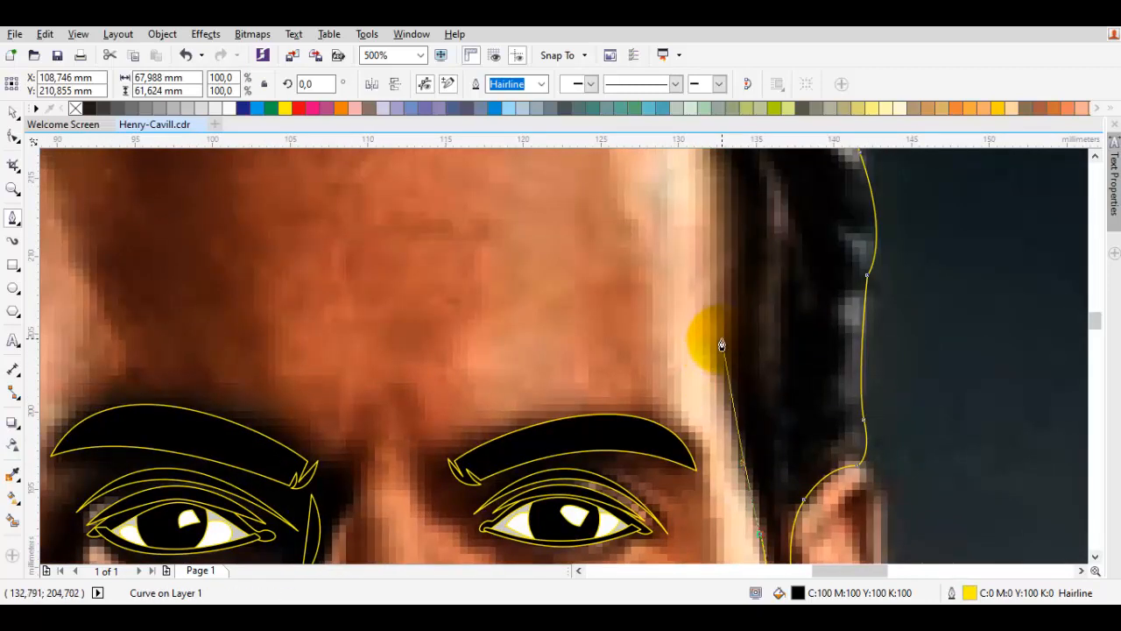
scroll(721, 344, up, 2)
click(726, 317)
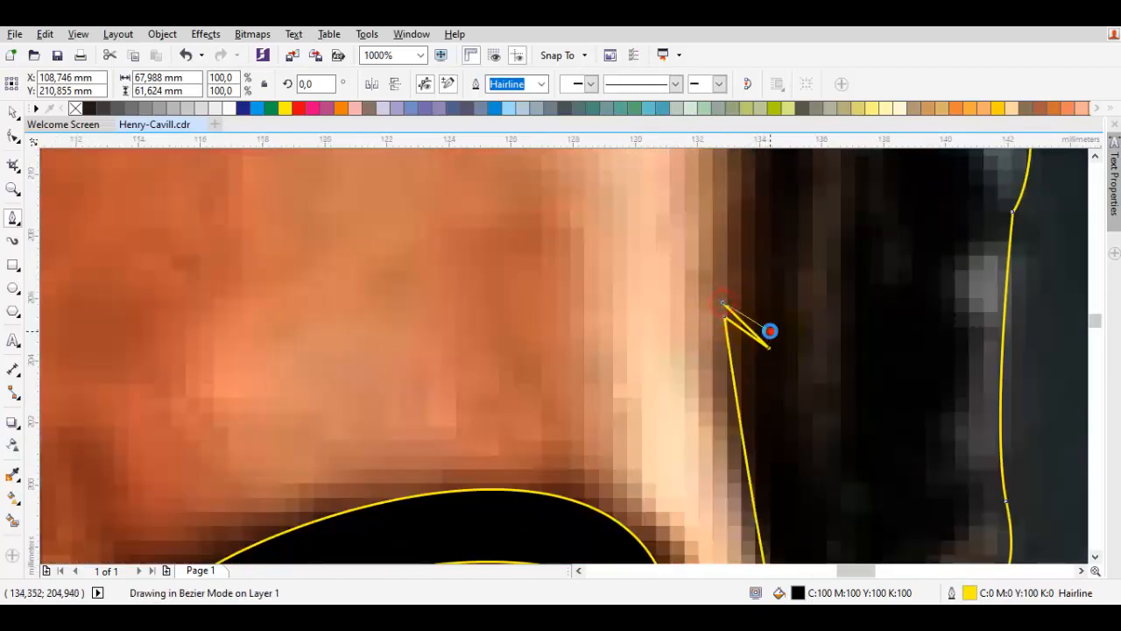
scroll(727, 291, down, 2)
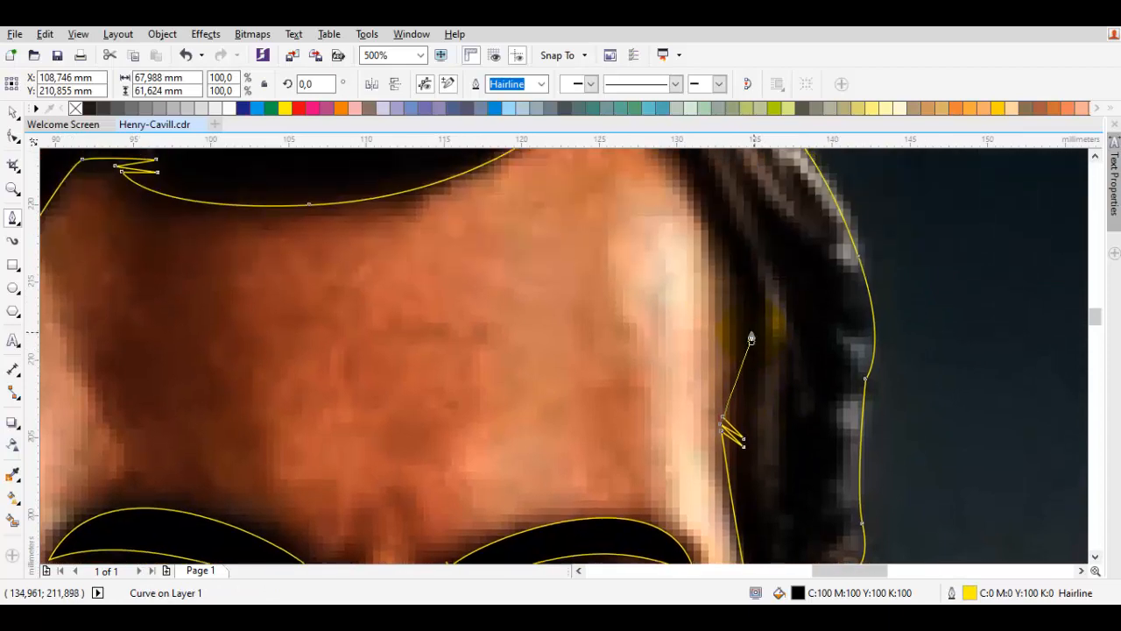
Curve the outline up the right side of the forehead and close the hair shape at its starting node.
scroll(704, 263, up, 2)
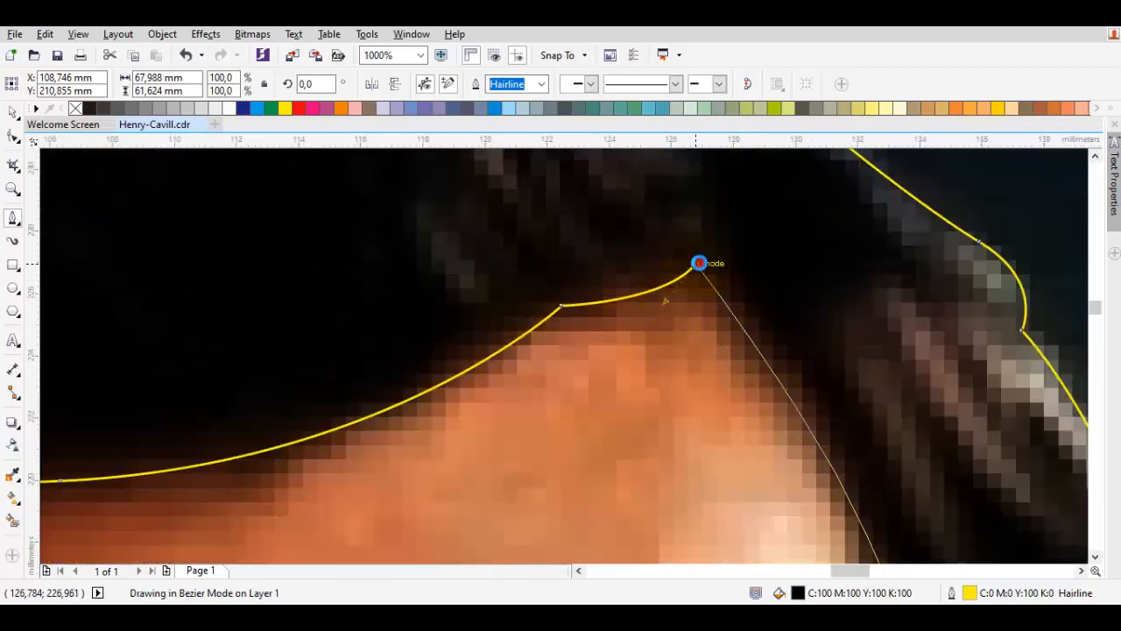
scroll(700, 263, down, 2)
click(699, 265)
key(space)
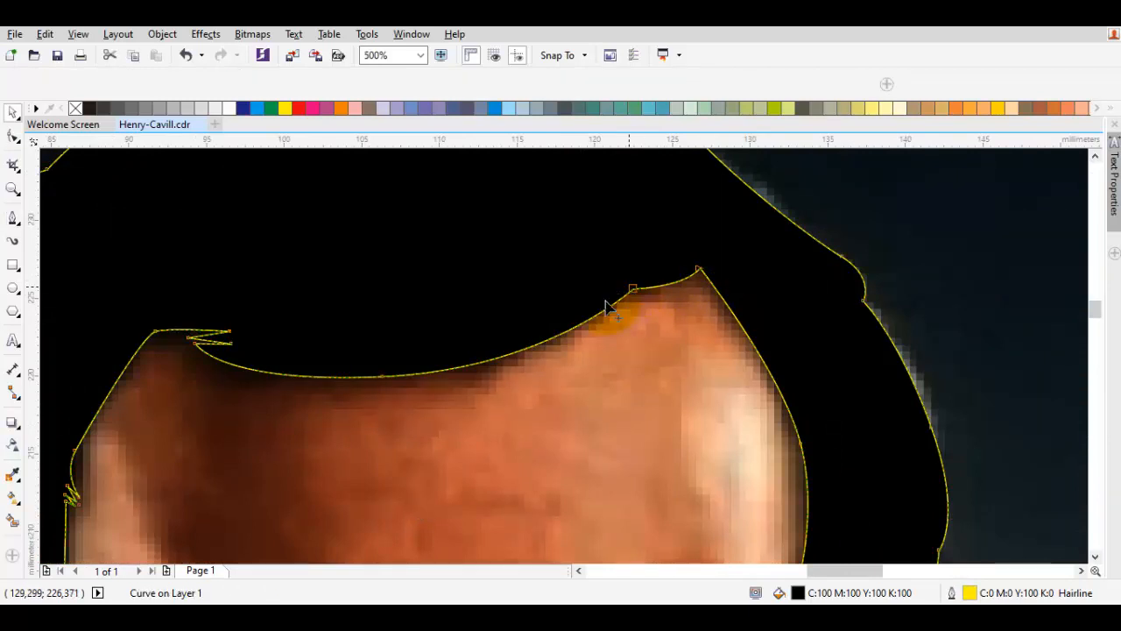
Select all nodes of the hair shape and convert them to curve segments with cusp nodes.
key(F10)
click(383, 385)
scroll(408, 353, down, 2)
key(space)
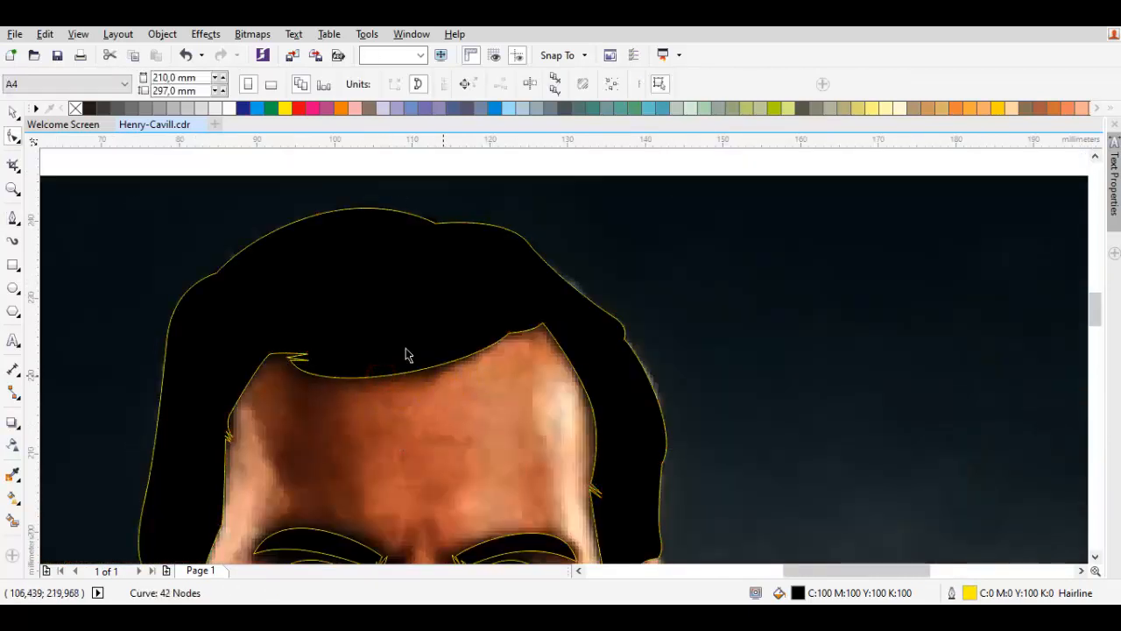
double_click(356, 316)
right_click(390, 371)
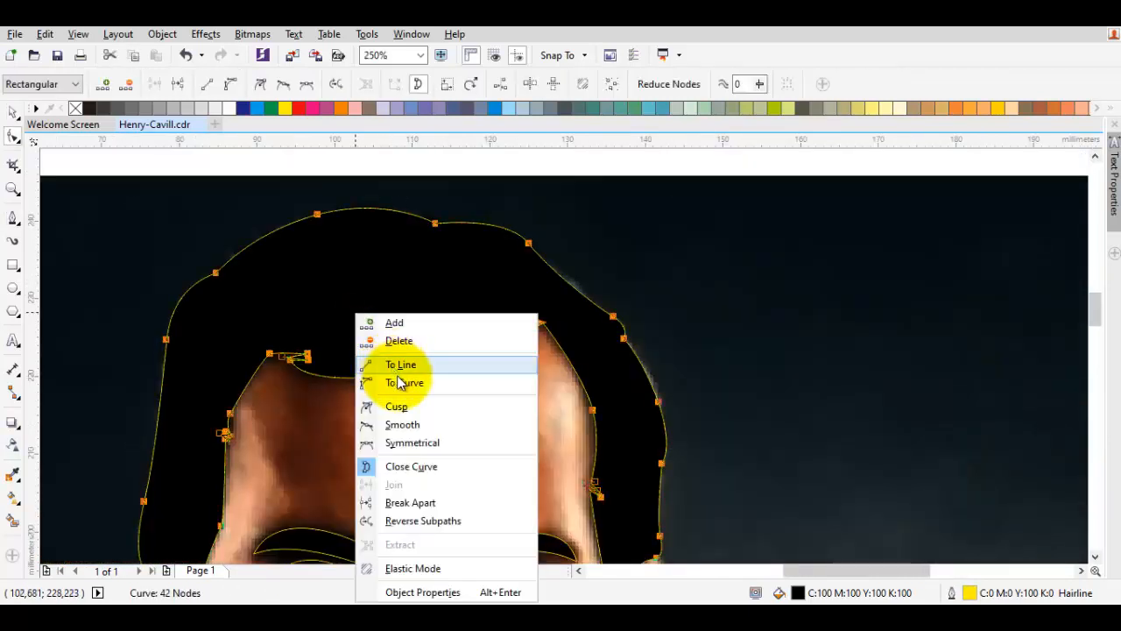
click(395, 373)
right_click(389, 386)
click(389, 401)
click(369, 284)
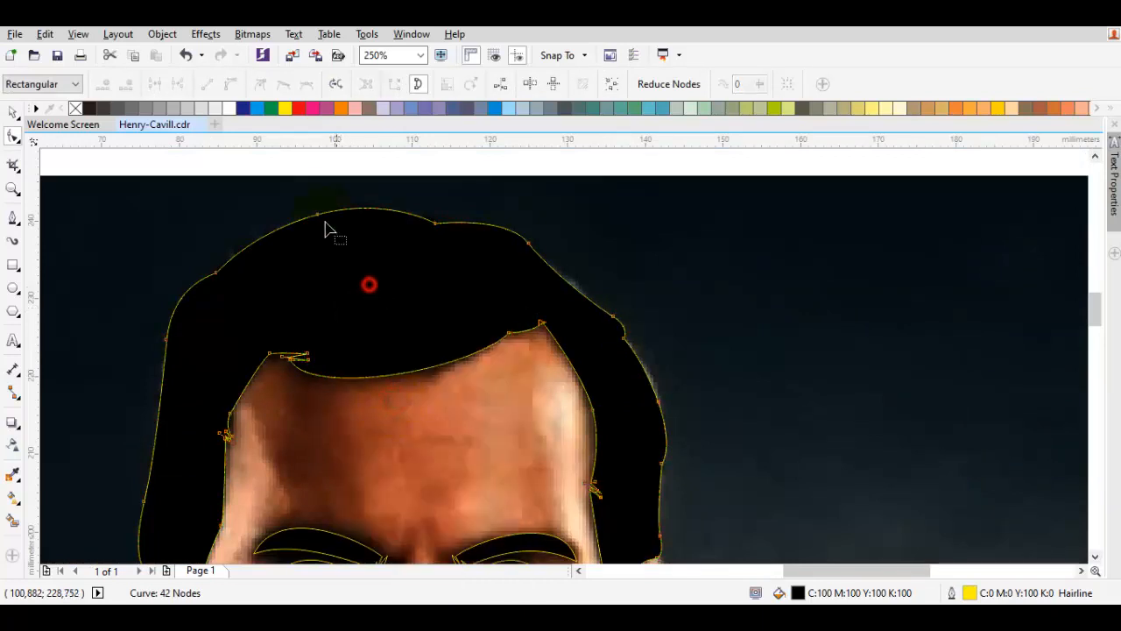
Delete the surplus nodes along the crown and the right outer edge of the hair shape to smooth its contour.
double_click(315, 214)
drag(467, 319, 396, 298)
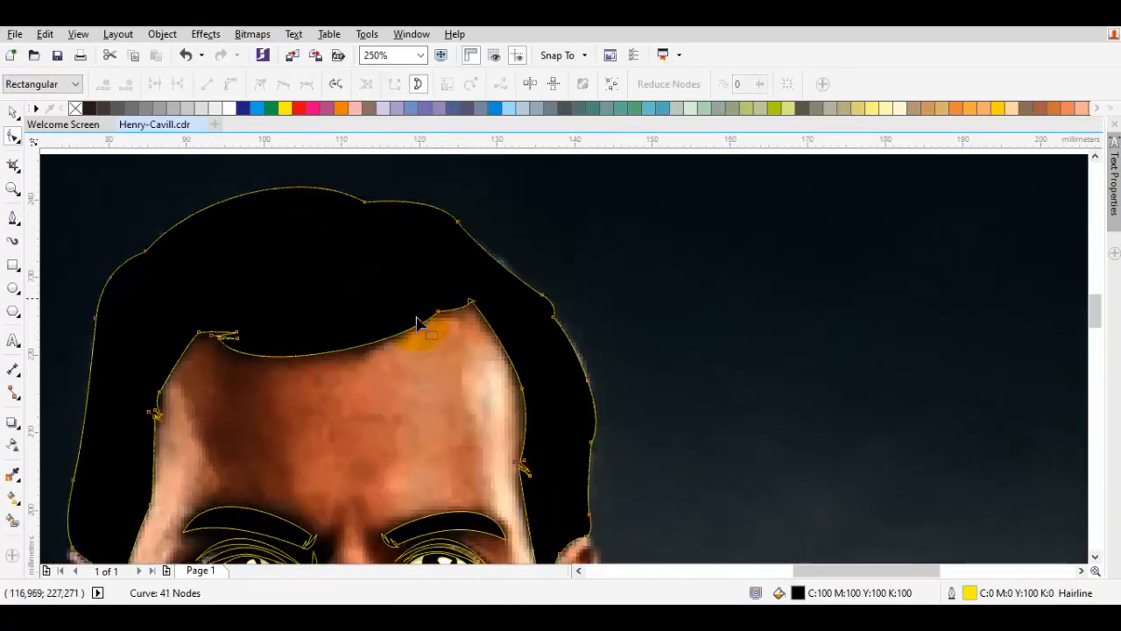
click(459, 225)
double_click(585, 377)
scroll(646, 353, down, 3)
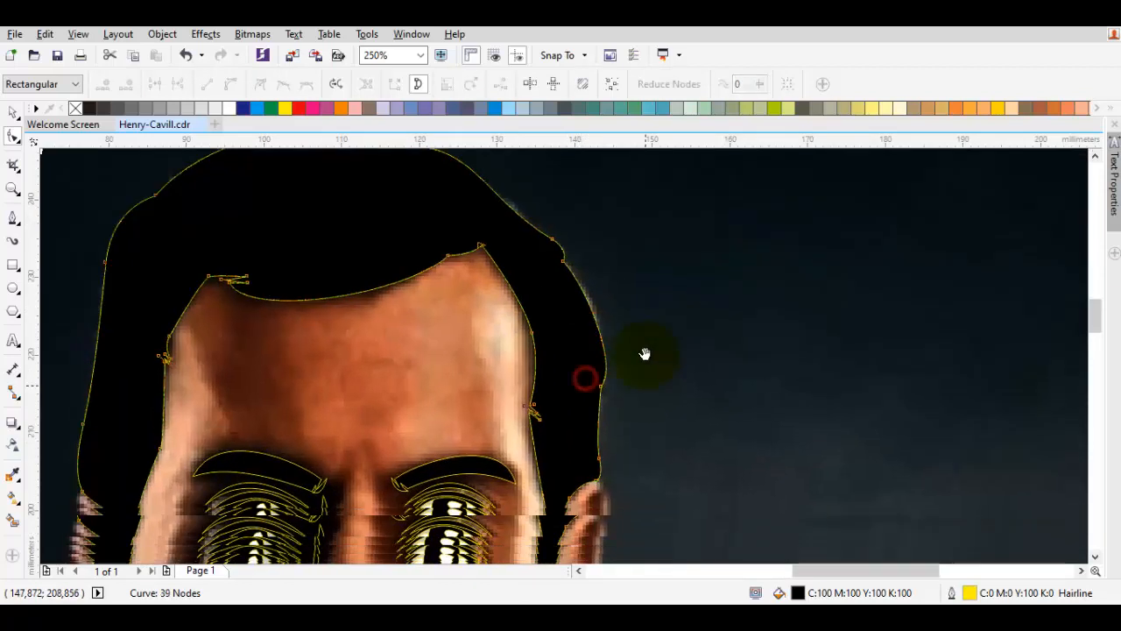
double_click(598, 410)
drag(543, 268, 628, 313)
key(space)
click(628, 313)
key(F10)
right_click(628, 313)
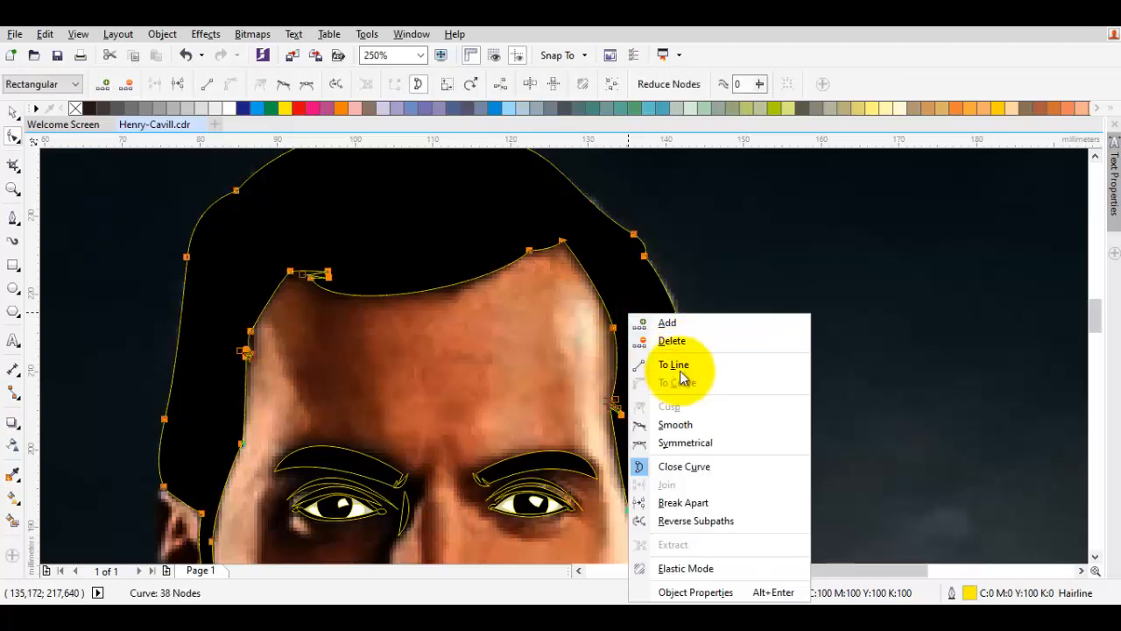
click(606, 302)
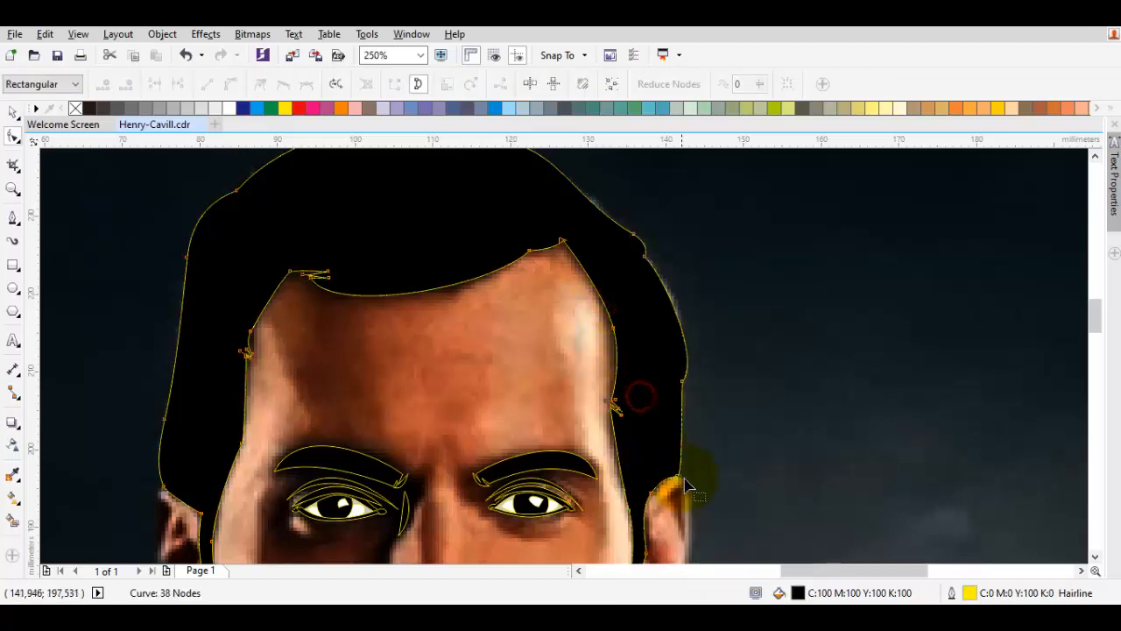
Reshape the outer hair edge just above the picture's right ear and deselect the shape.
drag(687, 474, 697, 436)
key(space)
click(698, 436)
Try to delete the node on the hair's outer edge just above the picture's left ear.
scroll(686, 414, down, 1)
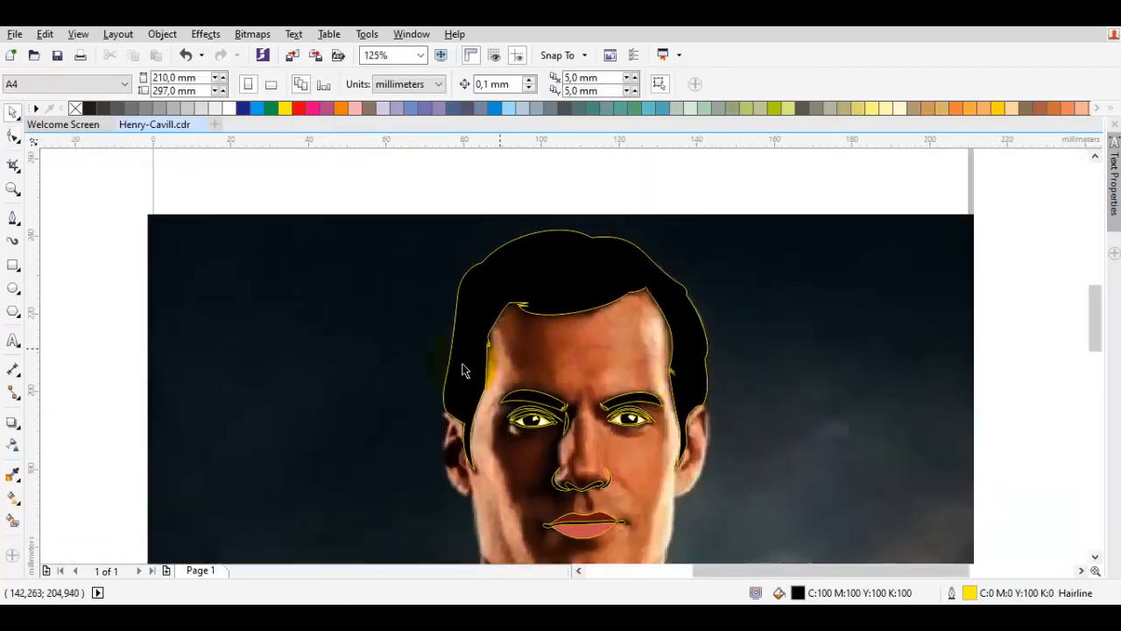
key(F10)
click(453, 372)
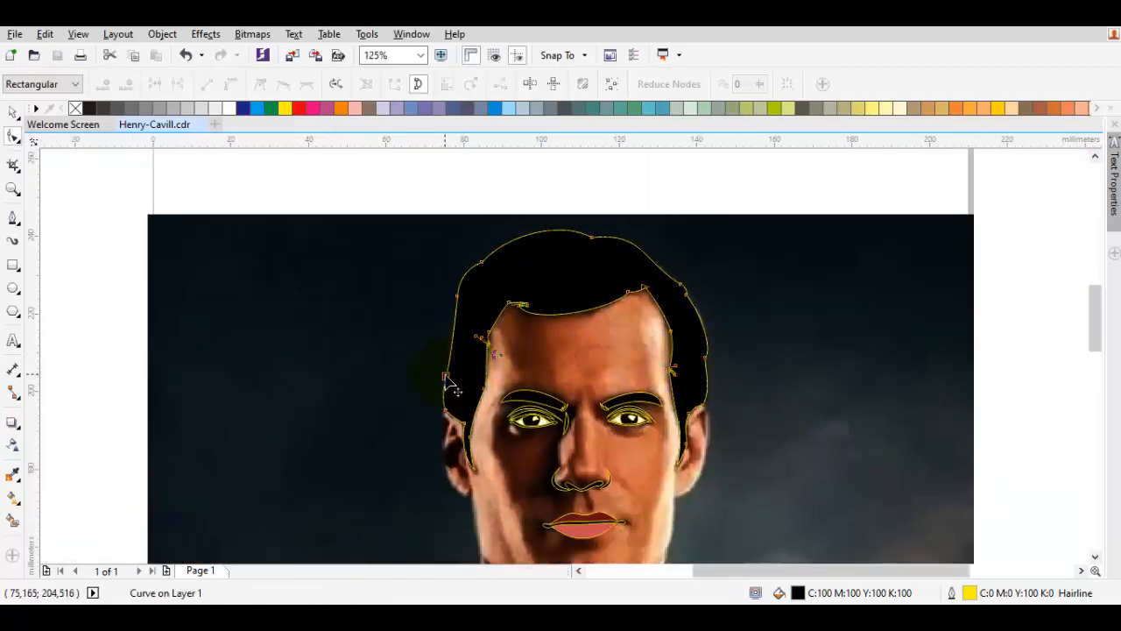
double_click(447, 375)
key(space)
scroll(453, 378, up, 1)
key(ctrl+z)
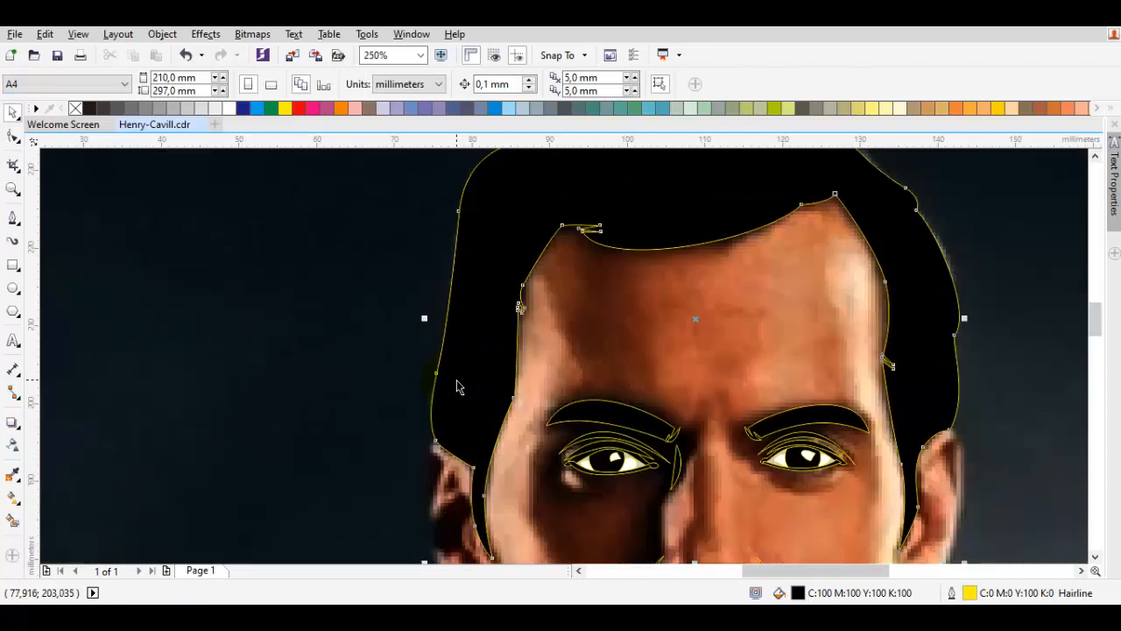
click(457, 380)
scroll(456, 381, down, 1)
key(space)
key(Escape)
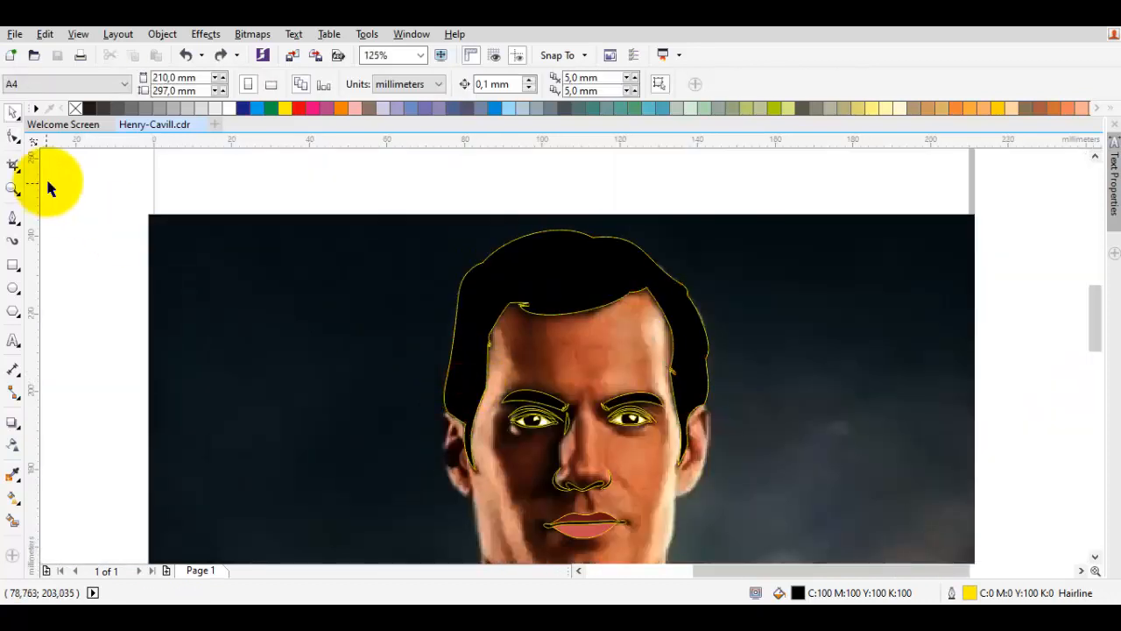
Select all objects and remove the yellow outlines from the traced shapes.
key(ctrl+a)
right_click(76, 109)
scroll(318, 262, down, 1)
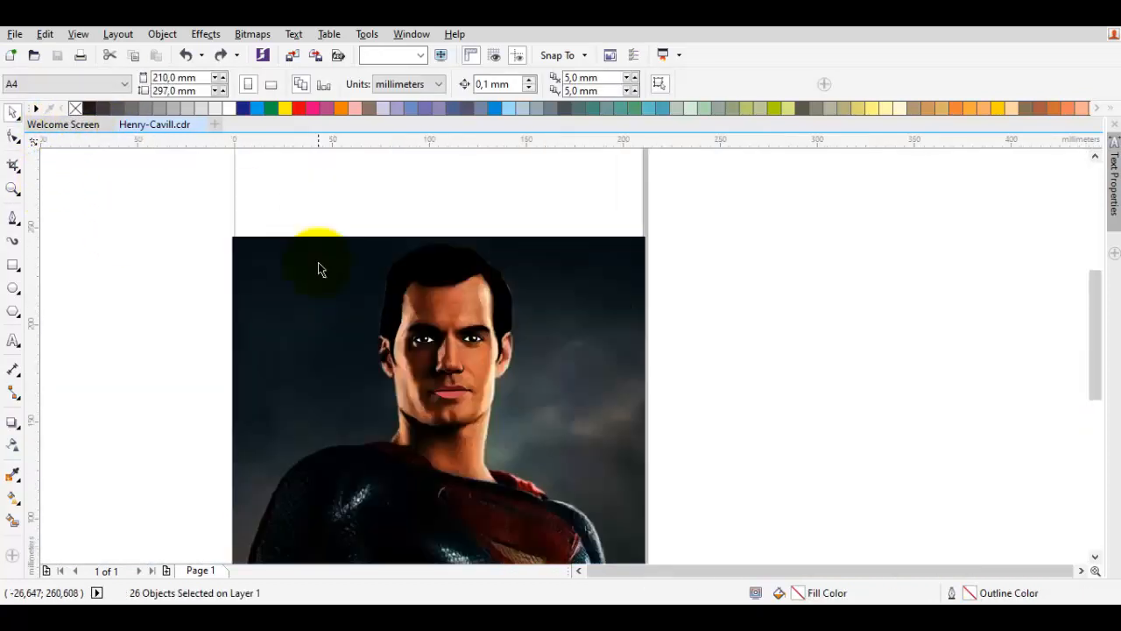
Move the photo aside to check the traced features on the blank page, and undo the move.
mouse_move(288, 283)
mouse_down()
mouse_move(657, 300)
mouse_move(654, 283)
mouse_up()
click(540, 329)
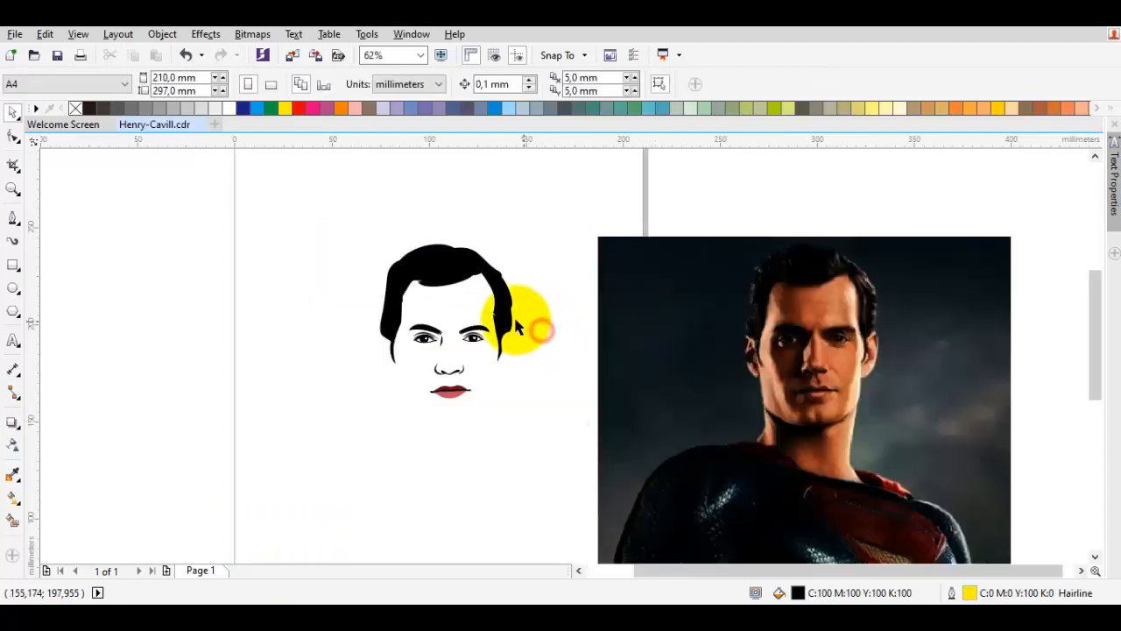
key(ctrl+z)
Start a new Bezier outline inside the hair and trace the outer edge of the picture's left ear down to the lobe.
scroll(401, 342, up, 1)
key(F5)
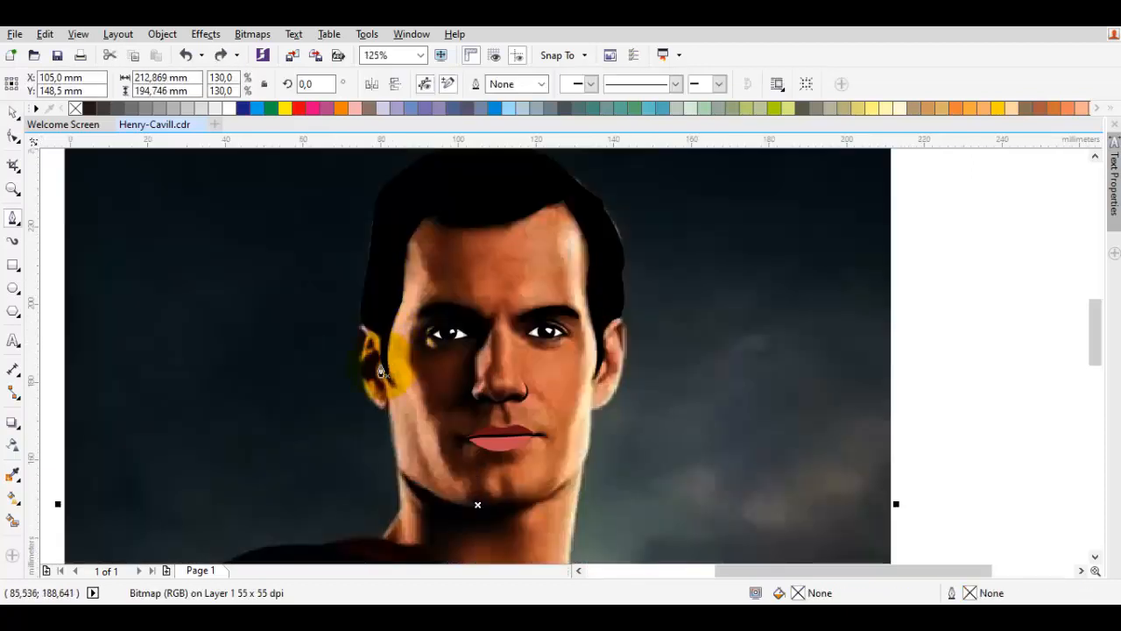
scroll(383, 368, up, 1)
scroll(355, 310, up, 1)
drag(362, 219, 290, 234)
drag(321, 372, 340, 305)
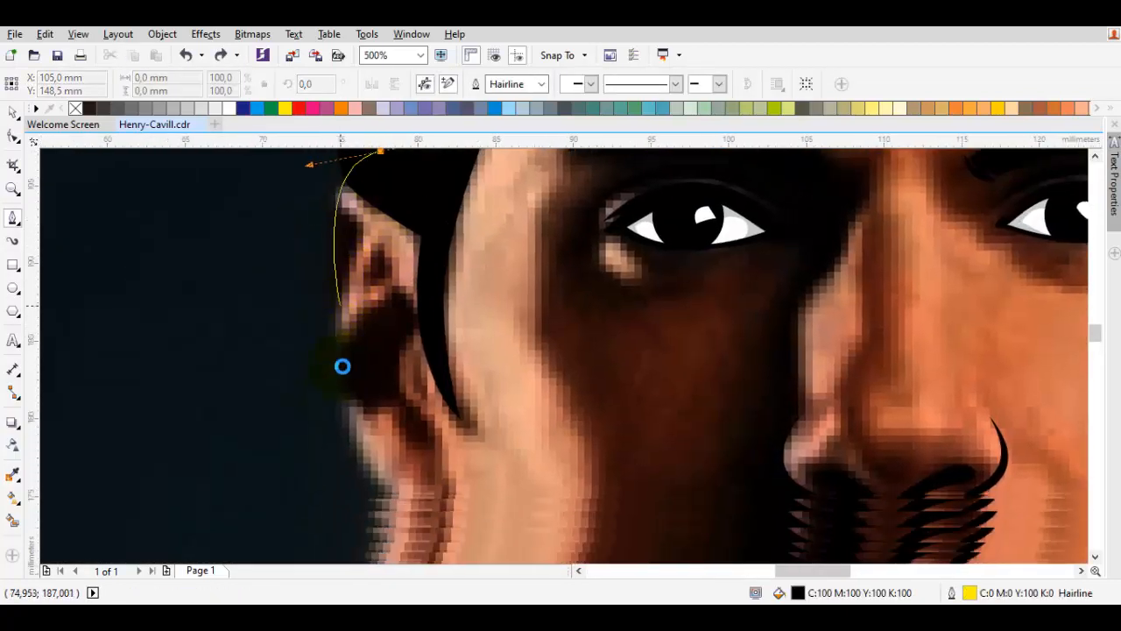
drag(335, 174, 263, 175)
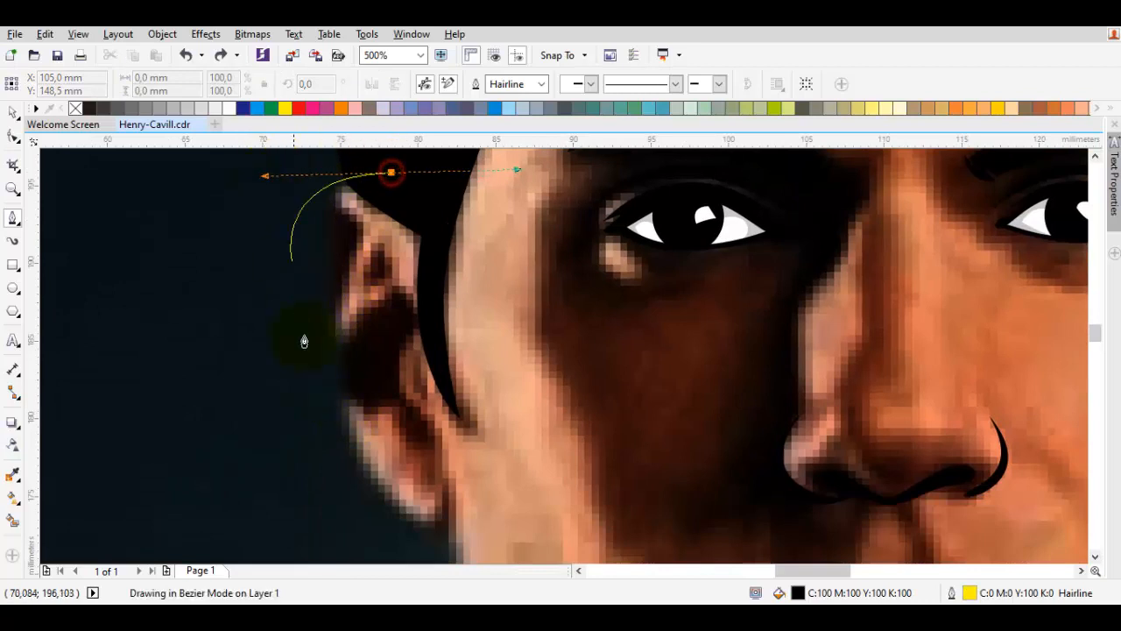
drag(356, 401, 356, 420)
drag(391, 491, 379, 413)
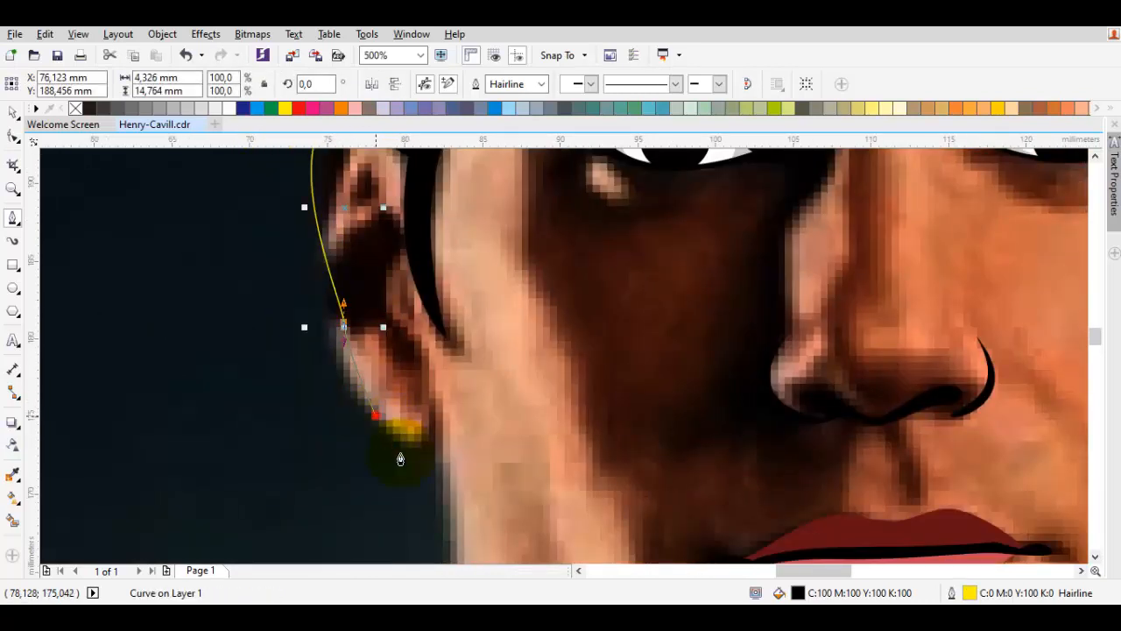
click(437, 445)
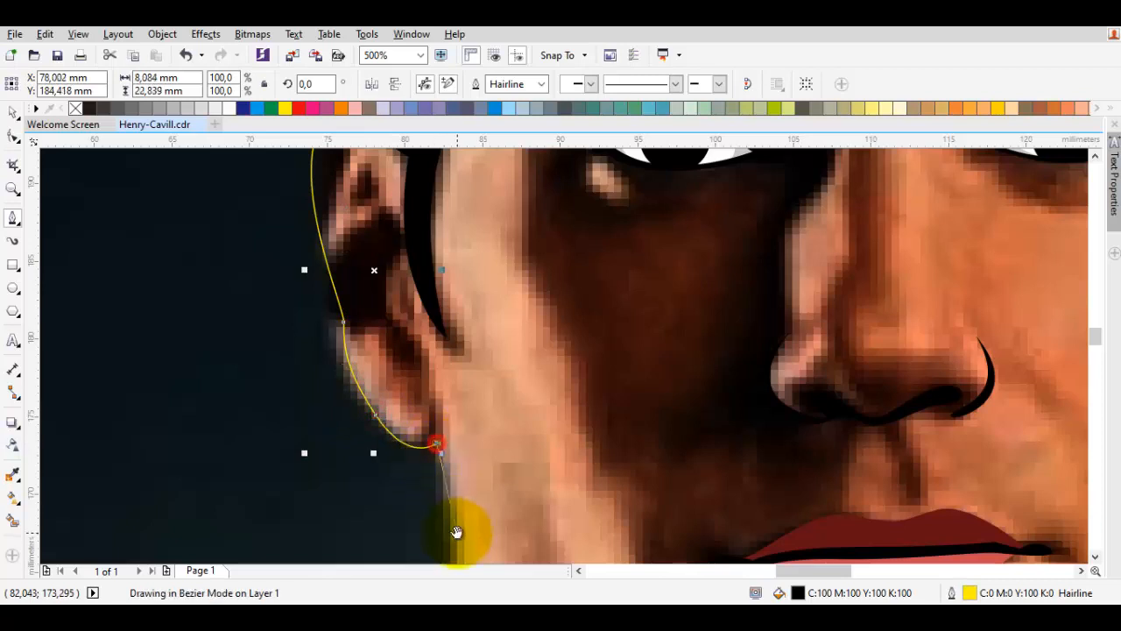
Continue the outline from the earlobe down the picture's left jaw and neck to the suit collar.
drag(456, 527, 436, 278)
drag(445, 385, 456, 433)
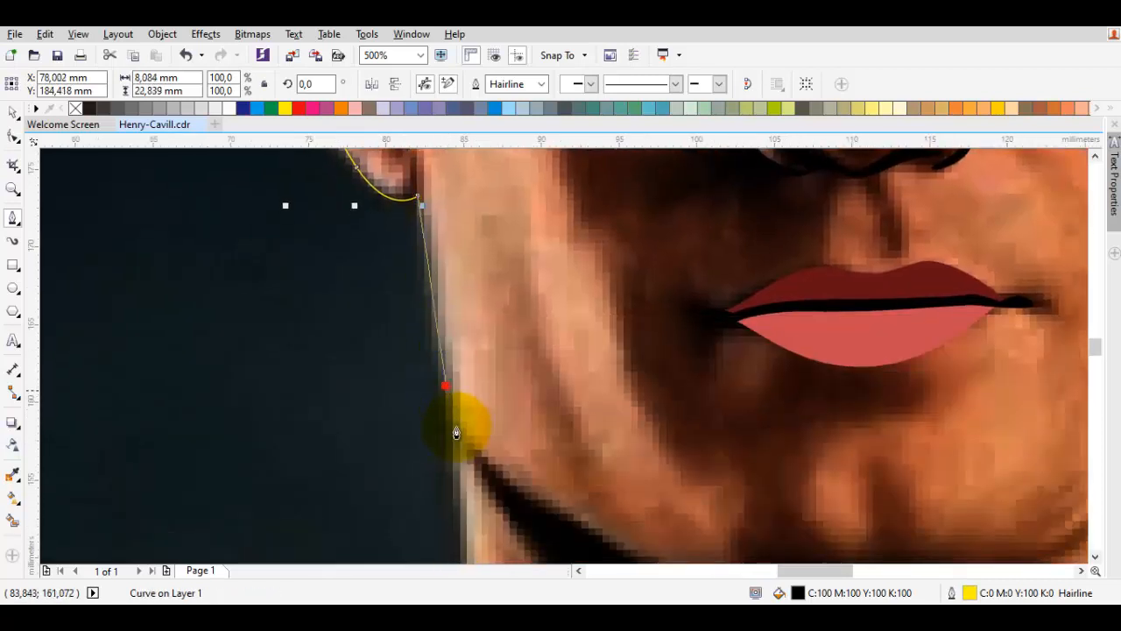
scroll(453, 457, down, 3)
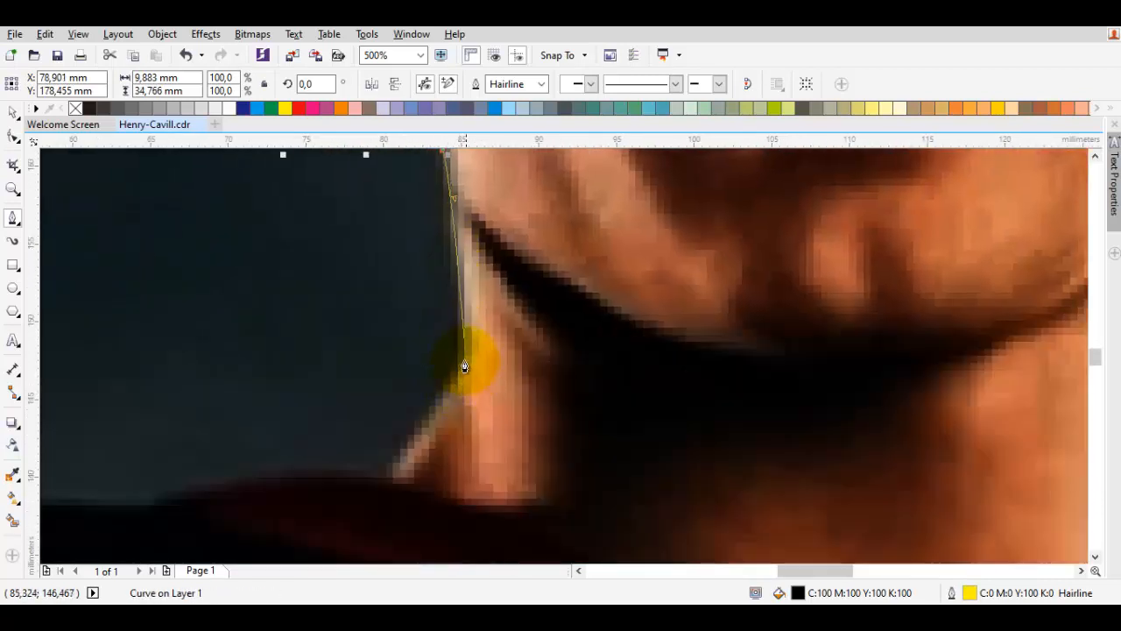
drag(462, 368, 462, 375)
drag(400, 458, 429, 364)
click(413, 384)
Trace the neckline along the collar to the corner at the picture's right side of the neck.
scroll(532, 419, down, 2)
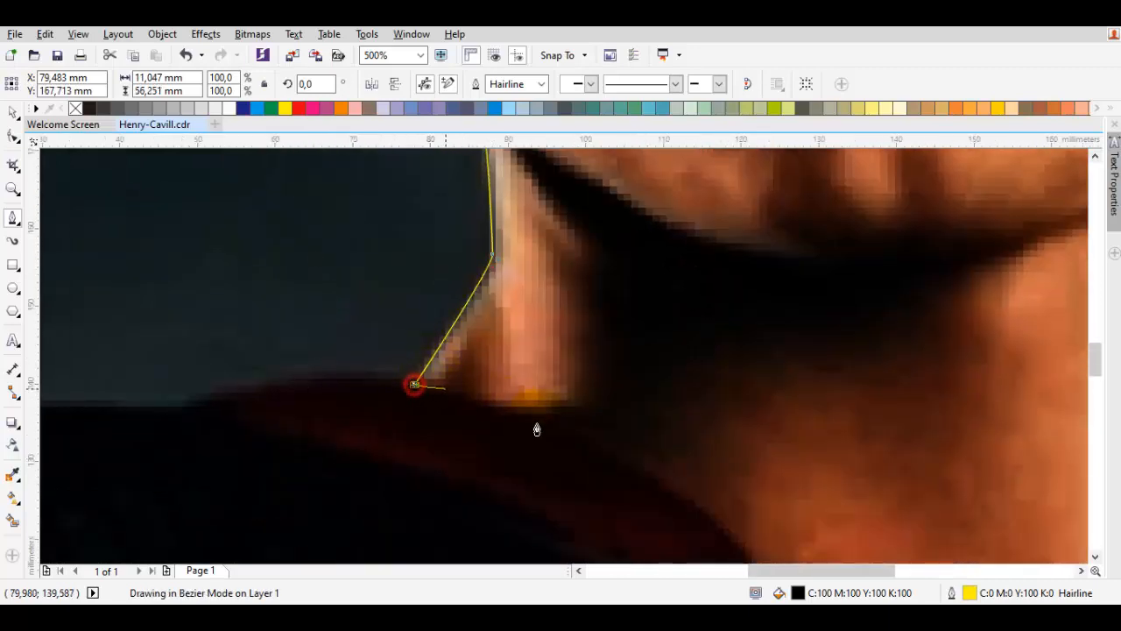
drag(565, 427, 429, 316)
scroll(428, 316, up, 2)
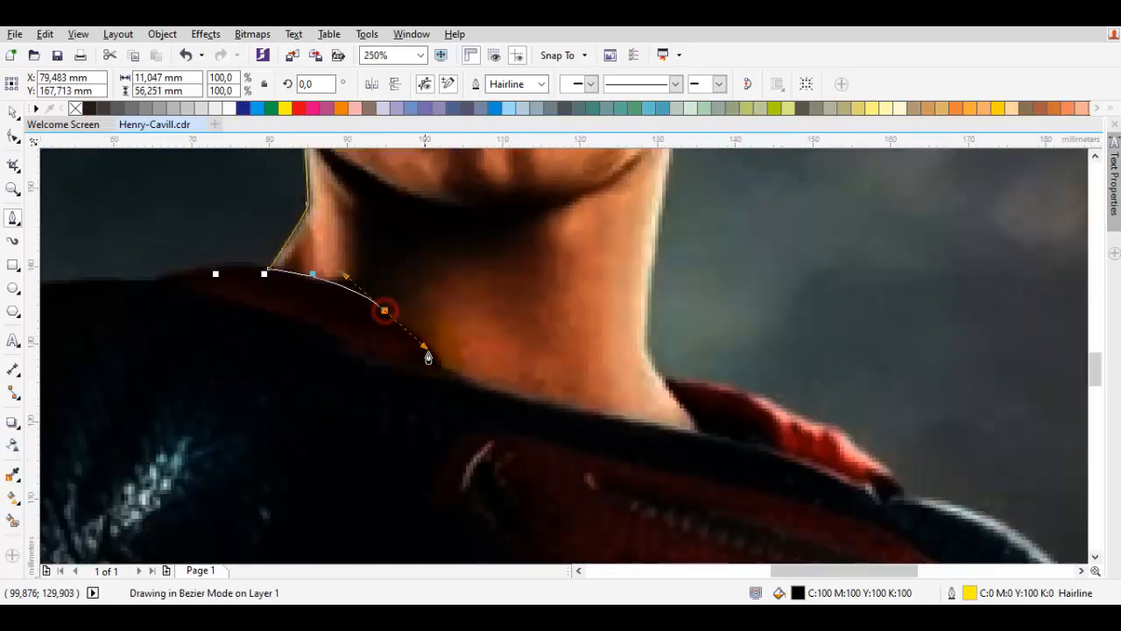
click(700, 435)
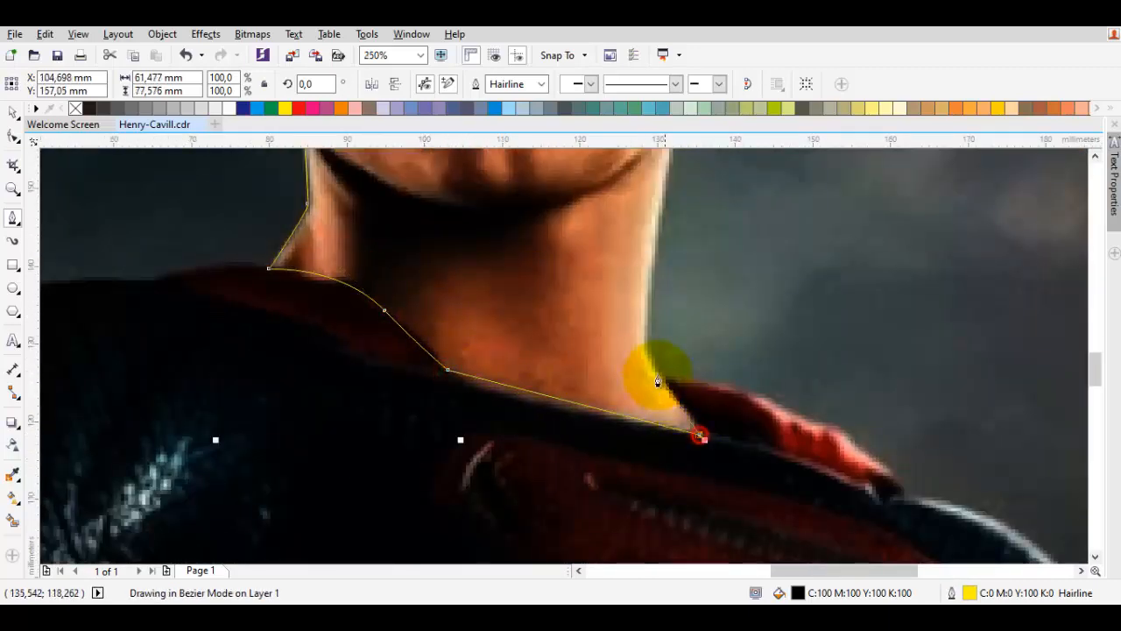
Continue the outline up the picture's right side of the neck and jaw to the base of the earlobe.
drag(644, 349, 664, 262)
drag(629, 338, 557, 510)
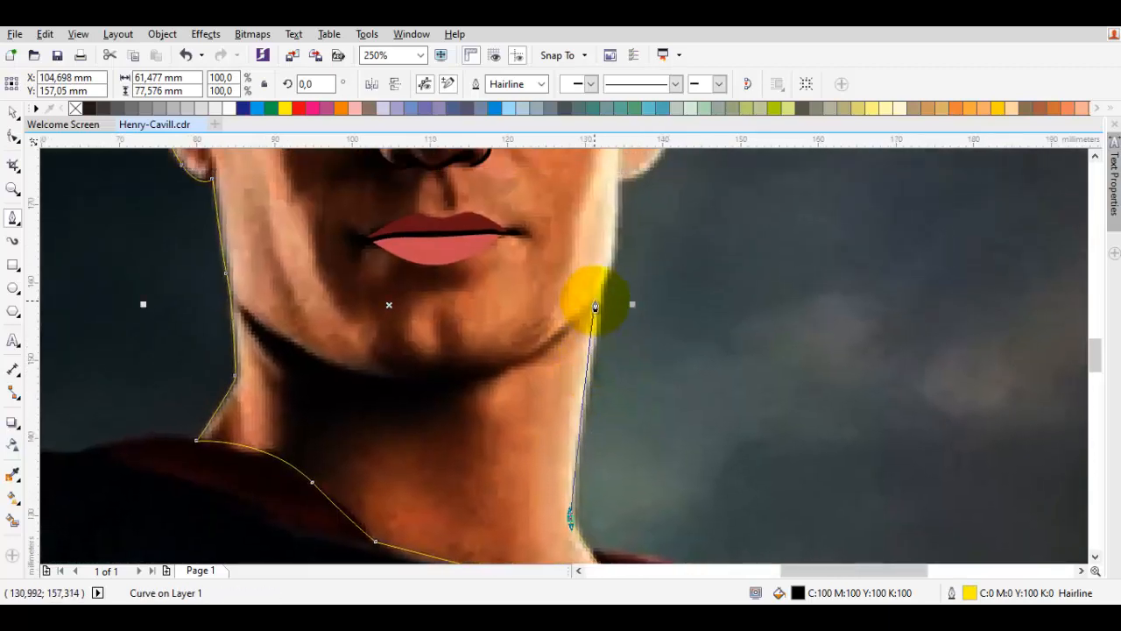
scroll(631, 233, up, 4)
scroll(506, 394, down, 4)
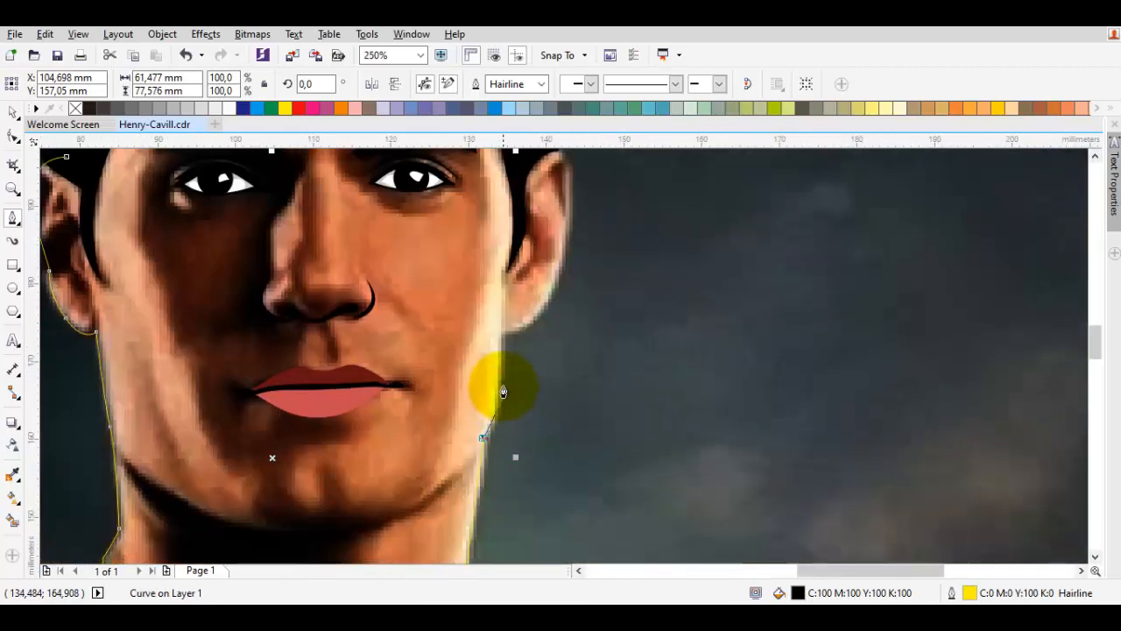
scroll(482, 419, up, 2)
click(486, 451)
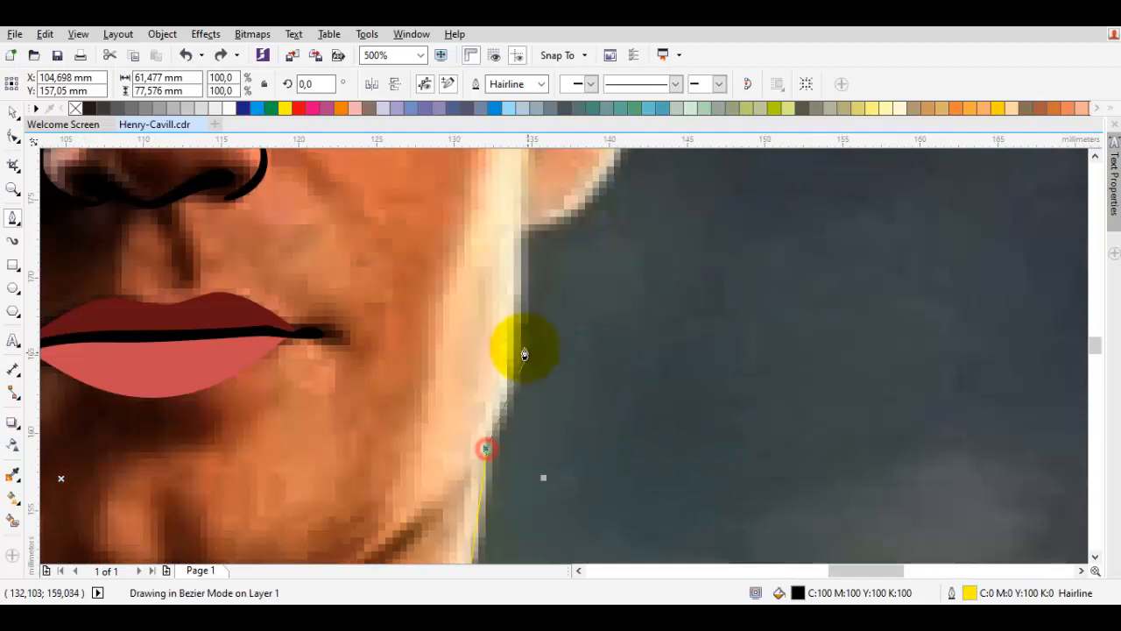
drag(516, 328, 514, 436)
click(524, 227)
Curve the outline around the outer edge of the picture's right ear and into the hair.
scroll(535, 229, down, 1)
drag(528, 362, 544, 285)
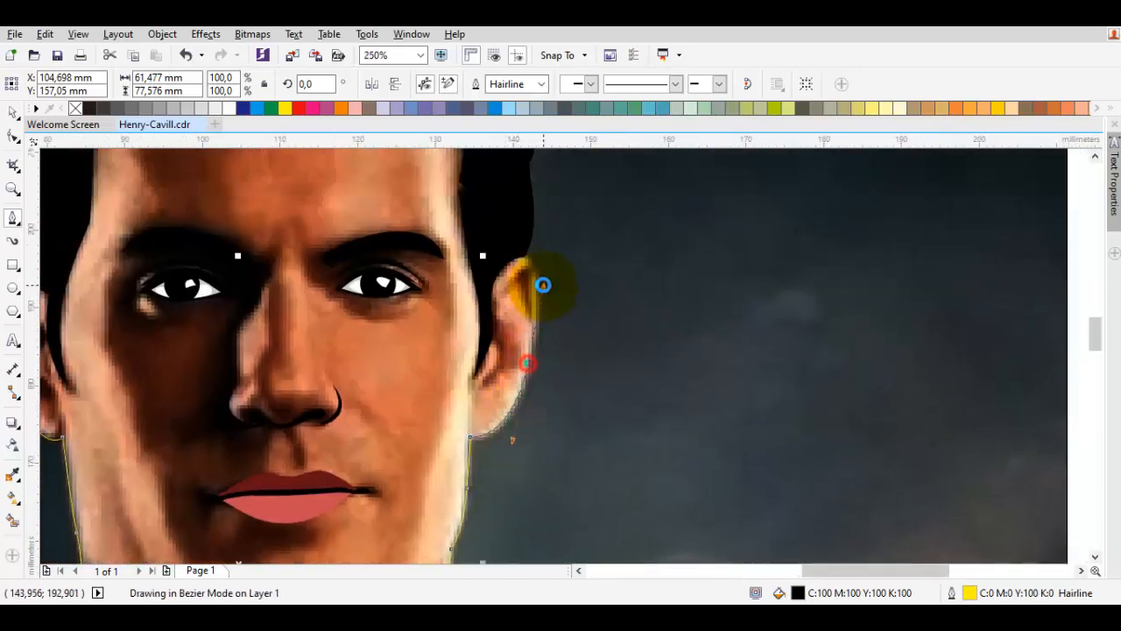
scroll(527, 251, up, 2)
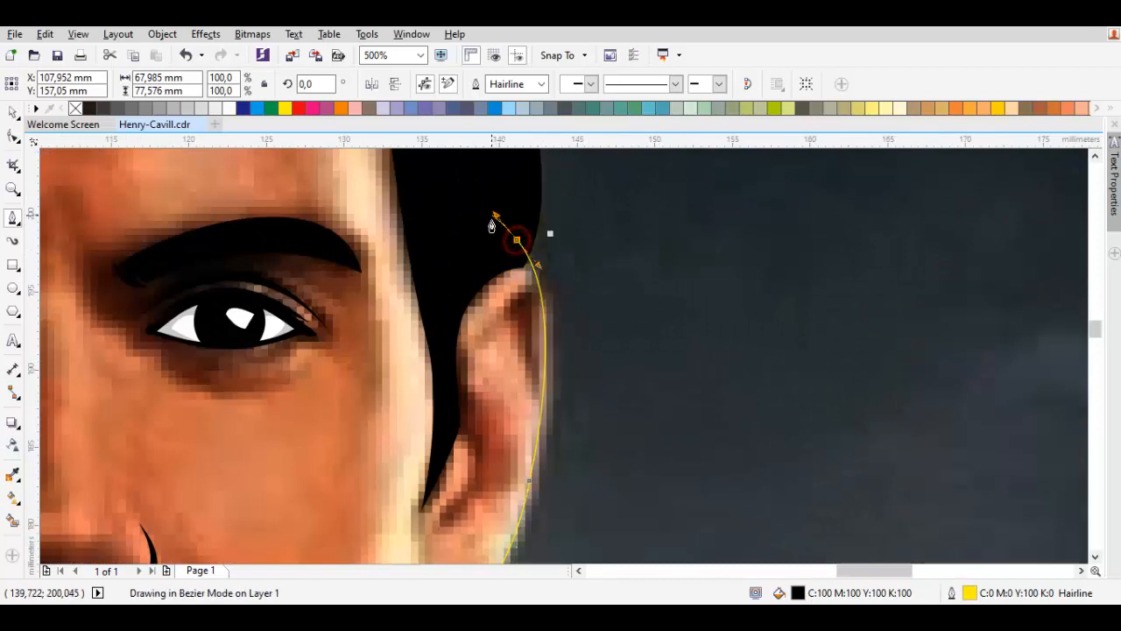
drag(492, 221, 490, 215)
Carry the outline over the head inside the hair area and close it at its starting node by the left ear.
scroll(491, 219, down, 1)
drag(492, 217, 490, 396)
drag(474, 322, 439, 212)
drag(436, 208, 484, 267)
drag(394, 204, 245, 205)
drag(153, 225, 500, 224)
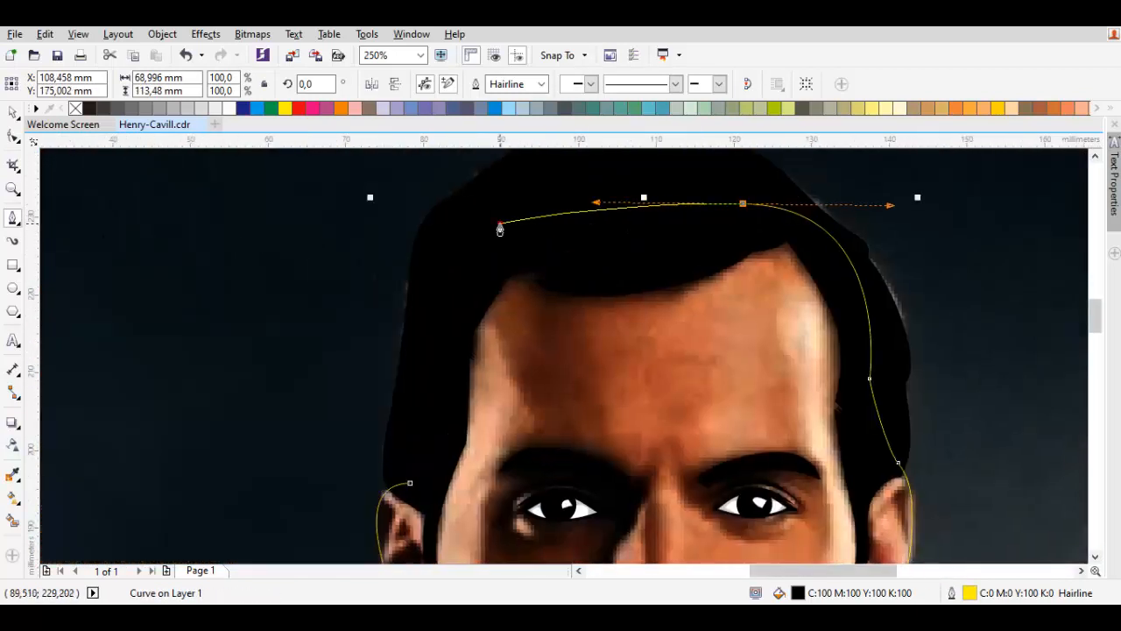
click(411, 488)
Order the head-and-neck shape directly in front of the photo, beneath the facial features, and set its outline width to 20 px.
scroll(408, 325, down, 2)
right_click(413, 386)
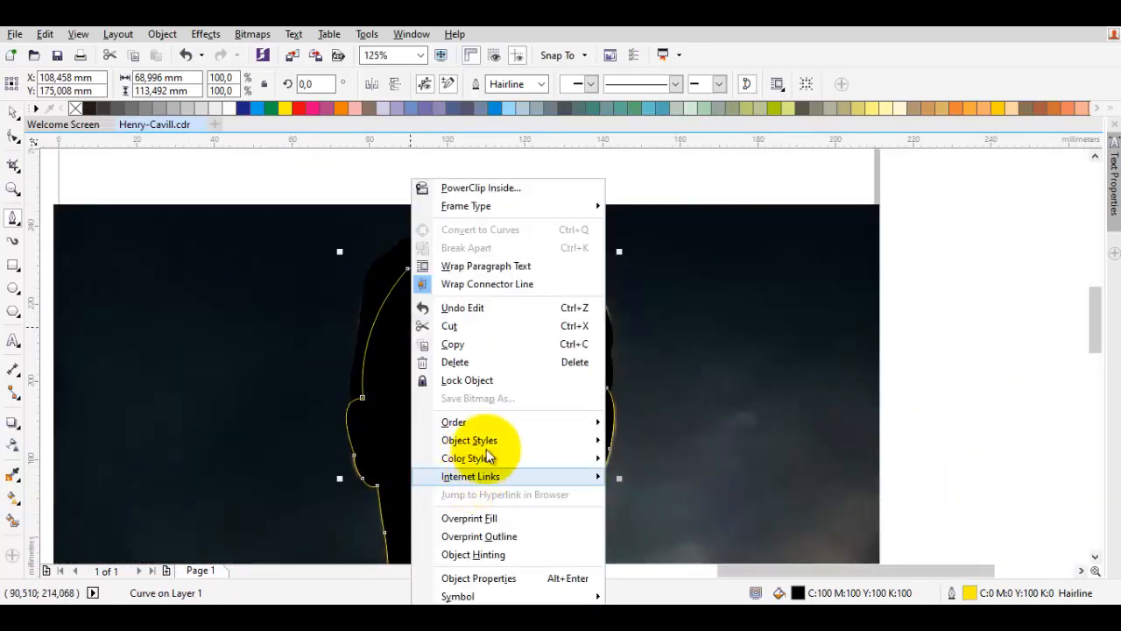
mouse_move(533, 423)
click(621, 540)
click(697, 462)
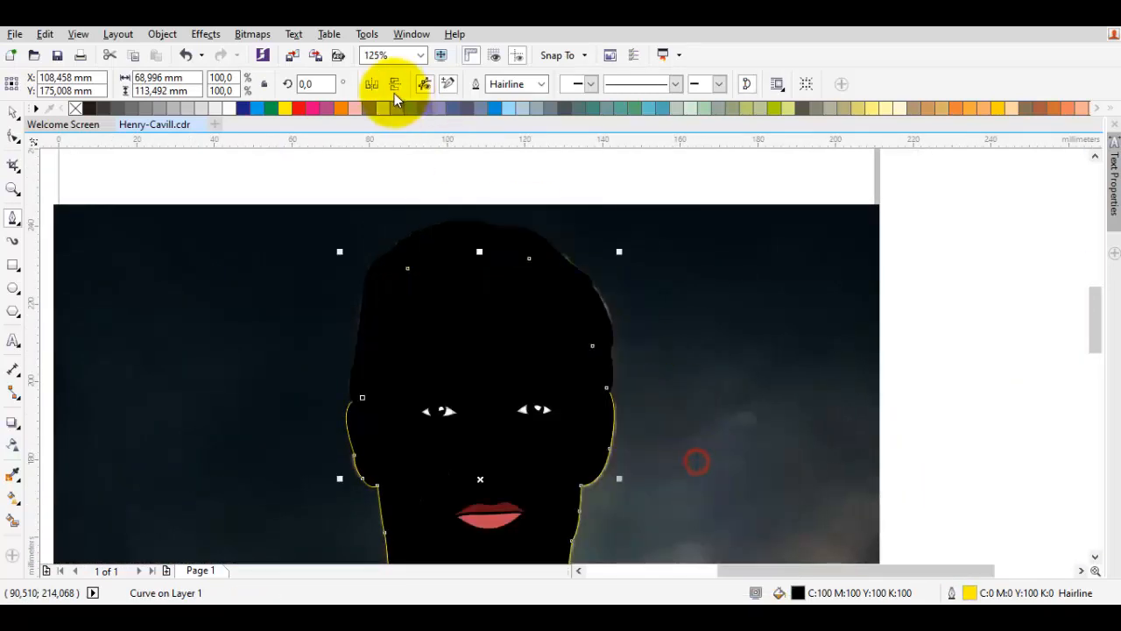
text(20)
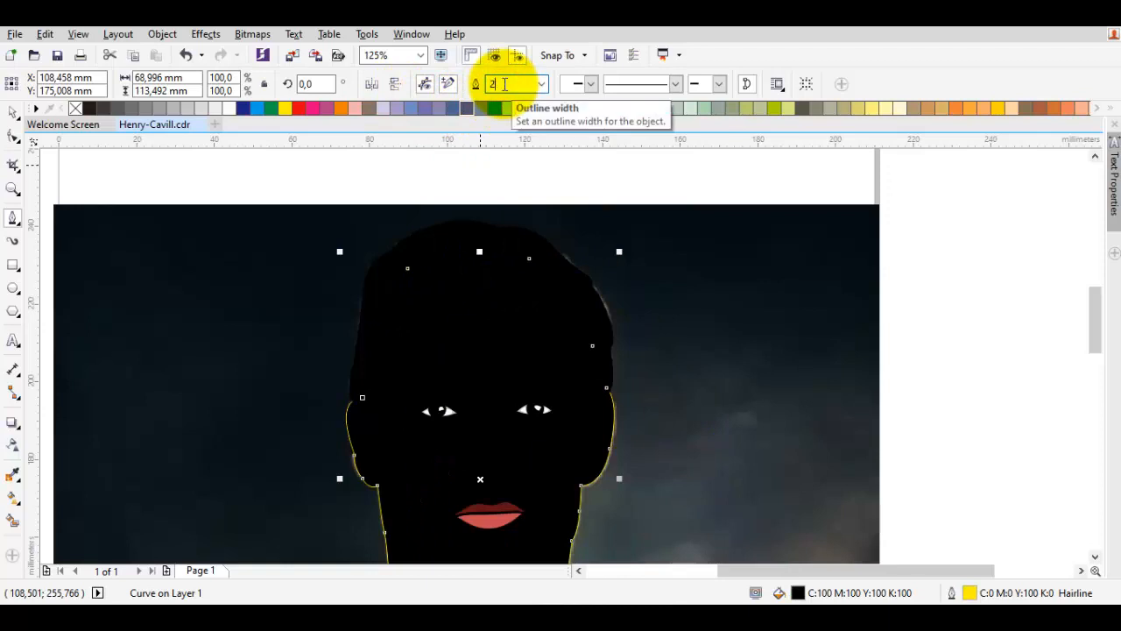
key(Return)
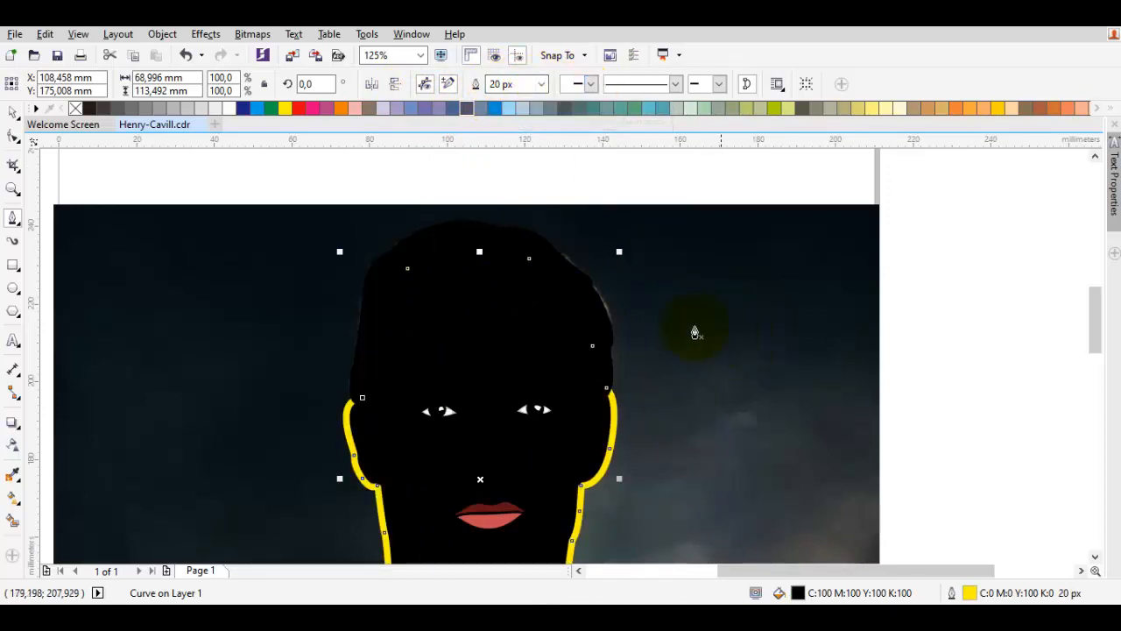
Delete the surplus nodes on the shape's right ear edge and right jaw.
drag(614, 472, 643, 338)
key(space)
double_click(621, 323)
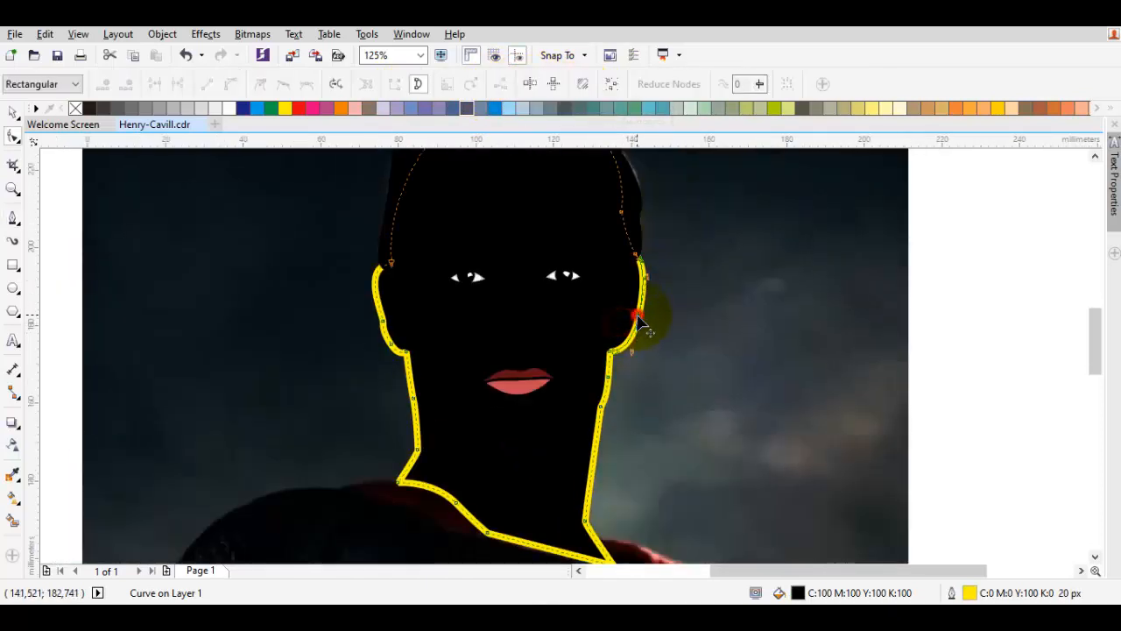
scroll(625, 380, up, 2)
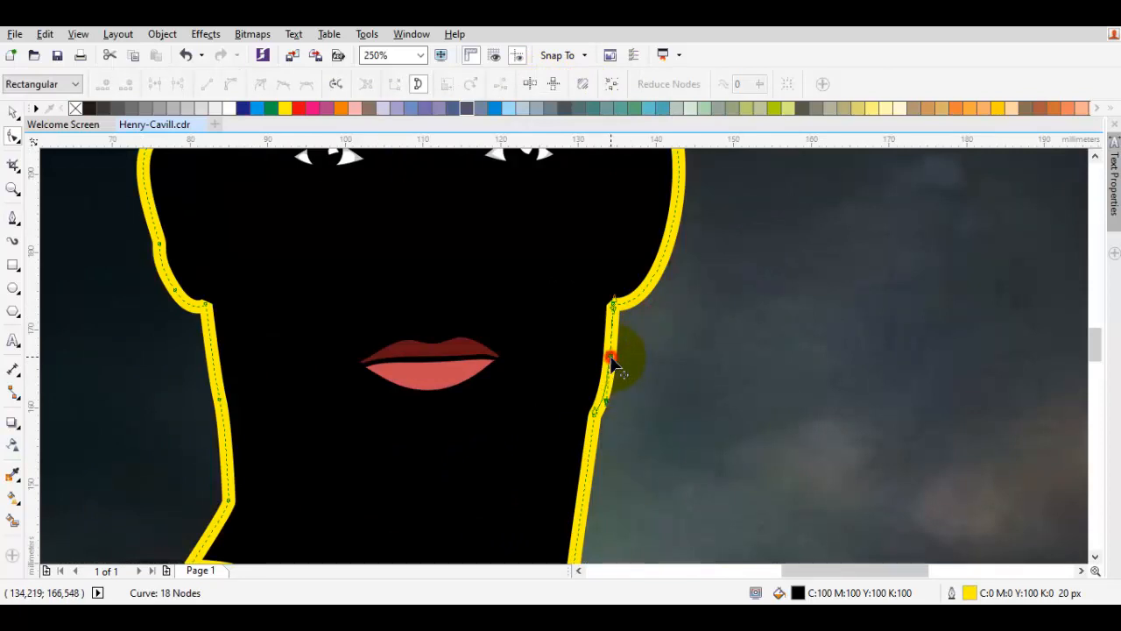
double_click(611, 357)
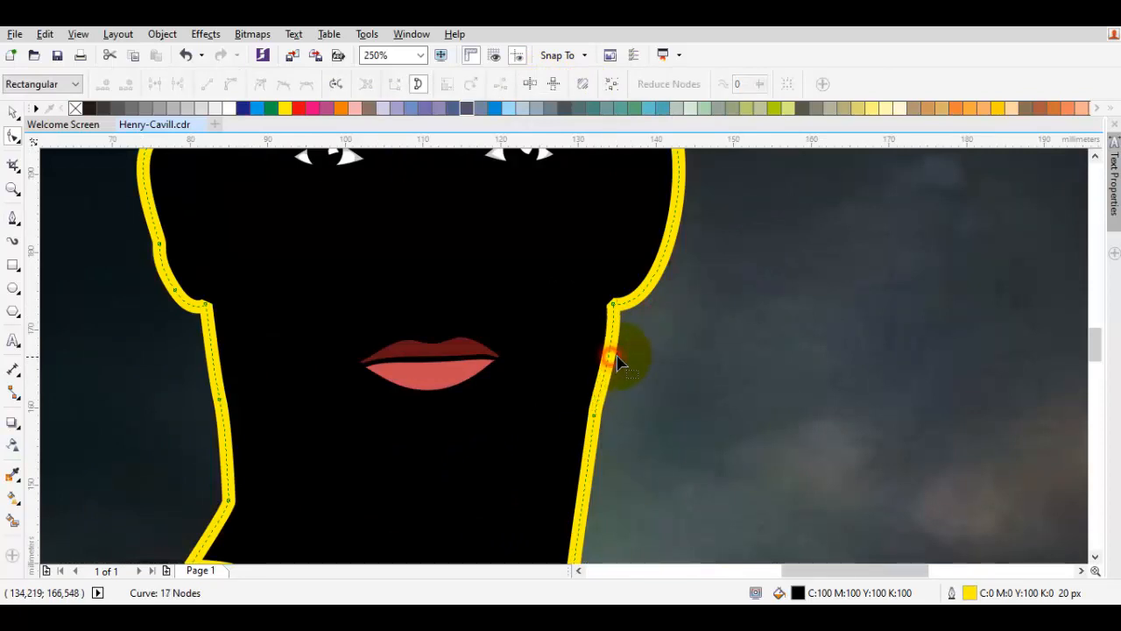
Remove the fill of the head-and-neck shape and convert all its nodes for further reshaping.
click(77, 108)
right_click(428, 219)
click(438, 308)
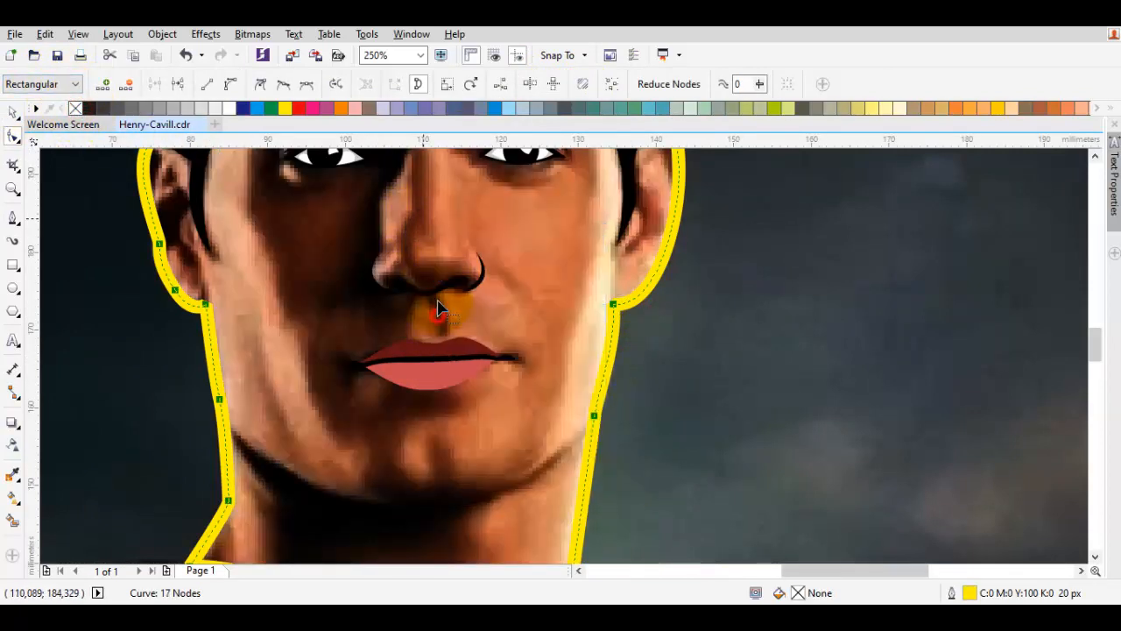
right_click(438, 308)
click(551, 324)
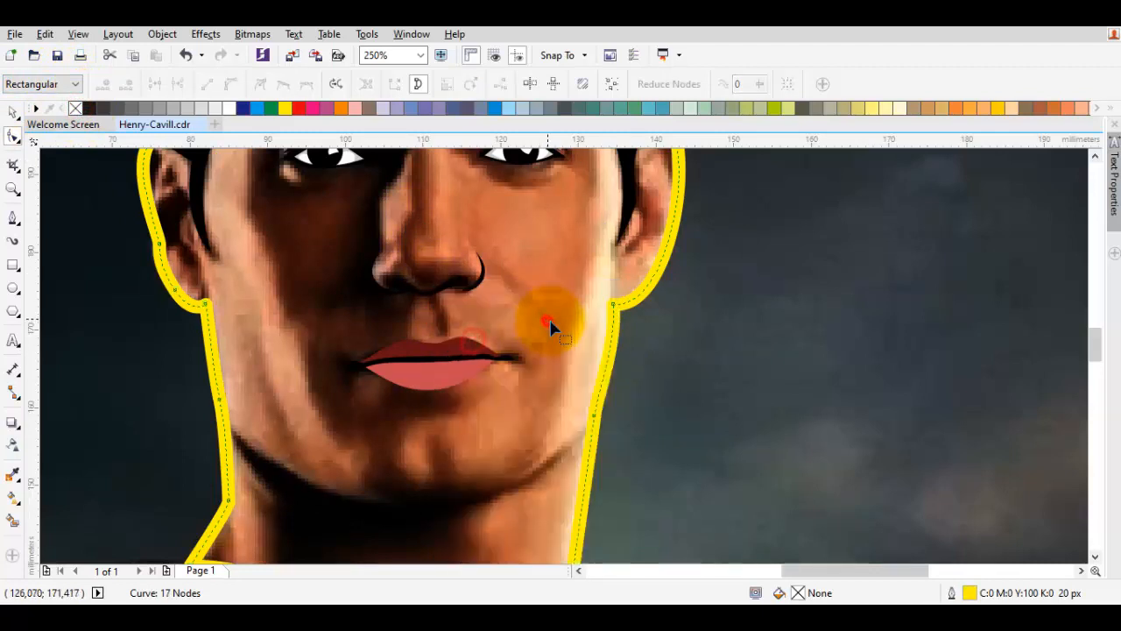
Adjust the node handles along the picture's right jaw so the outline follows the face edge below the earlobe.
click(596, 412)
scroll(594, 401, up, 2)
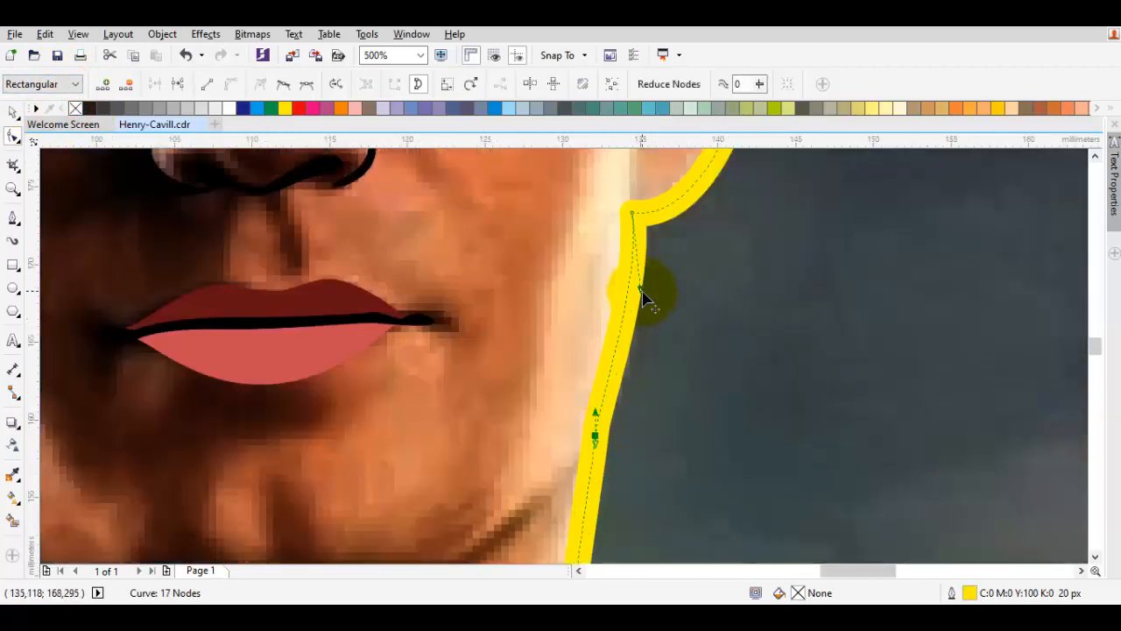
drag(642, 290, 638, 286)
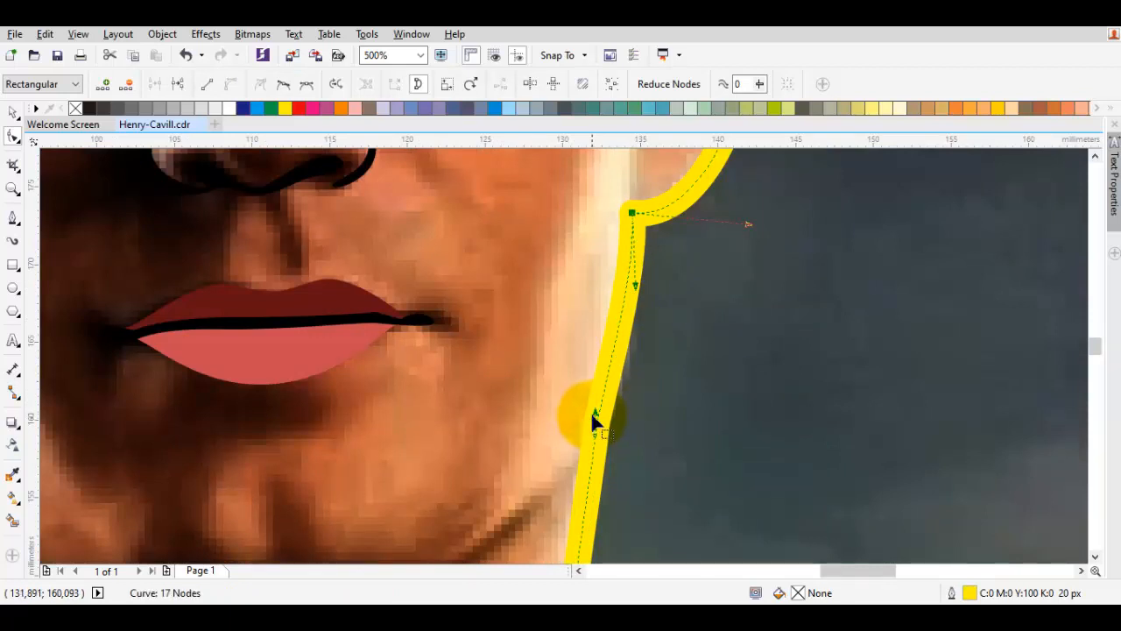
drag(594, 413, 613, 378)
Fill the head-and-neck shape with light blue (C60 M0 Y20 K0) and convert its outline to an object.
key(space)
scroll(637, 160, down, 2)
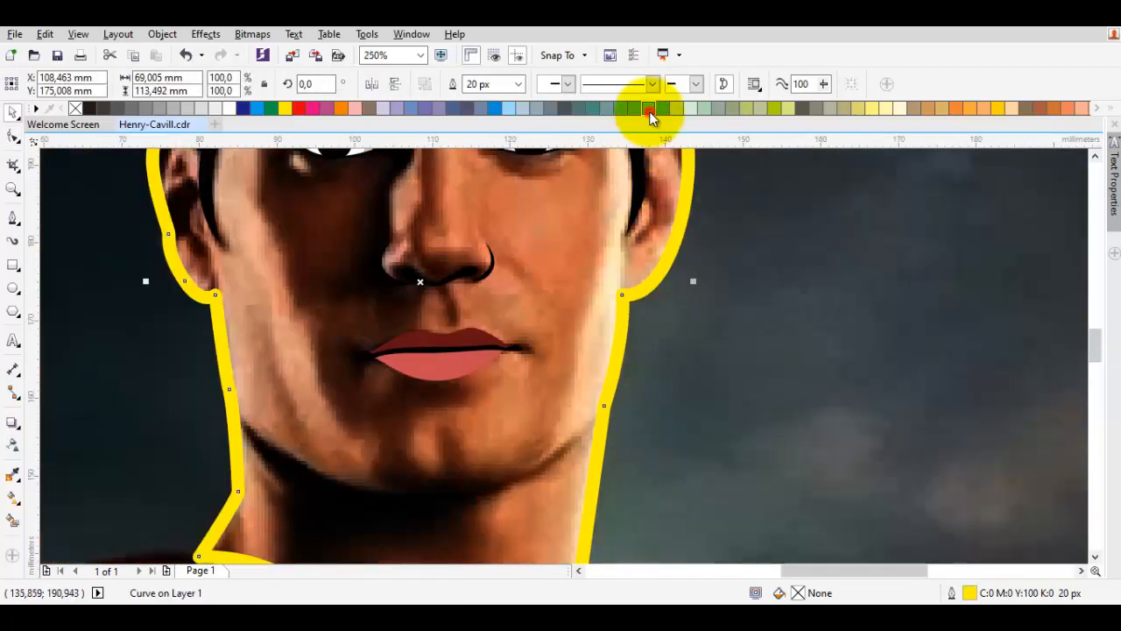
click(649, 108)
key(ctrl+shift+q)
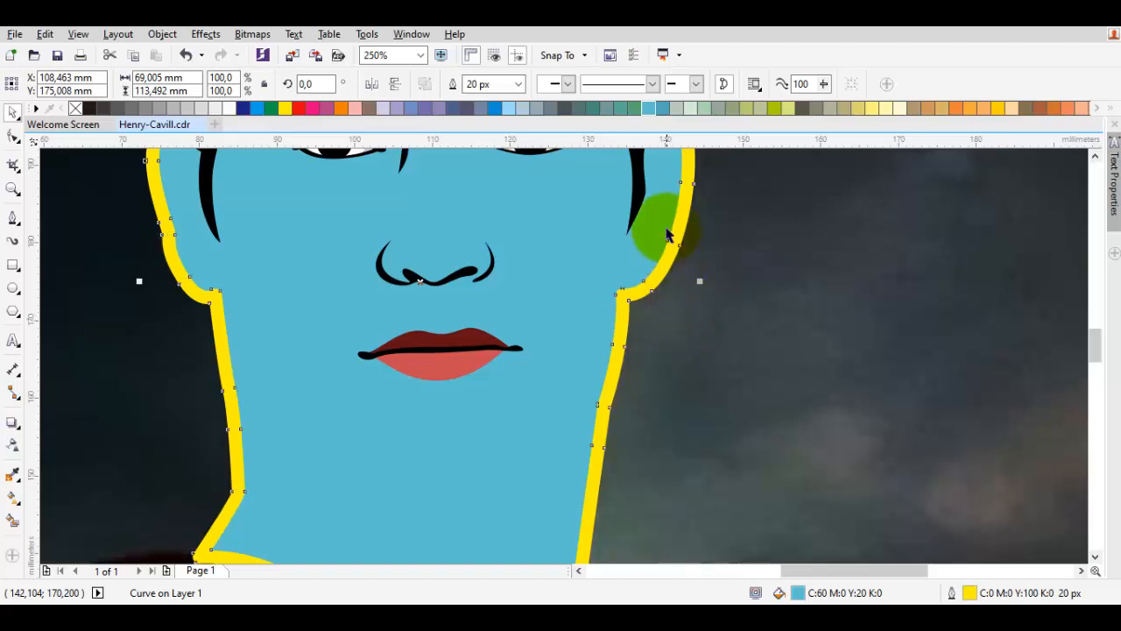
Recolour the head-and-neck shape's yellow outline object with the black sampled from the hair using the Color Eyedropper.
drag(662, 229, 623, 373)
key(i)
scroll(626, 253, up, 2)
click(622, 246)
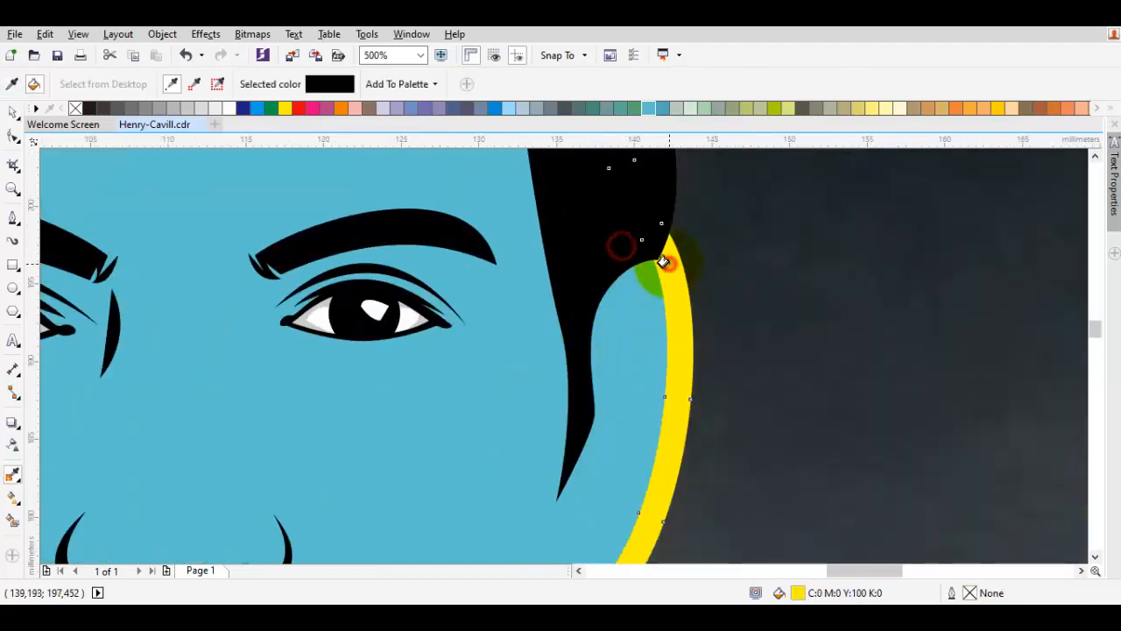
click(663, 261)
key(space)
Remove the fill of the light blue head-and-neck shape and give it a yellow hairline outline.
click(547, 312)
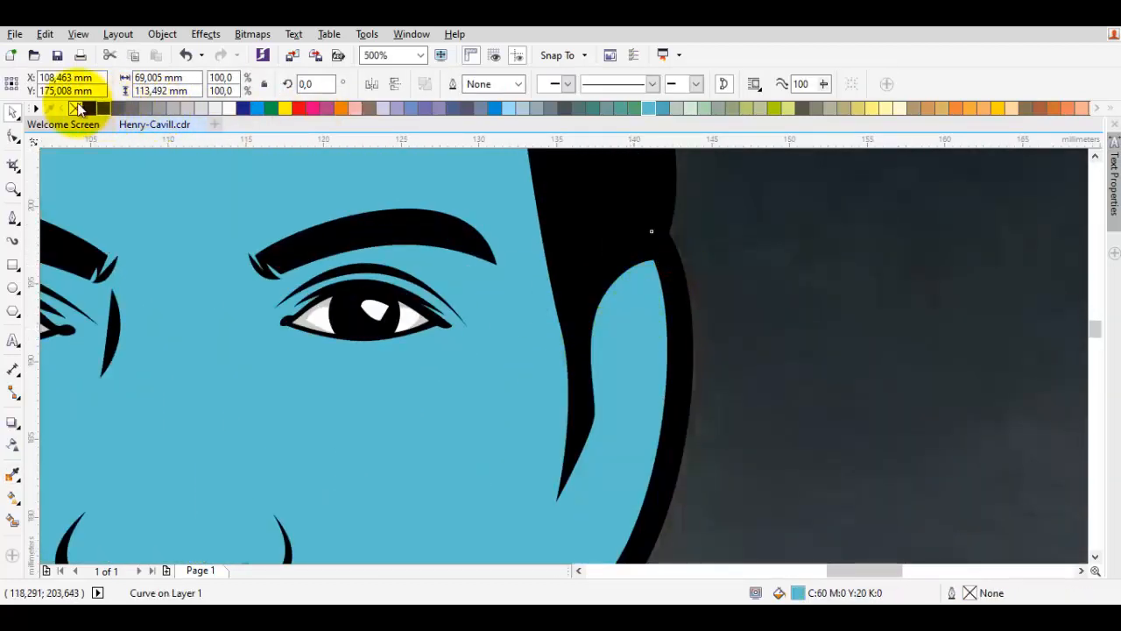
click(76, 107)
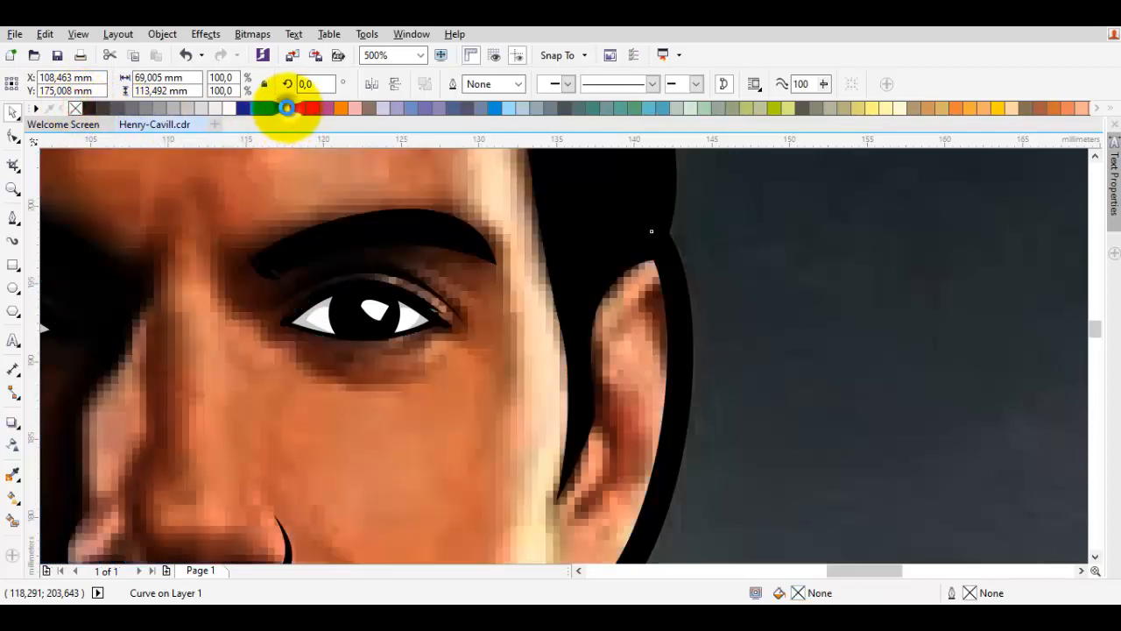
right_click(288, 108)
Draw a curved jawline about 47 mm wide with the Pen tool, running under the chin between both sides of the face outline.
scroll(397, 169, down, 1)
drag(391, 401, 608, 264)
scroll(346, 411, up, 2)
key(space)
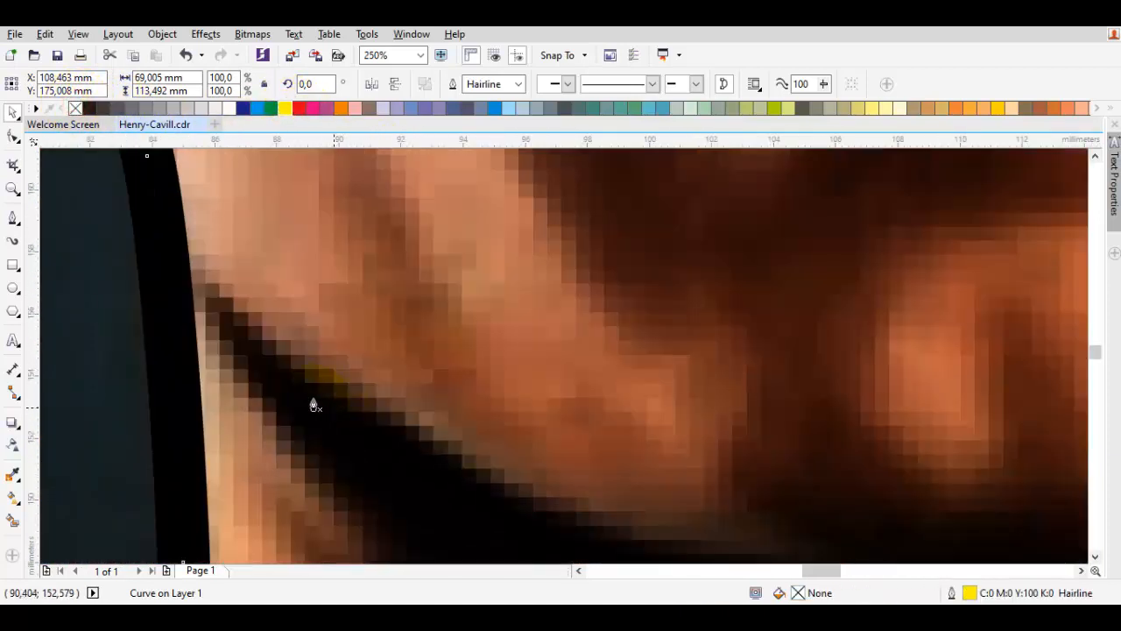
drag(163, 256, 589, 389)
scroll(285, 394, down, 3)
scroll(285, 395, up, 3)
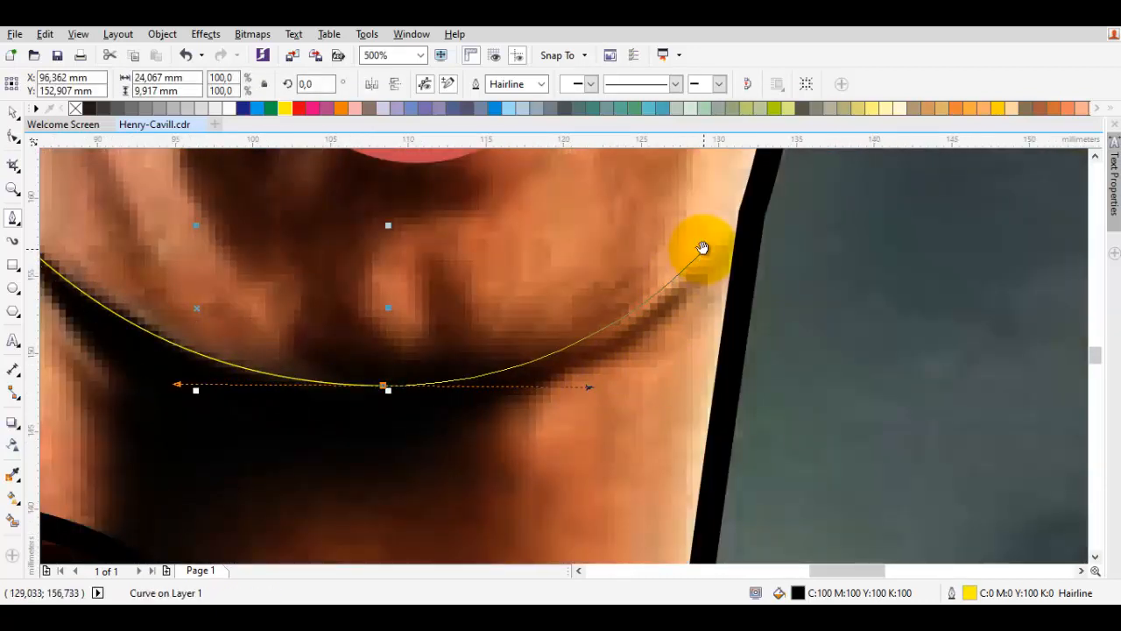
scroll(703, 248, up, 1)
click(706, 278)
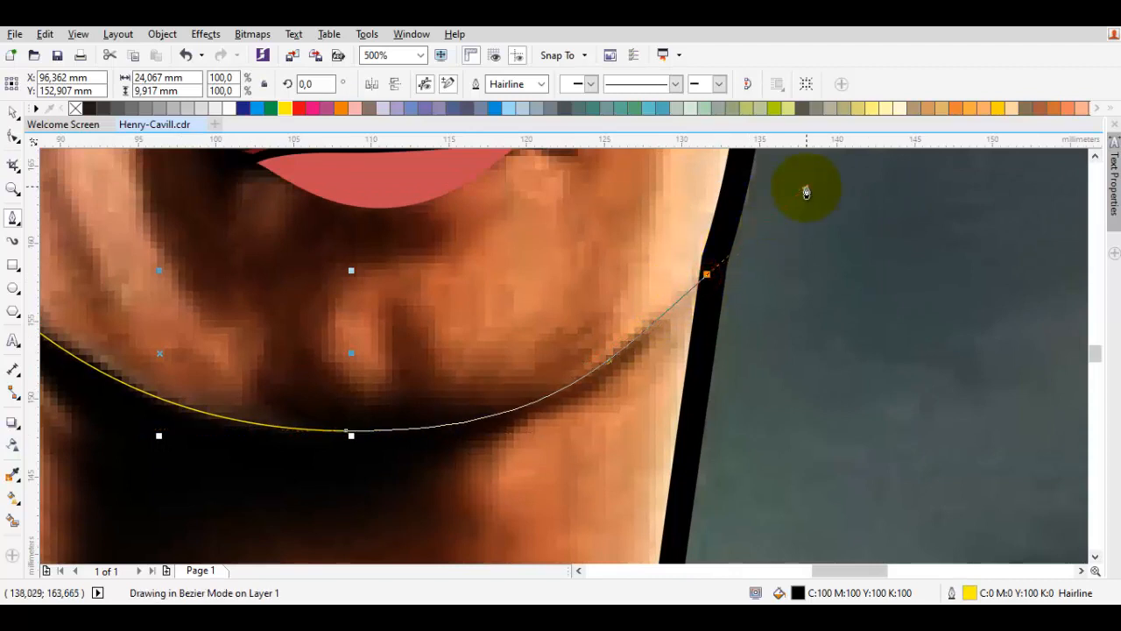
key(space)
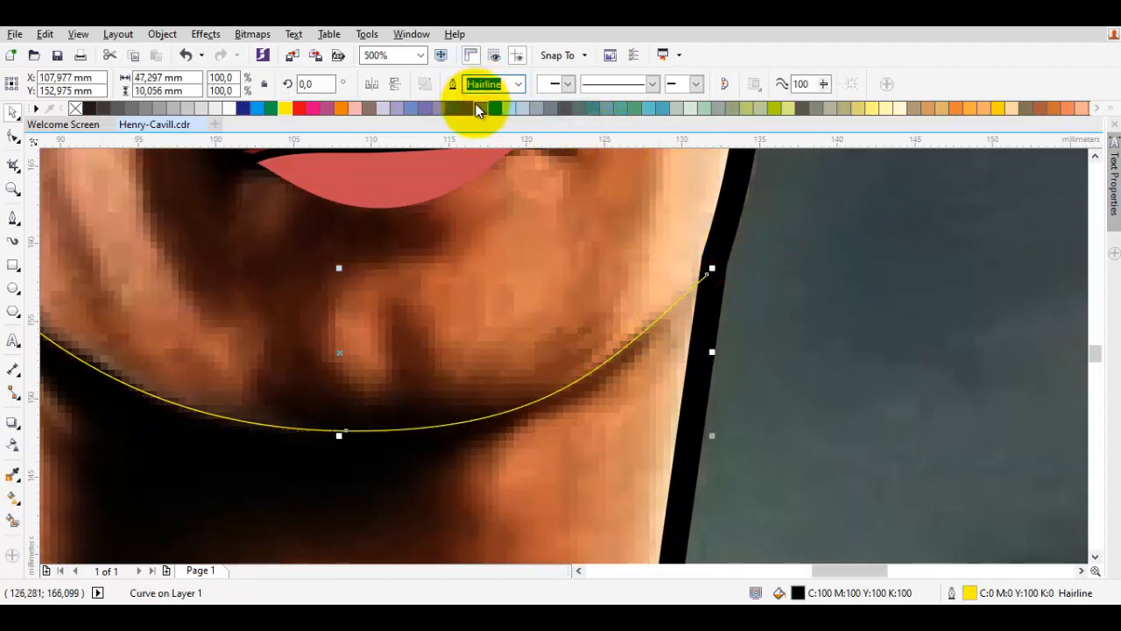
Set the jawline's outline width to 20 px and extend its end into the black face outline on the picture's right.
text(20)
key(Return)
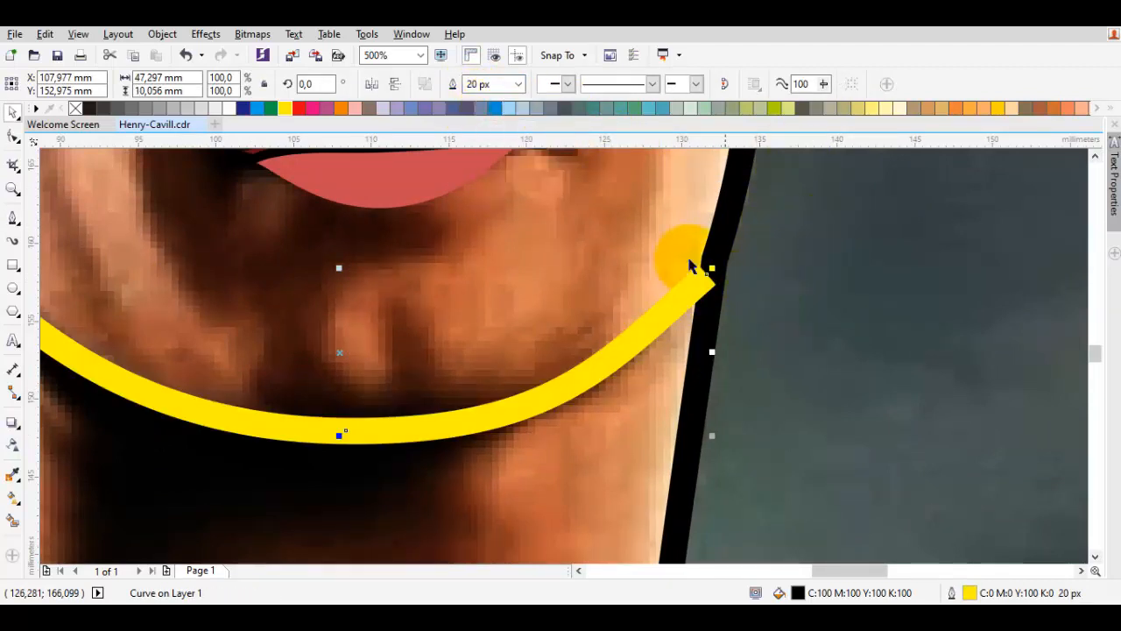
scroll(698, 307, up, 4)
double_click(698, 308)
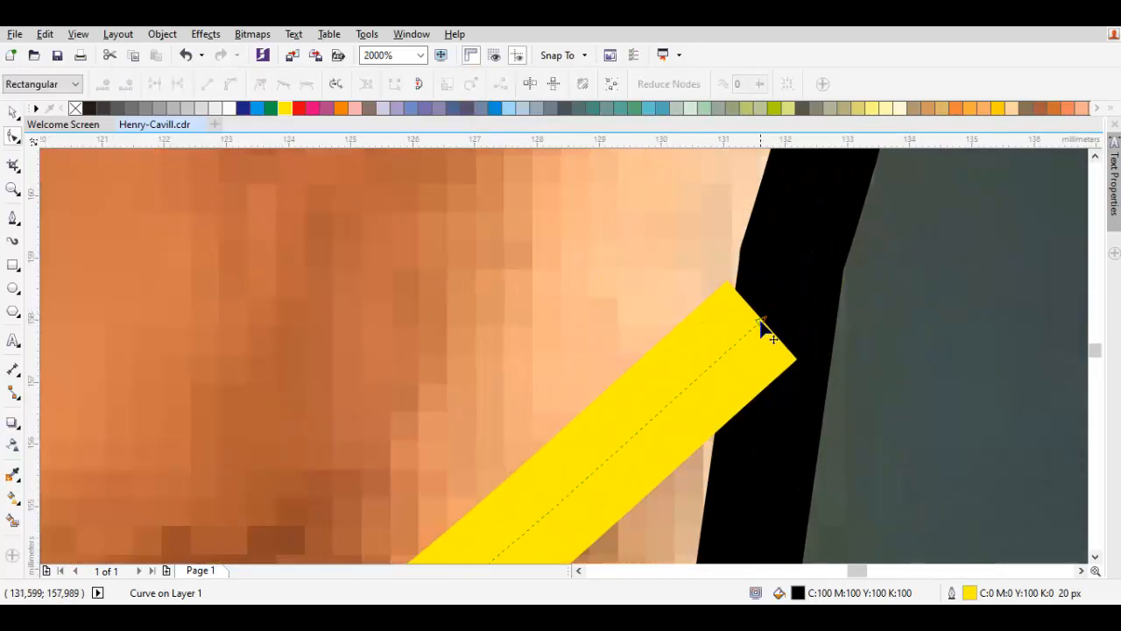
mouse_move(761, 323)
mouse_down()
mouse_move(806, 275)
mouse_move(797, 277)
mouse_move(859, 298)
mouse_up()
key(space)
scroll(789, 279, down, 2)
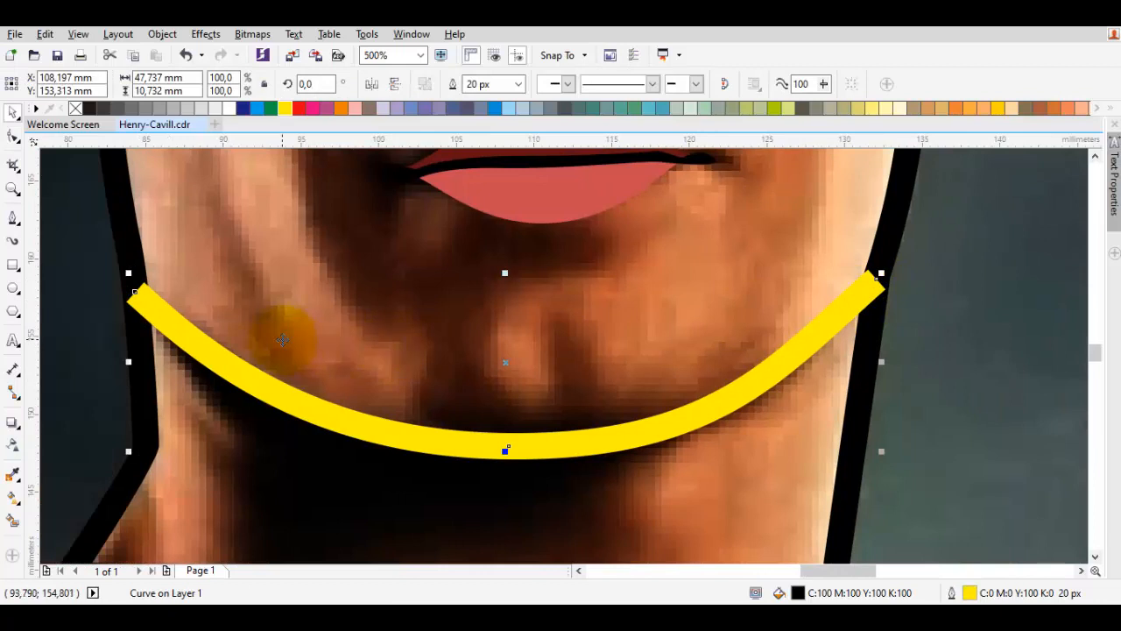
Convert the jawline's outline to an object and delete the leftover original curve.
key(ctrl+shift+q)
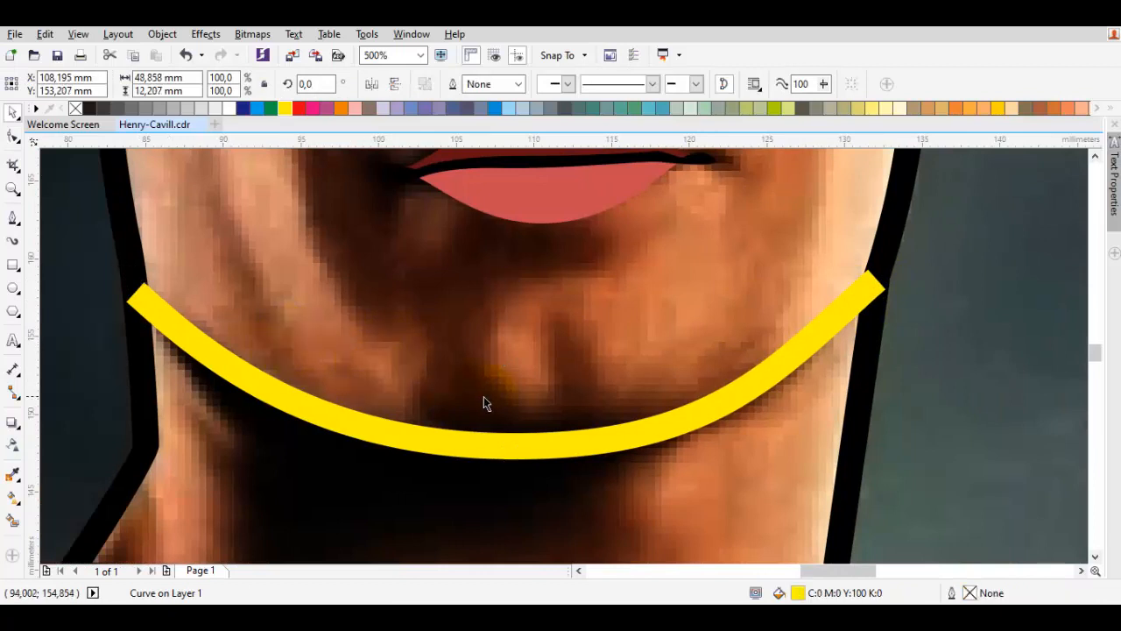
drag(501, 408, 517, 359)
key(Delete)
Colour the yellow jawline object with the black sampled from the face outline using the Color Eyedropper.
scroll(885, 292, up, 2)
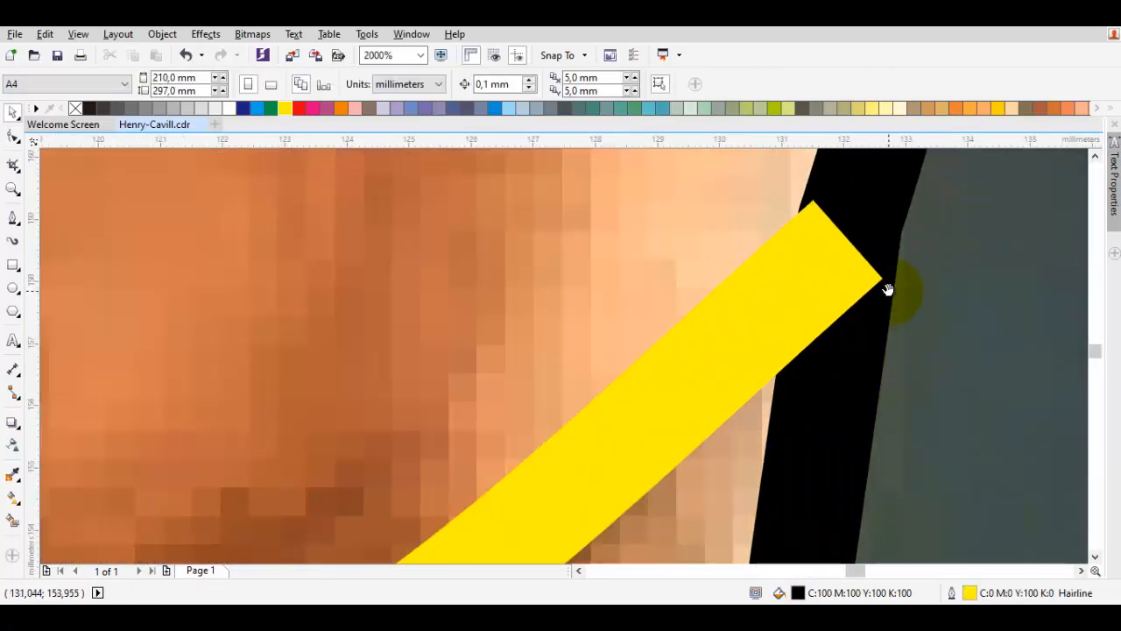
drag(886, 288, 869, 312)
key(i)
click(849, 250)
click(816, 294)
key(space)
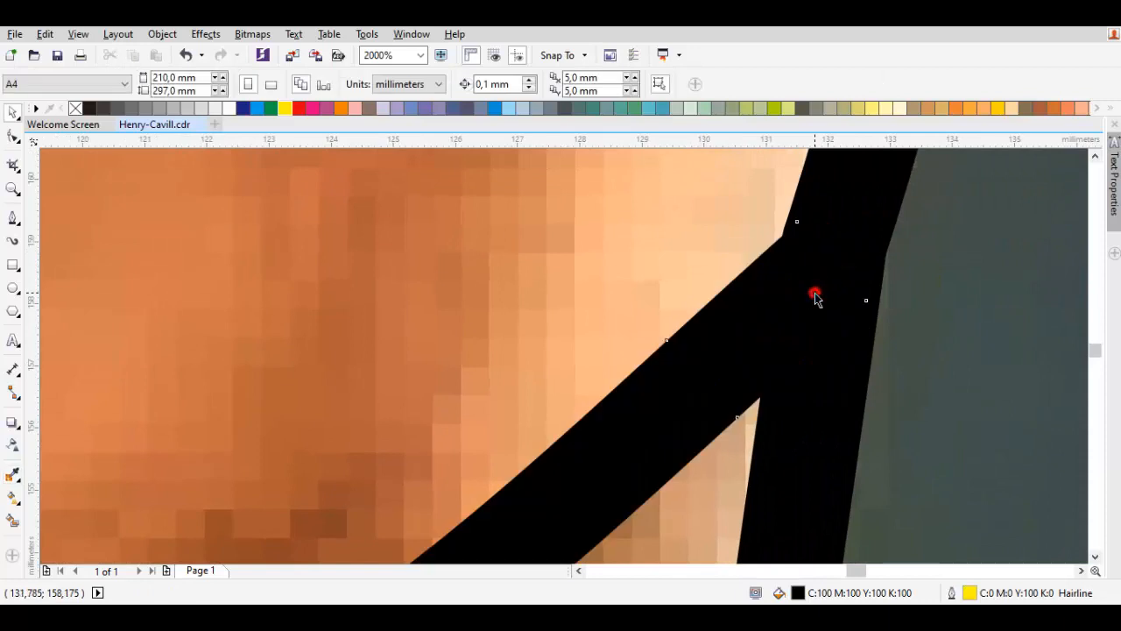
Reposition the jawline's end nodes on the picture's right so its upper edge blends into the face outline.
key(F10)
drag(771, 213, 911, 368)
scroll(810, 244, up, 1)
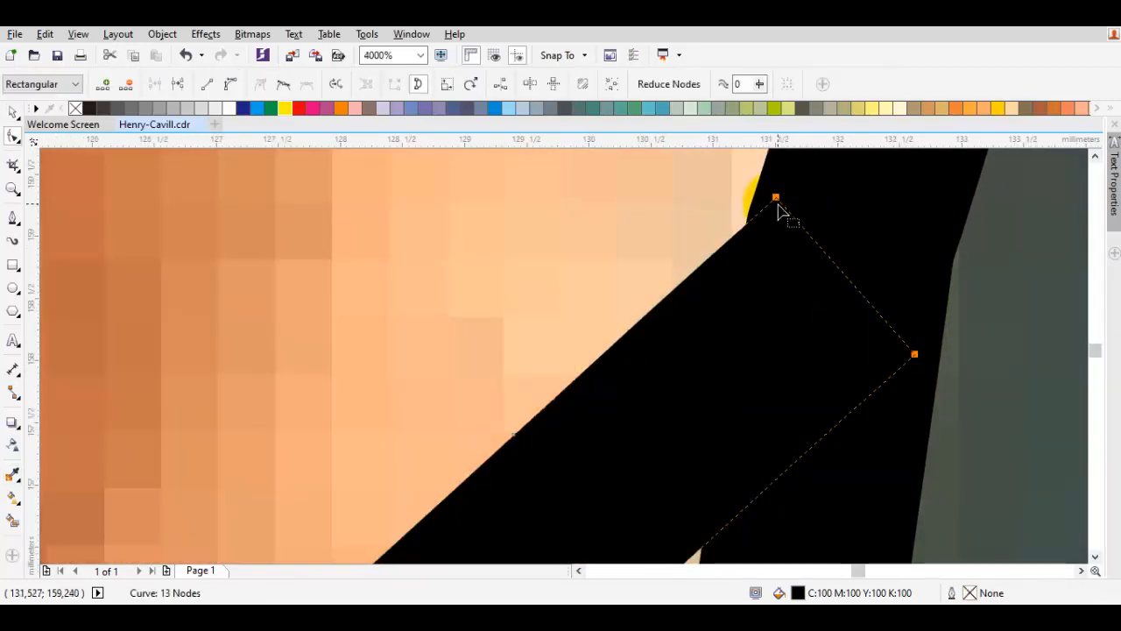
drag(775, 196, 777, 182)
key(space)
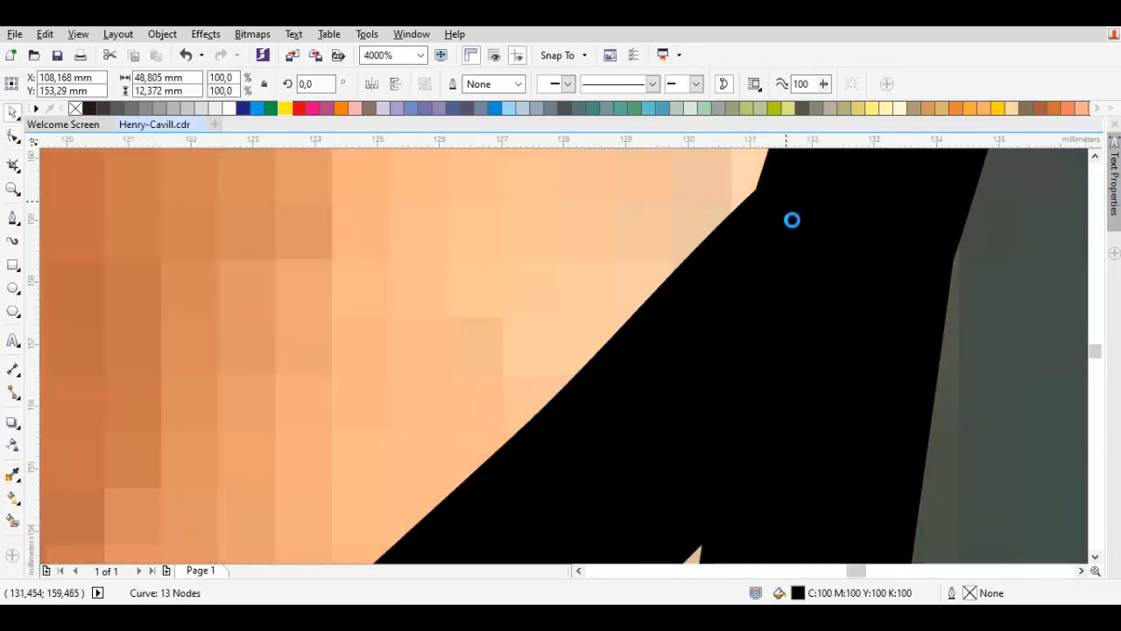
scroll(804, 253, down, 4)
key(Escape)
Try to fill the head-and-neck shape with a brown skin colour sampled from the photo.
drag(803, 257, 859, 277)
drag(586, 316, 583, 343)
key(i)
click(782, 299)
click(782, 298)
key(space)
scroll(688, 403, down, 1)
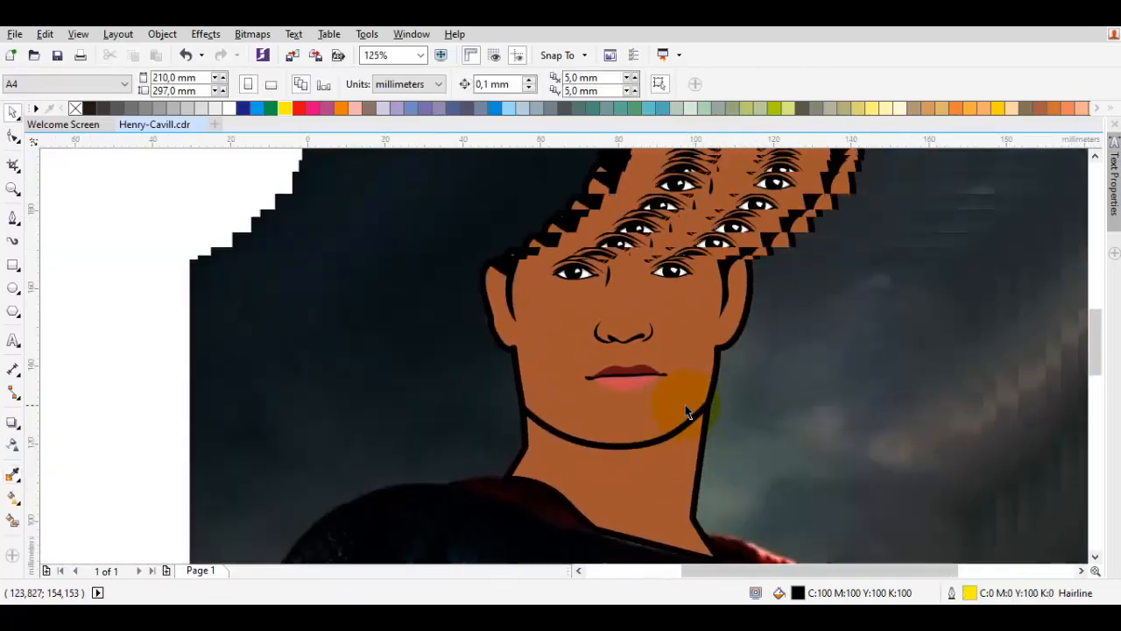
key(ctrl+z)
Start a facial shadow shape with the Pen tool, tracing from inside the hair down the forehead shadow to just above the picture's left eyebrow.
scroll(606, 424, up, 1)
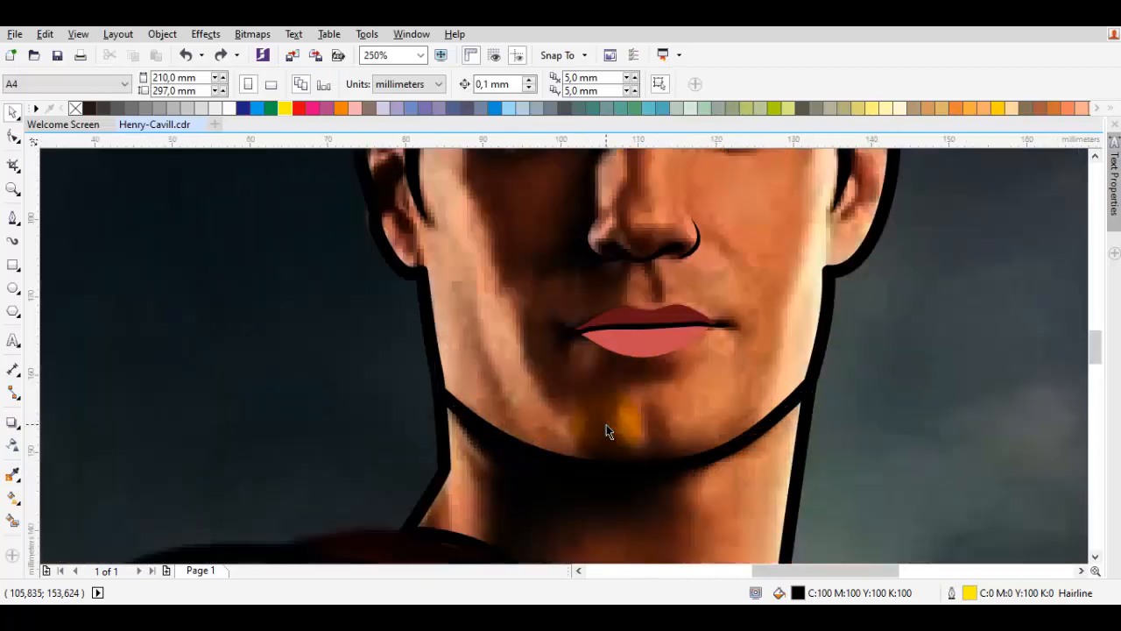
drag(630, 359, 593, 526)
key(p)
scroll(552, 341, down, 1)
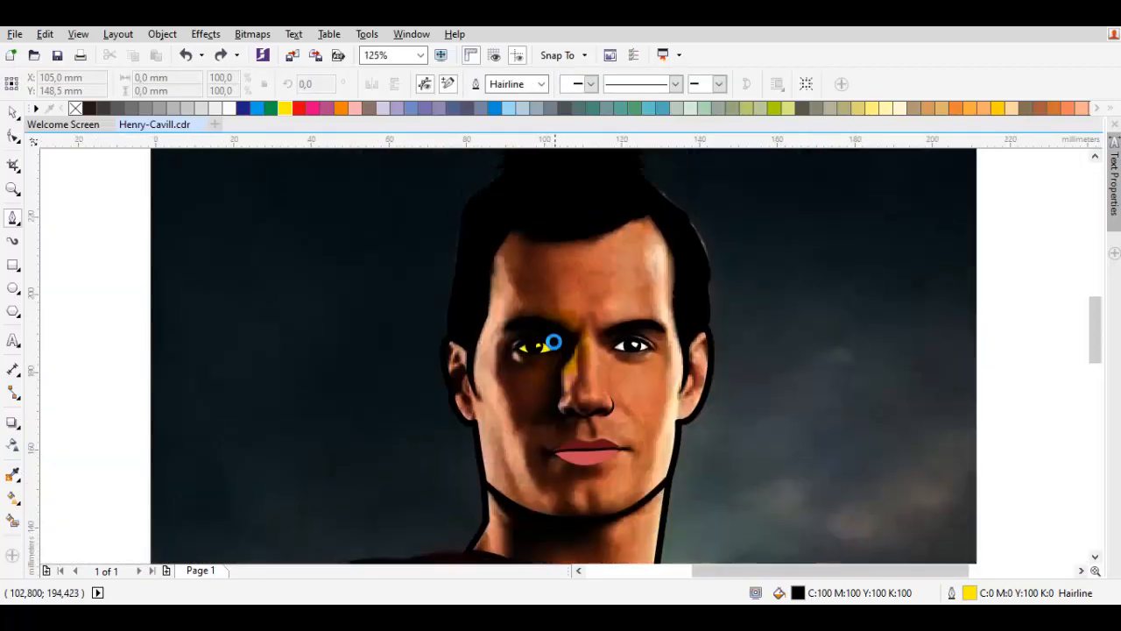
scroll(504, 295, up, 1)
scroll(516, 334, up, 1)
scroll(568, 303, down, 1)
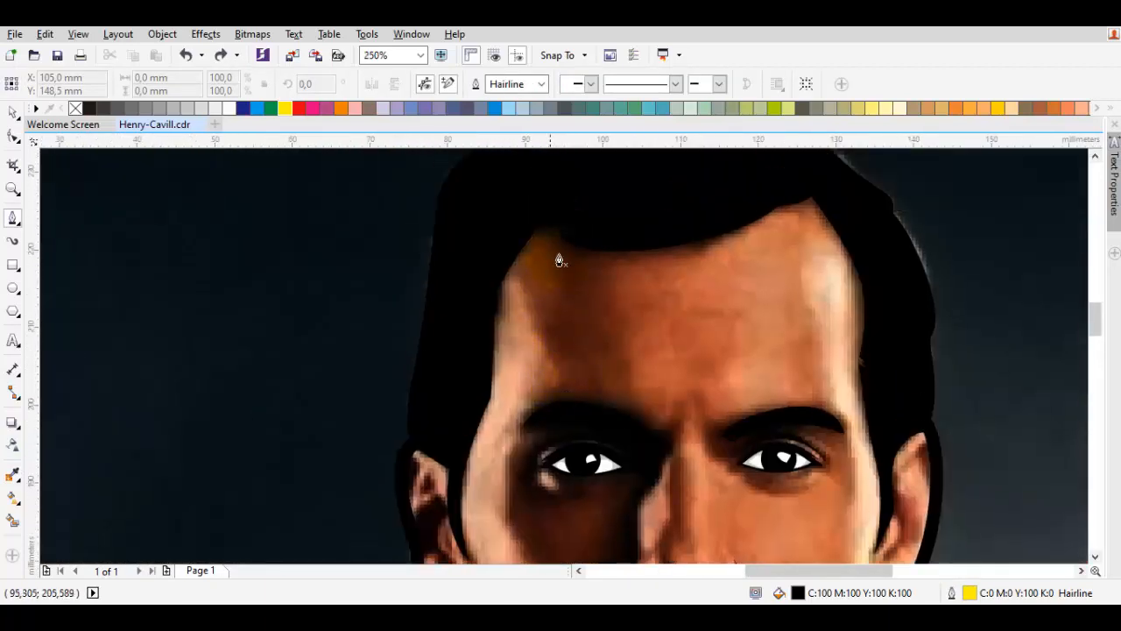
drag(565, 287, 561, 309)
drag(516, 237, 507, 252)
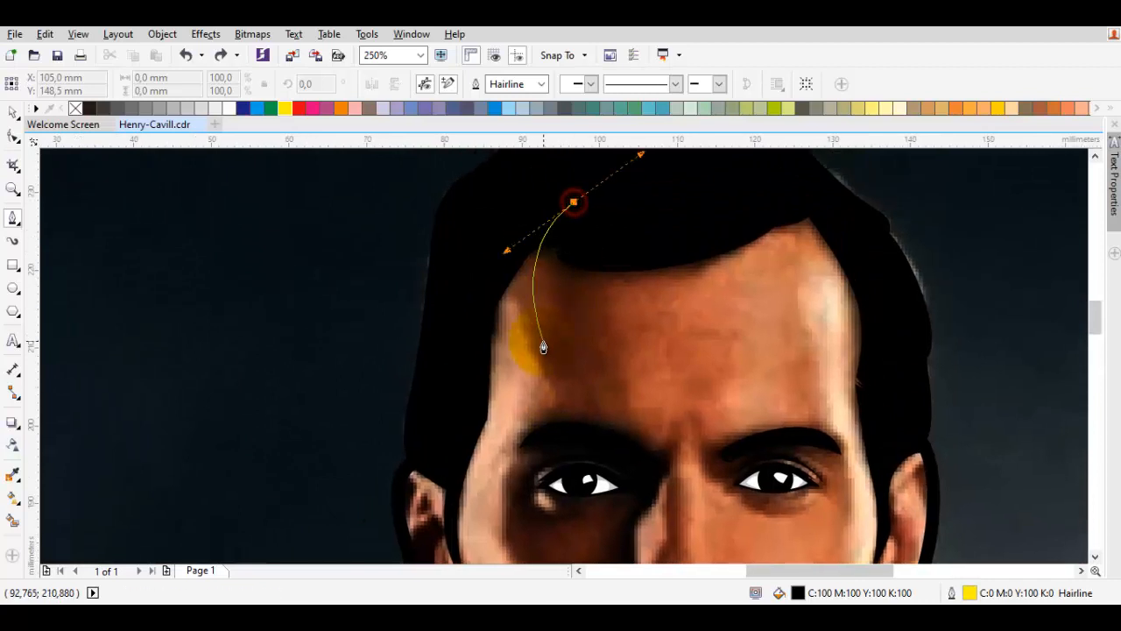
drag(539, 368, 545, 318)
click(552, 323)
drag(622, 366, 634, 376)
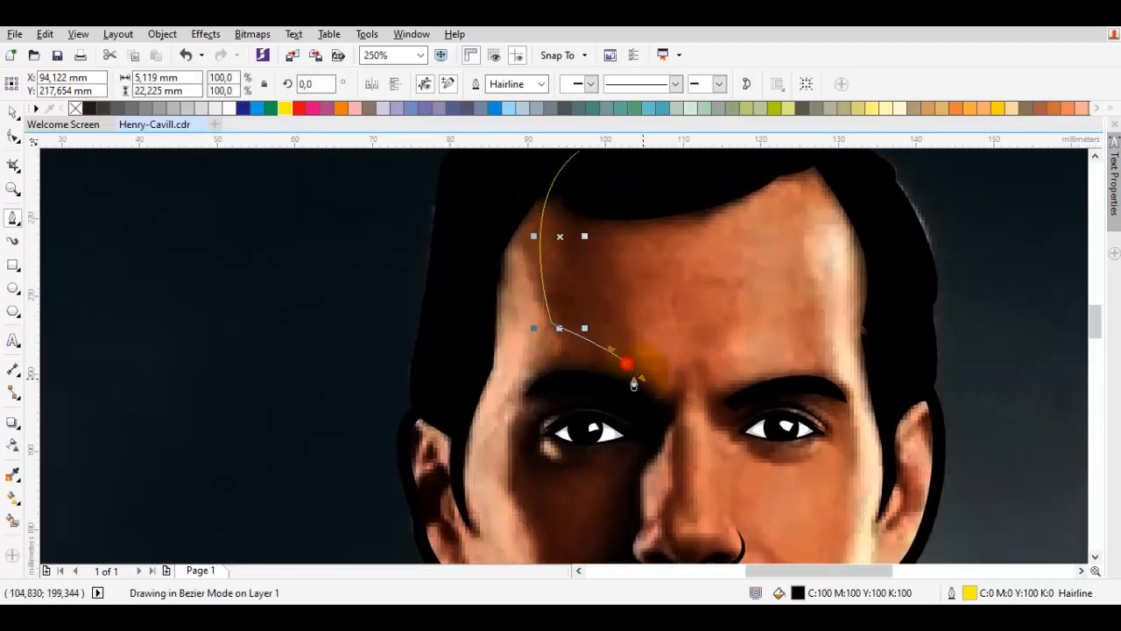
scroll(561, 368, up, 2)
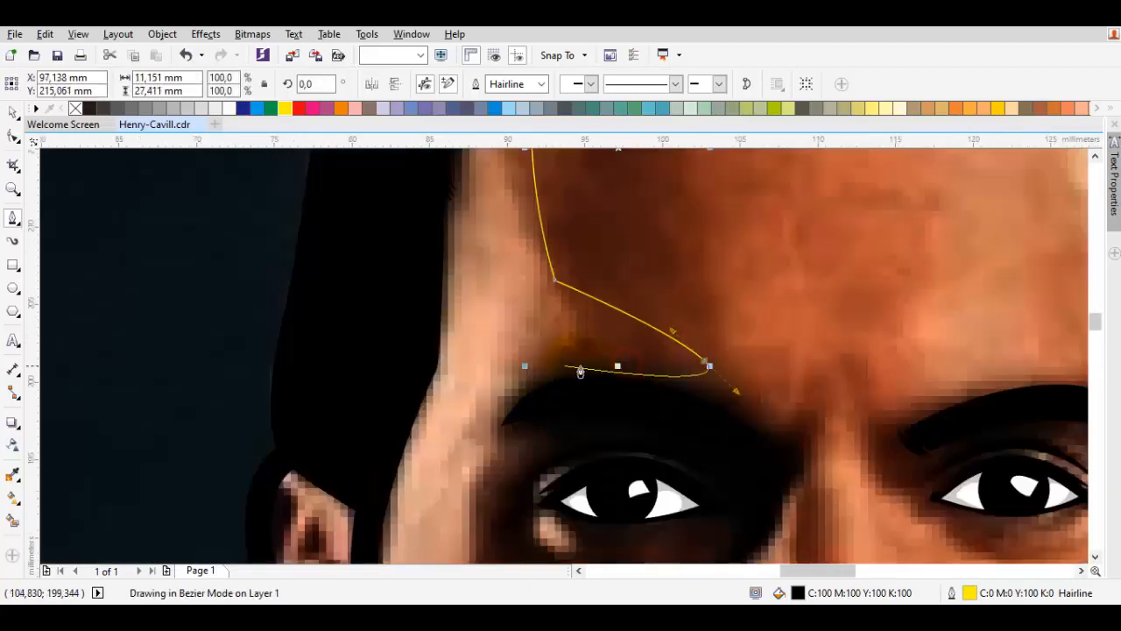
click(696, 386)
mouse_move(545, 367)
mouse_down()
mouse_move(603, 336)
mouse_move(552, 363)
mouse_up()
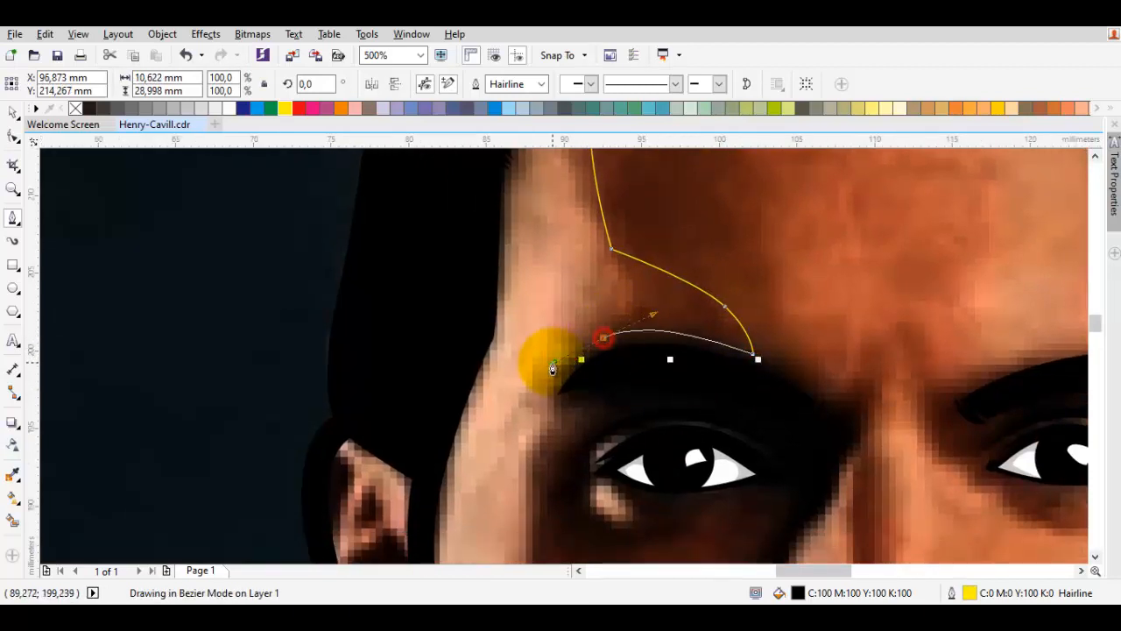
drag(541, 426, 598, 404)
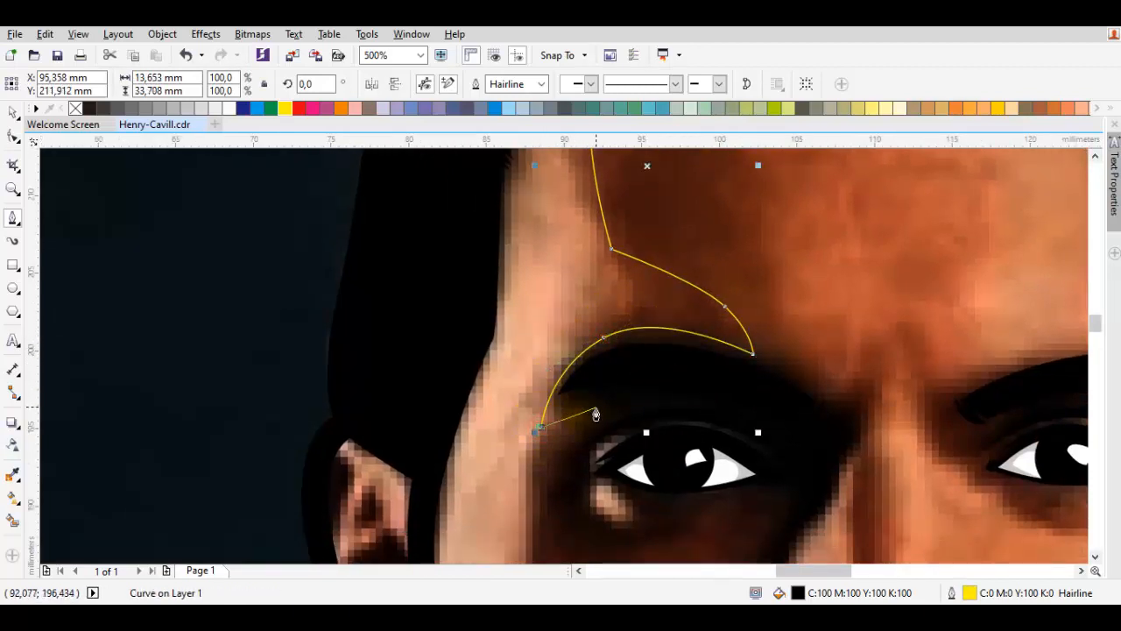
scroll(596, 414, up, 2)
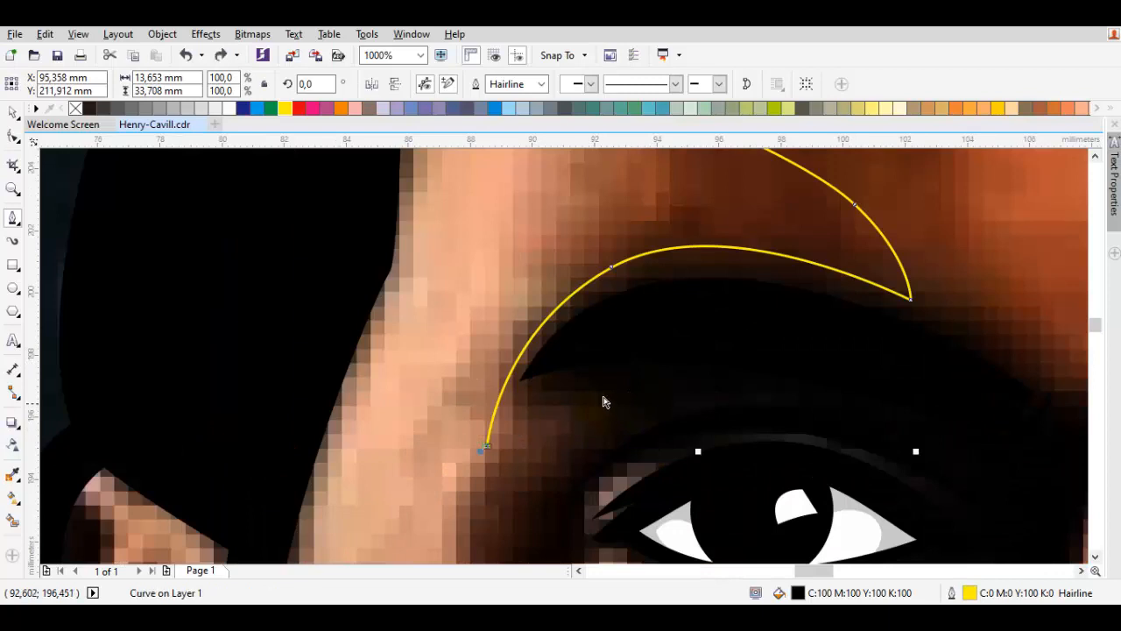
Continue the shadow outline over the picture's left eyebrow, around its outer end and back inward beneath it.
drag(629, 264, 554, 281)
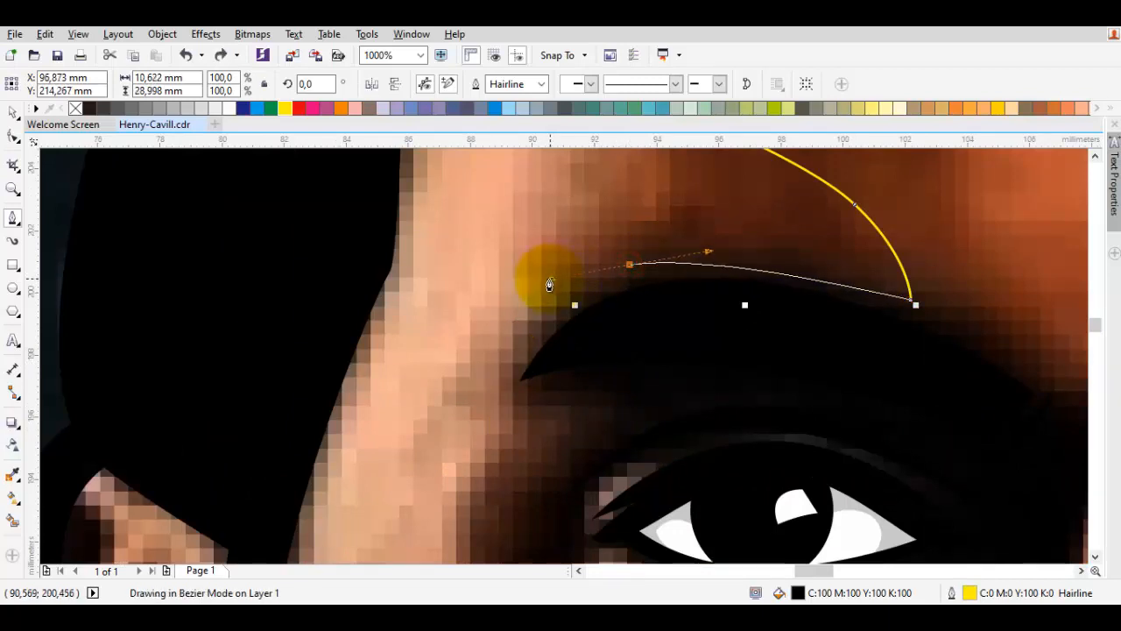
scroll(475, 439, down, 1)
drag(514, 335, 715, 350)
scroll(570, 341, up, 1)
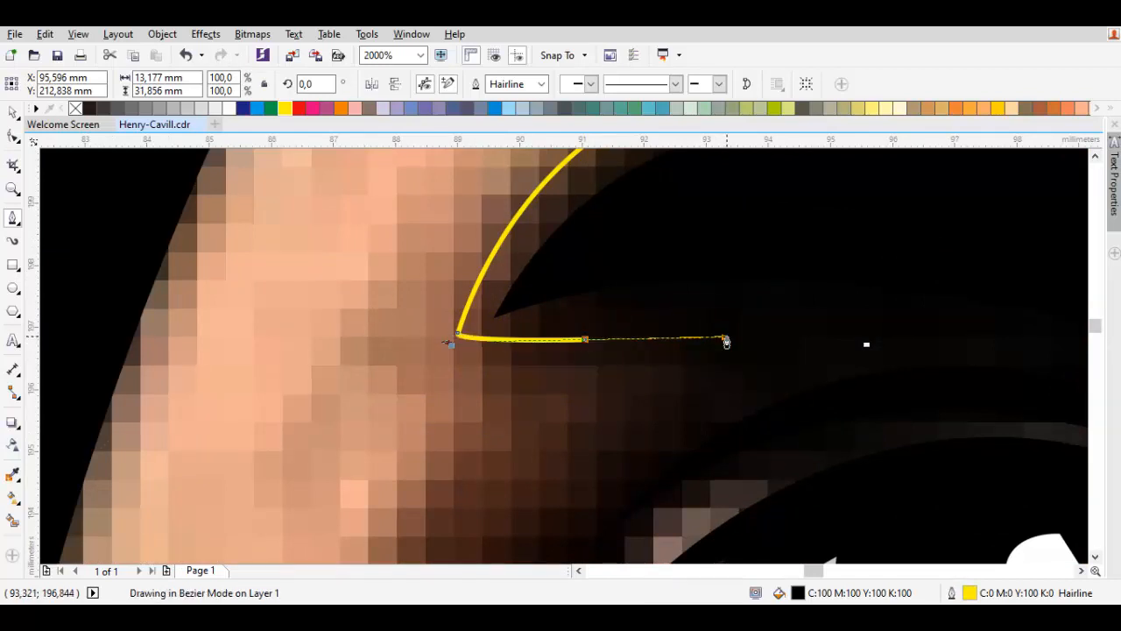
scroll(684, 384, down, 1)
drag(616, 363, 559, 406)
drag(597, 428, 551, 298)
click(573, 343)
scroll(569, 372, down, 1)
drag(566, 414, 593, 275)
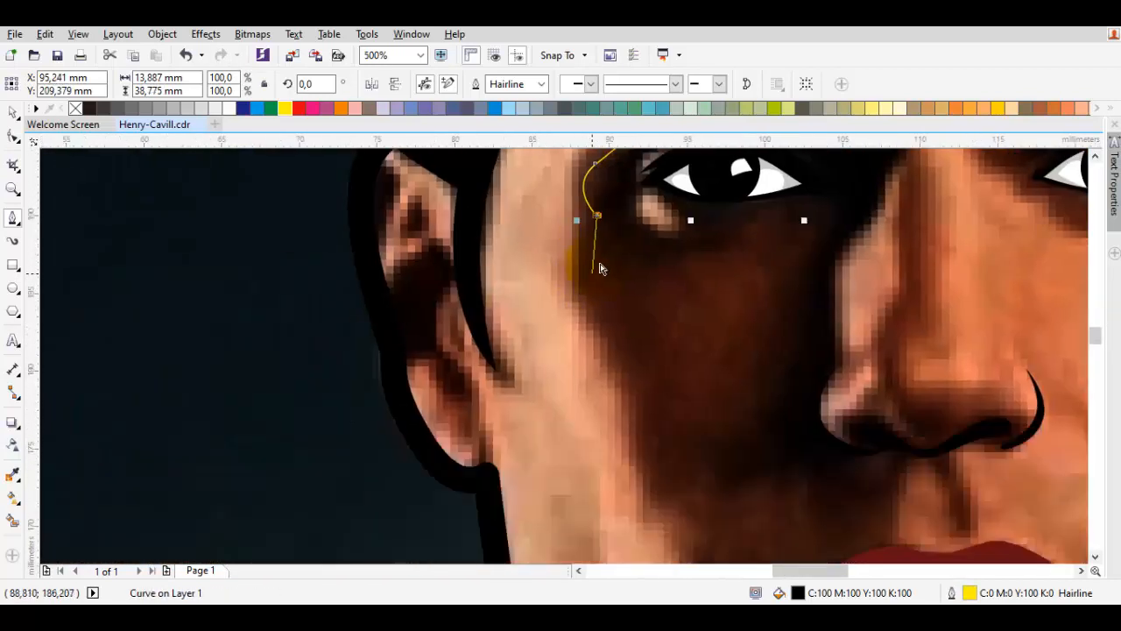
Trace the shadow's edge from outside the picture's left eye down the cheek to beside the mouth.
drag(595, 219, 546, 263)
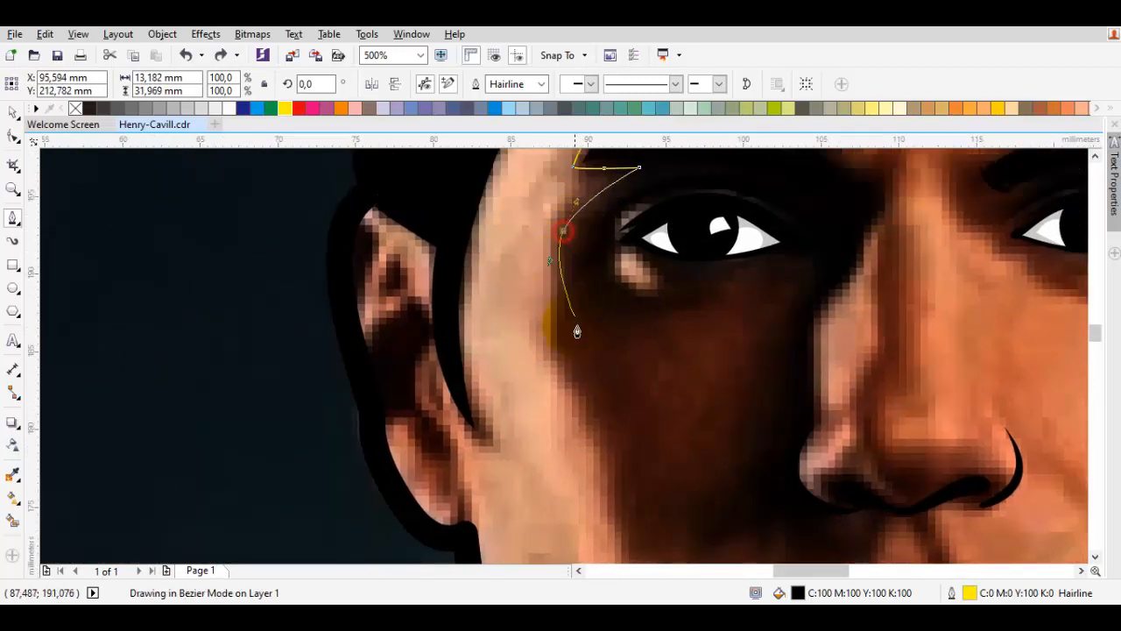
drag(575, 328, 577, 291)
click(578, 286)
drag(572, 355, 587, 275)
drag(608, 313, 649, 364)
drag(641, 417, 644, 322)
drag(693, 382, 693, 380)
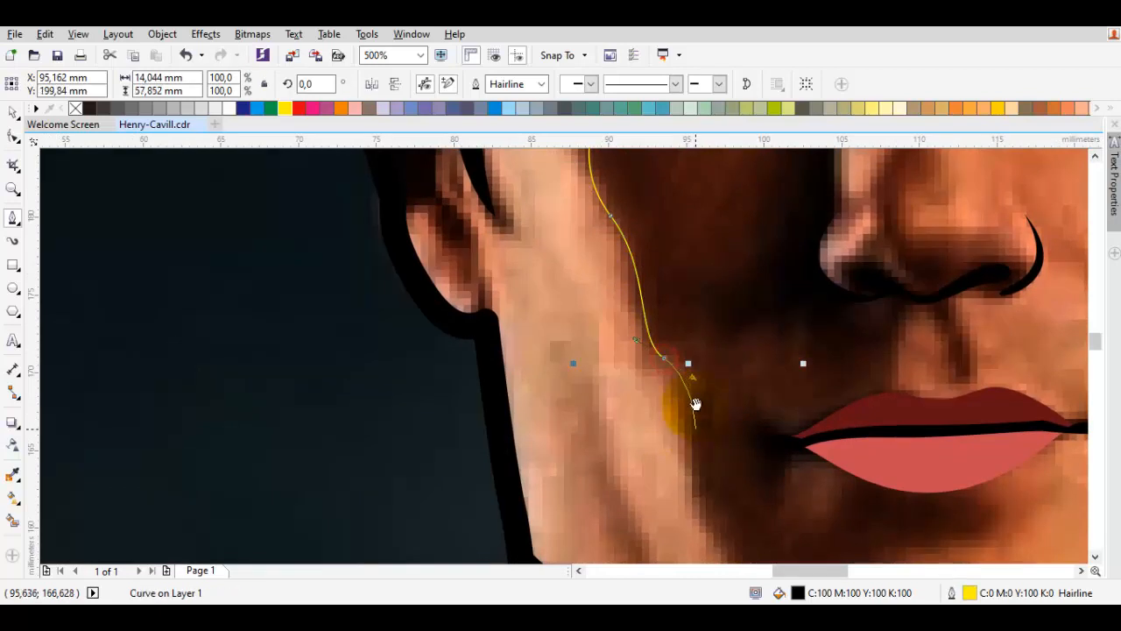
drag(697, 471, 685, 397)
drag(718, 441, 551, 324)
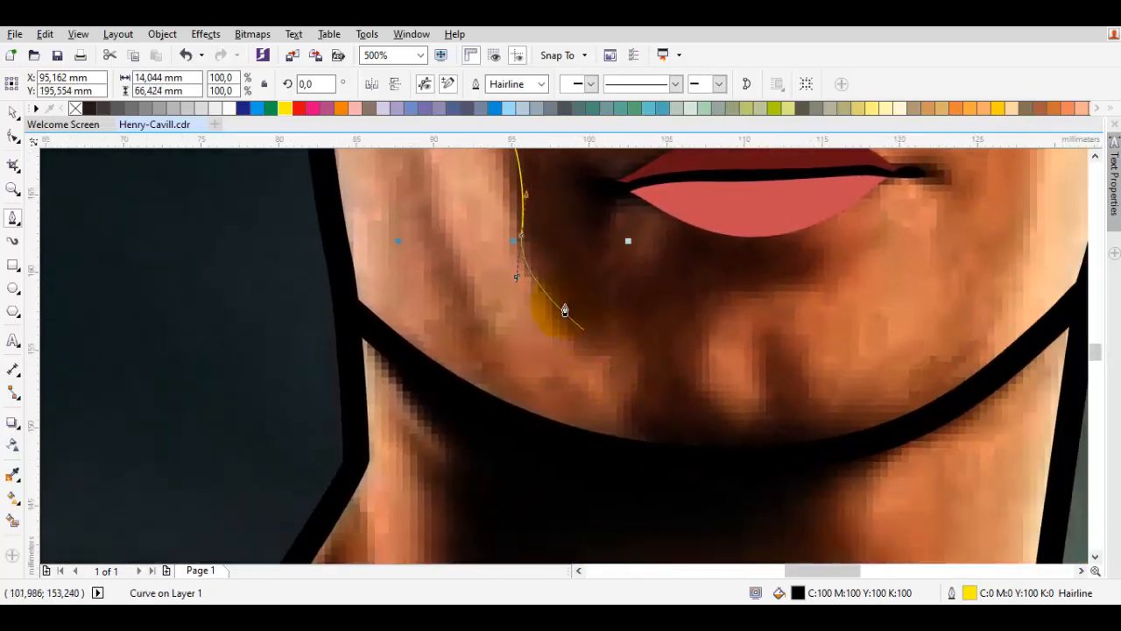
Extend the shadow outline down to the chin, back along the jawline and up to a point on the lower cheek.
drag(536, 263, 519, 283)
key(ctrl+z)
drag(578, 379, 524, 325)
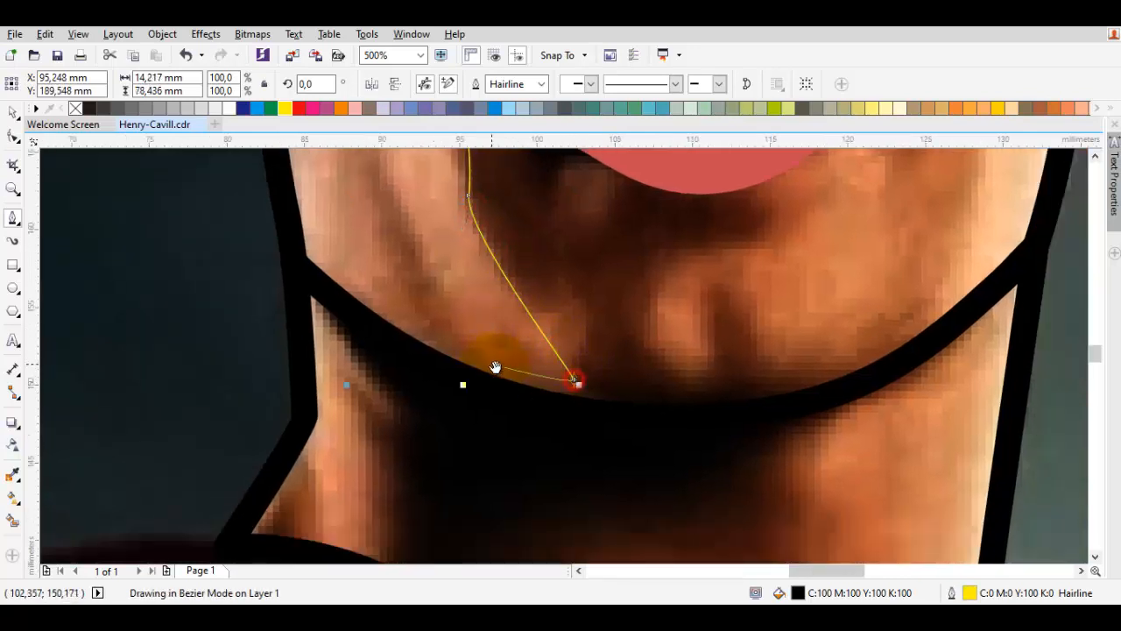
mouse_move(495, 367)
mouse_down()
mouse_move(566, 413)
mouse_move(511, 361)
mouse_up()
click(459, 221)
Extend the shadow outline from the lower cheek to below the jawline, out to the picture's left jaw corner and back into the neck shadow.
drag(526, 413, 570, 415)
key(ctrl+z)
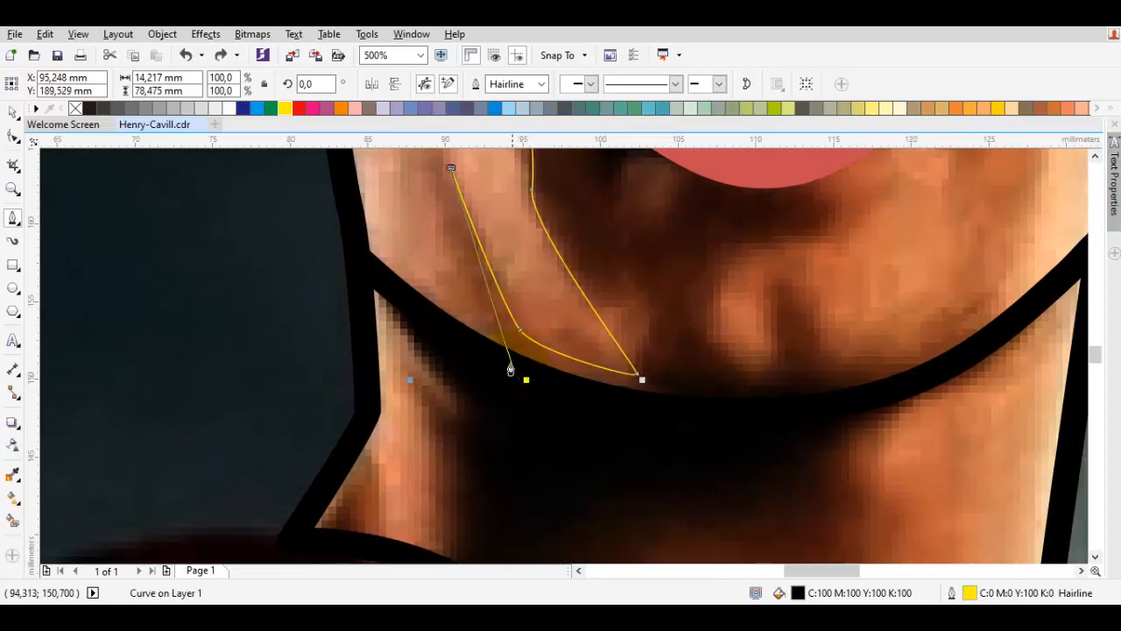
mouse_move(428, 319)
mouse_down()
mouse_move(447, 329)
mouse_move(437, 310)
mouse_up()
click(390, 276)
scroll(451, 333, down, 2)
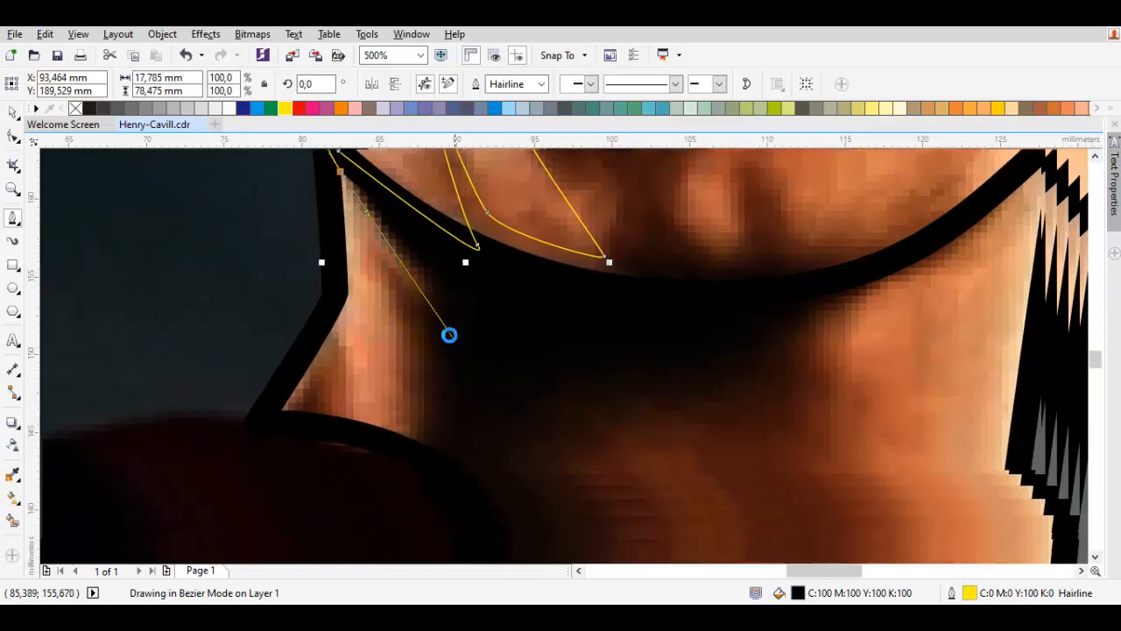
click(434, 316)
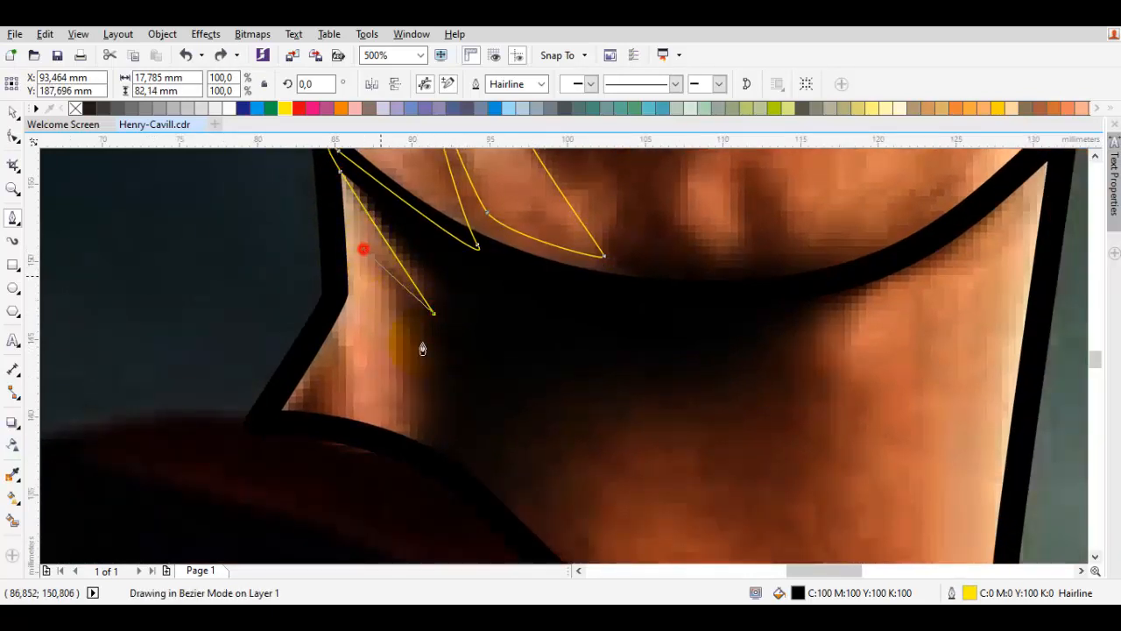
Trace the shadow down the picture's left side of the neck, around the light patch at its base and along beneath the collar.
scroll(423, 348, down, 2)
drag(425, 403, 436, 459)
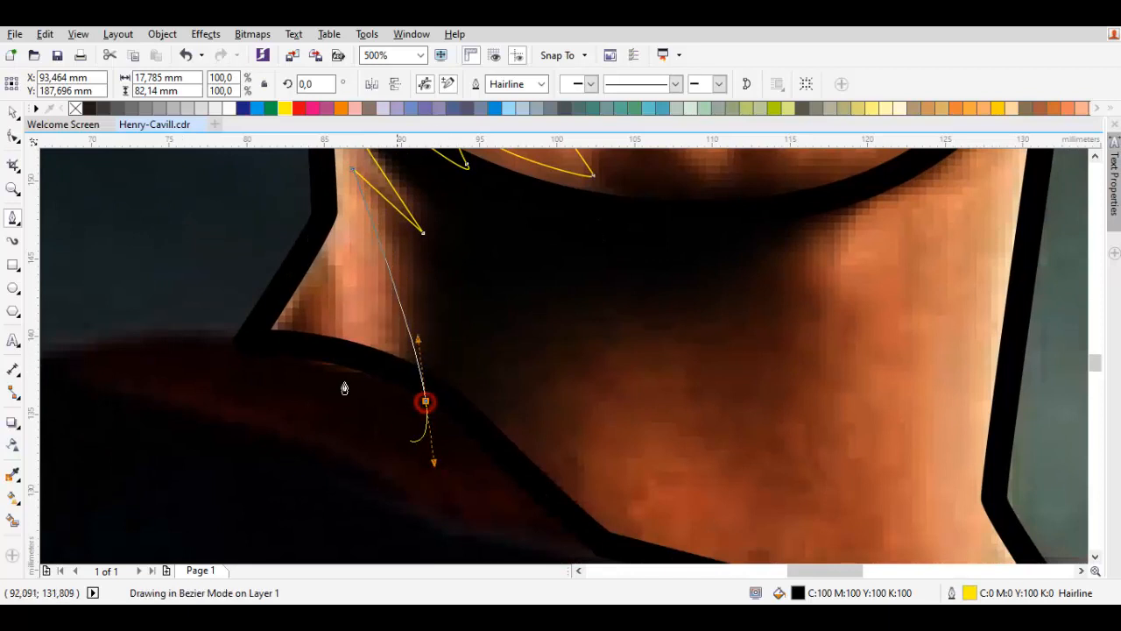
click(358, 356)
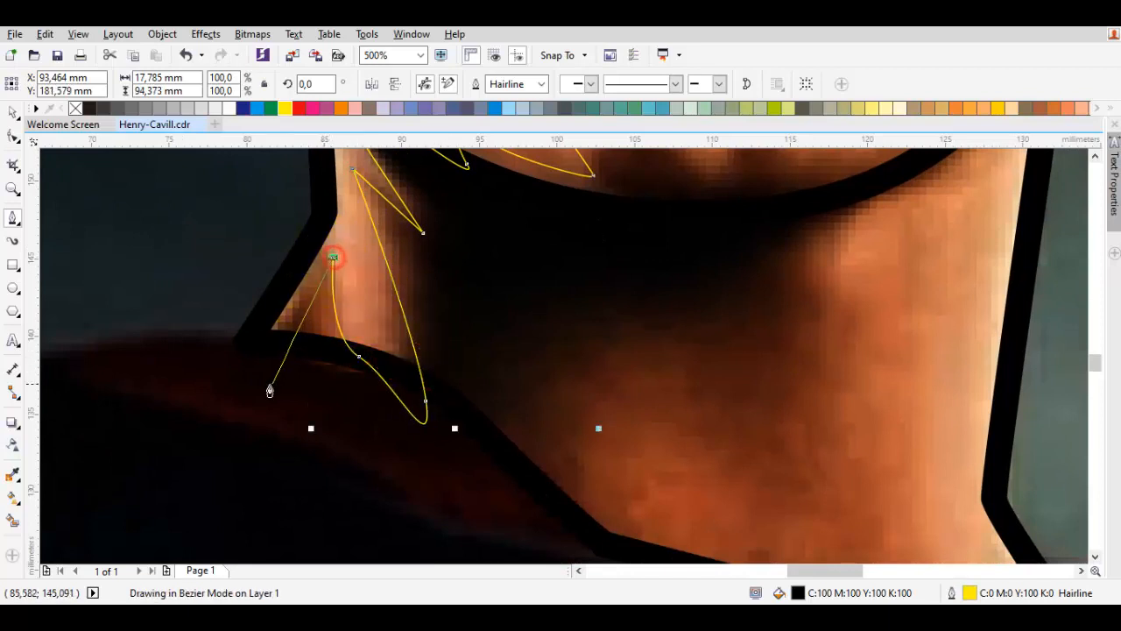
click(252, 389)
scroll(521, 445, down, 3)
click(496, 412)
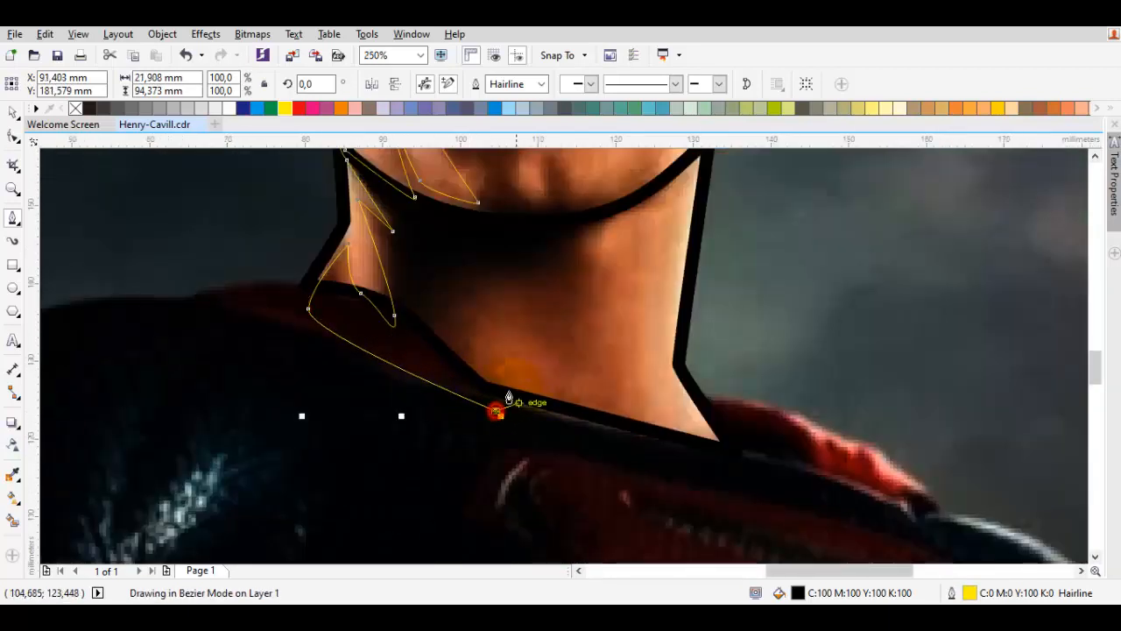
Continue the outline from the collar up the throat and across the neck to just below the jaw on the picture's right.
scroll(509, 399, up, 3)
scroll(398, 331, up, 3)
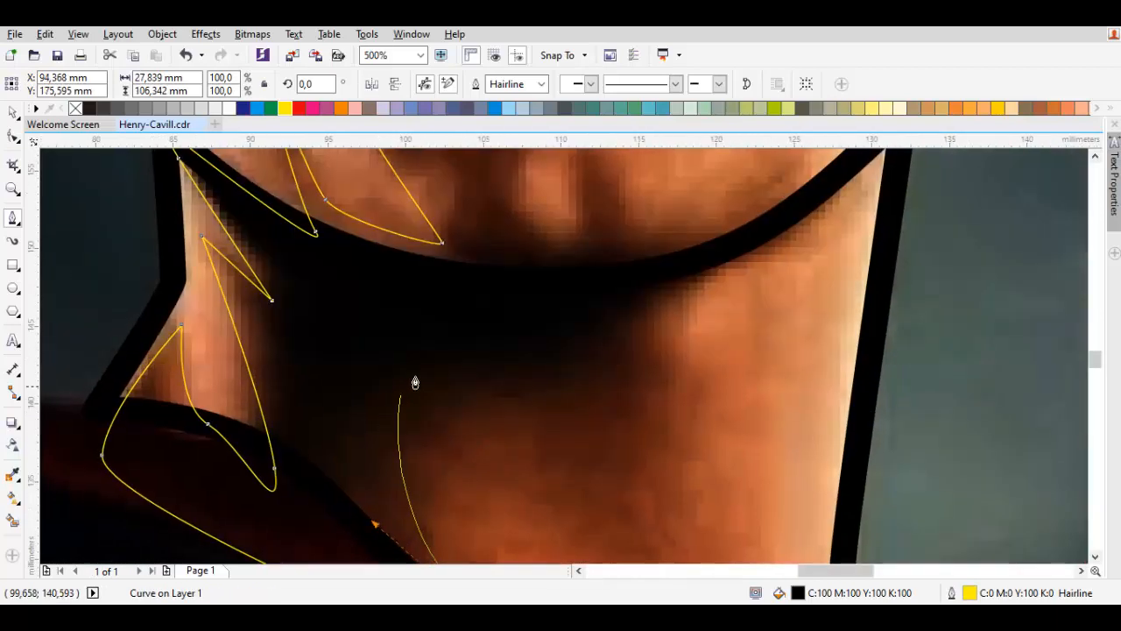
scroll(549, 485, right, 2)
drag(548, 417, 547, 411)
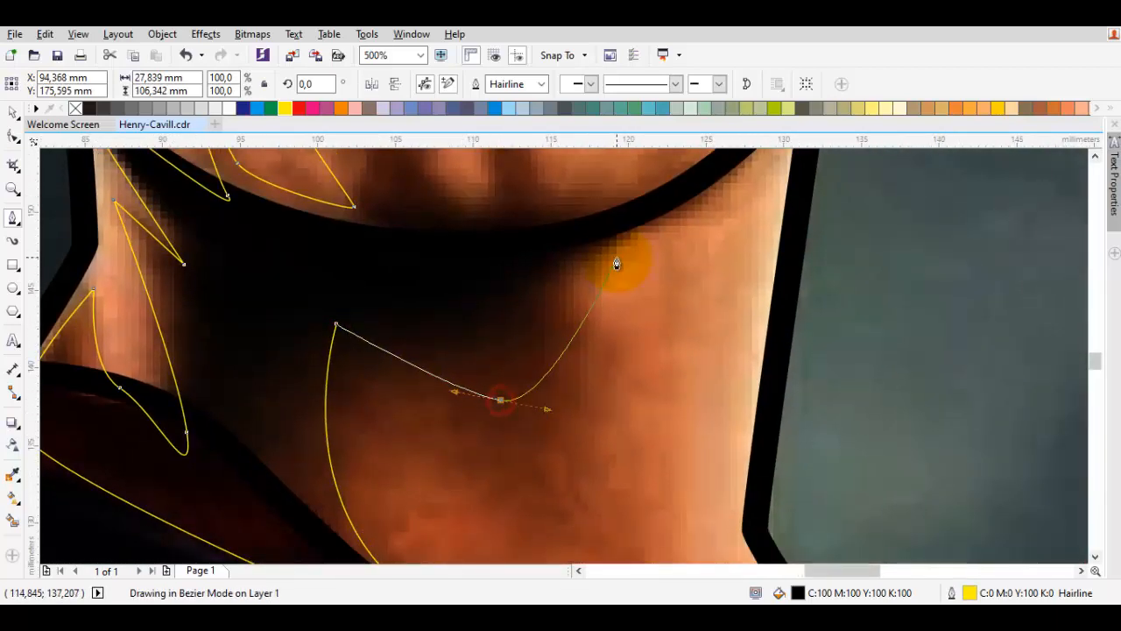
scroll(563, 350, up, 2)
scroll(563, 351, right, 1)
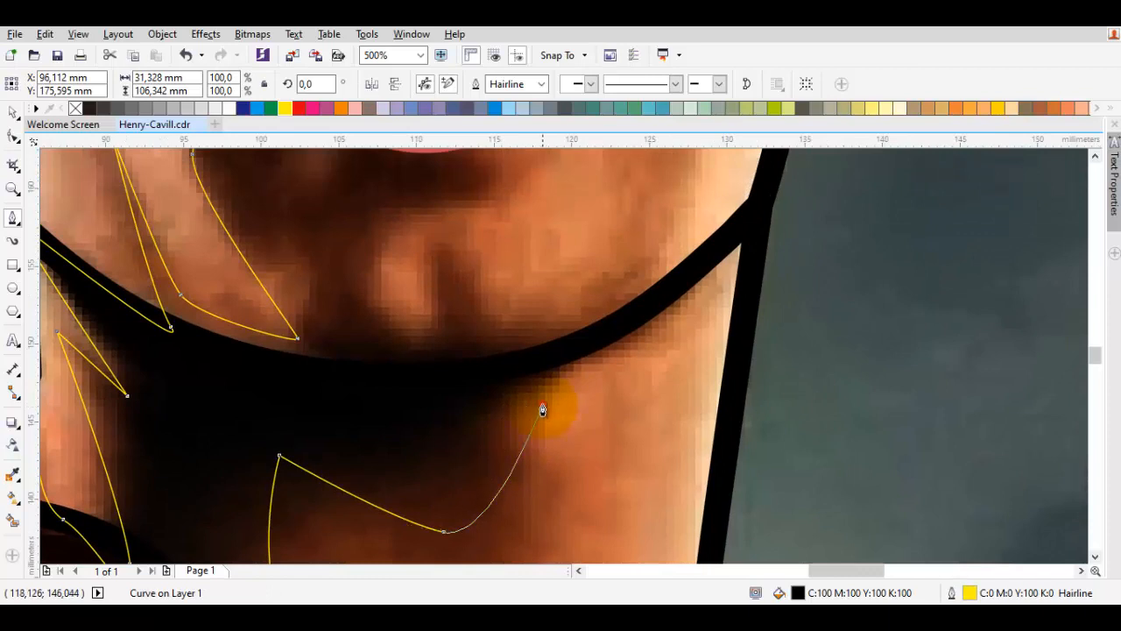
click(542, 405)
Trace the shadow's lower edge beneath the jawline out to the picture's right jaw corner.
click(453, 427)
drag(643, 336, 619, 397)
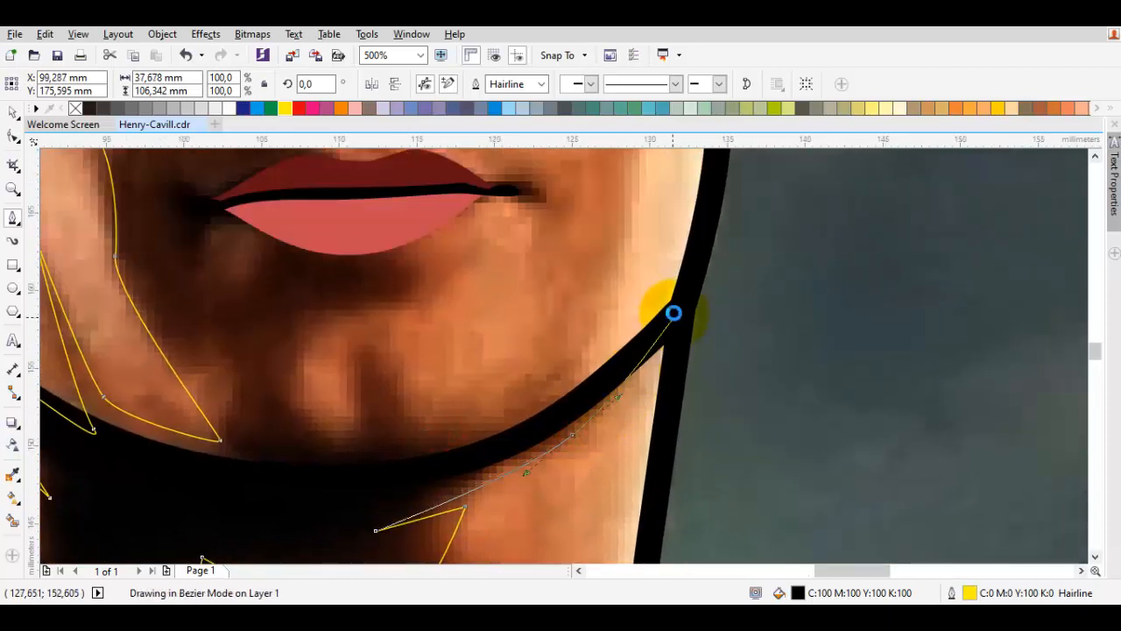
click(682, 311)
scroll(548, 388, down, 1)
scroll(548, 388, left, 1)
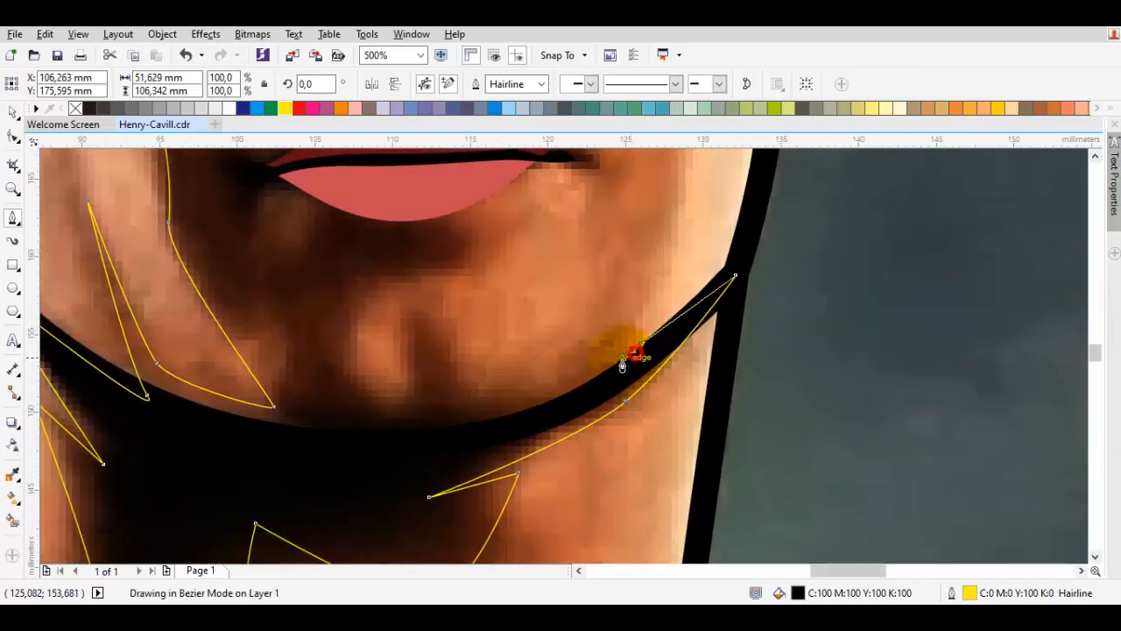
scroll(618, 346, up, 1)
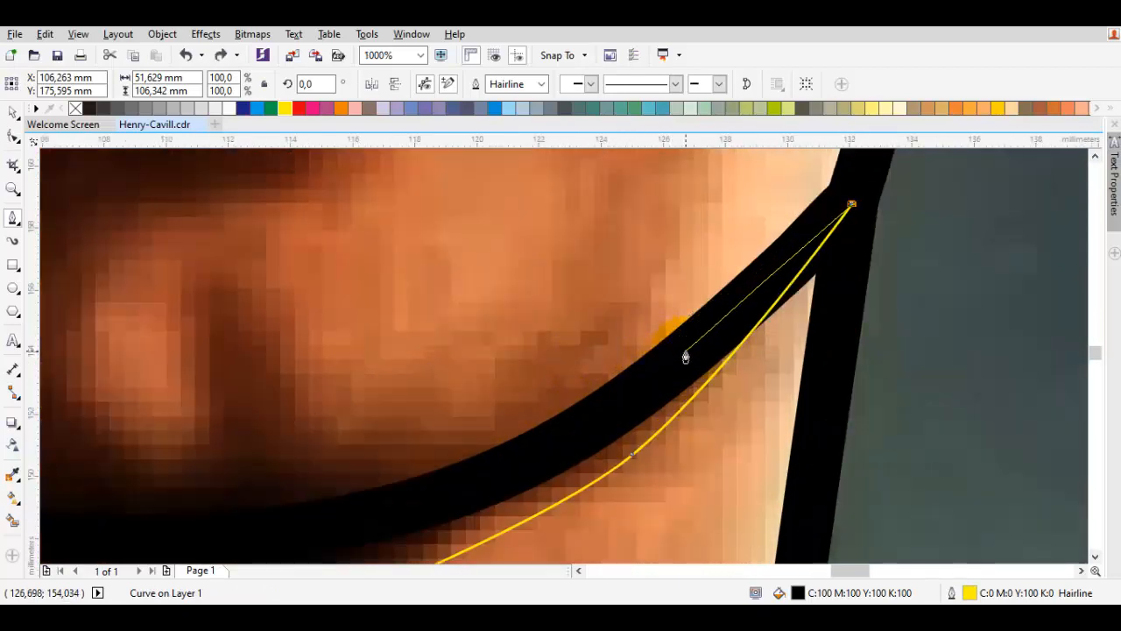
Bring the outline back inside the jawline to the chin and up to the top of the dark chin crease.
click(601, 339)
scroll(578, 409, left, 2)
scroll(578, 408, down, 1)
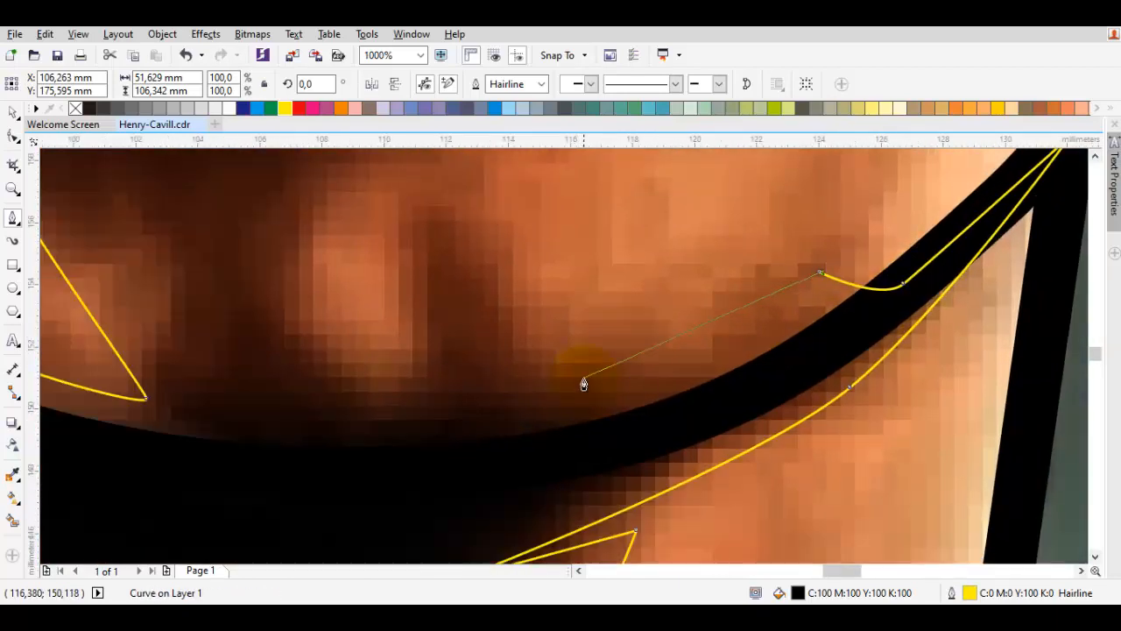
scroll(489, 351, up, 1)
scroll(491, 333, left, 1)
drag(451, 289, 429, 270)
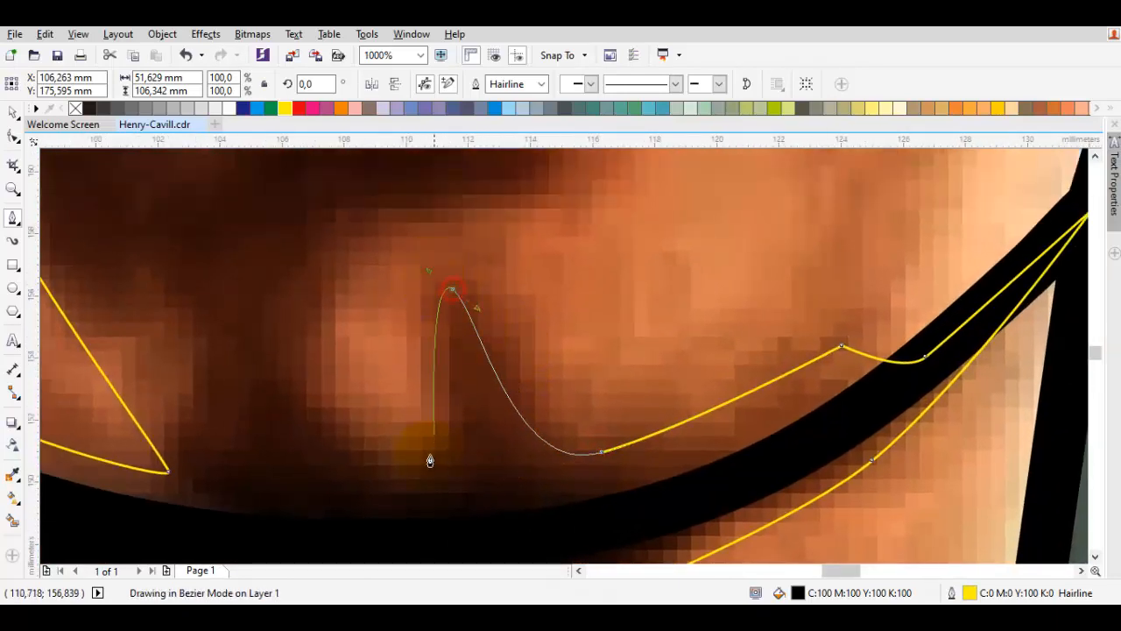
Trace down the chin crease, around the chin highlight and along the shadow edge beneath the lower lip.
drag(372, 407, 447, 457)
drag(356, 374, 299, 286)
drag(579, 257, 563, 317)
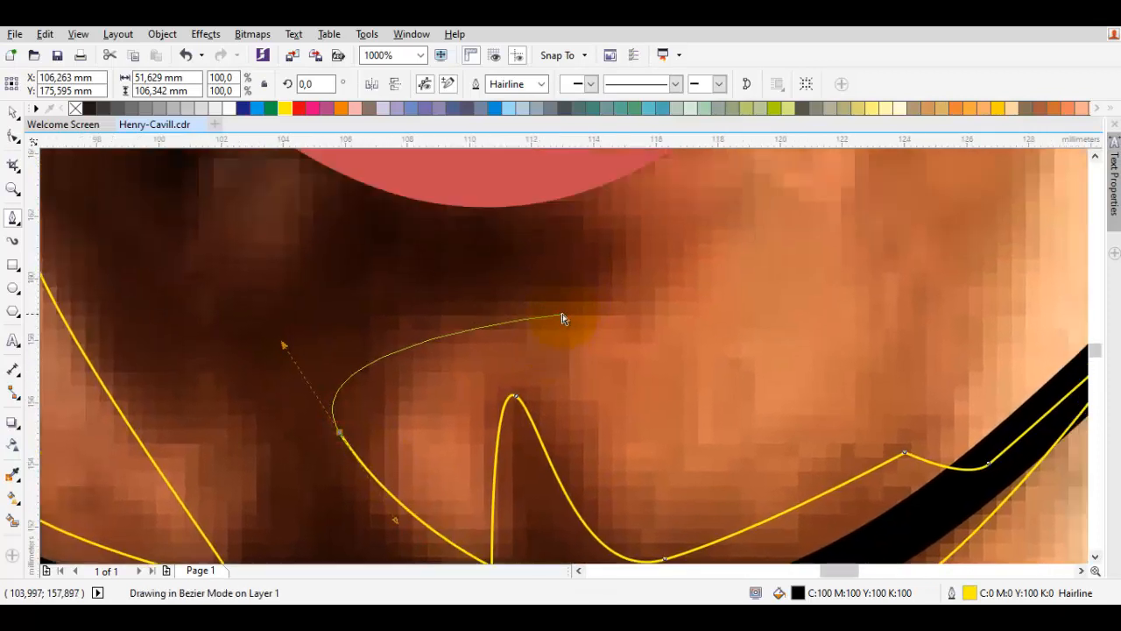
drag(340, 409, 345, 292)
scroll(578, 359, up, 1)
scroll(578, 358, right, 1)
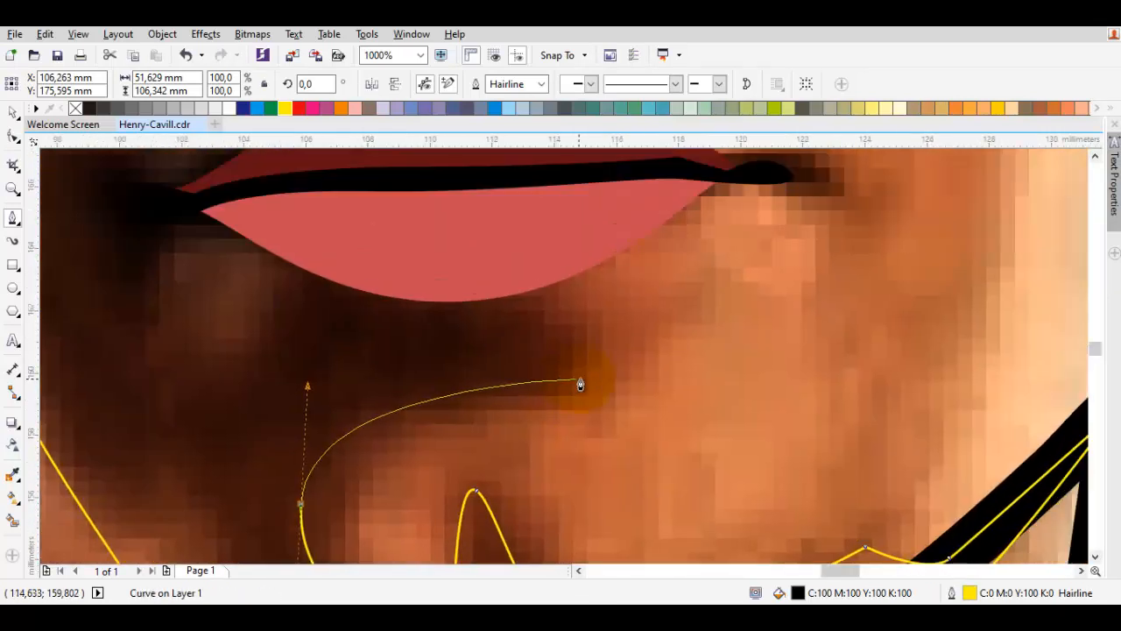
drag(583, 379, 643, 347)
drag(514, 396, 617, 407)
key(ctrl+z)
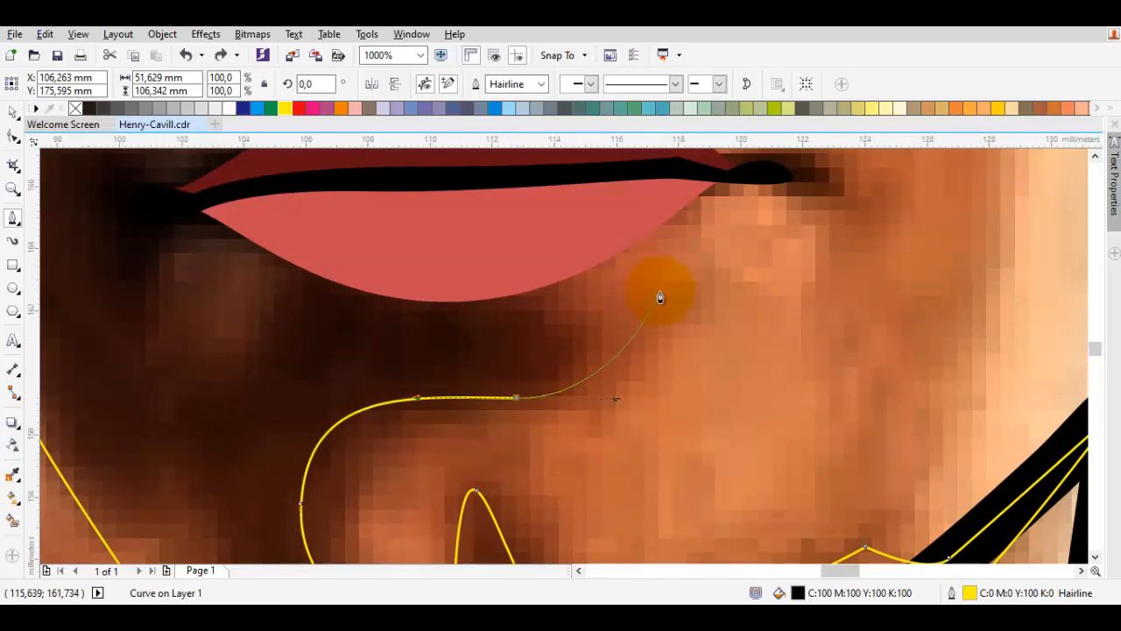
Carry the outline back over the lower lip and around the light patch below the picture's left mouth corner.
drag(520, 286, 424, 242)
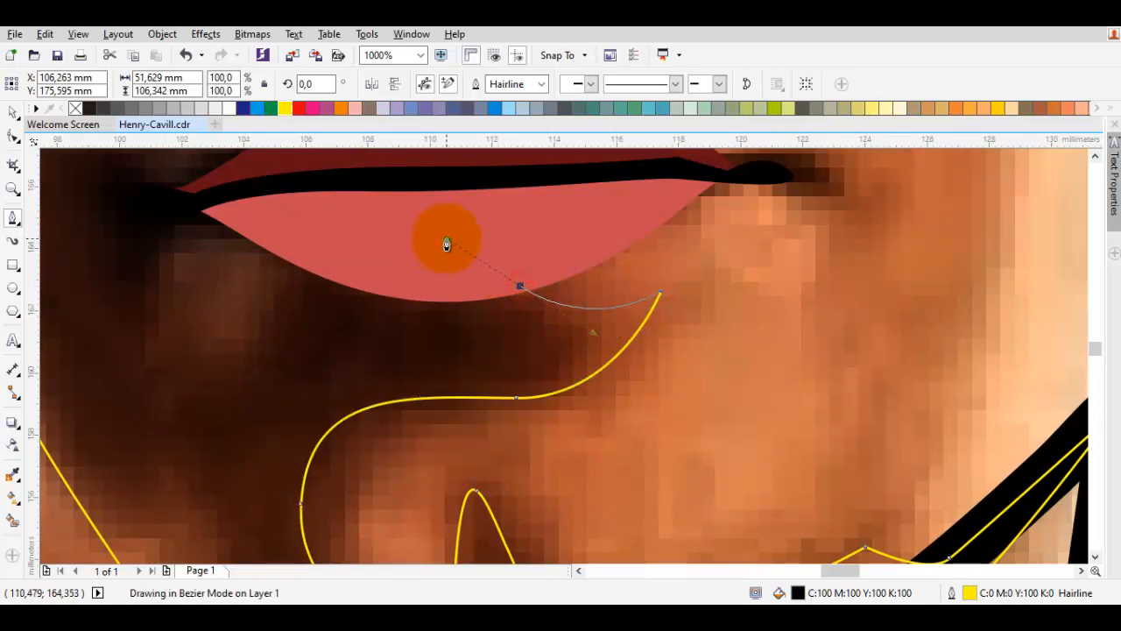
drag(318, 264, 559, 379)
click(449, 321)
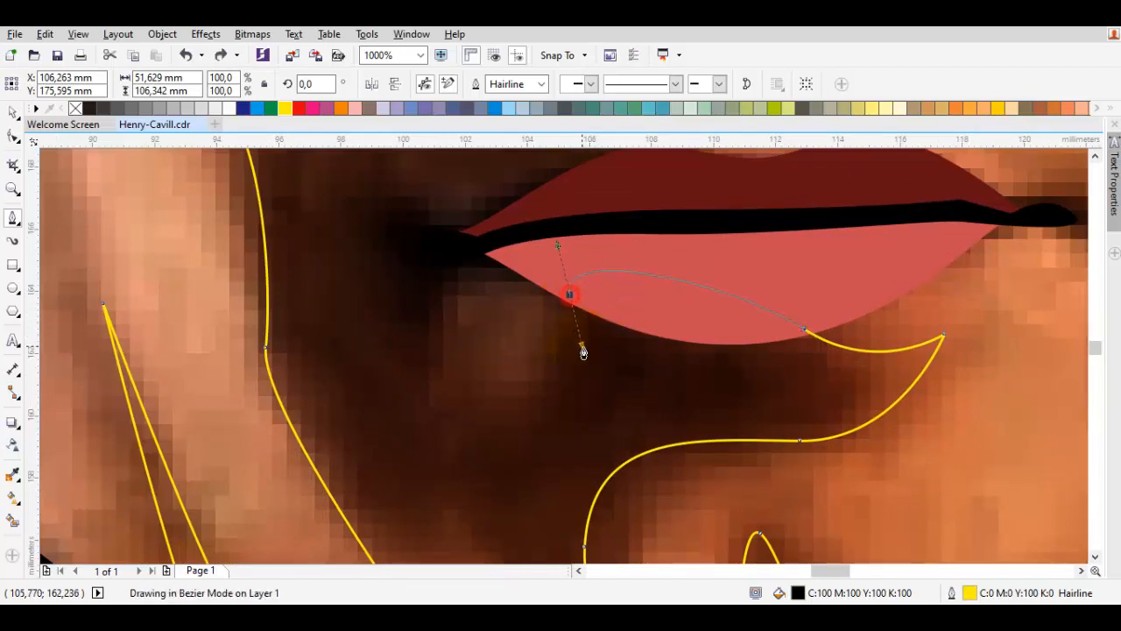
drag(481, 359, 400, 360)
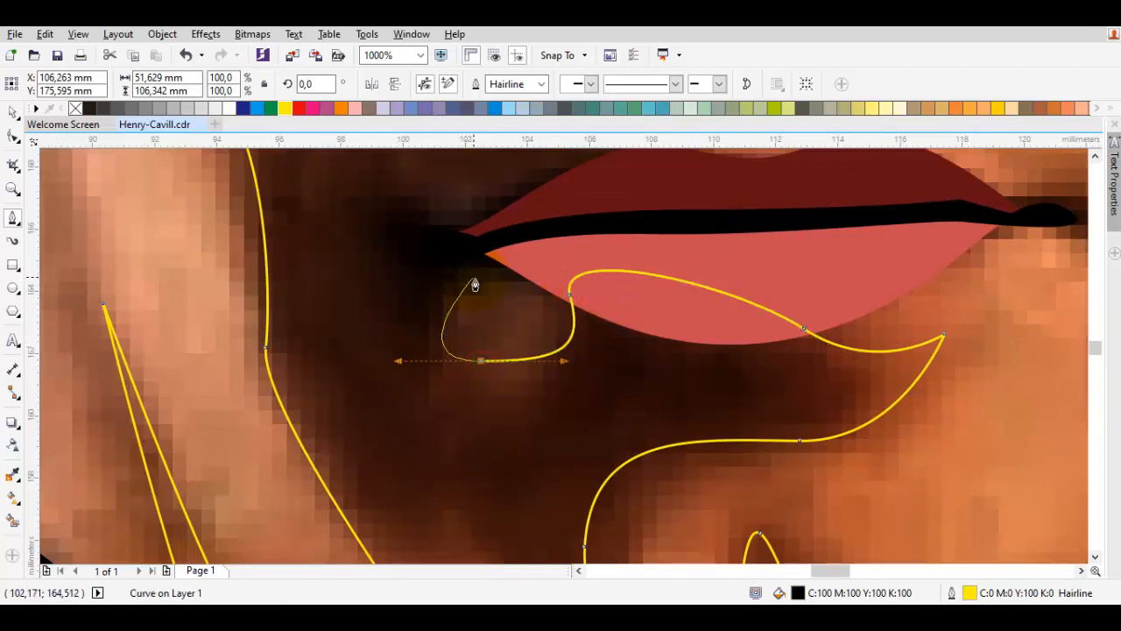
drag(487, 289, 681, 341)
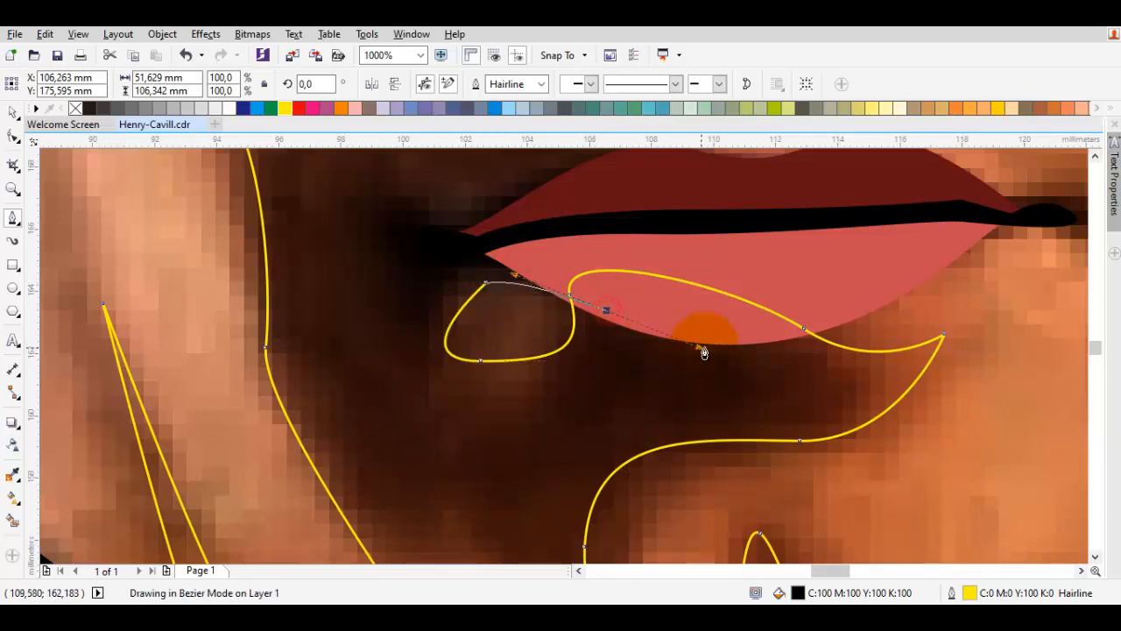
Continue the outline across the lower lip, around the picture's right mouth corner and back over the upper lip.
drag(914, 248, 649, 396)
drag(811, 445, 778, 458)
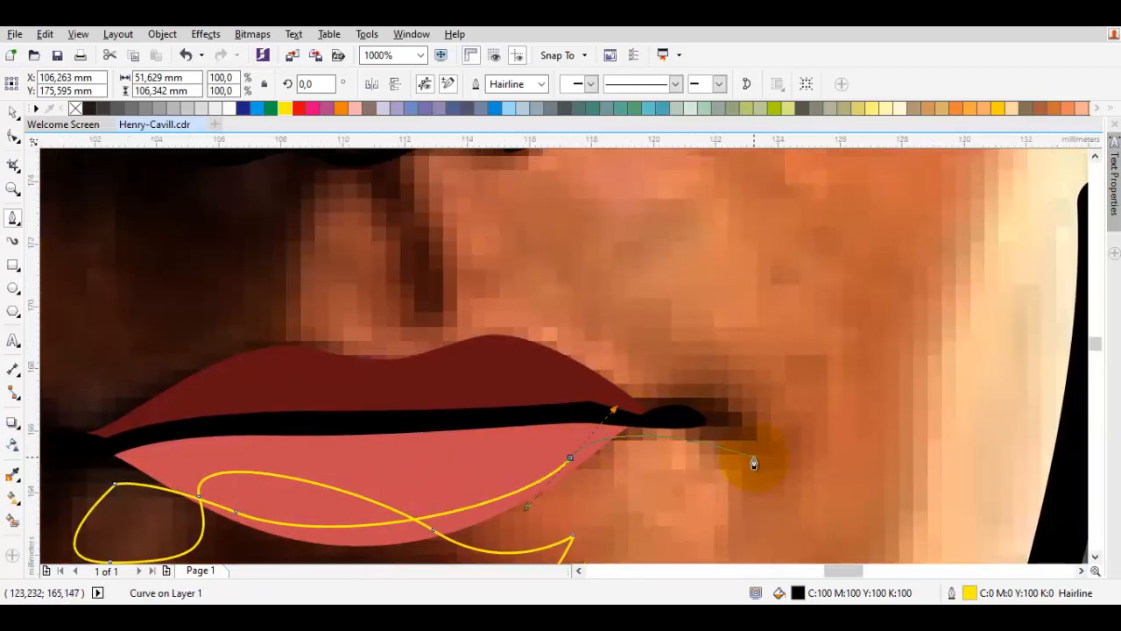
drag(461, 345, 601, 406)
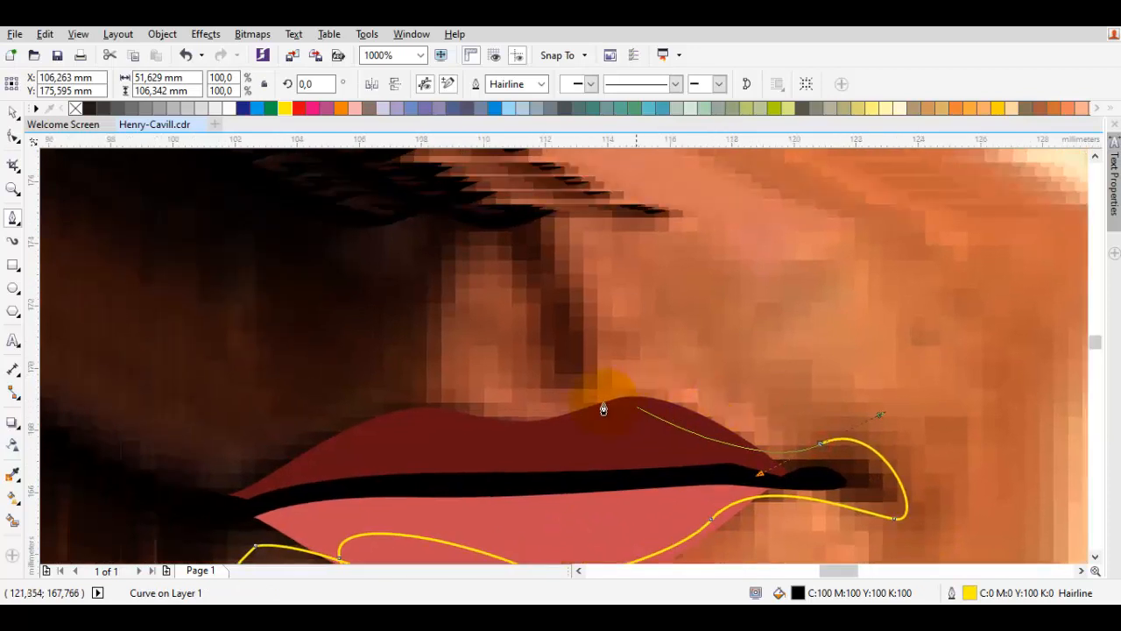
drag(556, 434, 493, 486)
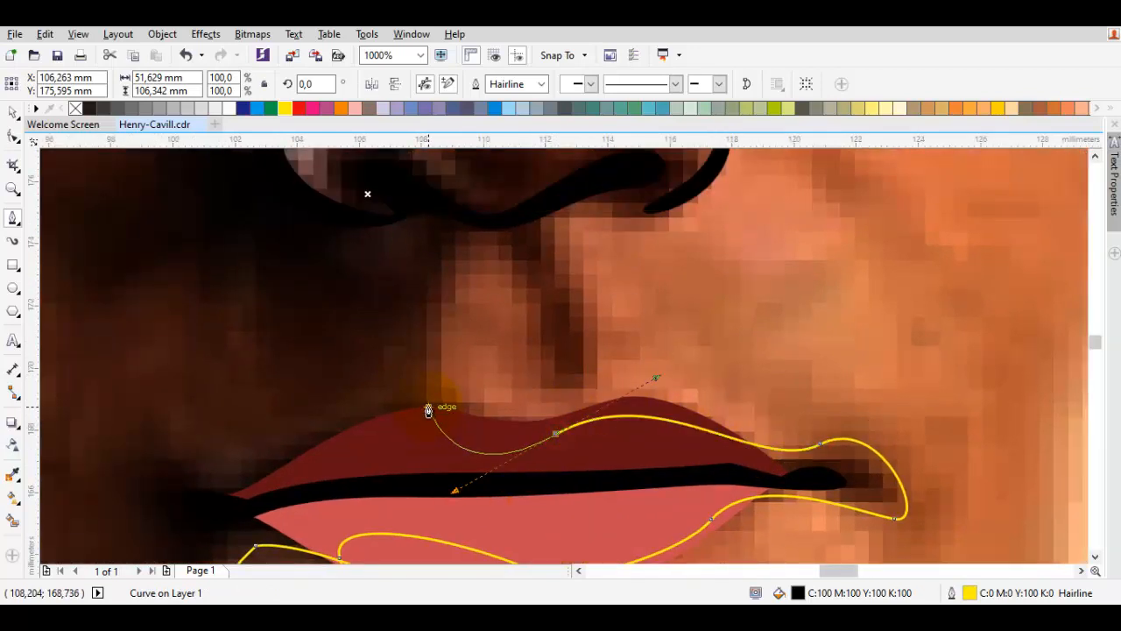
Trace the shadow around the light patch above the upper lip and up the philtrum's dark edge to the nose base.
drag(429, 410, 373, 338)
drag(491, 270, 541, 262)
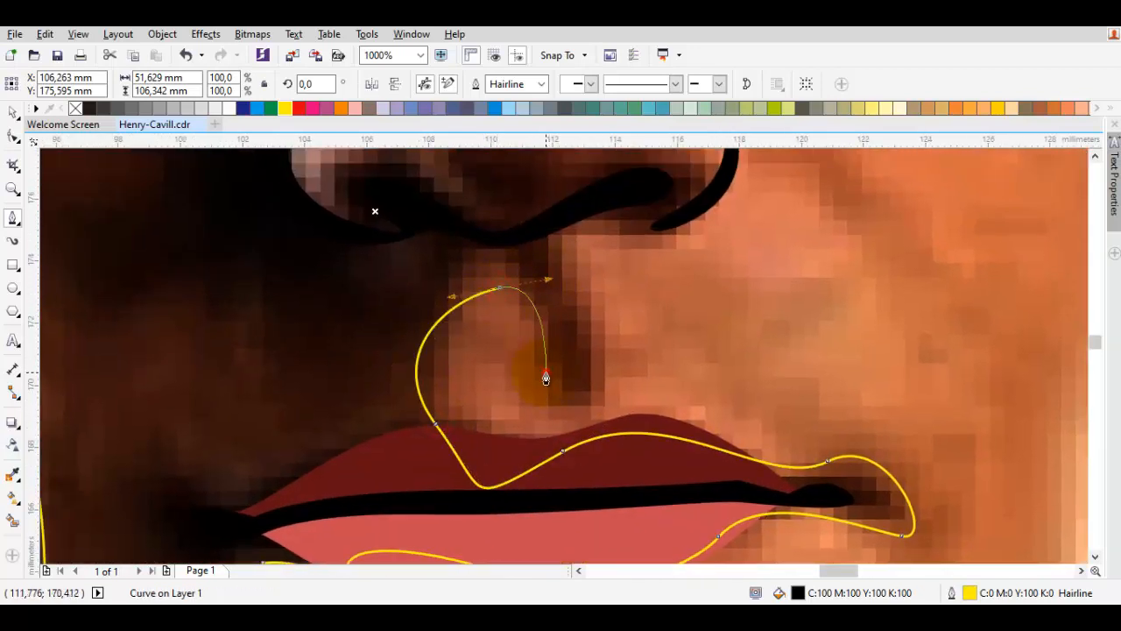
drag(572, 400, 648, 392)
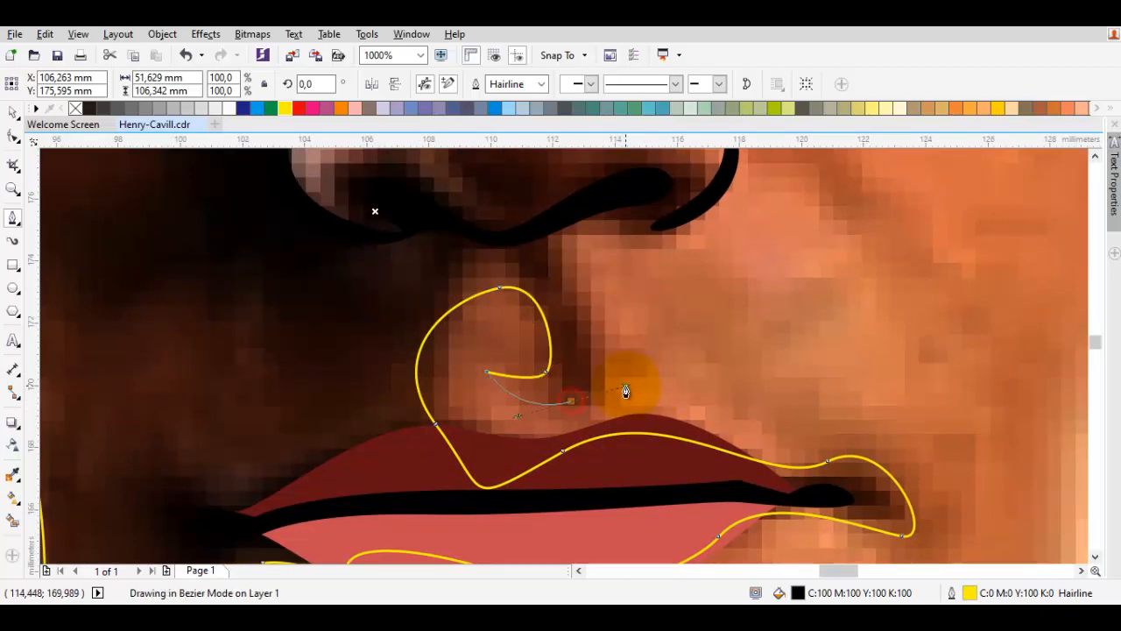
scroll(578, 275, up, 1)
drag(558, 330, 629, 335)
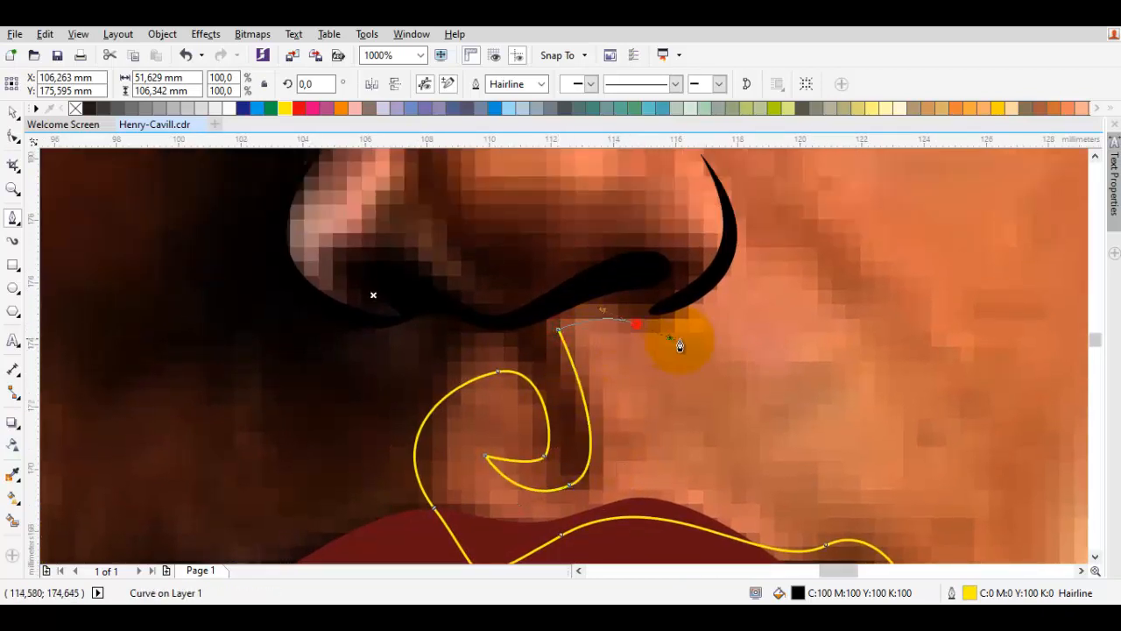
Outline the shadow around the picture's right nostril, out along the cheek crease and back across the underside of the nose tip.
drag(747, 269, 705, 280)
click(880, 396)
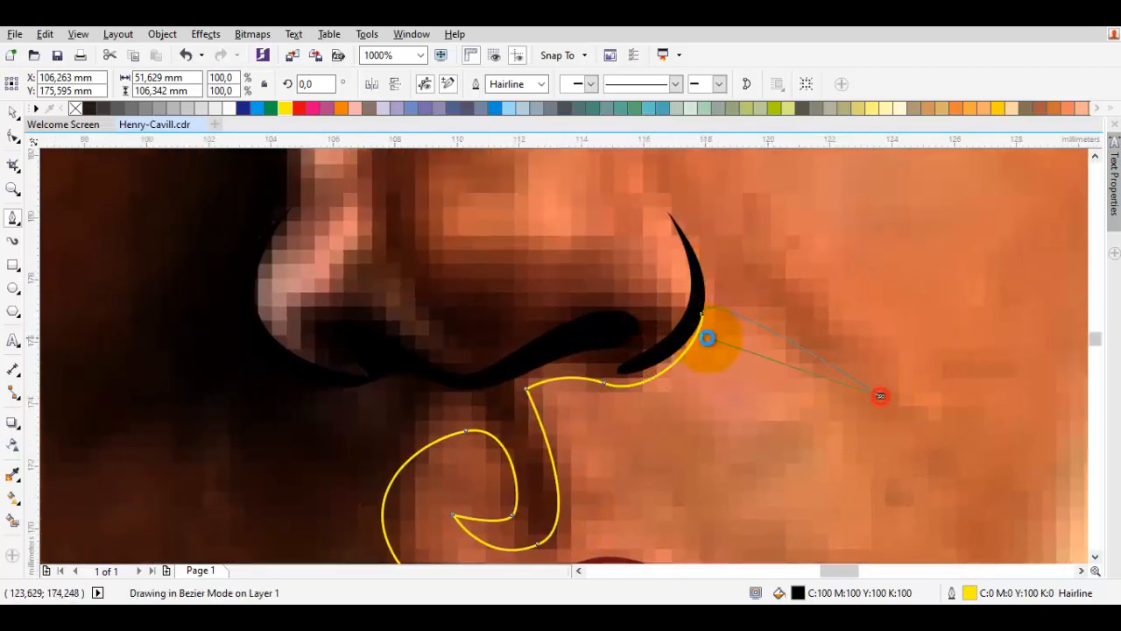
drag(708, 337, 707, 246)
drag(668, 209, 634, 216)
drag(665, 315, 806, 338)
drag(708, 294, 607, 368)
drag(636, 304, 708, 331)
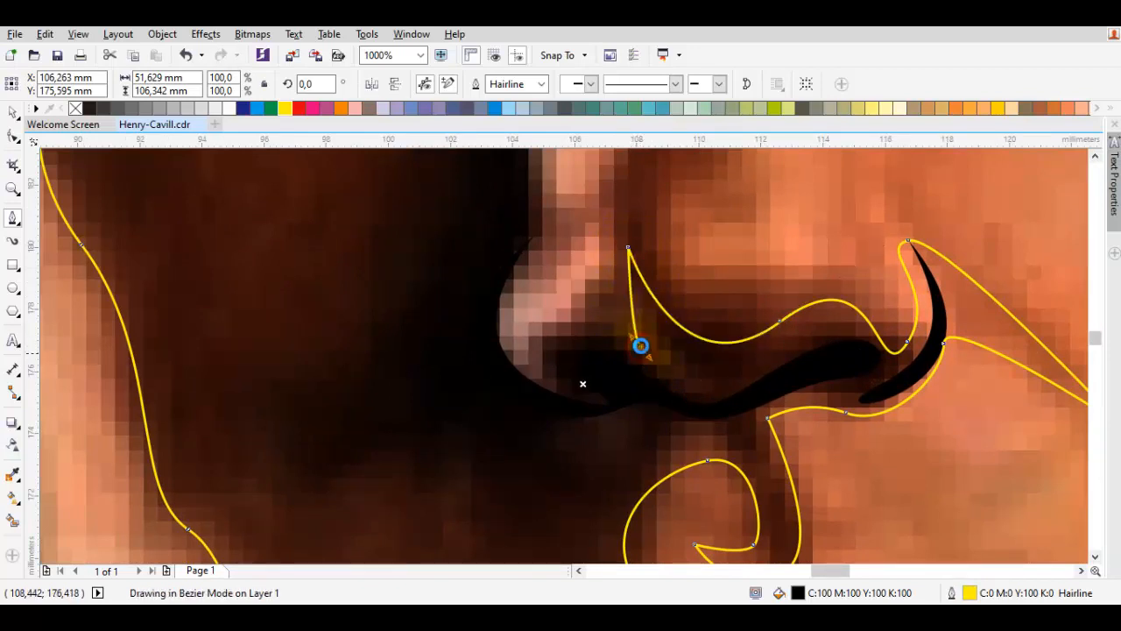
Trace the shadow's edge around the highlight on the picture's left nostril wing.
drag(553, 349, 531, 408)
drag(501, 352, 517, 377)
scroll(515, 358, down, 1)
drag(516, 332, 569, 353)
scroll(546, 312, up, 1)
click(569, 353)
drag(521, 294, 549, 358)
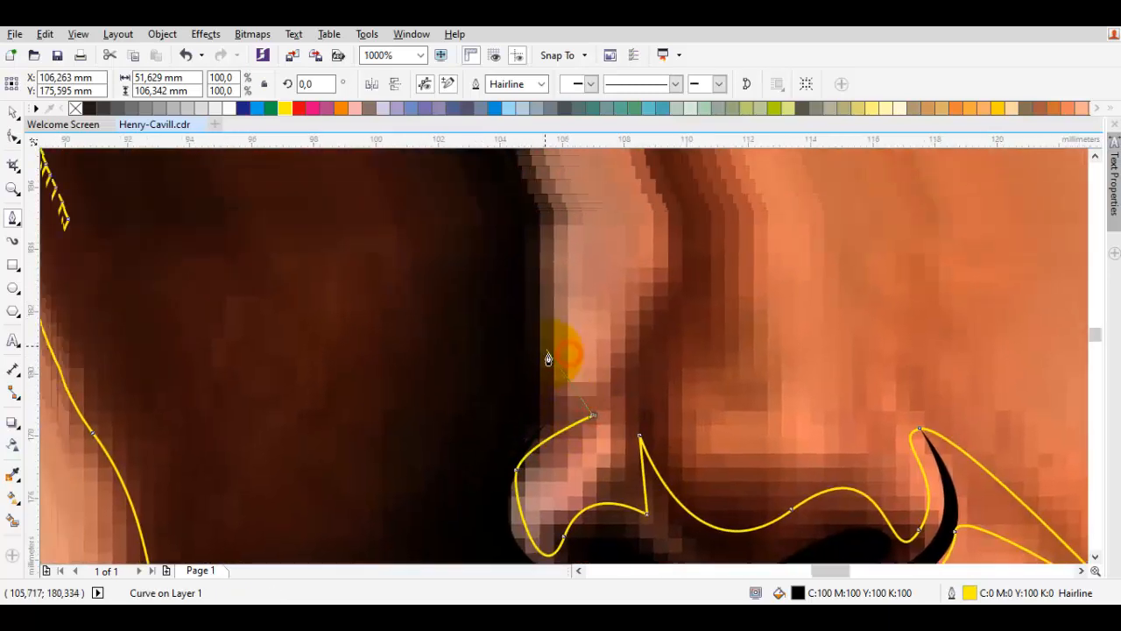
Extend the outline up the picture's left side of the nose, along the bridge shadow and up between the eyebrows.
scroll(548, 355, down, 1)
drag(549, 318, 549, 341)
drag(548, 329, 607, 385)
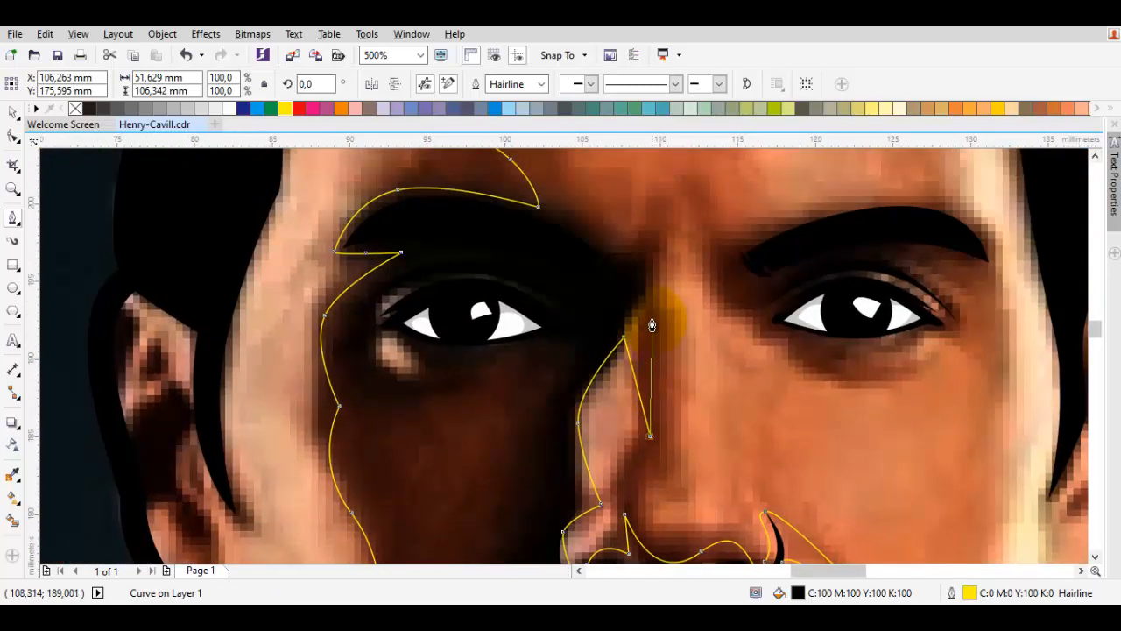
scroll(663, 310, up, 1)
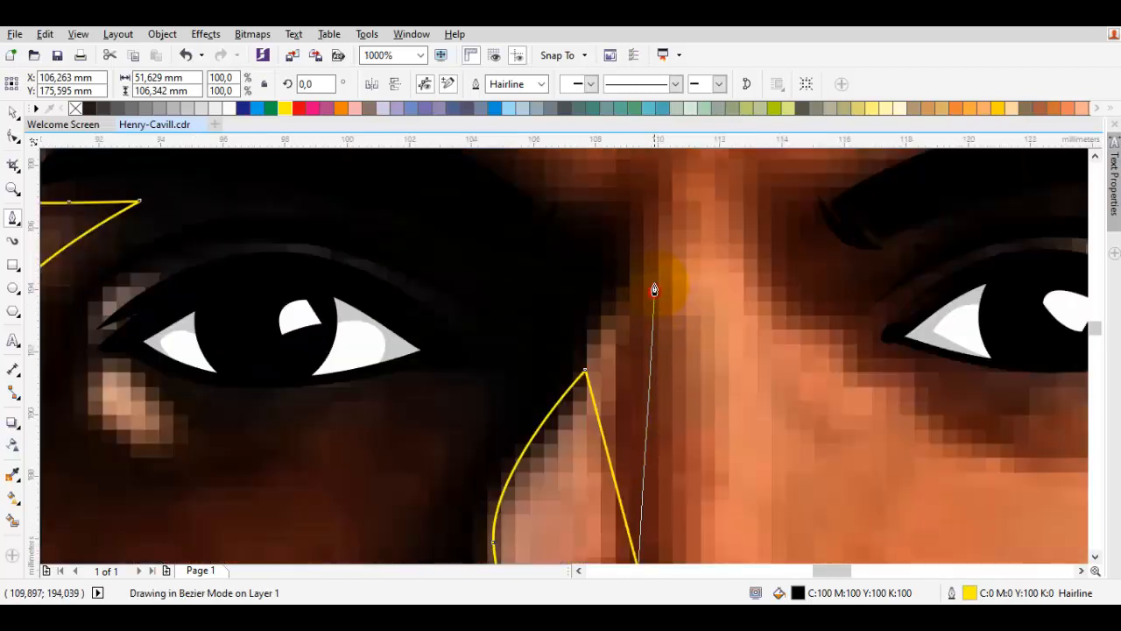
drag(667, 220, 606, 325)
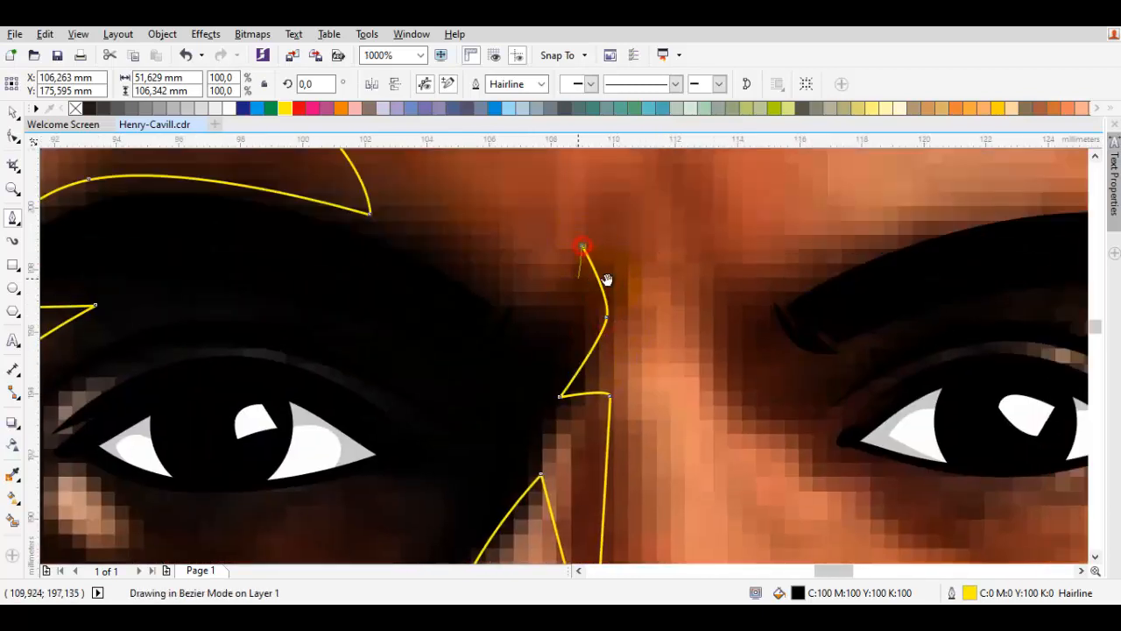
drag(607, 279, 649, 286)
Trace the shadow from between the eyebrows around the inner end of the picture's left eyebrow to just above it.
scroll(615, 315, up, 1)
drag(583, 352, 582, 350)
scroll(528, 227, down, 1)
drag(492, 210, 596, 351)
click(566, 331)
scroll(547, 219, down, 1)
drag(542, 214, 533, 434)
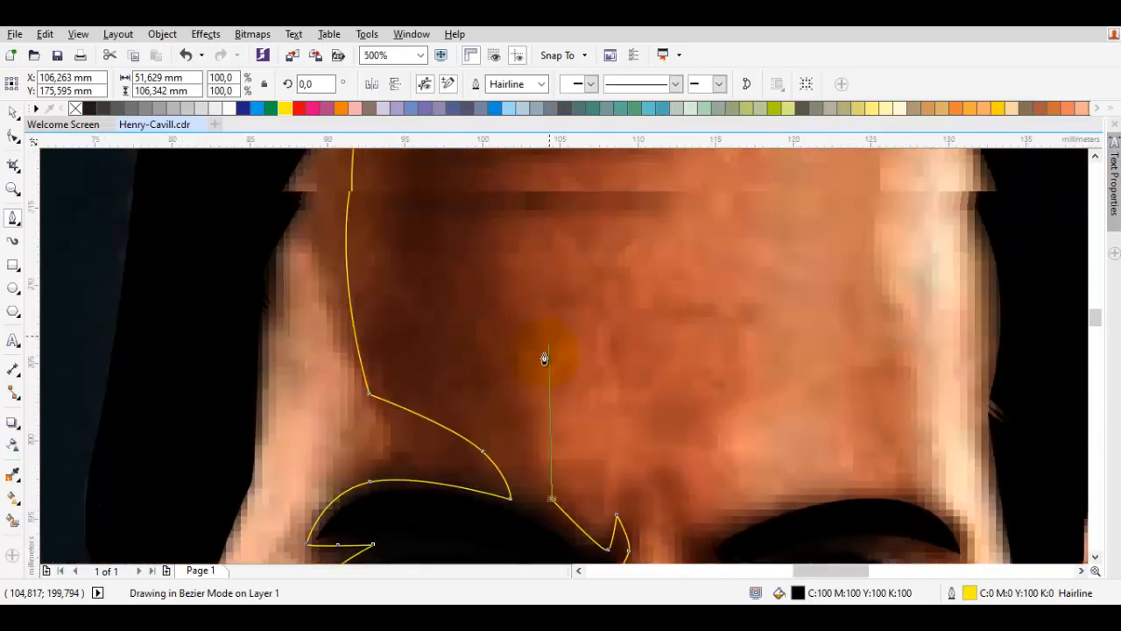
Extend the outline up the forehead, along beneath the hairline and into the hair on the picture's right.
drag(527, 239, 549, 287)
drag(748, 260, 725, 238)
click(877, 368)
scroll(877, 369, down, 1)
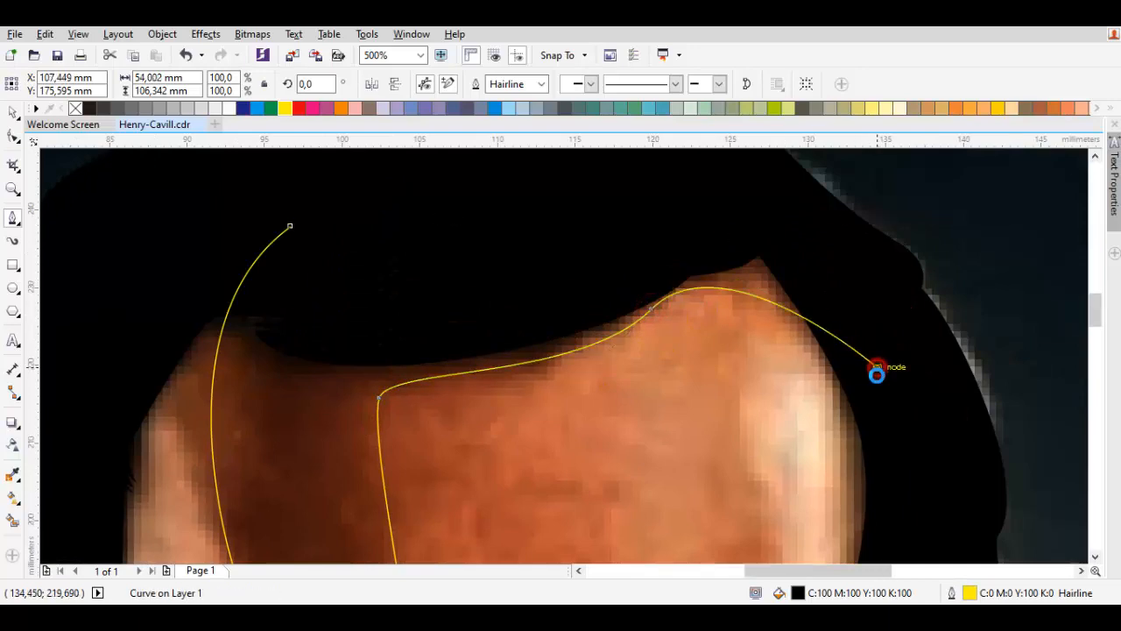
Carry the shadow outline from the hair through the background beside the head, then back across the upper ear on the picture's right.
drag(876, 369, 698, 165)
drag(751, 297, 767, 263)
scroll(776, 338, down, 1)
scroll(777, 333, up, 1)
drag(871, 265, 881, 280)
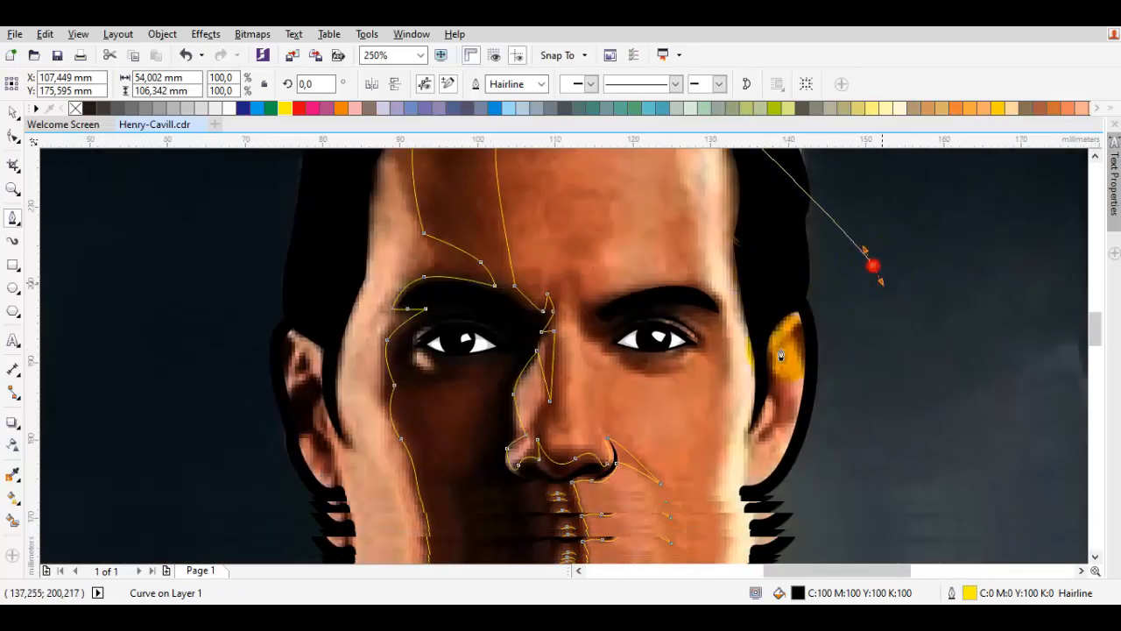
scroll(779, 354, up, 1)
drag(860, 352, 803, 272)
mouse_move(745, 386)
mouse_down()
mouse_move(764, 351)
mouse_move(749, 399)
mouse_up()
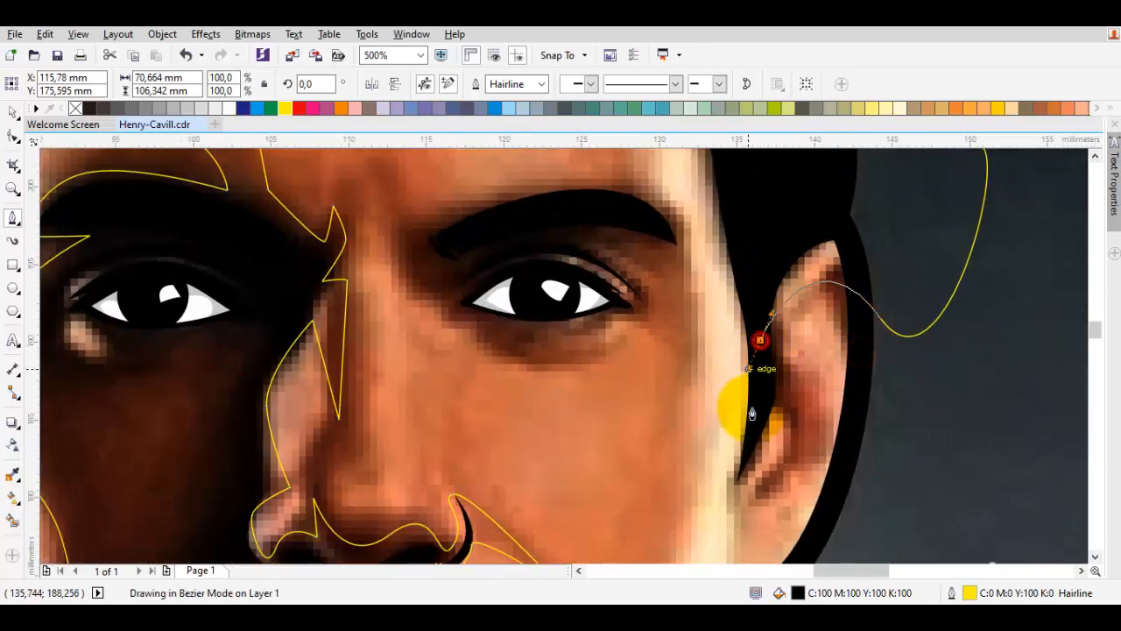
Trace the sideburn and the shadow inside the ear on the picture's right, continuing down along the ear's outer rim.
scroll(752, 463, up, 1)
drag(743, 452, 728, 487)
click(767, 528)
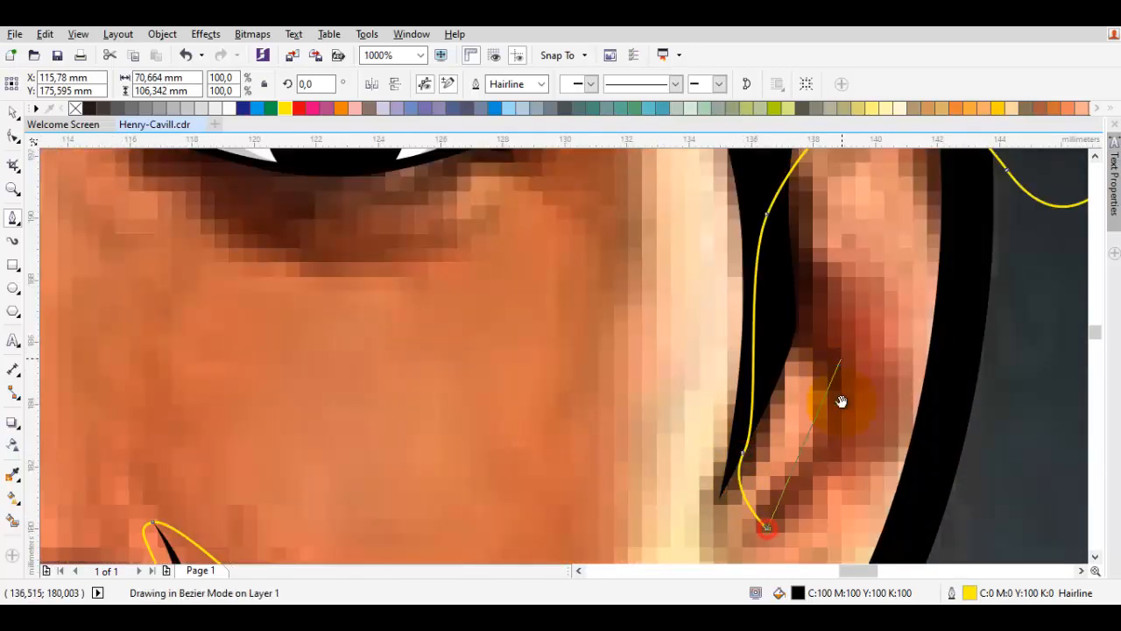
scroll(847, 401, up, 1)
drag(874, 403, 894, 339)
click(816, 283)
click(882, 198)
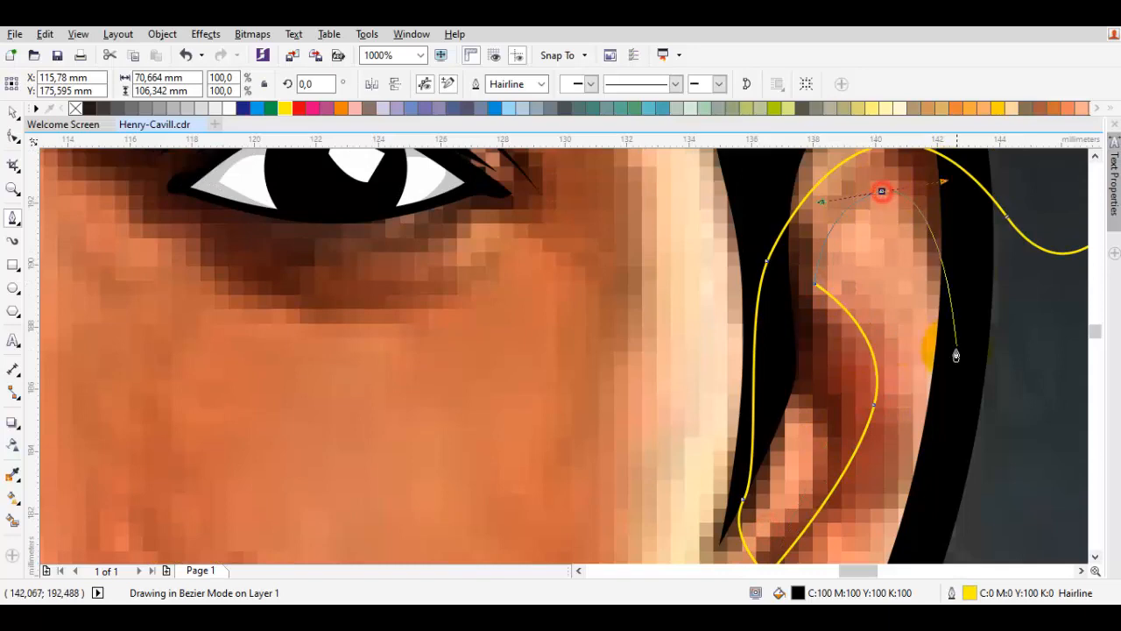
scroll(953, 354, down, 1)
drag(930, 399, 959, 468)
Take the outline out into the background on the picture's right, over the head and down past the hair on the picture's left.
scroll(959, 467, down, 4)
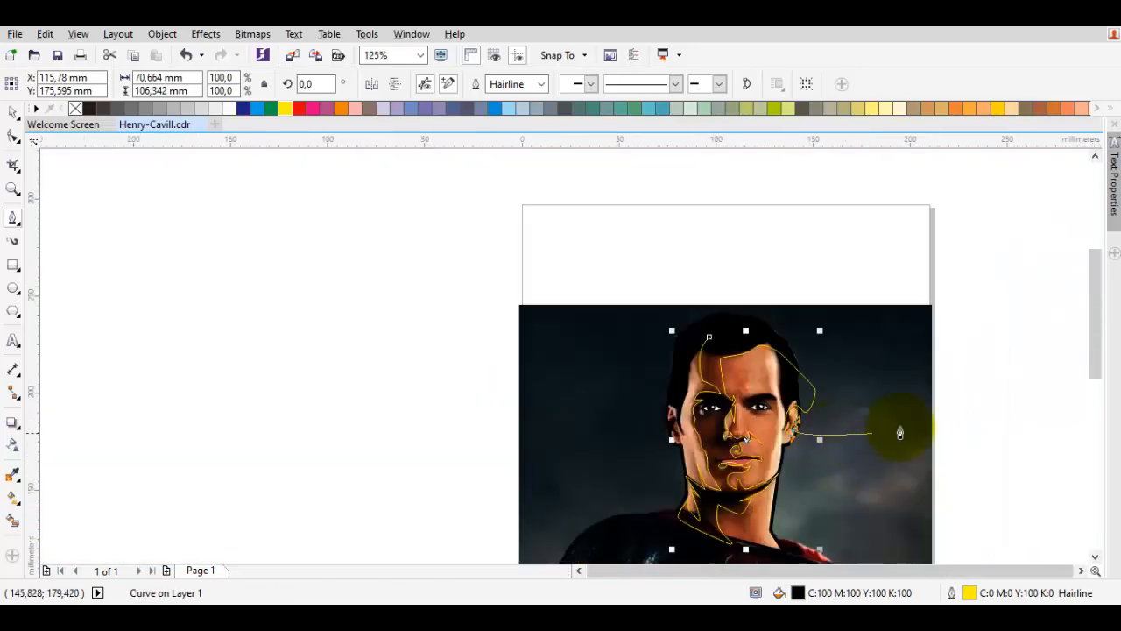
drag(851, 283, 771, 288)
scroll(657, 407, up, 1)
drag(679, 268, 614, 450)
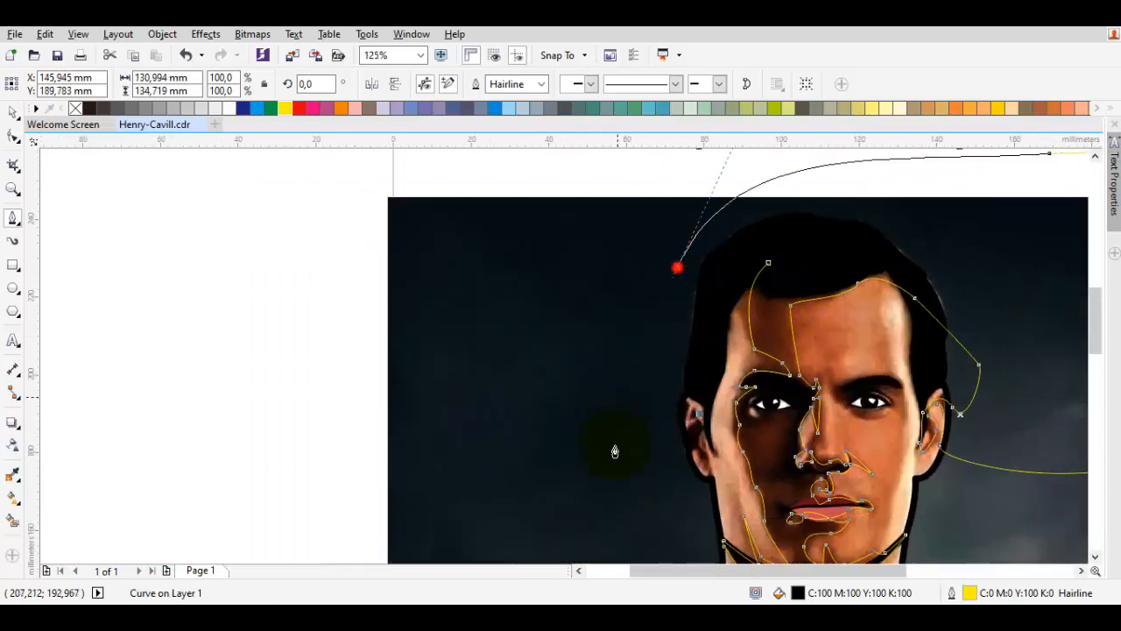
scroll(679, 492, up, 1)
scroll(684, 465, up, 2)
Trace the shadow edges around and inside the ear on the picture's left.
drag(693, 462, 691, 368)
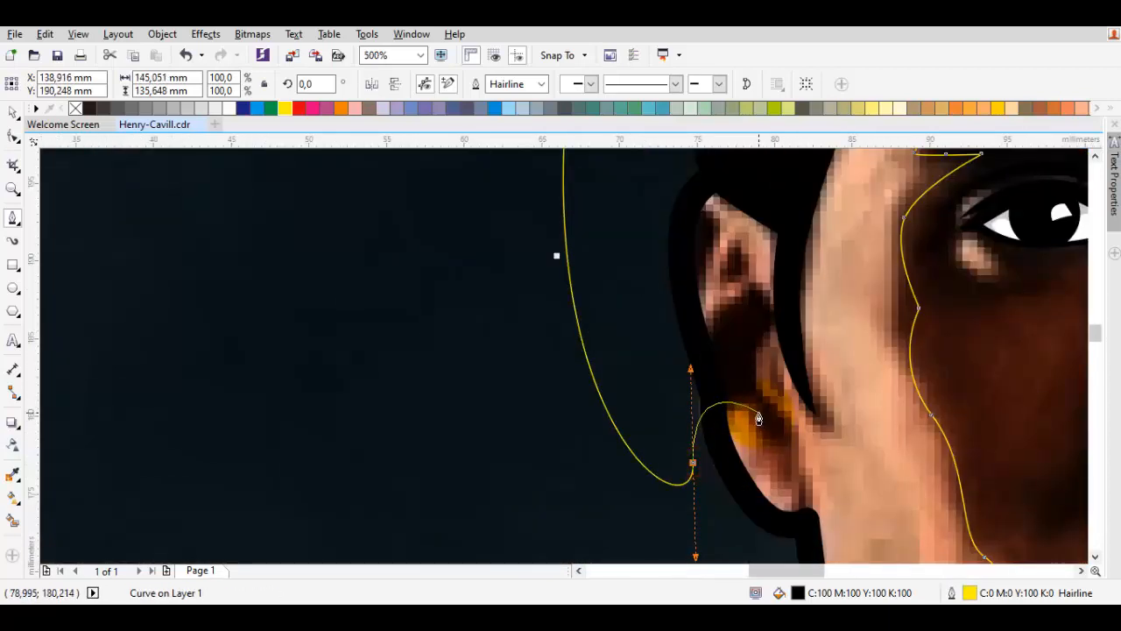
drag(771, 429, 794, 359)
scroll(791, 388, up, 1)
drag(703, 273, 726, 304)
click(654, 362)
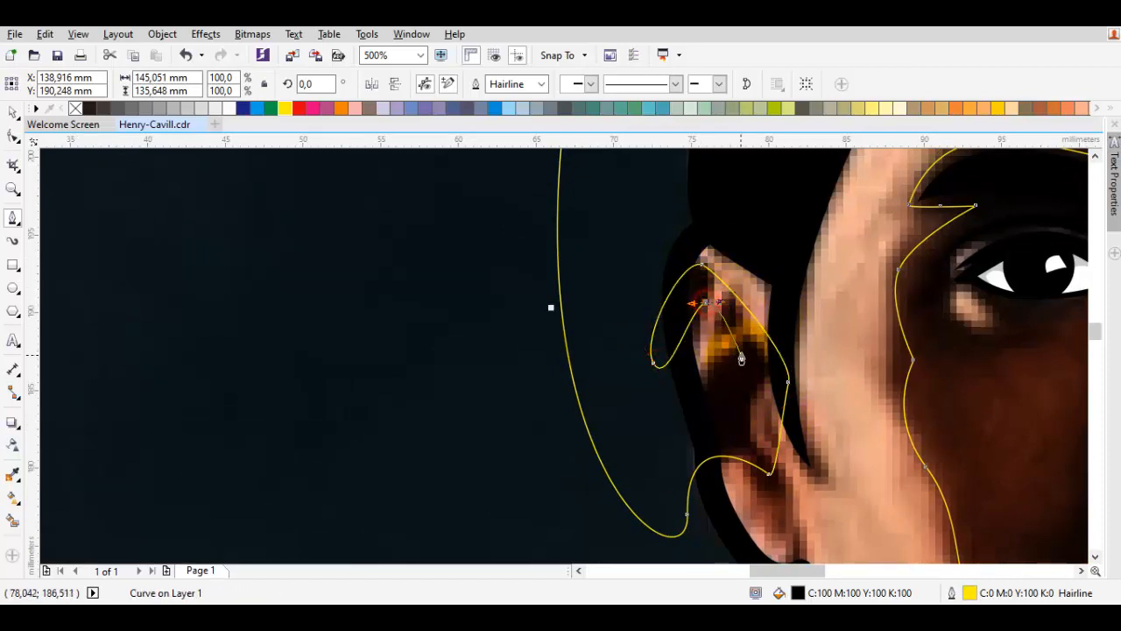
click(743, 353)
Run the outline up beside the hair on the picture's left and close it at its starting point in the hair.
drag(695, 404, 694, 445)
scroll(672, 421, down, 1)
drag(636, 387, 636, 286)
scroll(692, 289, up, 2)
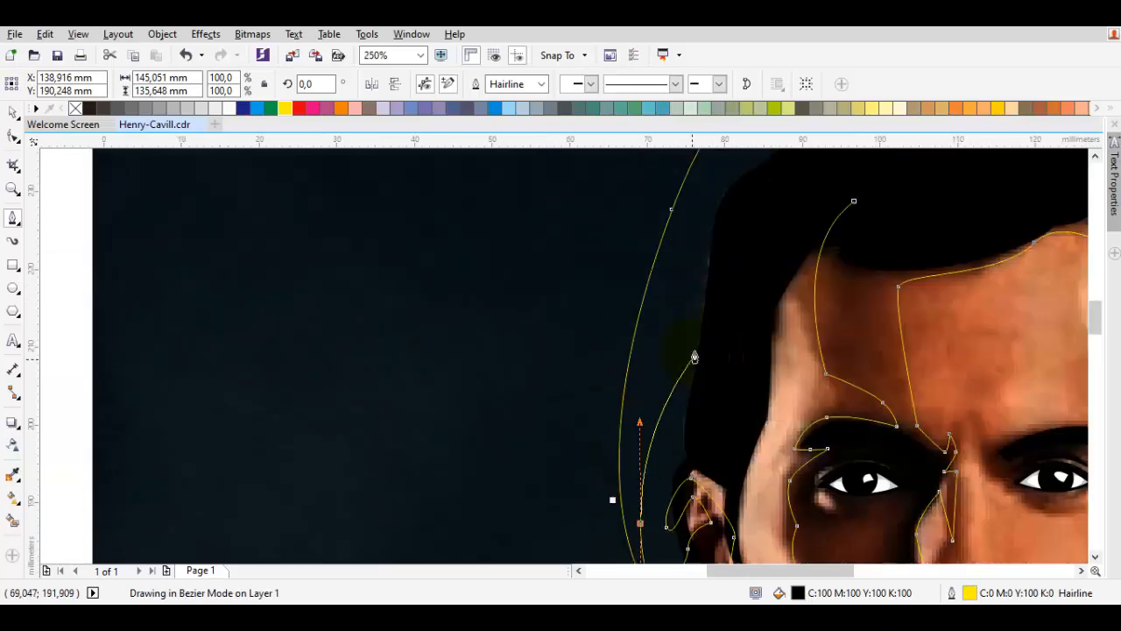
drag(855, 202, 710, 223)
scroll(767, 283, down, 2)
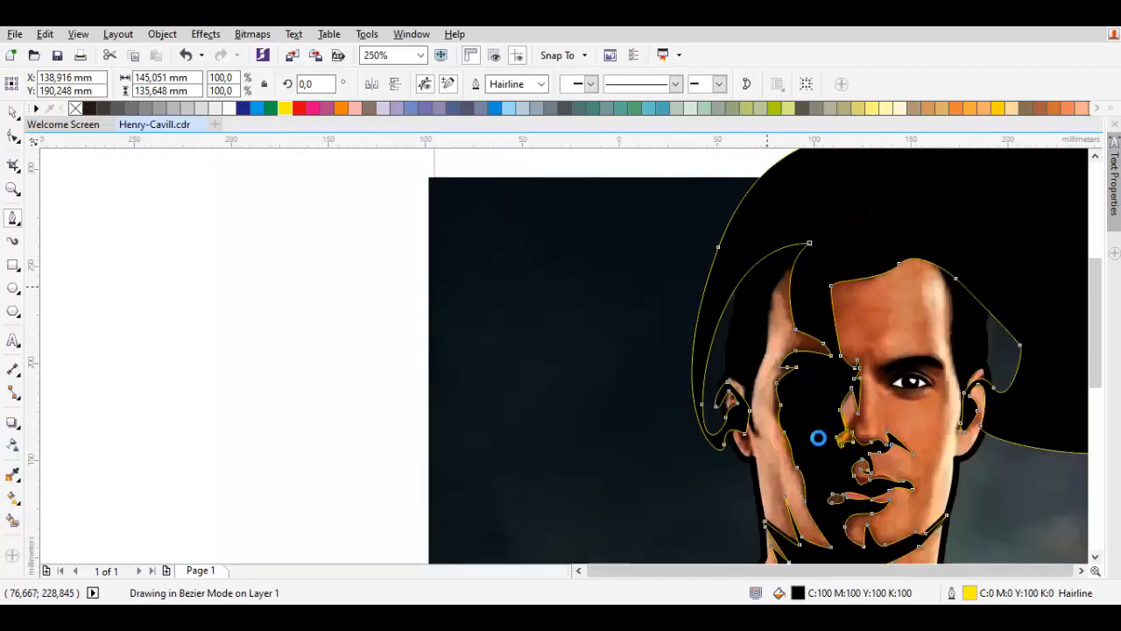
Edit the facial shadow's nodes to round its edge between the eyebrows and along the nose bridge.
scroll(821, 367, up, 2)
key(space)
scroll(796, 333, up, 3)
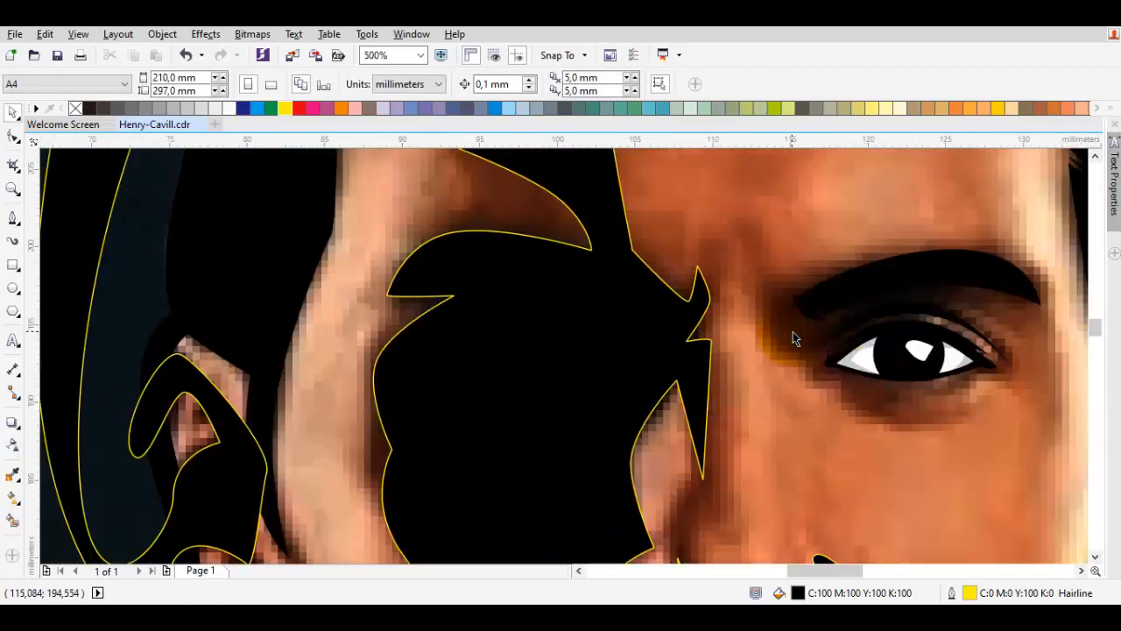
drag(815, 340, 732, 334)
click(629, 300)
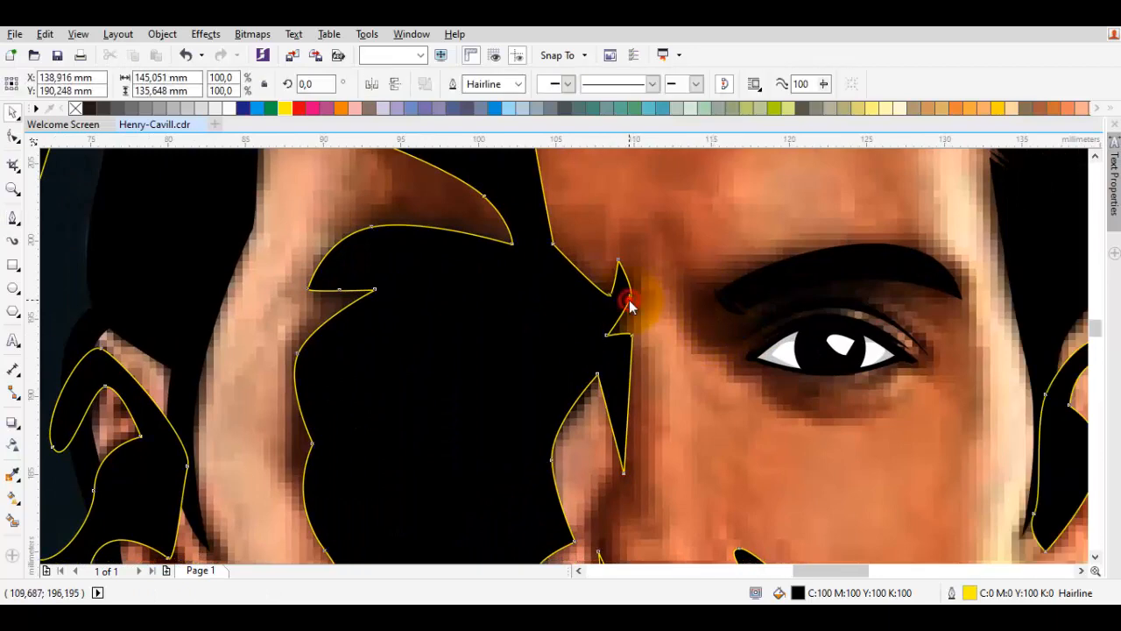
key(F10)
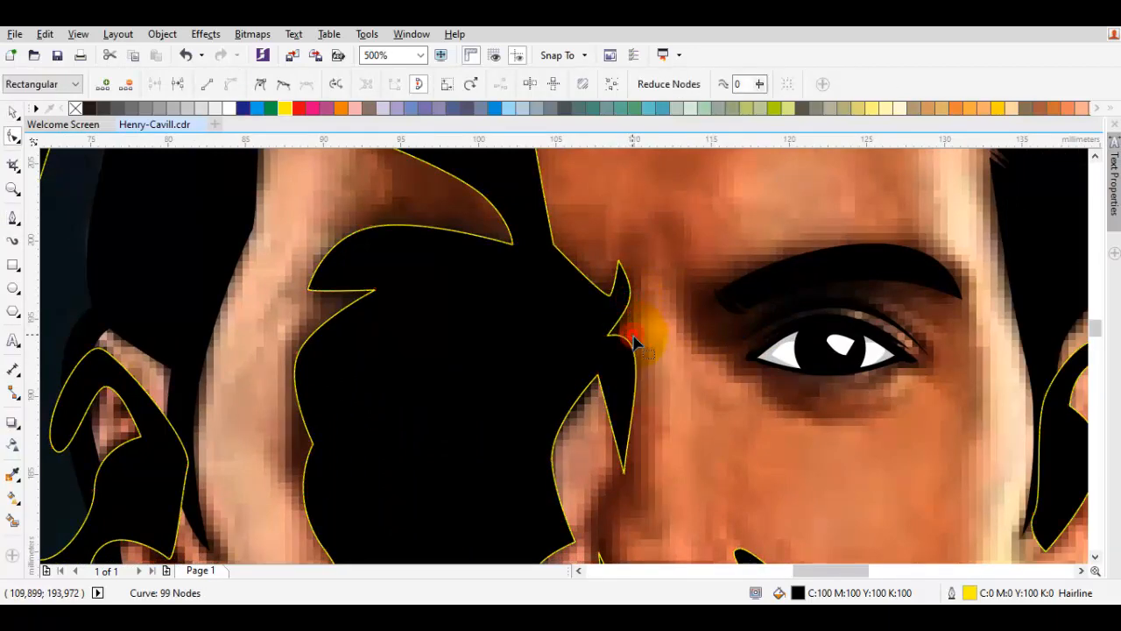
drag(663, 349, 662, 374)
Start a new shadow outline from between the eyebrows to the inner corner of the picture's right eye and beneath the eye.
key(space)
key(Escape)
key(space)
scroll(646, 376, up, 2)
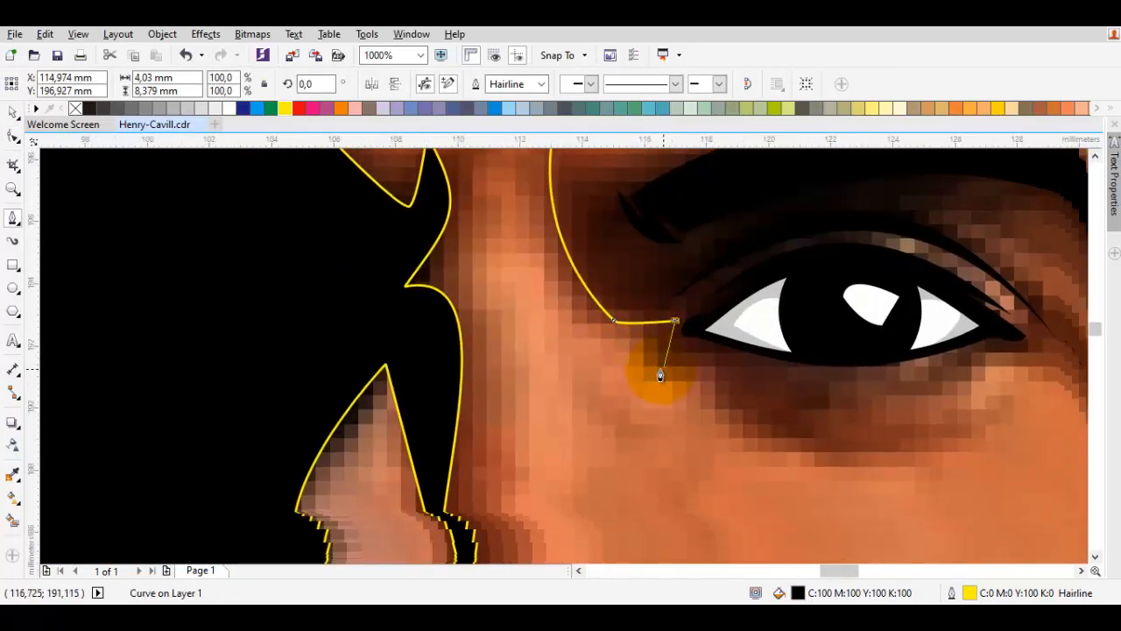
click(662, 373)
drag(738, 434, 640, 398)
drag(766, 451, 769, 449)
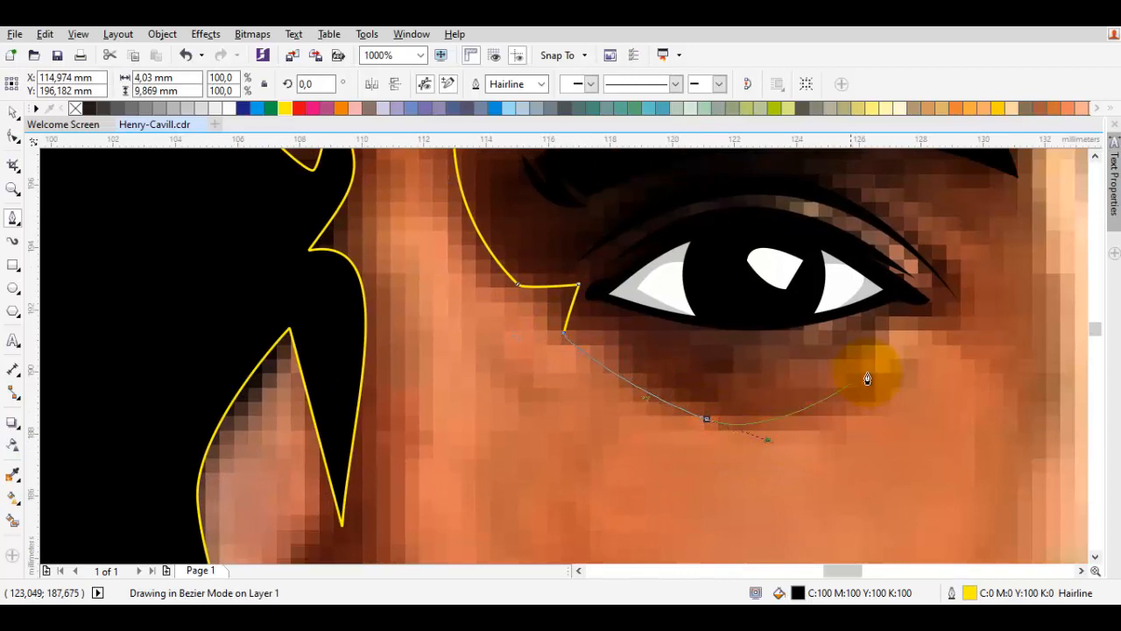
Trace along the lower lid, around the outer corner and over the upper lid, closing the eye shadow at about 17 by 13 mm.
drag(883, 350, 639, 271)
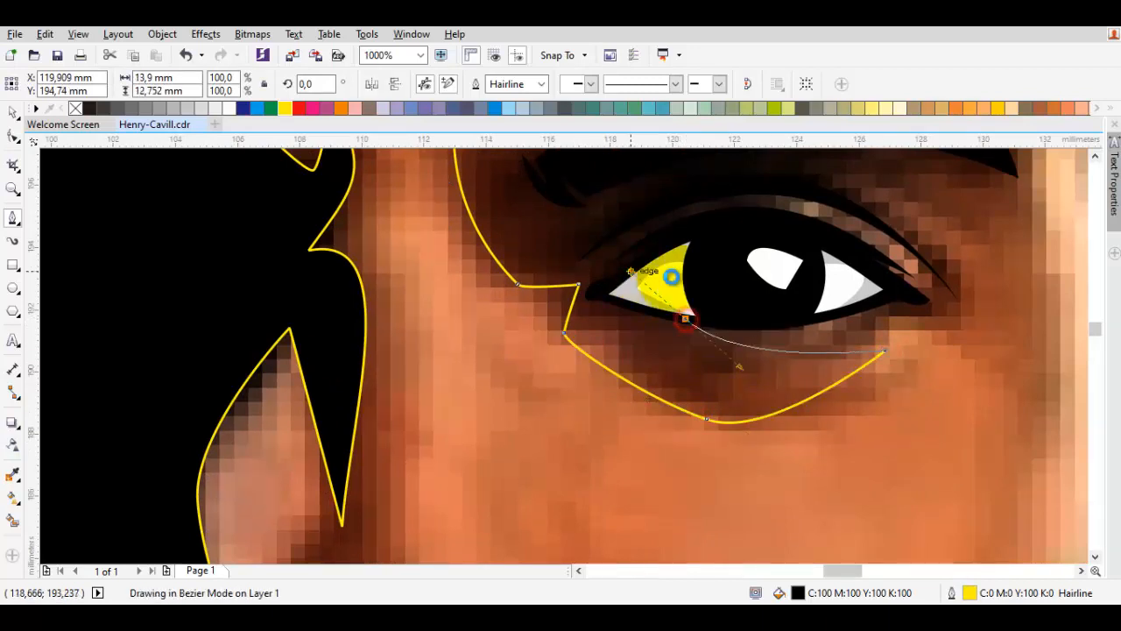
drag(818, 305, 814, 369)
drag(892, 335, 763, 322)
mouse_move(684, 260)
mouse_down()
mouse_move(665, 259)
mouse_move(698, 266)
mouse_up()
click(698, 266)
drag(586, 268, 483, 317)
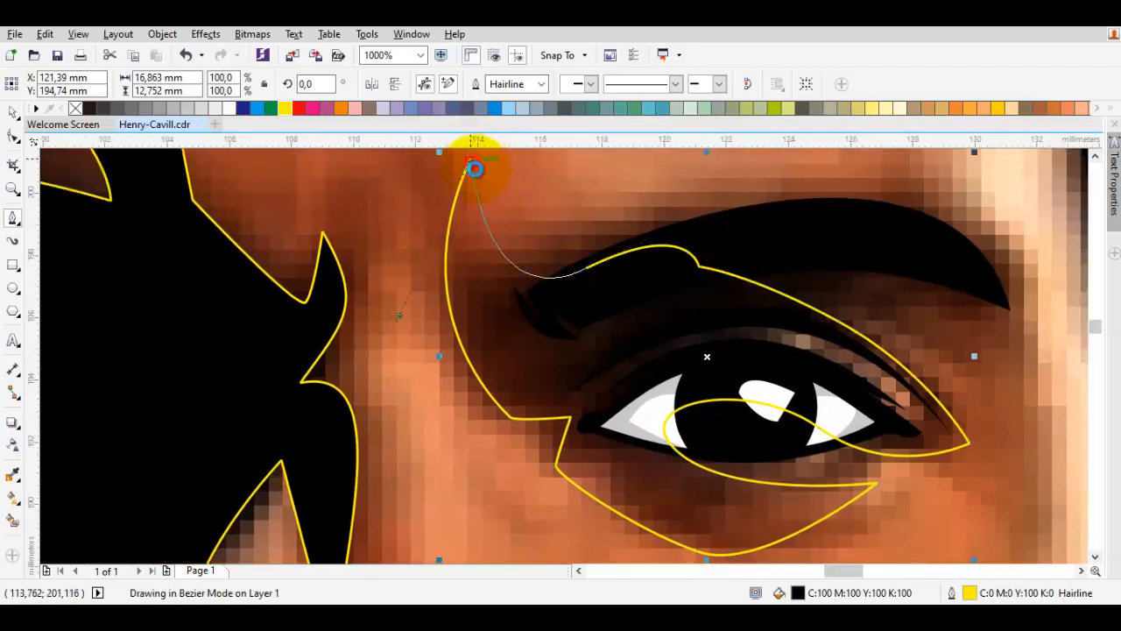
click(474, 168)
Weld the eye shadow on the picture's right to the large facial shadow shape.
scroll(526, 240, down, 2)
key(space)
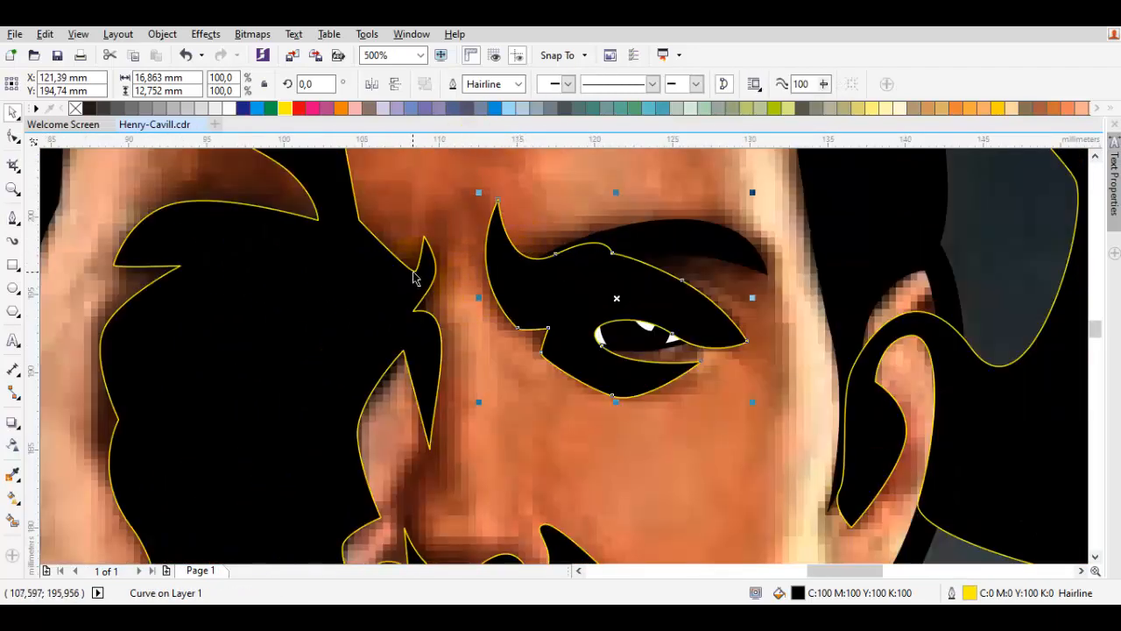
shift+click(314, 270)
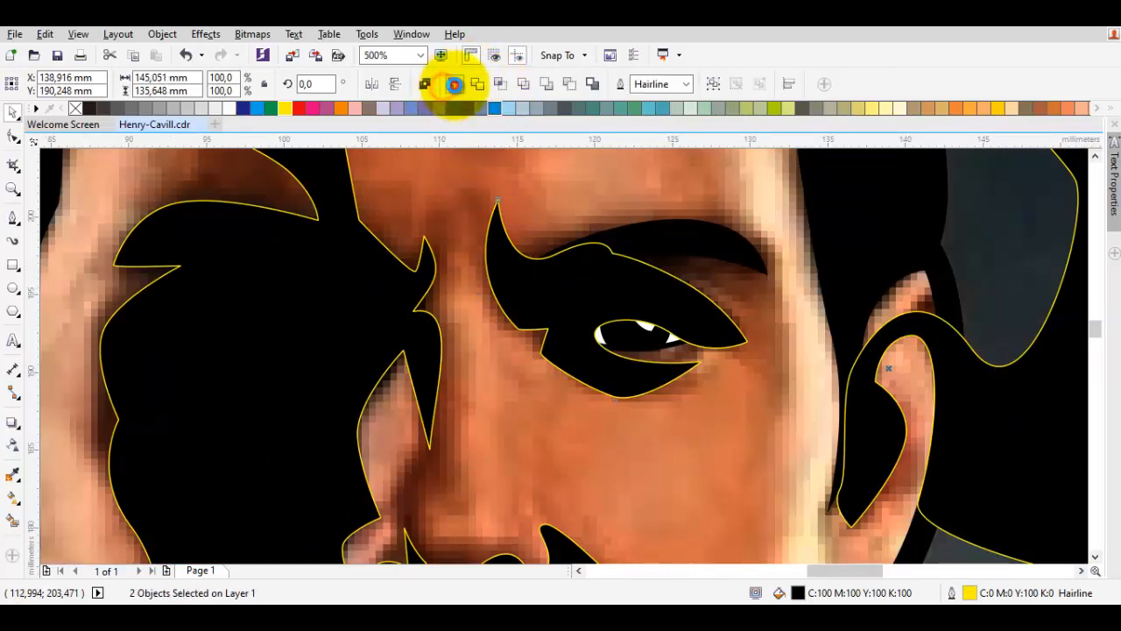
Delete the node at the bend of the forehead shadow's lower edge and convert the shape's nodes to cusp.
double_click(354, 282)
double_click(360, 219)
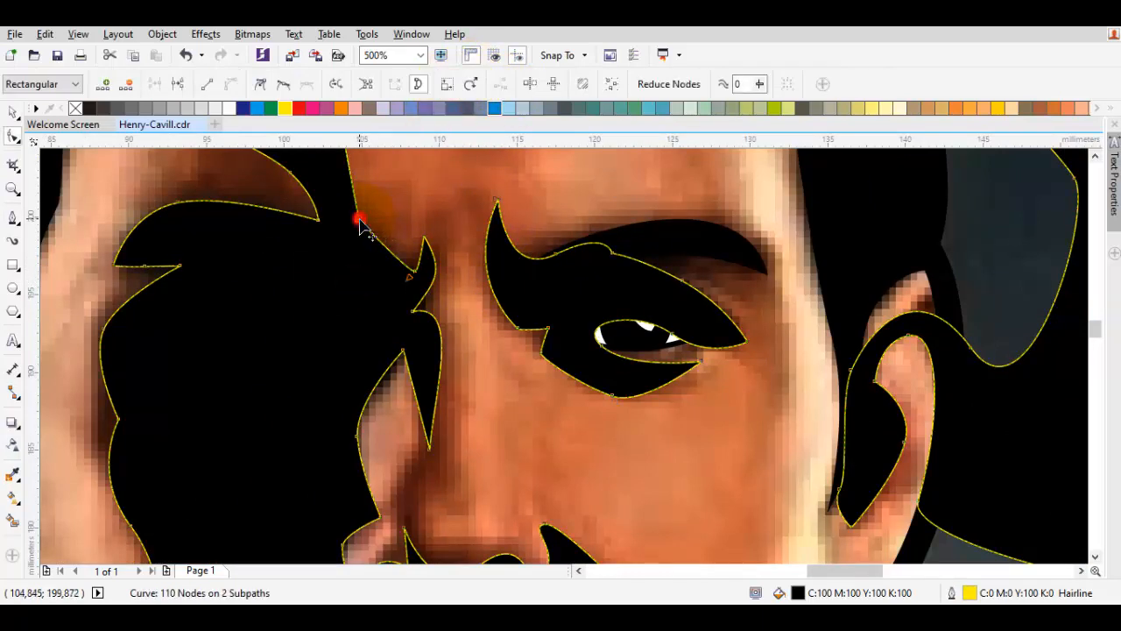
drag(361, 219, 454, 296)
click(517, 234)
right_click(530, 329)
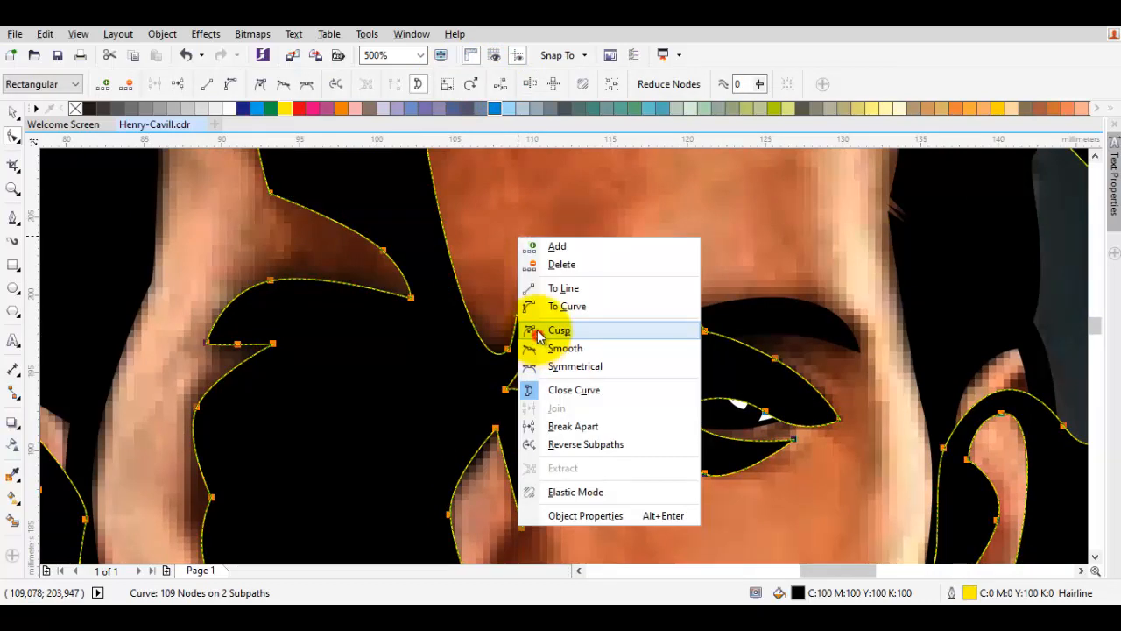
click(531, 324)
right_click(536, 329)
click(534, 325)
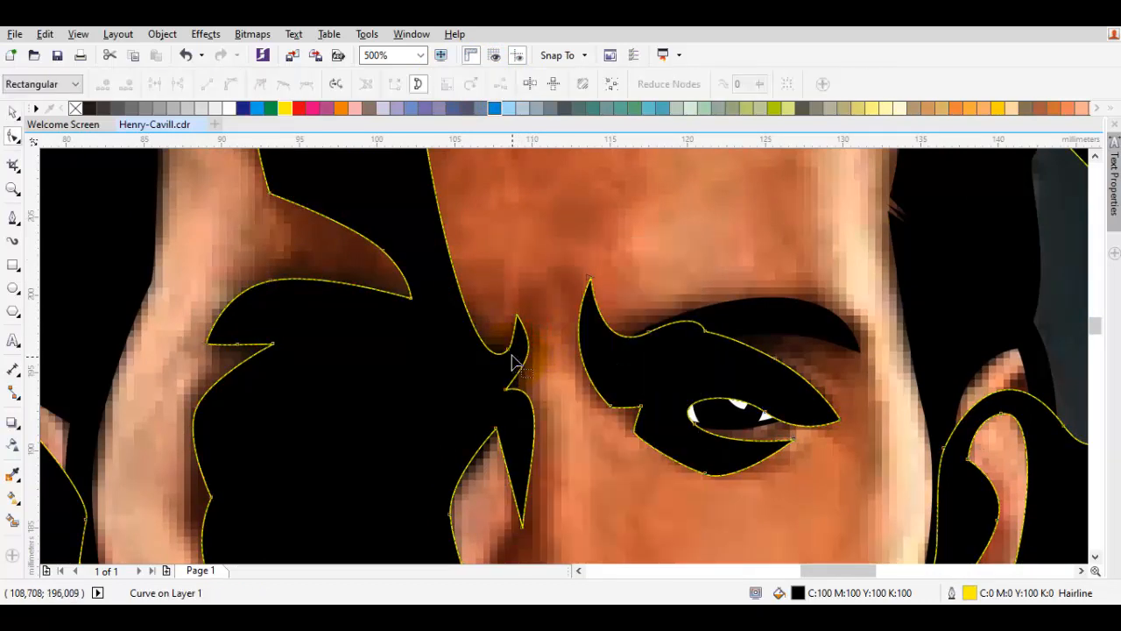
Reshape the forehead shadow's edge into a smooth curve running down to the notch between the eyebrows.
click(509, 351)
drag(460, 400, 417, 324)
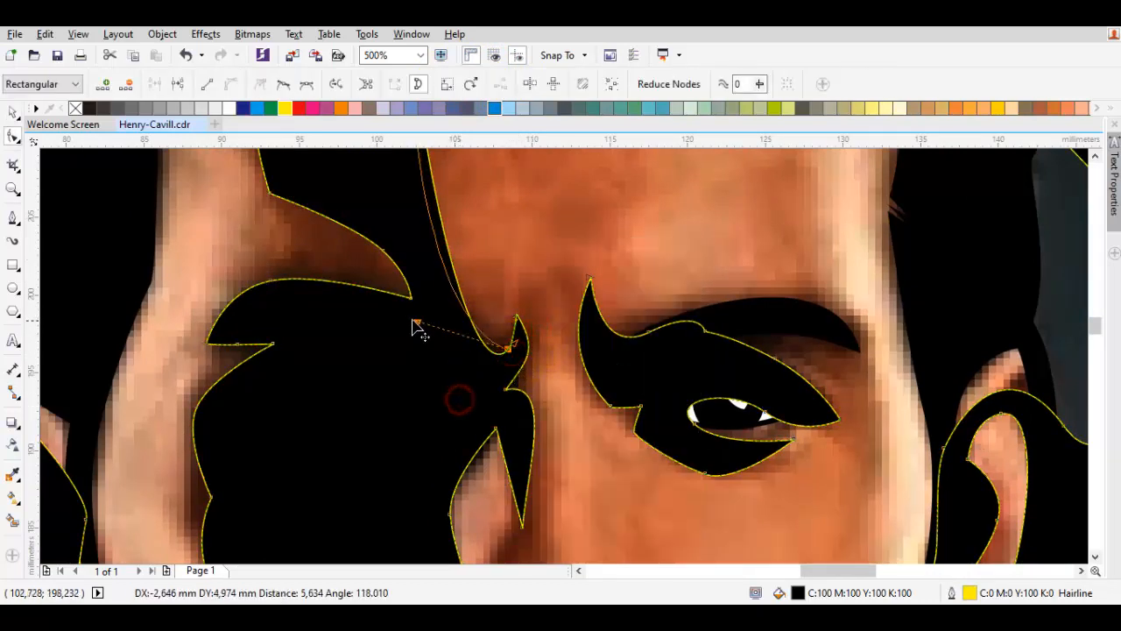
drag(406, 268, 405, 266)
Delete the middle node on the edge above the picture's left eyebrow, set the nodes to cusp and reshape that curve.
click(388, 252)
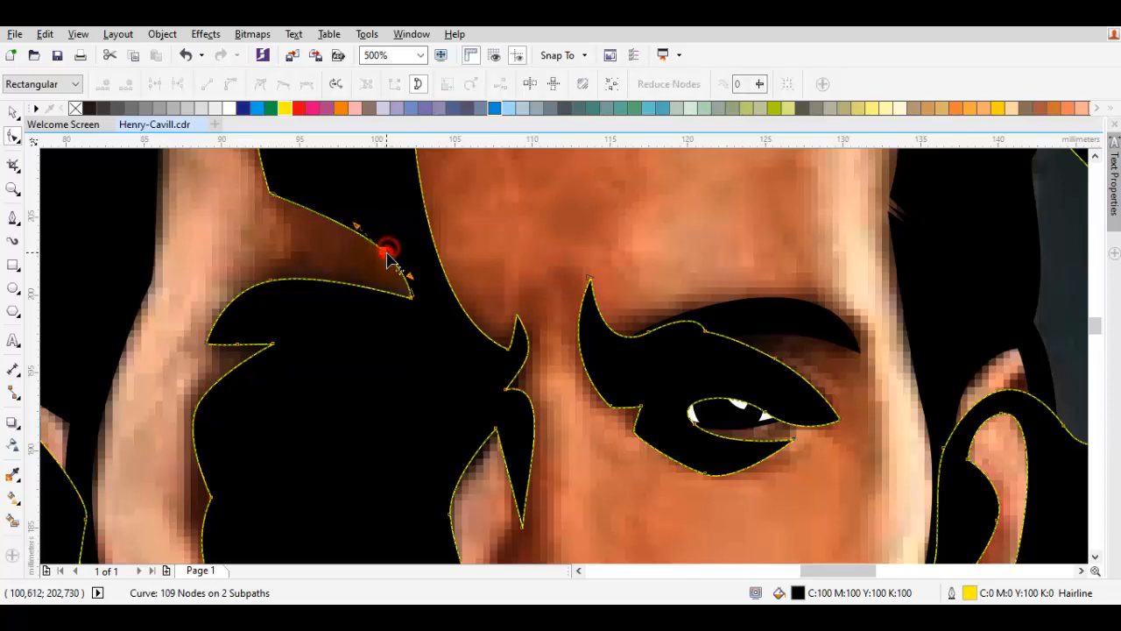
double_click(386, 252)
drag(359, 186, 440, 253)
right_click(426, 254)
click(420, 199)
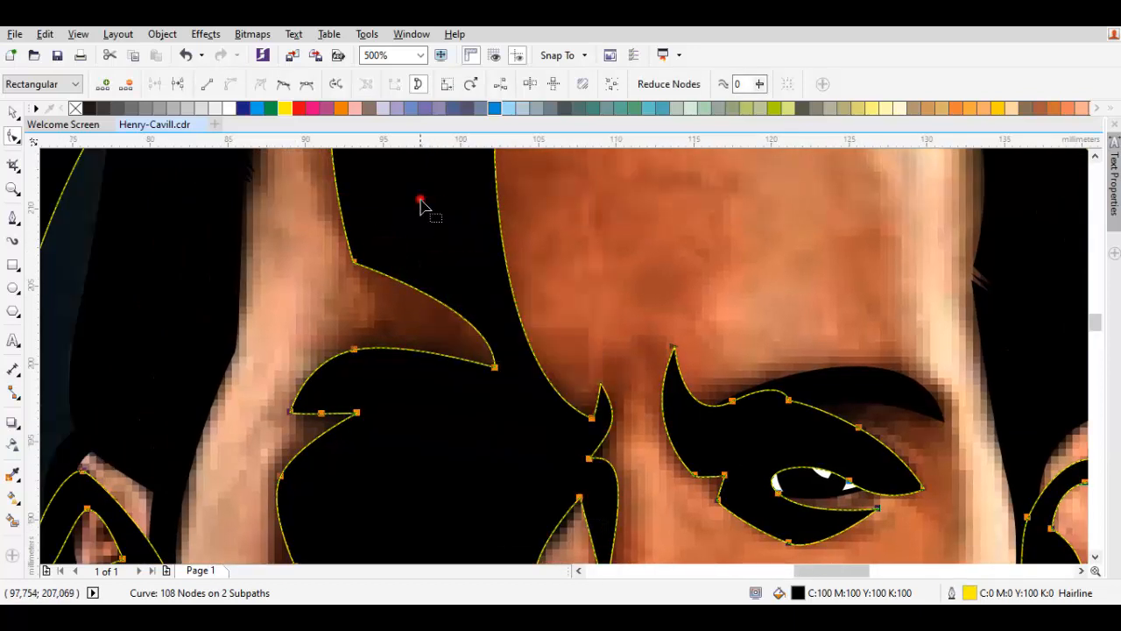
drag(363, 307, 365, 310)
drag(367, 253, 381, 282)
drag(414, 351, 375, 333)
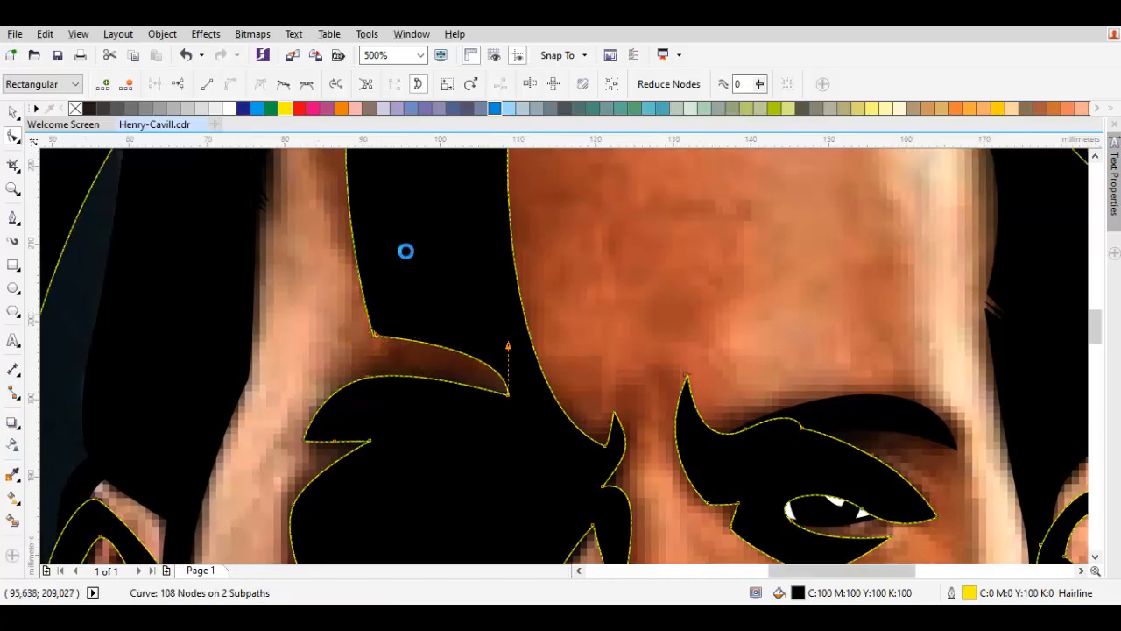
Adjust the shadow shape's pointed tip in the hair on the picture's left, refining its curve beside the forehead.
scroll(405, 251, down, 1)
drag(406, 249, 392, 321)
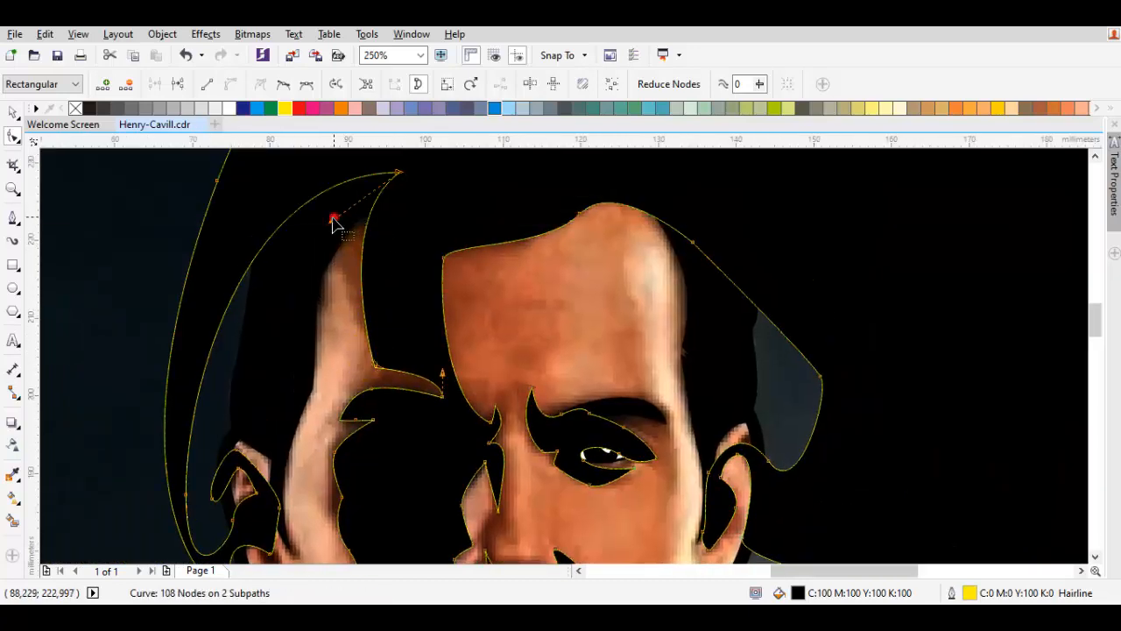
click(333, 215)
drag(400, 172, 386, 172)
drag(485, 335, 465, 253)
Draw a closed eyebrow shape about 18 mm wide over the picture's right eyebrow, overlapping the eye shadow.
key(space)
scroll(566, 346, up, 3)
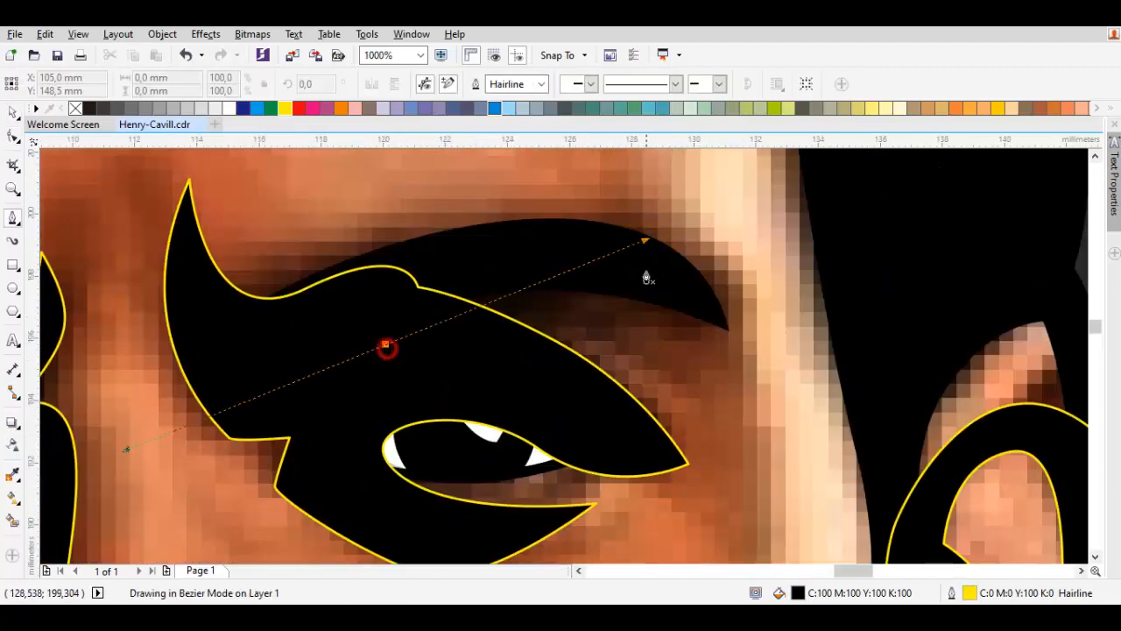
drag(647, 274, 651, 285)
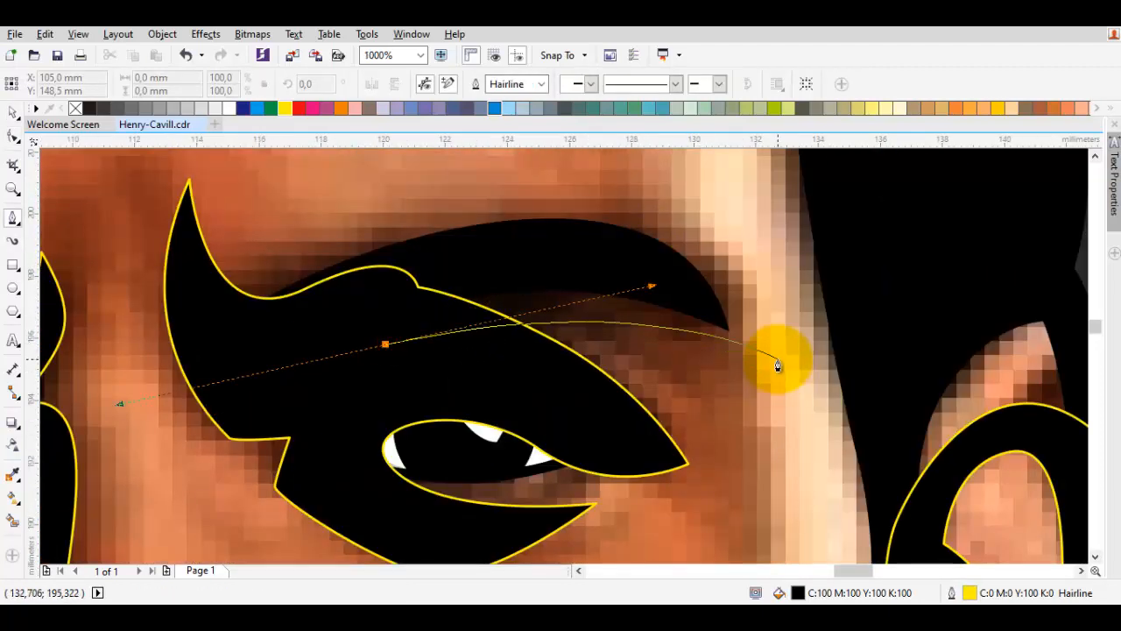
click(779, 359)
drag(566, 241, 387, 266)
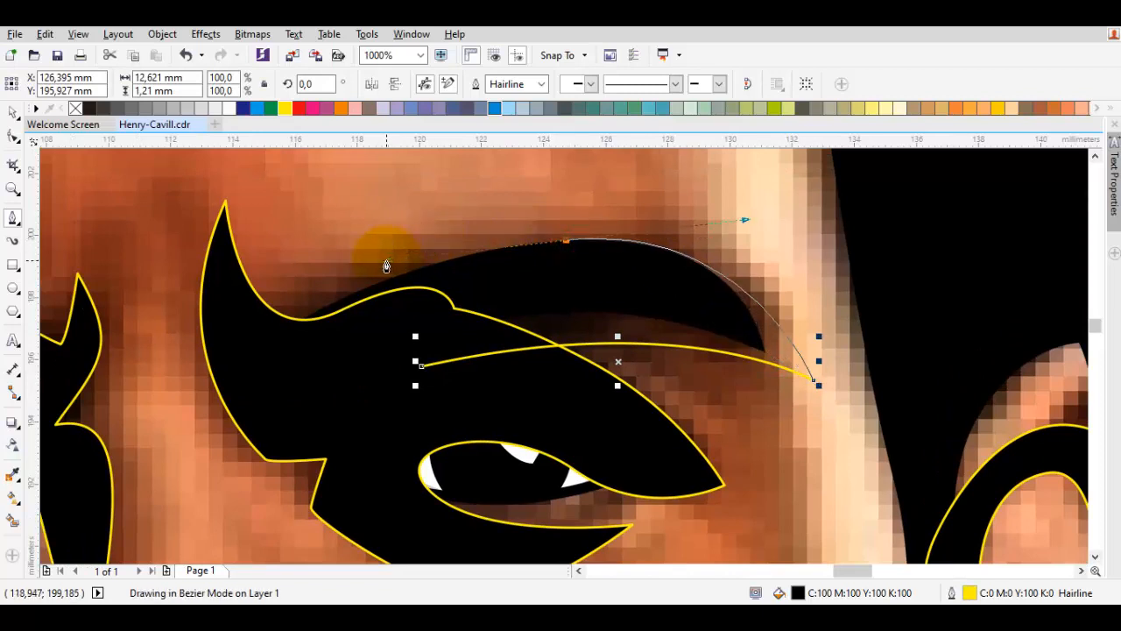
click(268, 327)
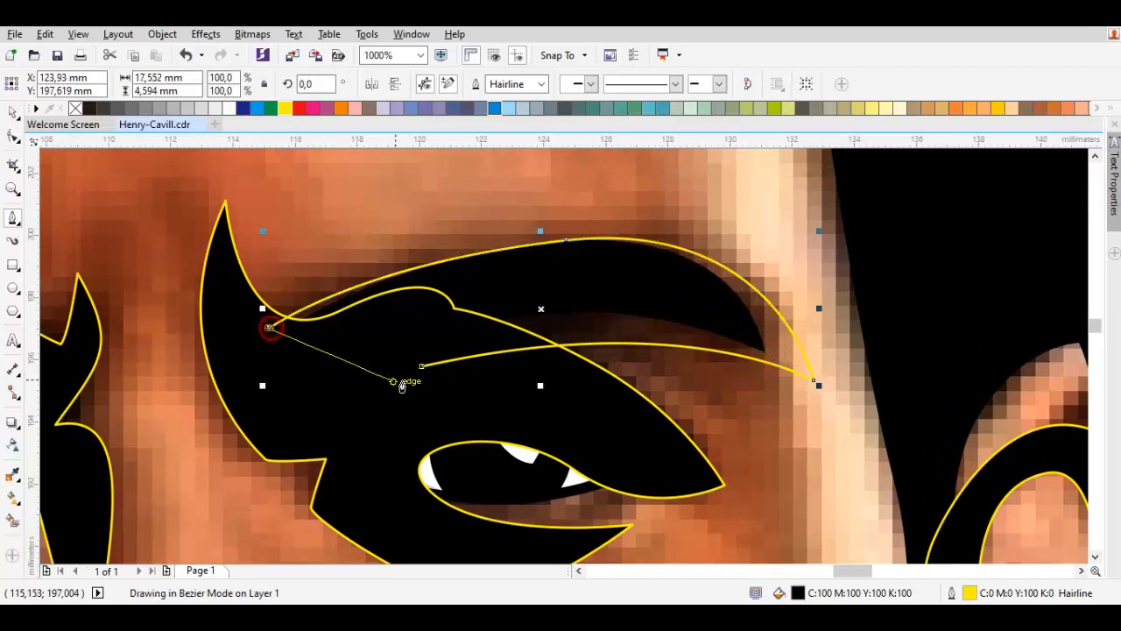
drag(421, 368, 360, 415)
Weld the new eyebrow shape to the facial shadow shape.
key(space)
shift+click(306, 418)
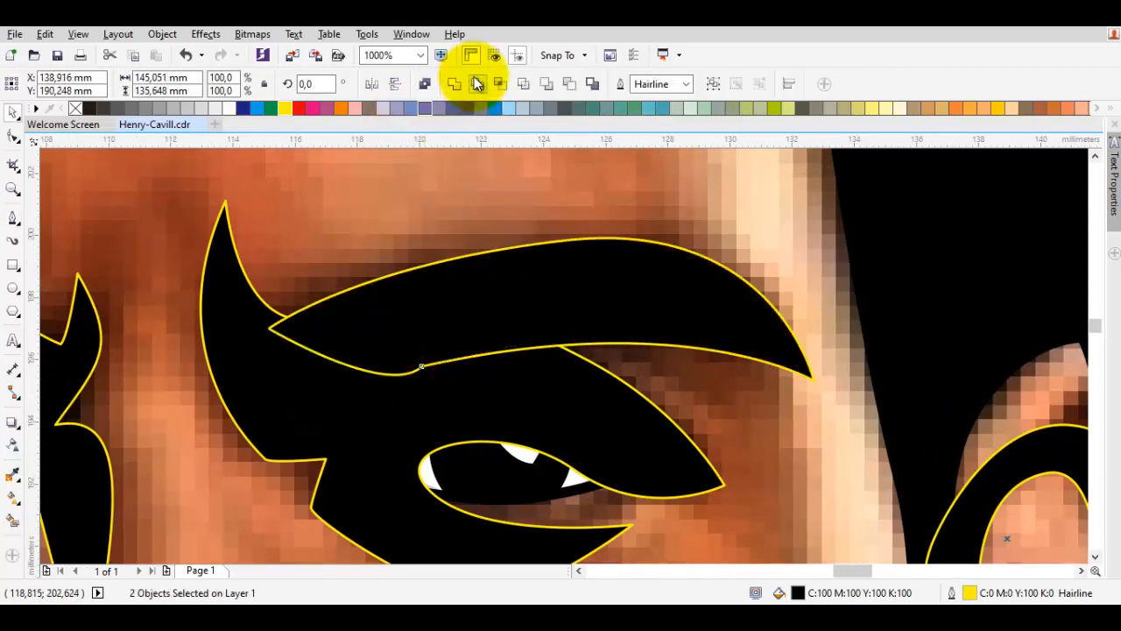
click(446, 83)
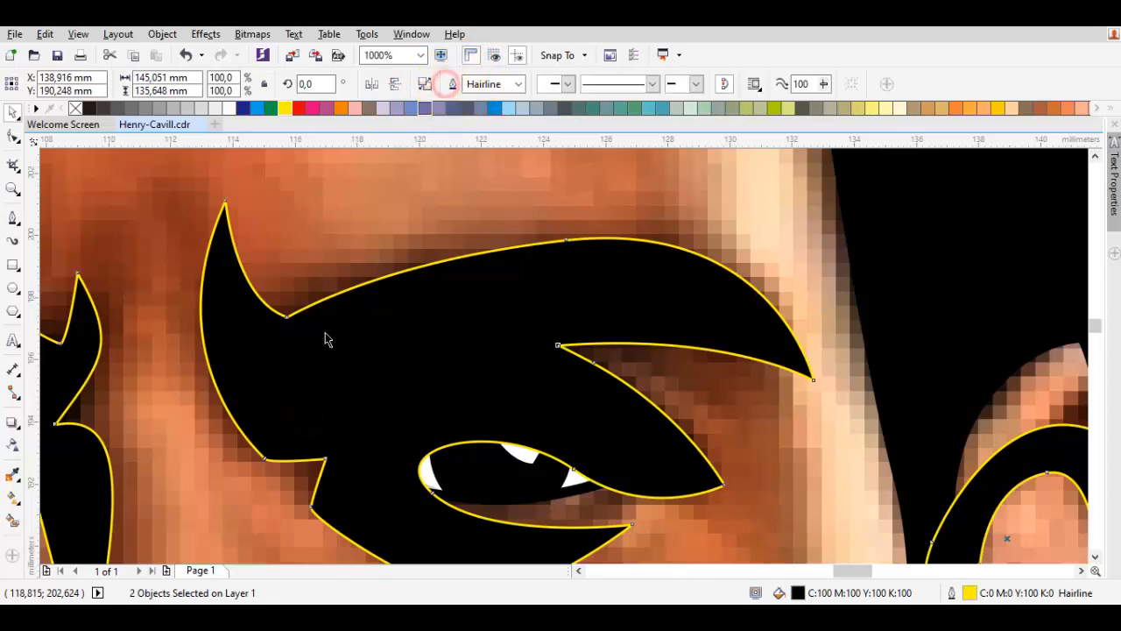
Delete surplus nodes beside the inner eye corner, on the upper lid edge and beneath the picture's right eye.
key(F10)
double_click(265, 459)
drag(568, 462, 506, 345)
double_click(509, 353)
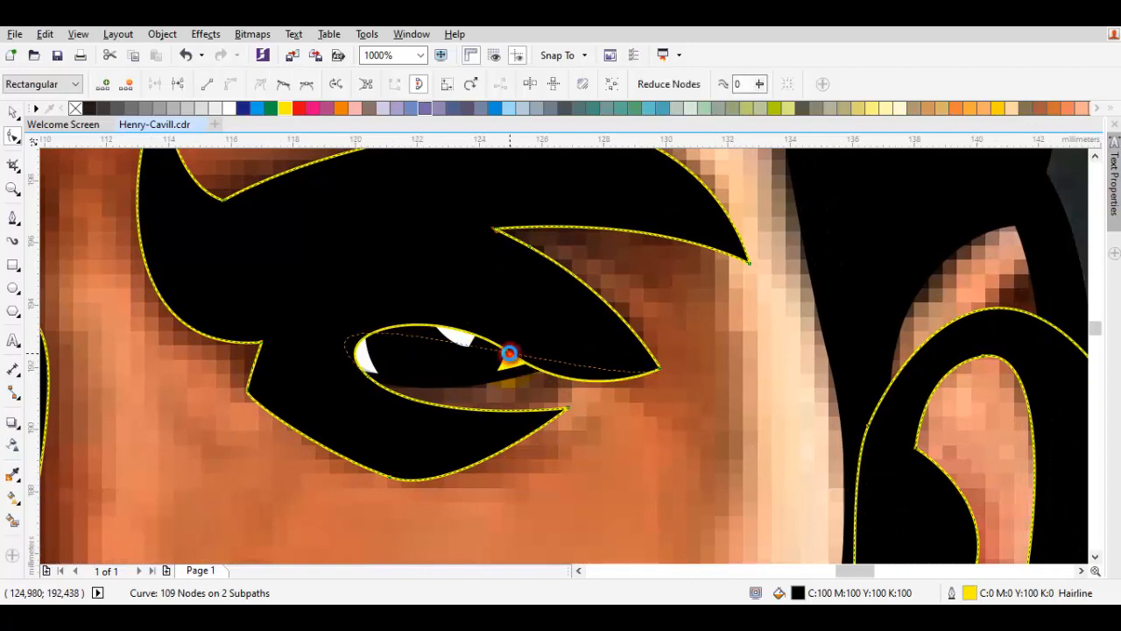
double_click(390, 479)
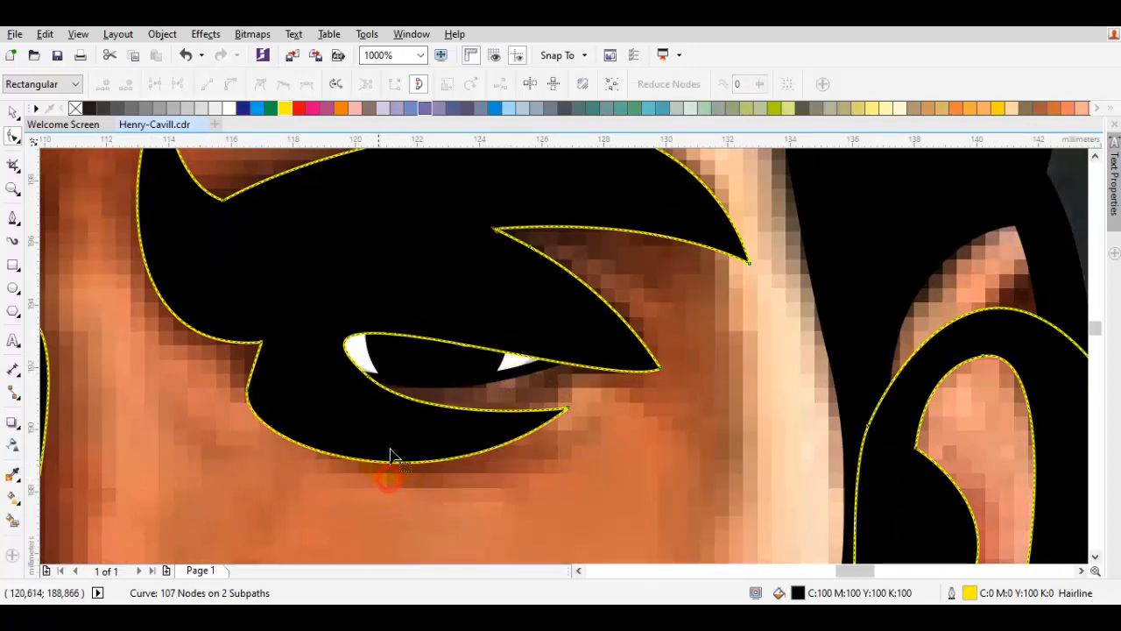
Delete the surplus node on the lower edge of the cheek highlight beside the jaw on the picture's left.
scroll(339, 414, down, 2)
drag(348, 414, 545, 339)
drag(547, 451, 584, 231)
drag(459, 366, 526, 311)
scroll(467, 387, up, 1)
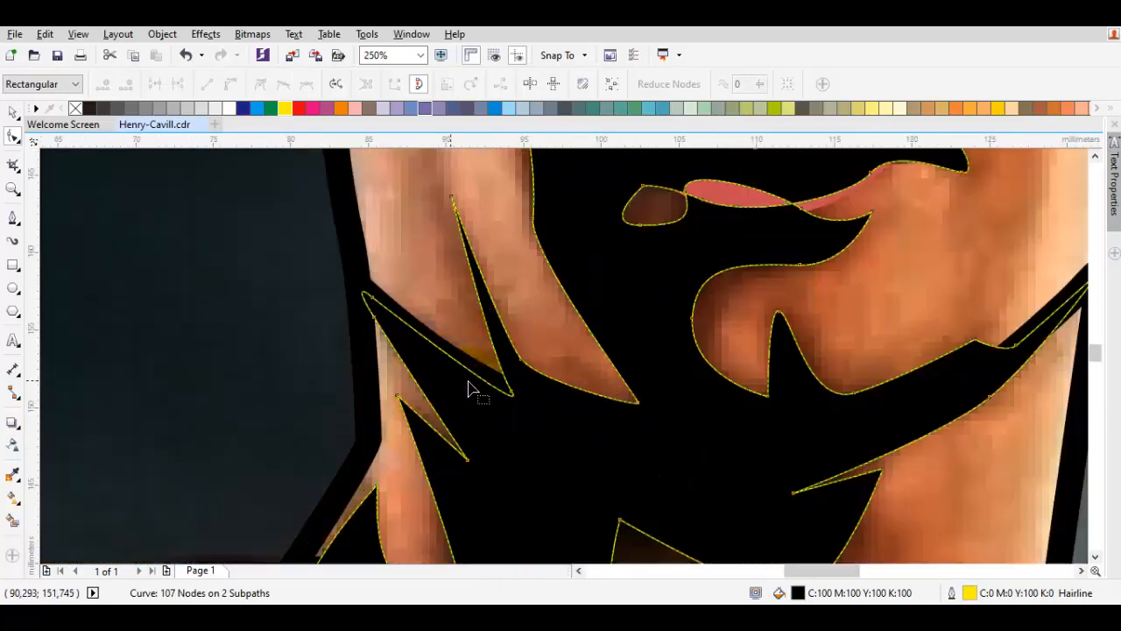
double_click(523, 359)
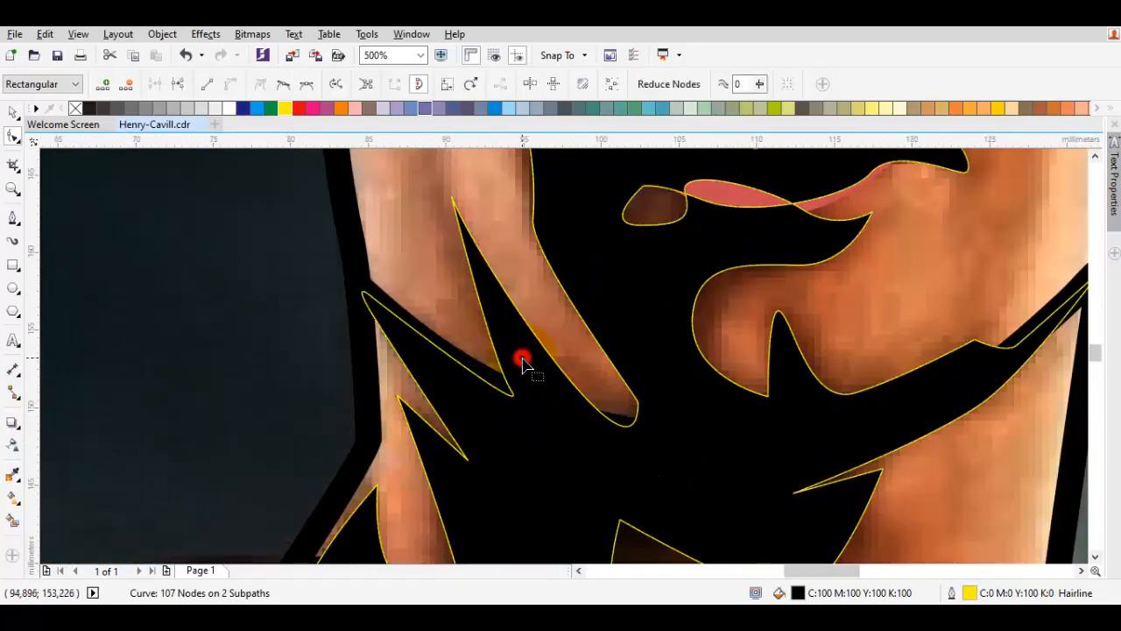
scroll(458, 297, down, 2)
scroll(508, 340, down, 1)
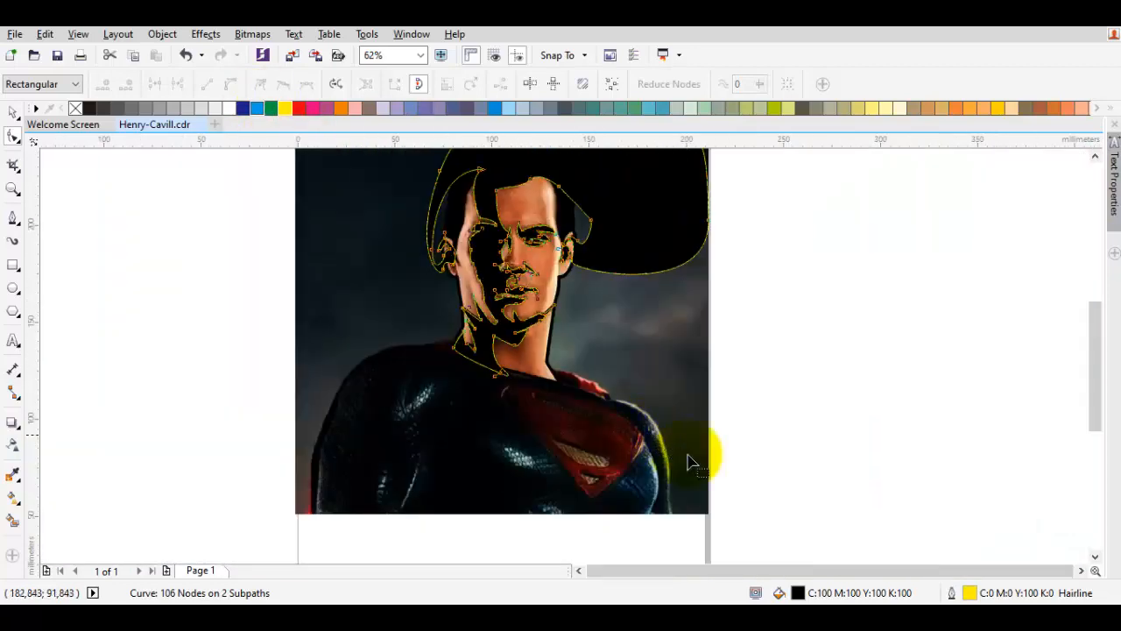
Select all nodes of the facial shadow shape and convert them to cusp nodes.
drag(728, 450, 239, 107)
right_click(461, 233)
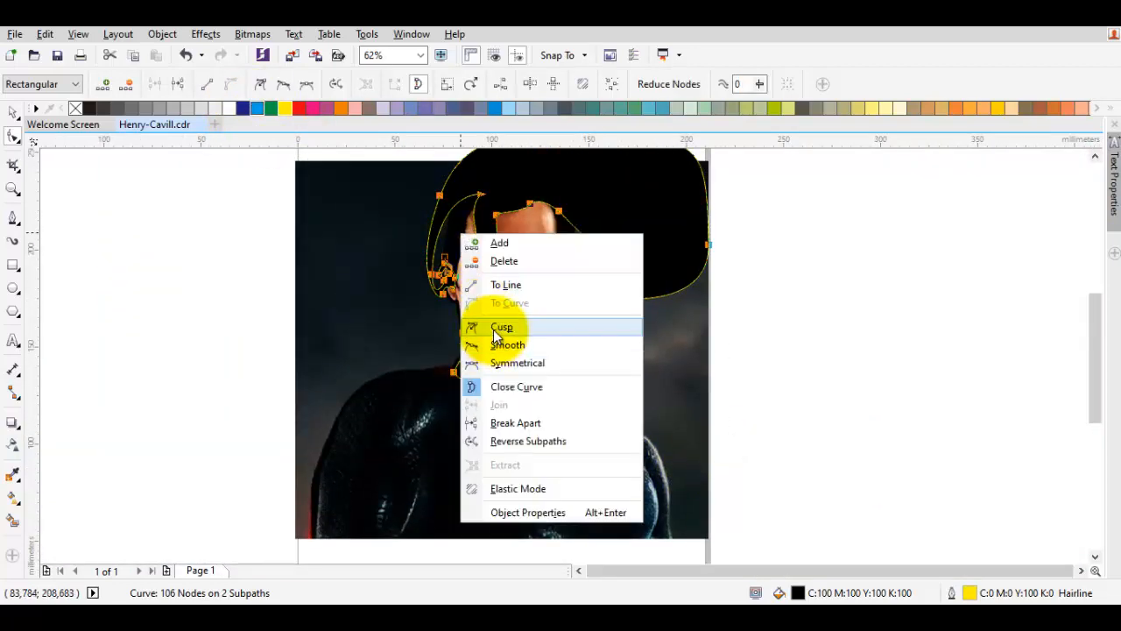
click(501, 326)
Reshape the jaw highlight's lower end into a sharp point and delete the surplus node on the chin highlight's rounded edge.
scroll(260, 318, up, 1)
scroll(496, 375, up, 1)
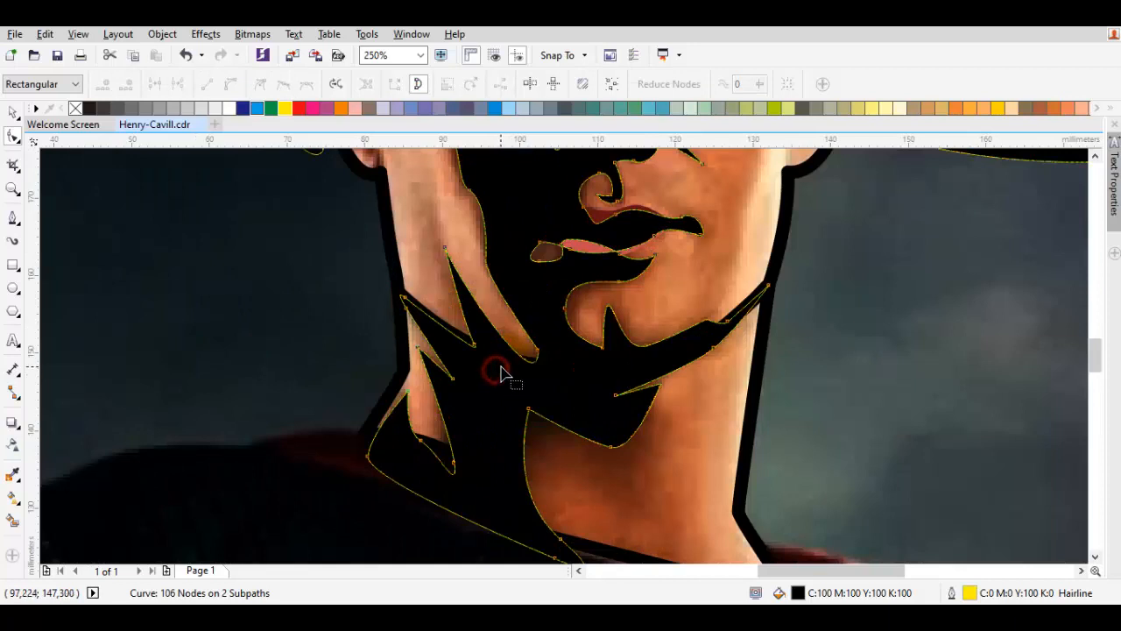
scroll(501, 373, up, 1)
drag(575, 337, 585, 409)
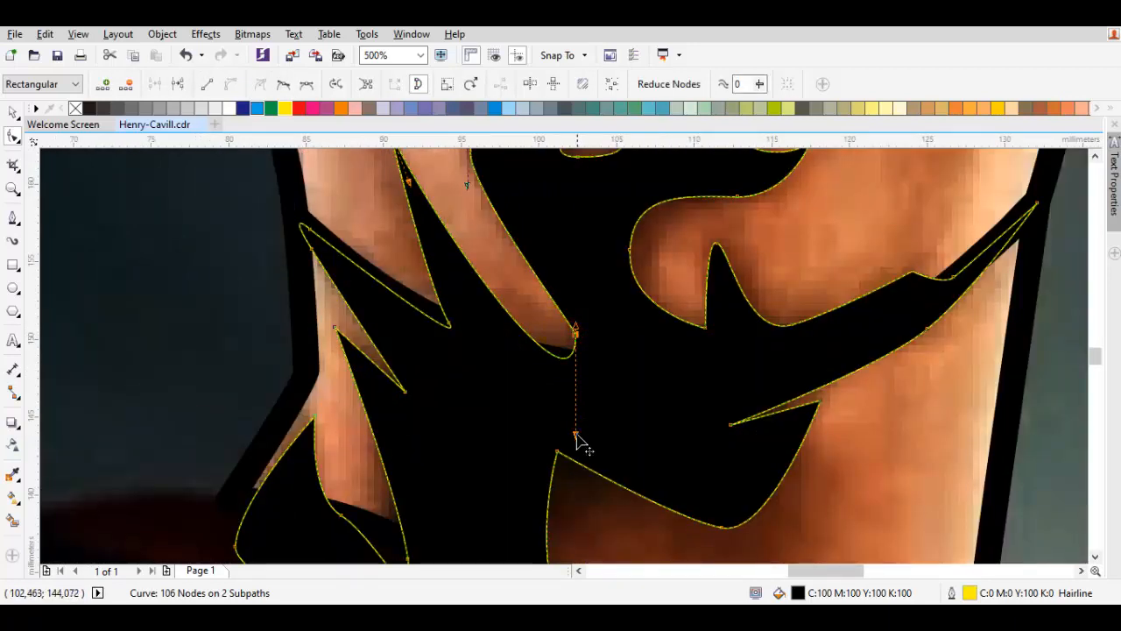
mouse_move(485, 324)
mouse_down()
mouse_move(474, 313)
mouse_move(481, 338)
mouse_up()
scroll(514, 277, down, 2)
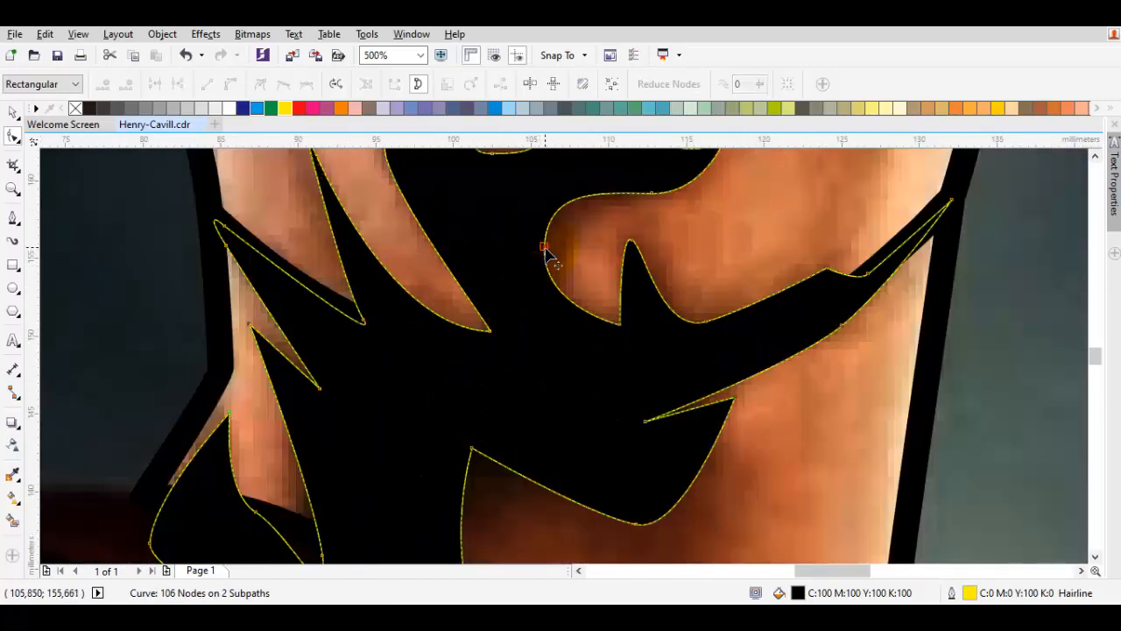
key(Delete)
scroll(525, 313, up, 2)
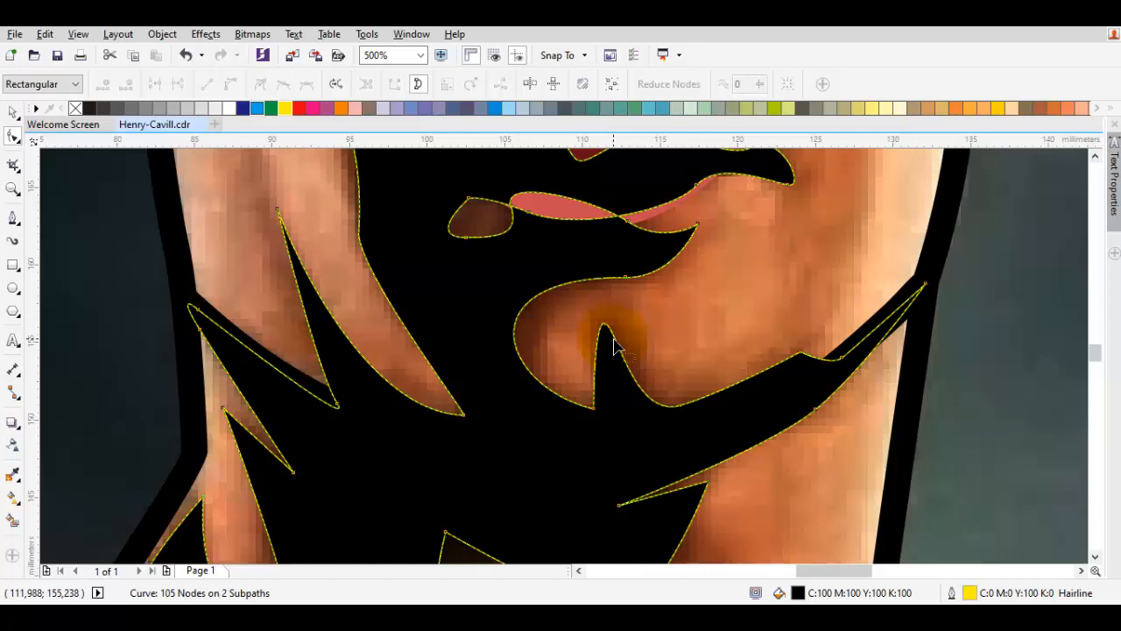
Intersect the black facial shadow shape with the head outline shape behind it.
scroll(605, 315, down, 1)
key(space)
key(Escape)
scroll(686, 285, down, 1)
scroll(697, 346, up, 2)
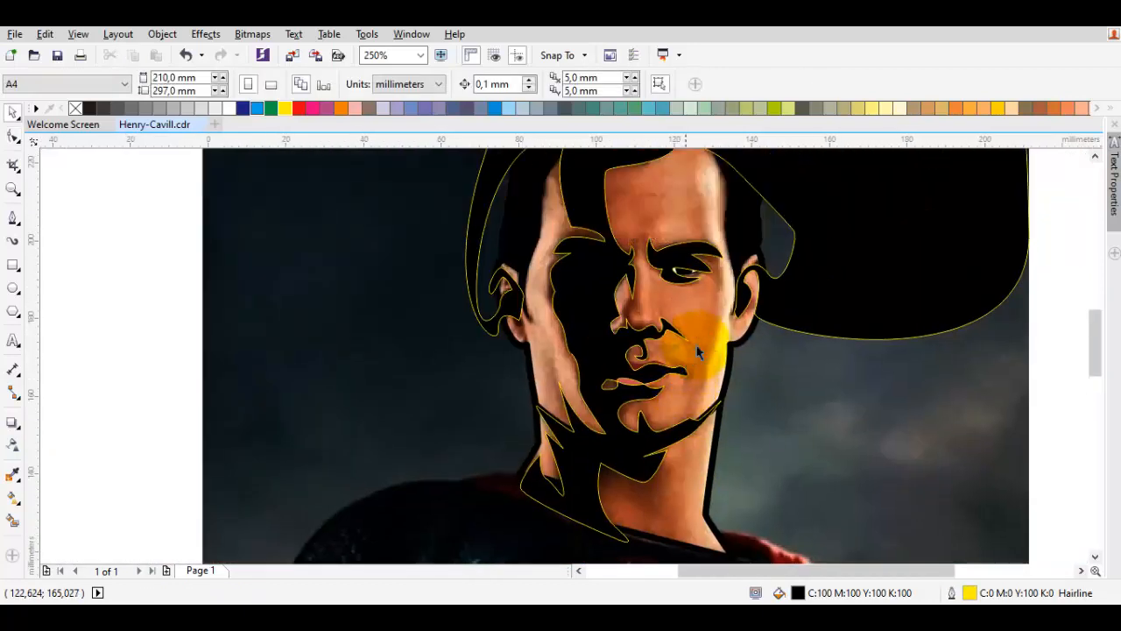
click(628, 337)
shift+click(561, 151)
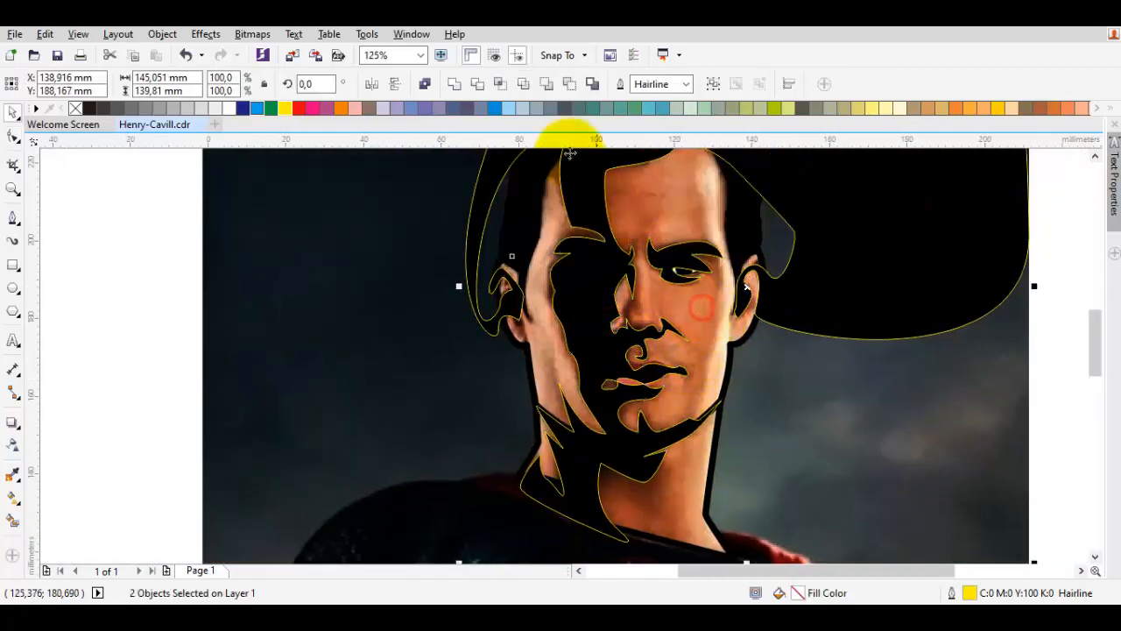
click(502, 86)
key(Escape)
Delete the original oversized black shadow shape that extends beyond the head.
click(865, 228)
drag(866, 228, 756, 306)
right_click(754, 301)
click(801, 366)
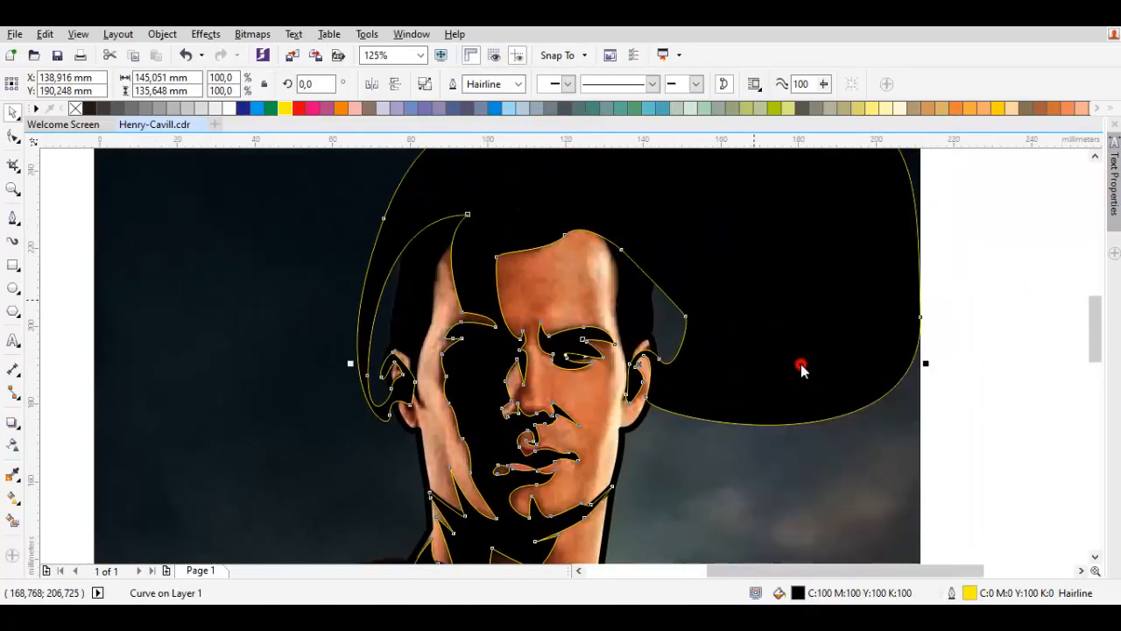
Start an eye-opening outline on the picture's left eye, tracing beneath the lower lid and around the small highlight at its outer corner.
scroll(504, 354, up, 1)
scroll(403, 372, up, 1)
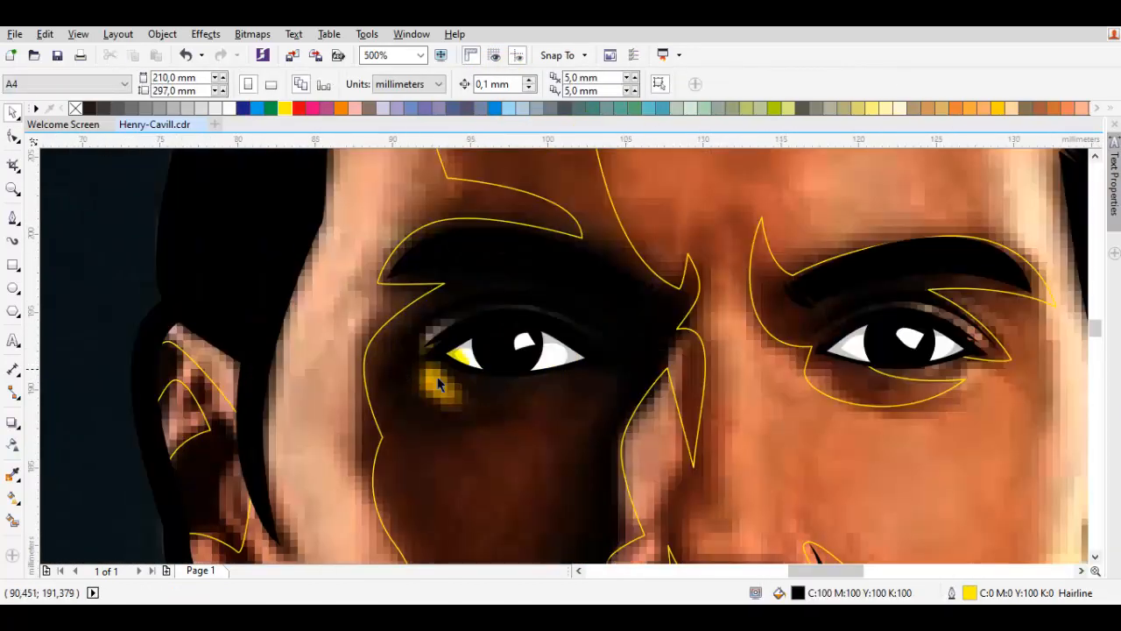
key(space)
scroll(456, 390, up, 1)
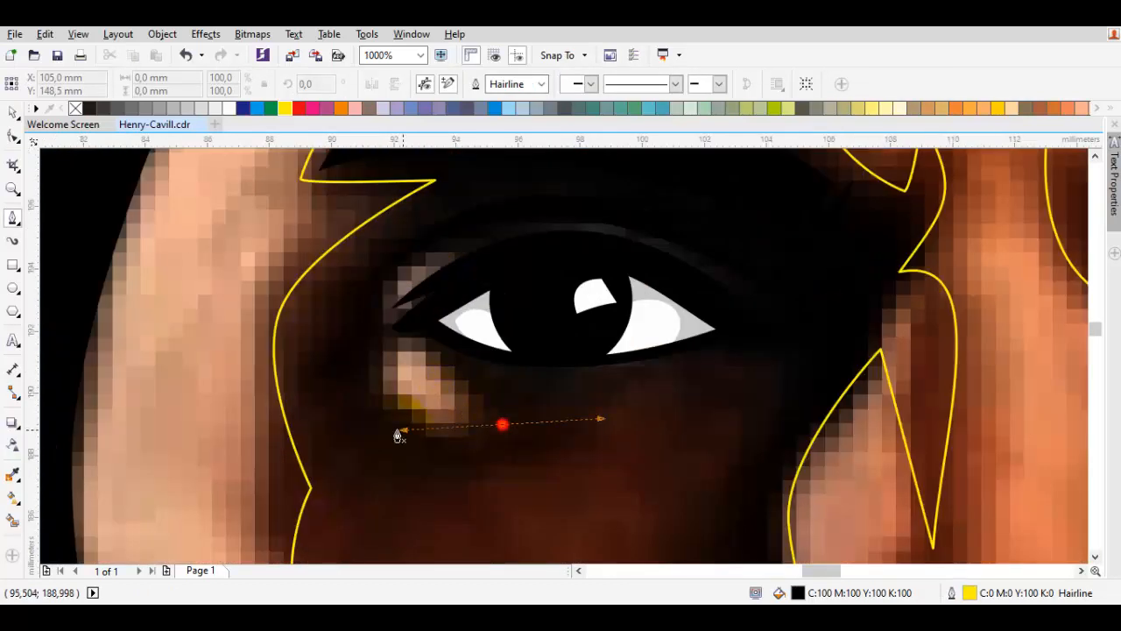
drag(378, 345, 495, 357)
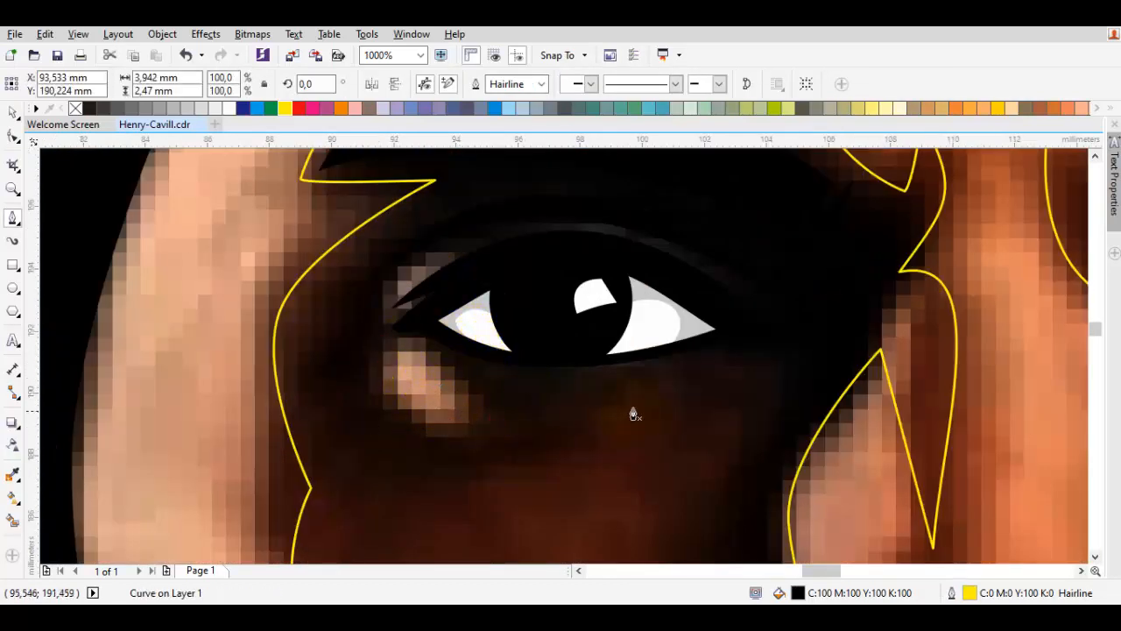
key(ctrl+z)
drag(436, 327, 408, 377)
drag(482, 433, 380, 371)
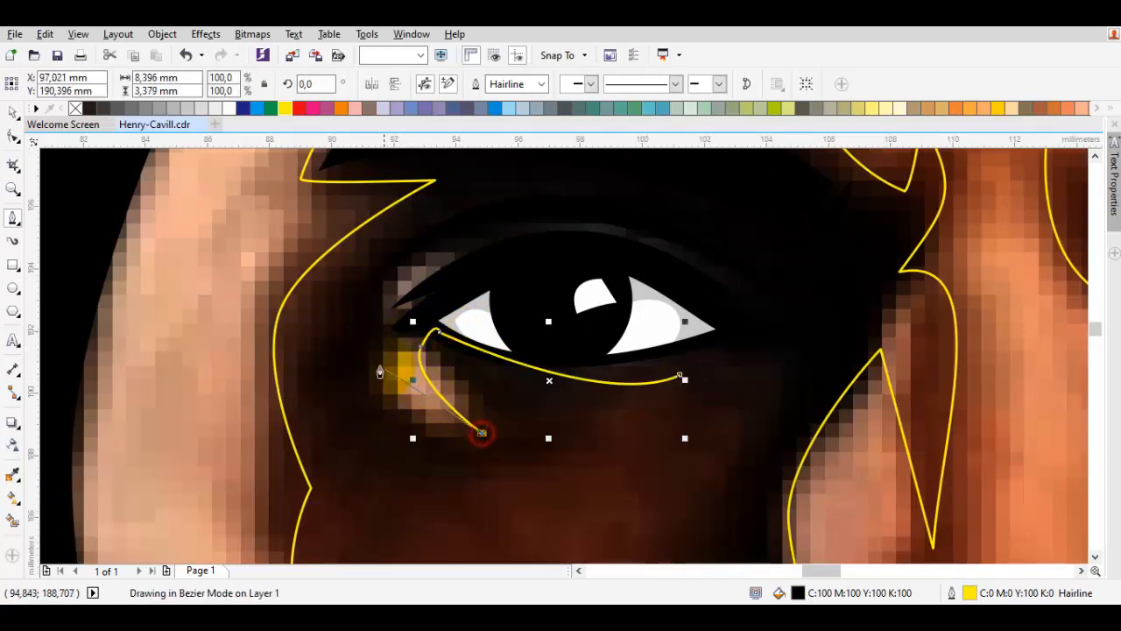
scroll(346, 364, up, 3)
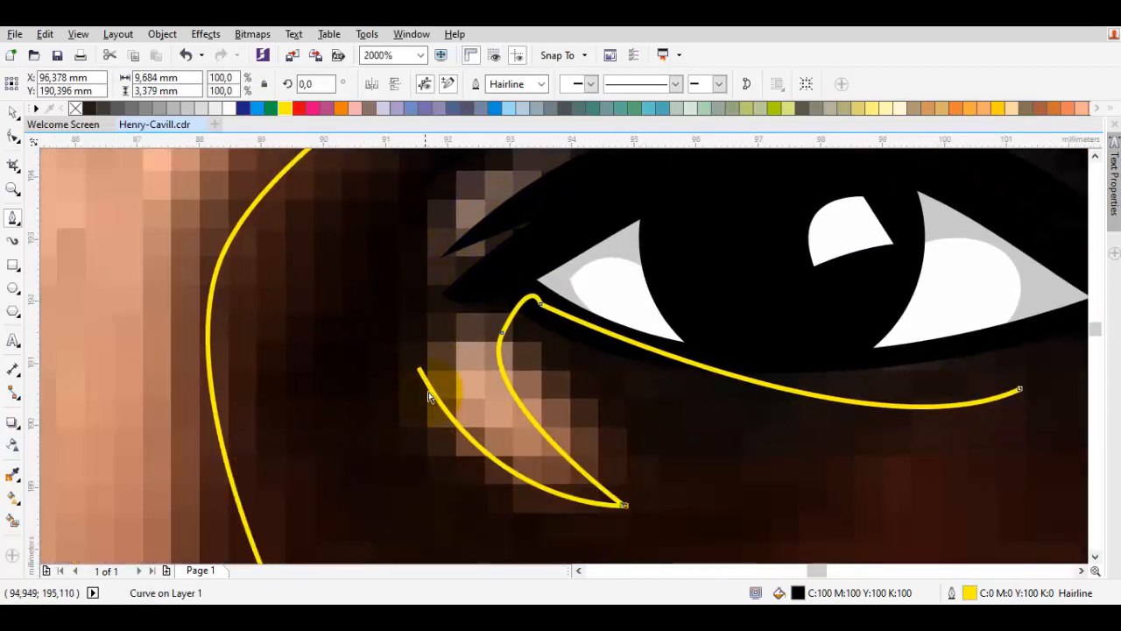
drag(430, 423, 361, 375)
drag(407, 228, 388, 313)
click(345, 353)
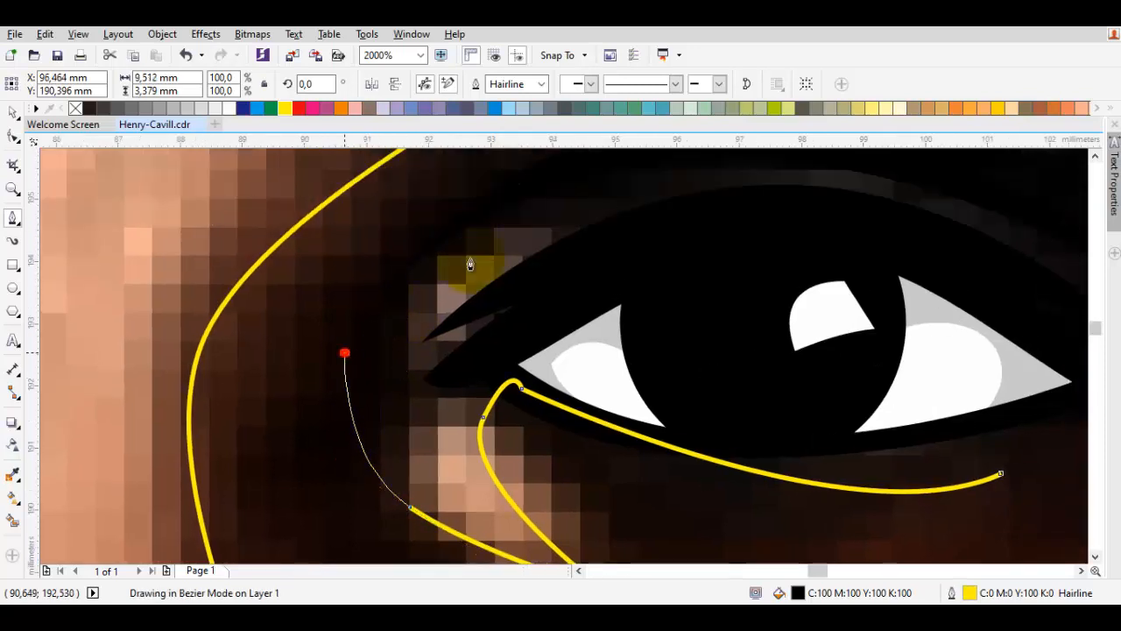
Continue the outline over the upper lid and close it through the eye as a shape about 11.5 mm wide and 6.7 mm high.
drag(632, 206, 579, 280)
drag(716, 249, 912, 258)
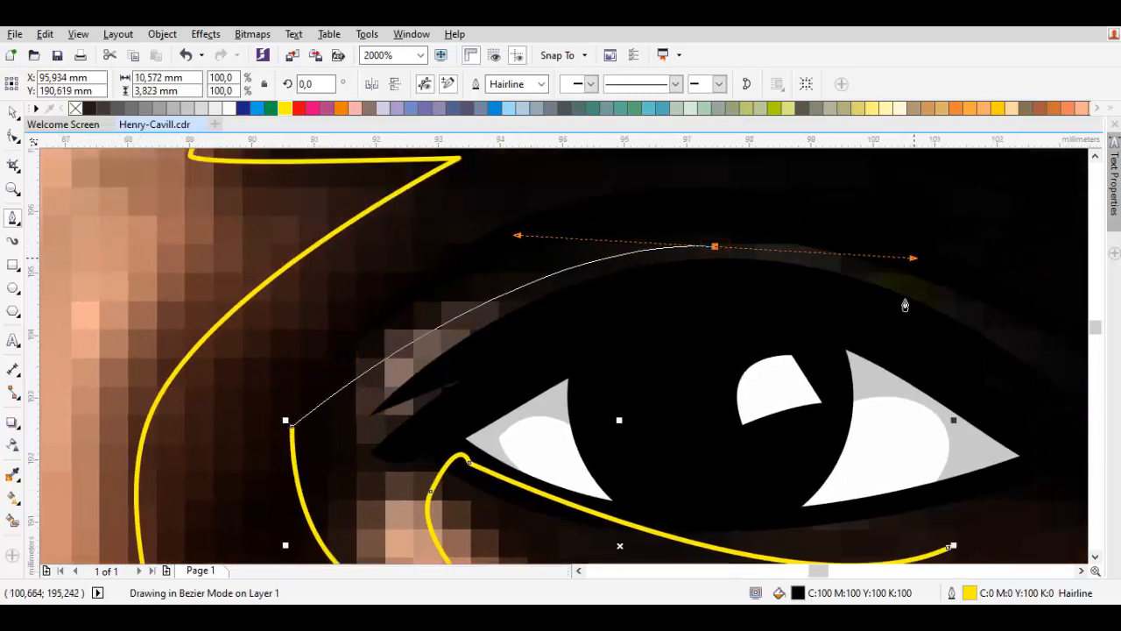
drag(915, 341, 871, 315)
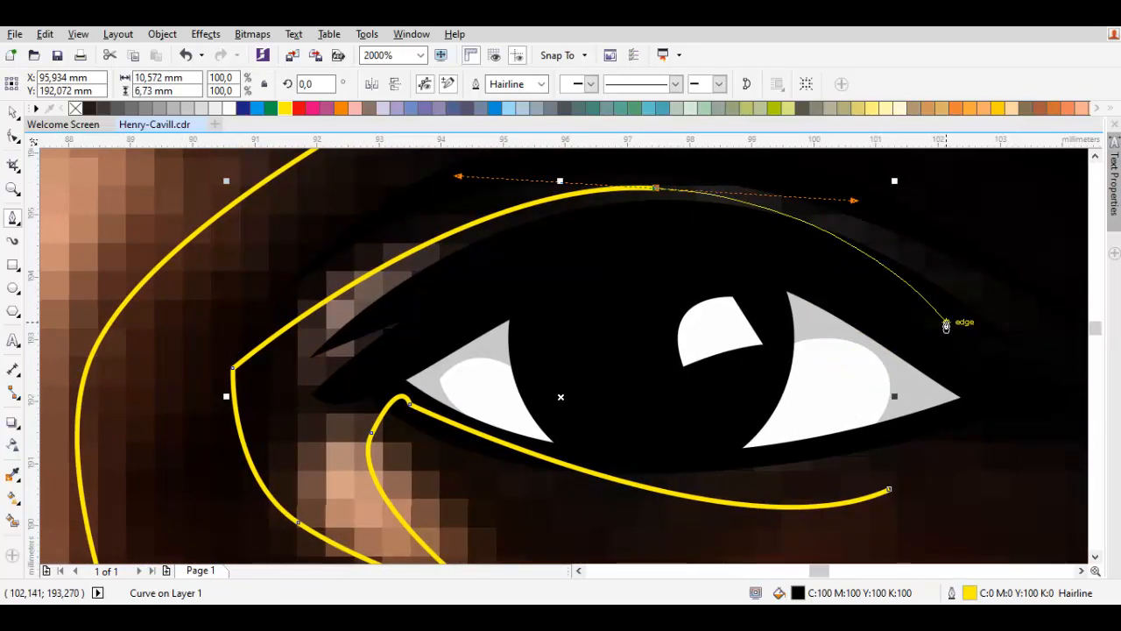
click(946, 326)
drag(721, 349, 797, 425)
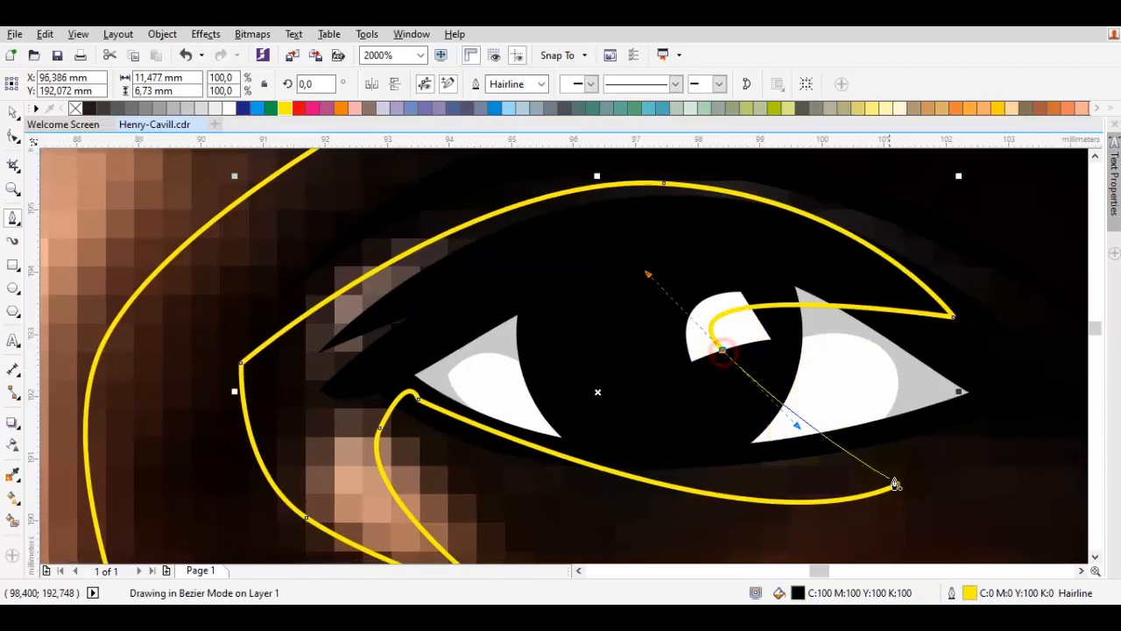
drag(896, 483, 605, 339)
Subtract the new eye shape from the facial shadow shape with Back Minus Front.
key(space)
scroll(739, 410, up, 1)
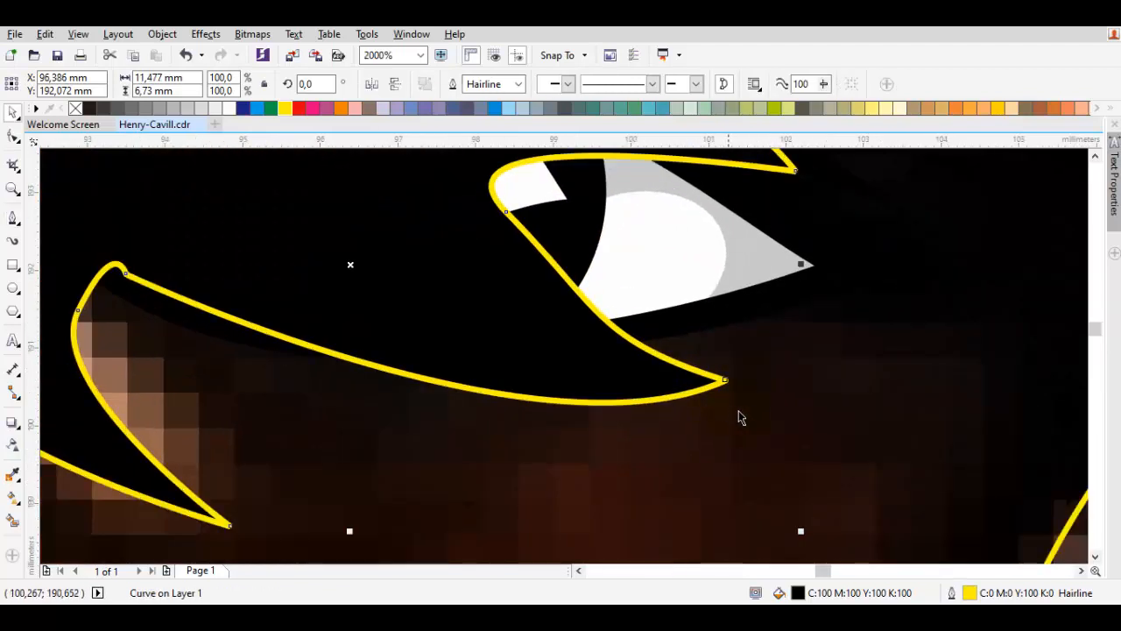
shift+click(643, 217)
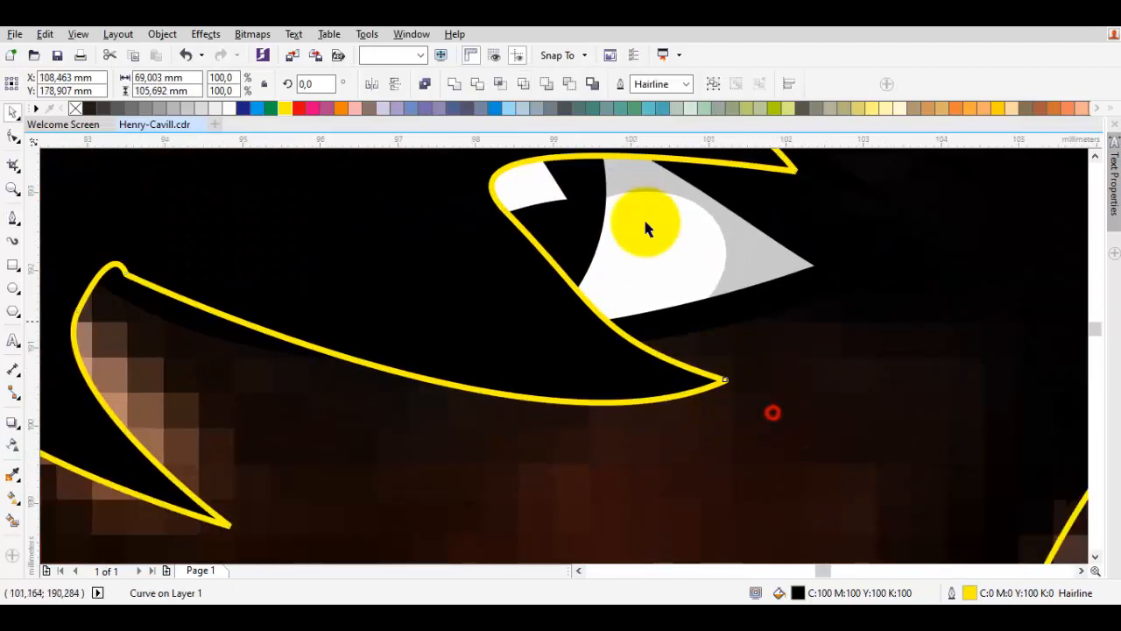
click(571, 84)
Delete the surplus node on the cut-out's edge below the outer corner of the picture's left eye.
double_click(610, 368)
drag(400, 272, 626, 211)
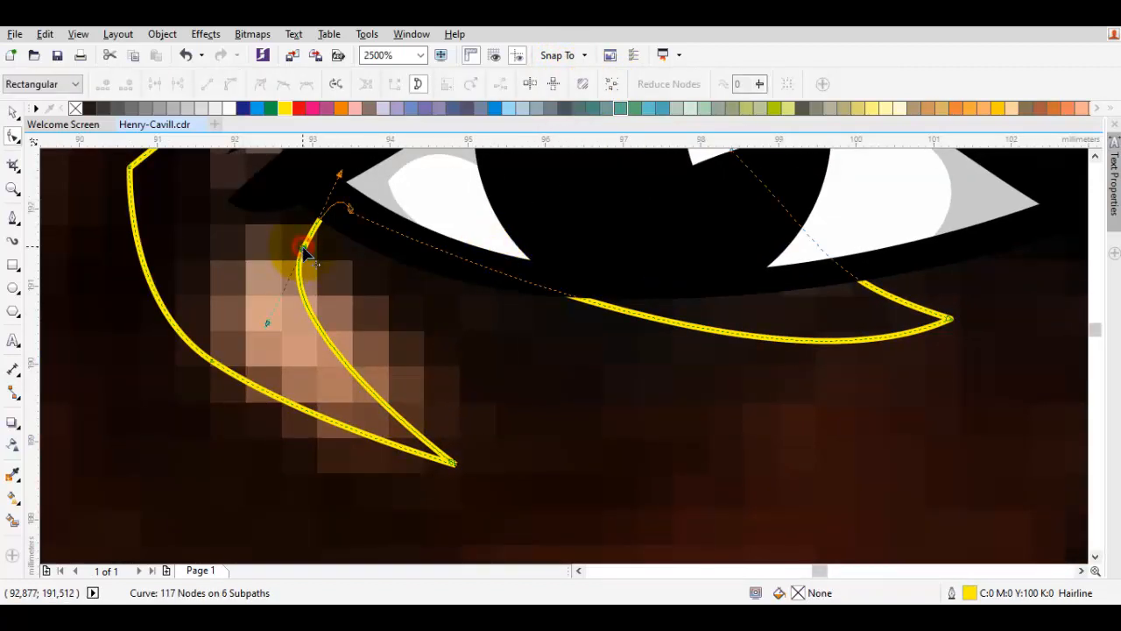
key(Delete)
scroll(338, 238, down, 4)
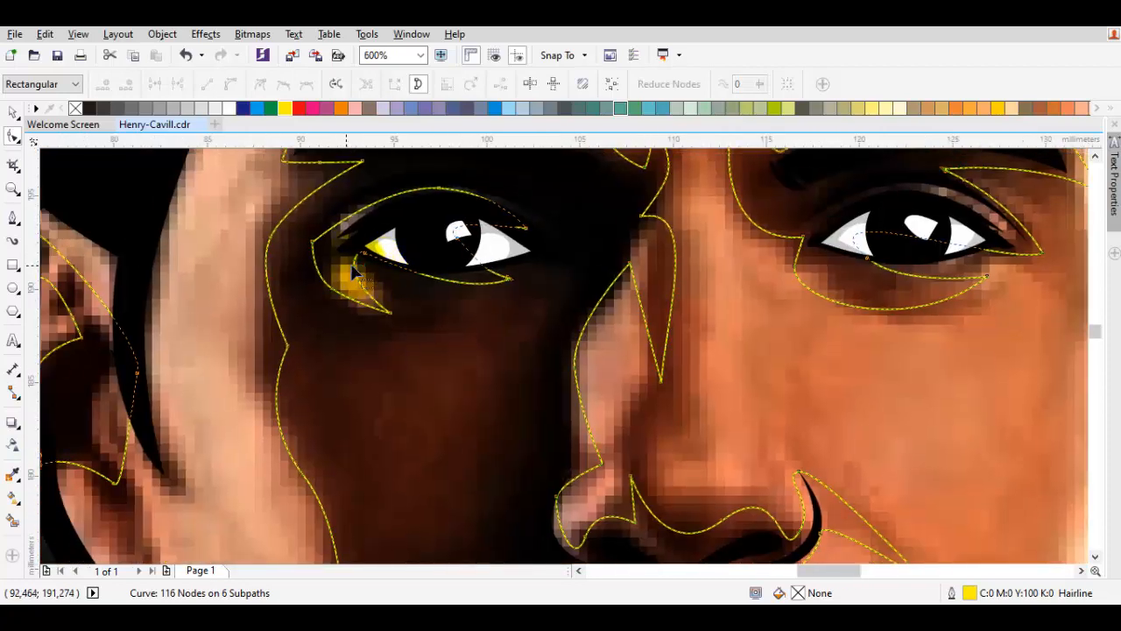
Draw a closed curved highlight about 7.9 mm wide and 7.4 mm high above the mouth corner on the picture's left, overlapping the upper lip.
key(space)
scroll(601, 295, down, 3)
scroll(501, 220, up, 2)
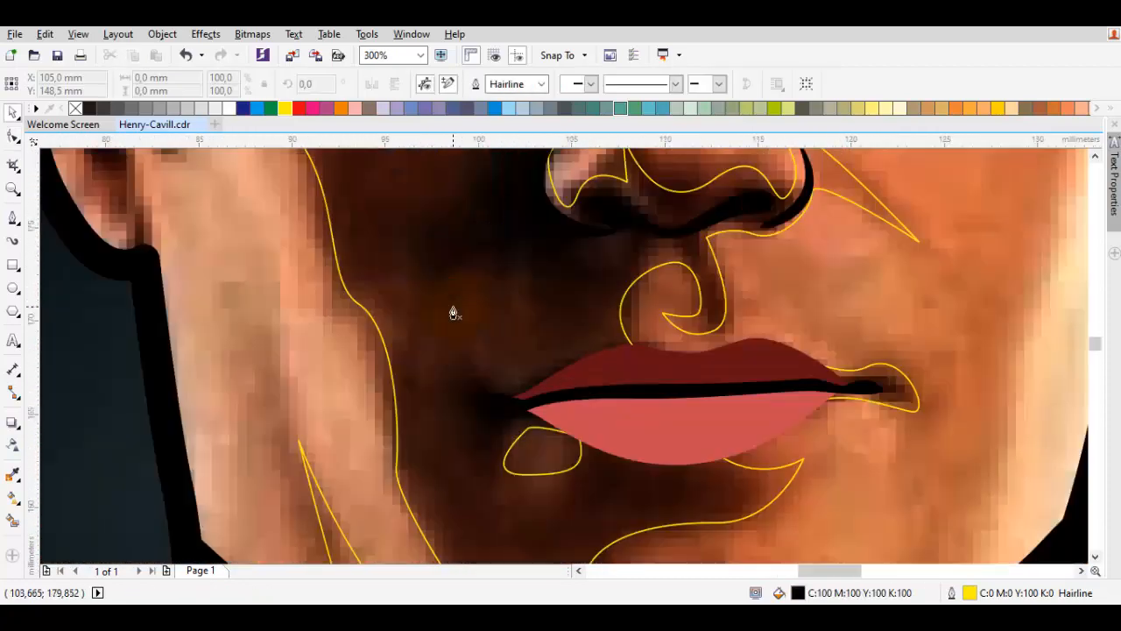
scroll(532, 304, up, 2)
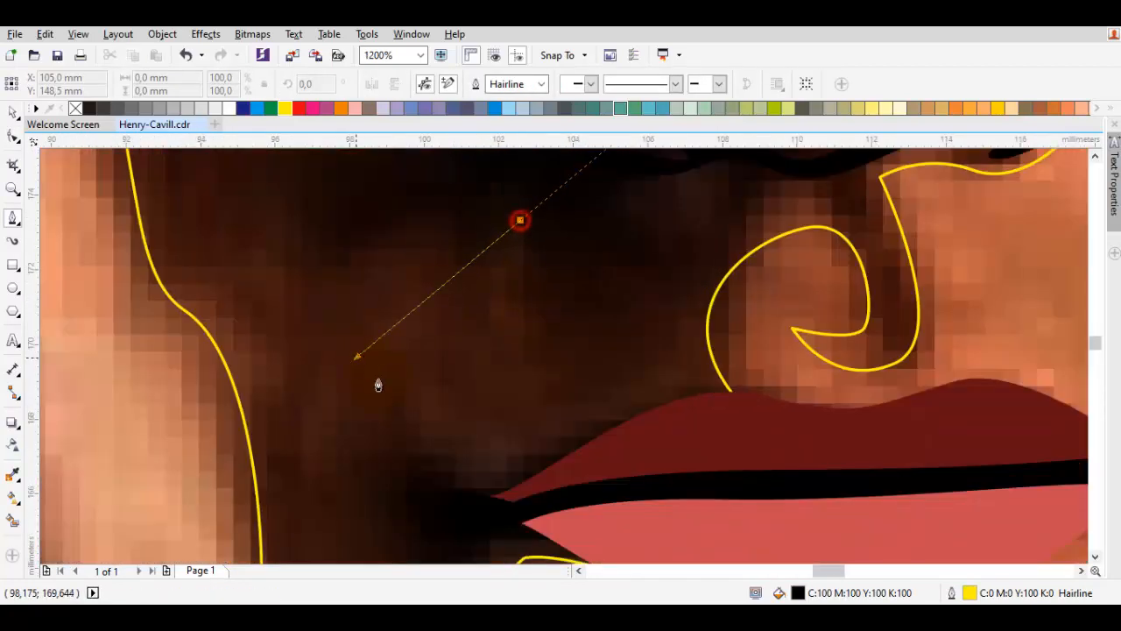
scroll(394, 403, down, 2)
click(424, 407)
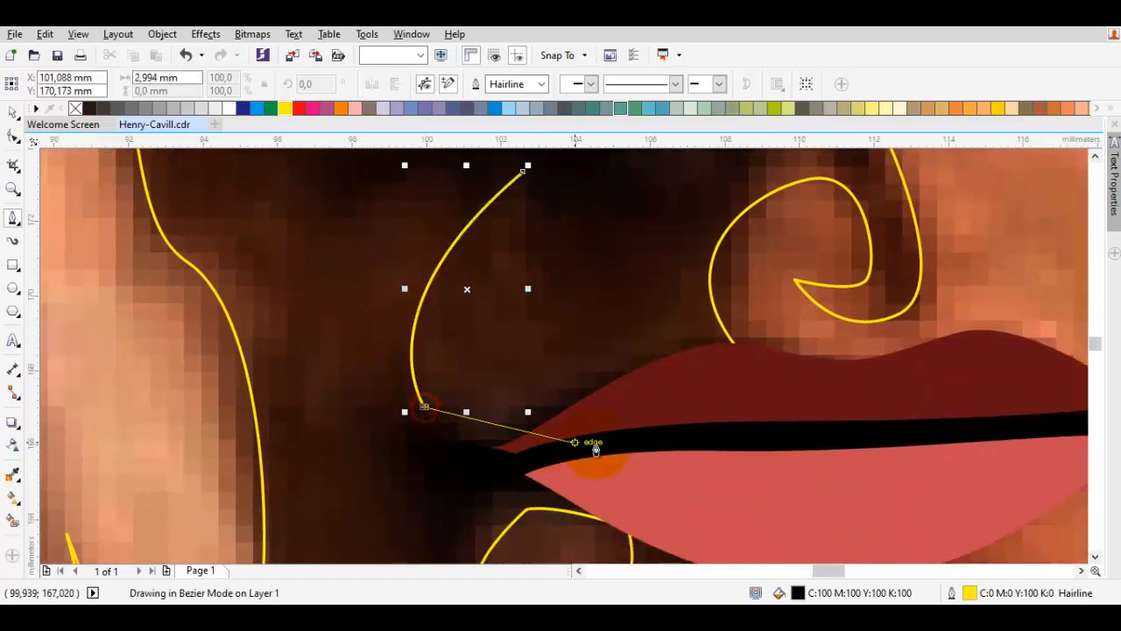
drag(646, 369, 532, 393)
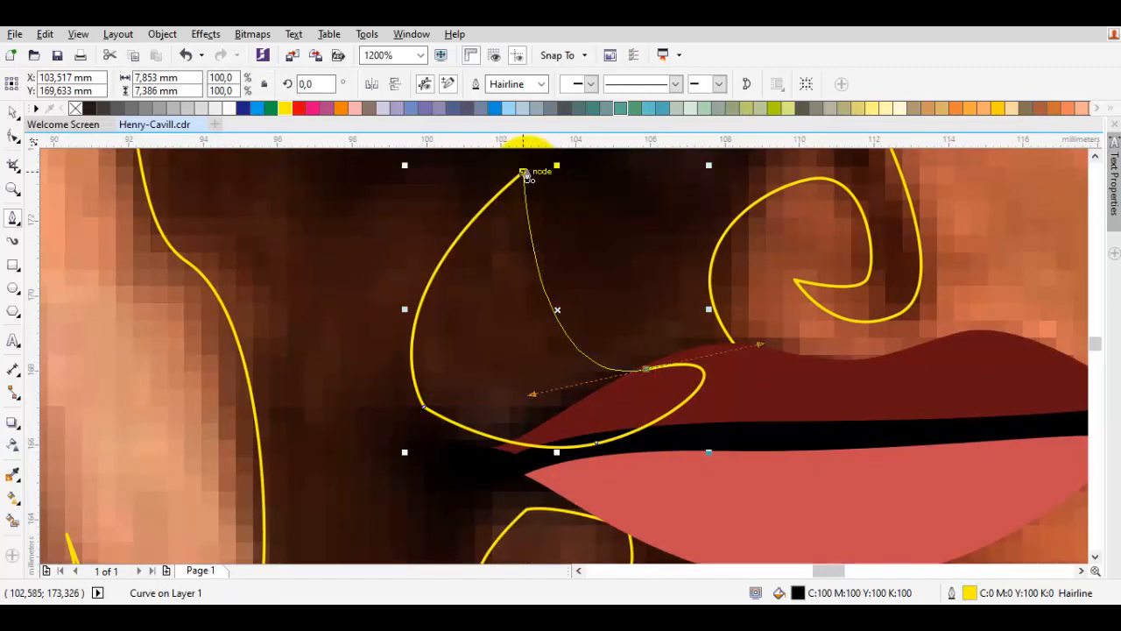
click(524, 172)
Subtract the mouth-corner highlight from the facial shadow shape with Back Minus Front.
key(space)
shift+click(629, 225)
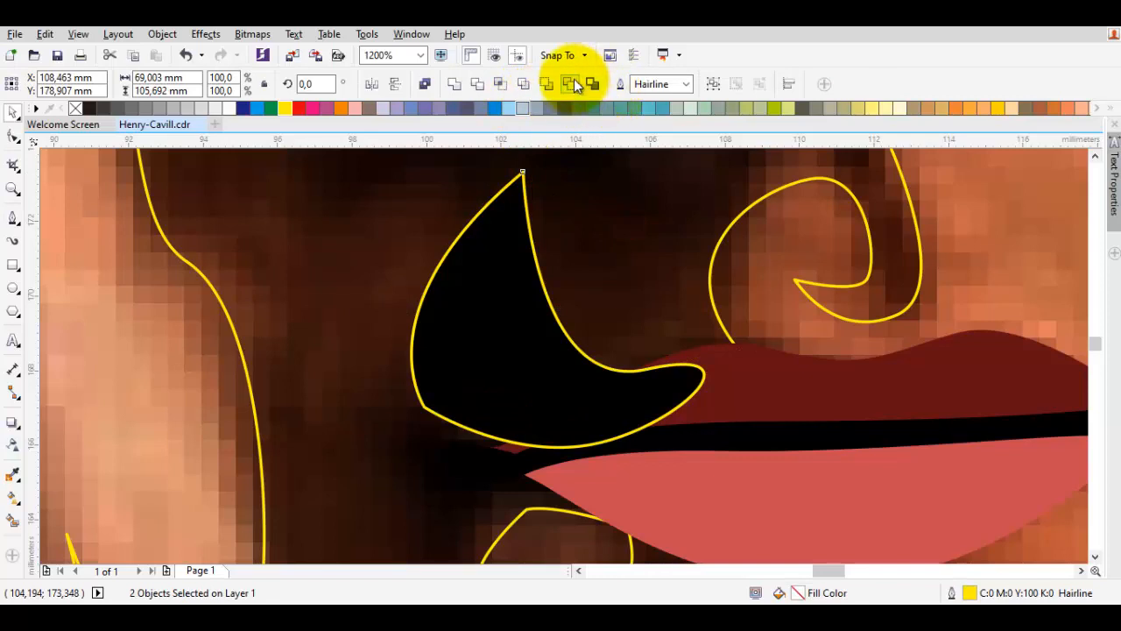
click(575, 85)
Refine the mouth-corner highlight by shifting its node on the upper lip and flattening the curve of its outer edge.
key(F10)
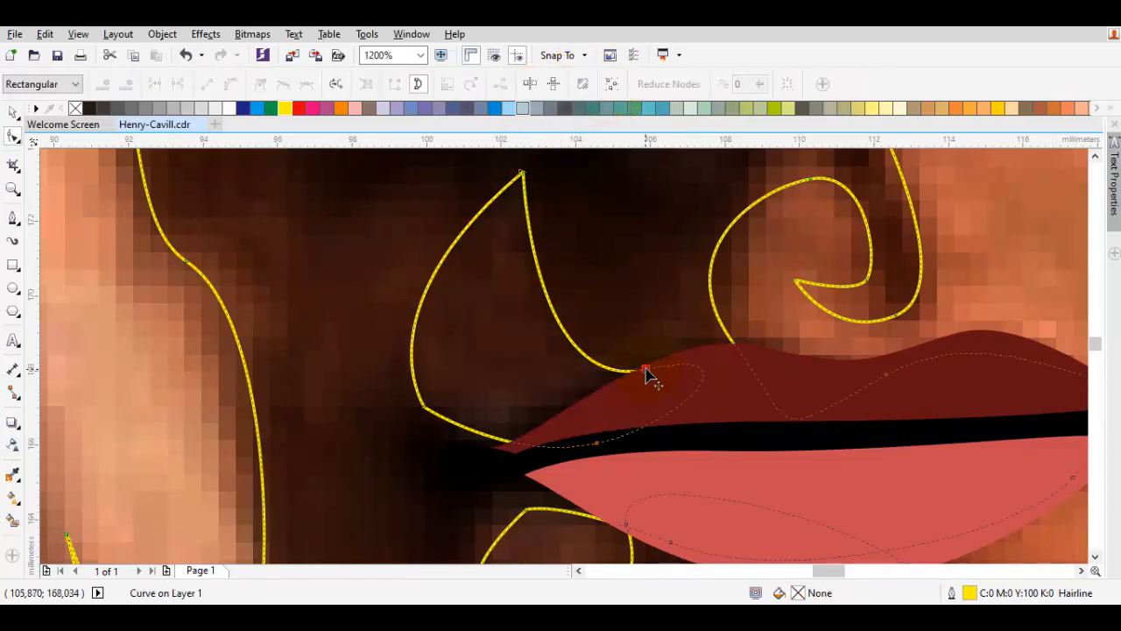
drag(646, 369, 665, 377)
drag(552, 404, 425, 408)
drag(452, 318, 462, 335)
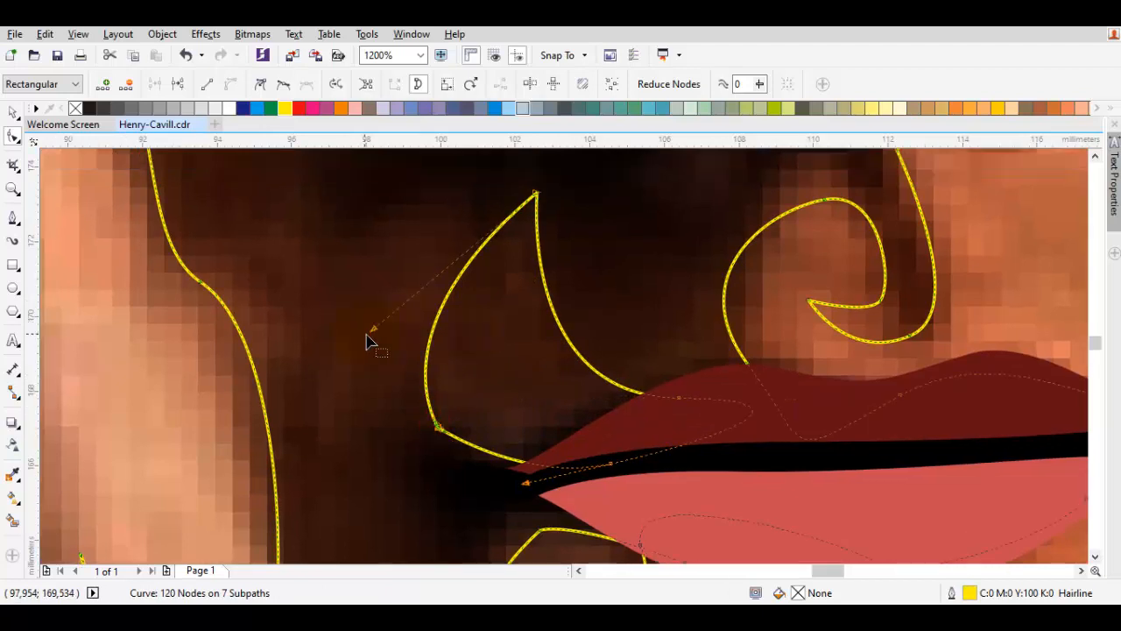
drag(374, 329, 439, 281)
Delete the surplus node on the shadow's cheek edge on the picture's left, level with the mouth-corner highlight.
key(space)
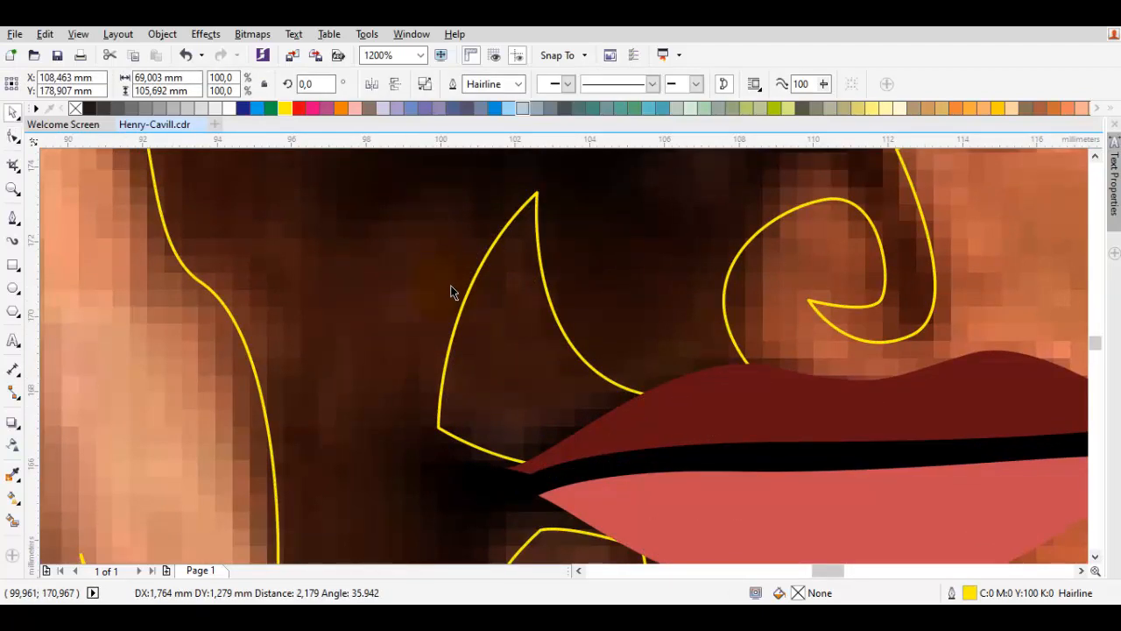
scroll(452, 287, down, 1)
click(501, 303)
scroll(460, 313, down, 1)
double_click(413, 296)
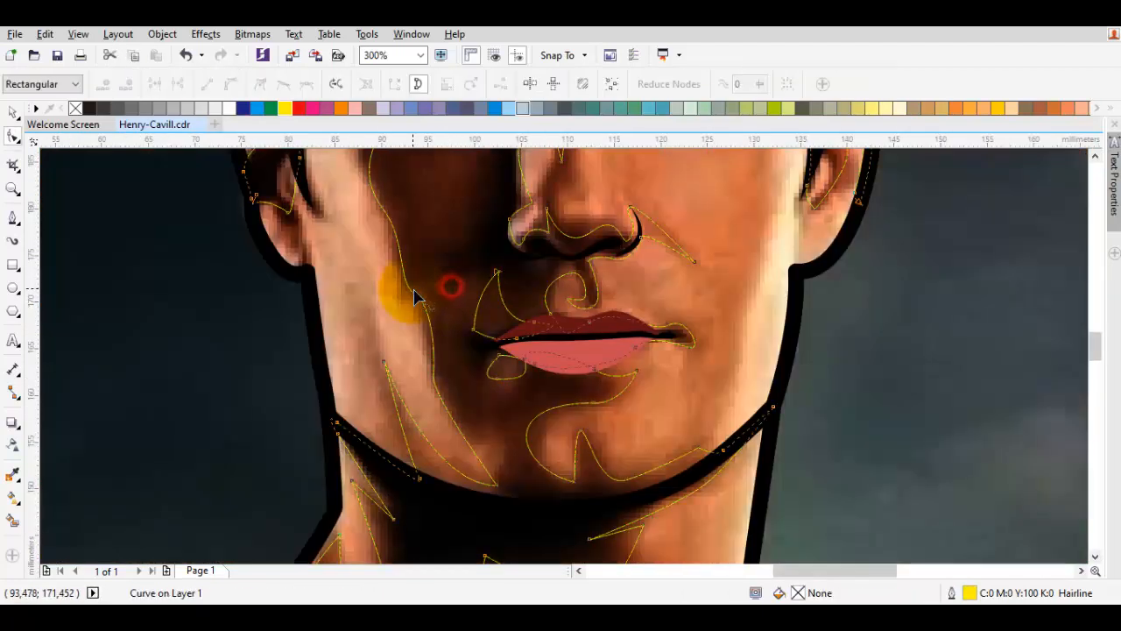
click(420, 298)
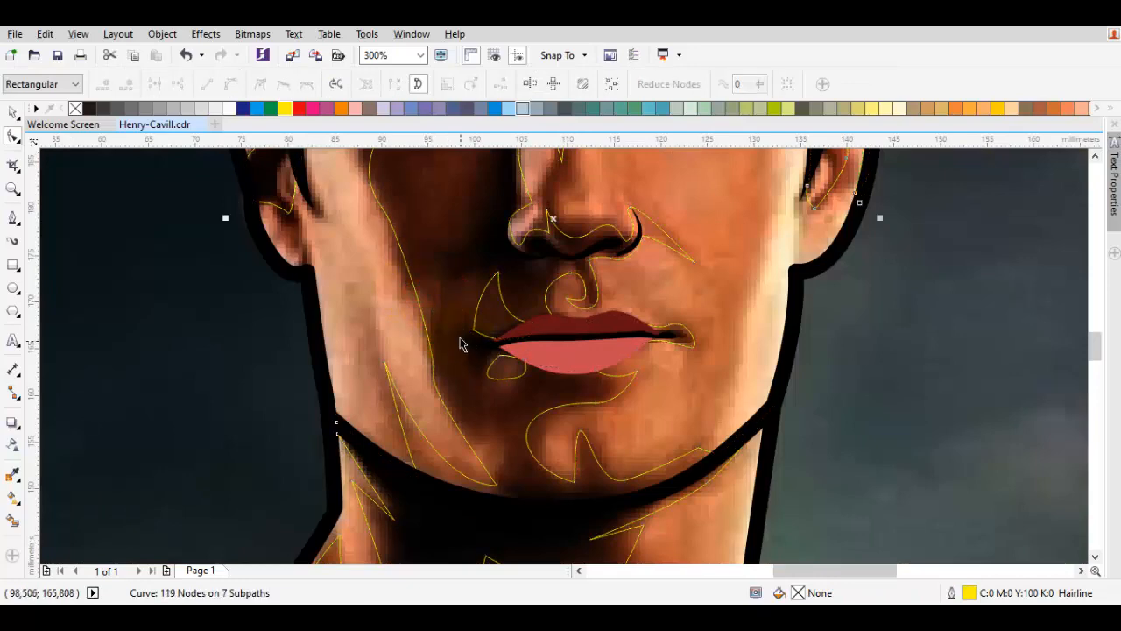
Deselect the facial shadow shape and sample the orange skin tone from the photo's cheek below the eye on the picture's right.
key(space)
key(Escape)
scroll(461, 343, down, 2)
drag(462, 342, 424, 376)
key(i)
scroll(458, 336, up, 1)
click(483, 335)
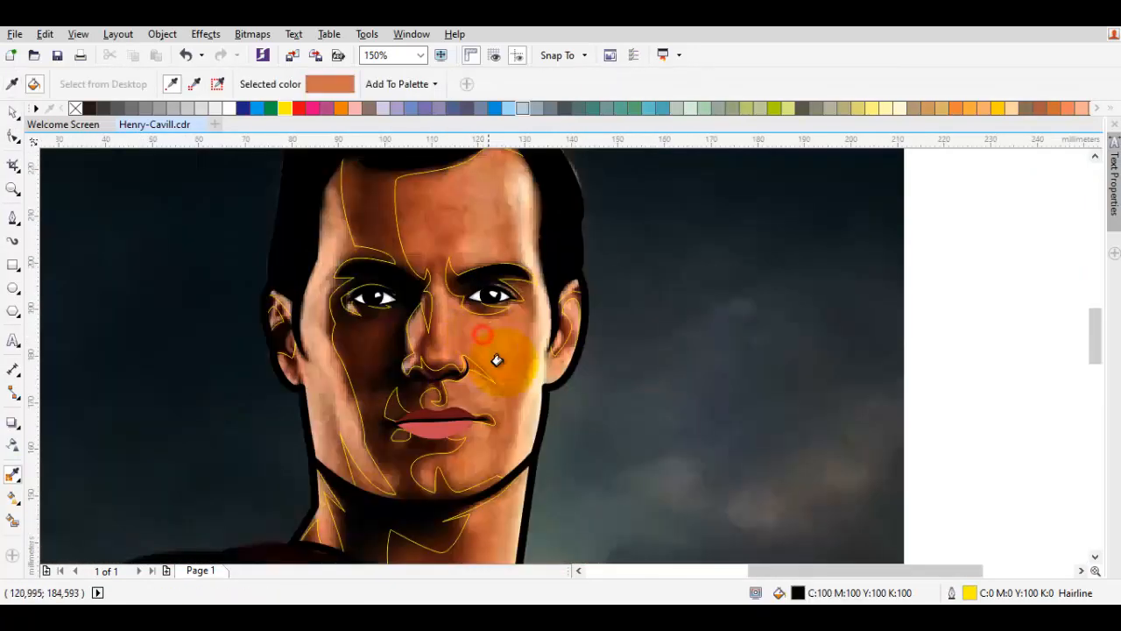
Convert the sampled colour to CMYK, adjust it to C22 M67 Y69 K0, and fill the facial shadow shape with it.
double_click(838, 592)
click(728, 217)
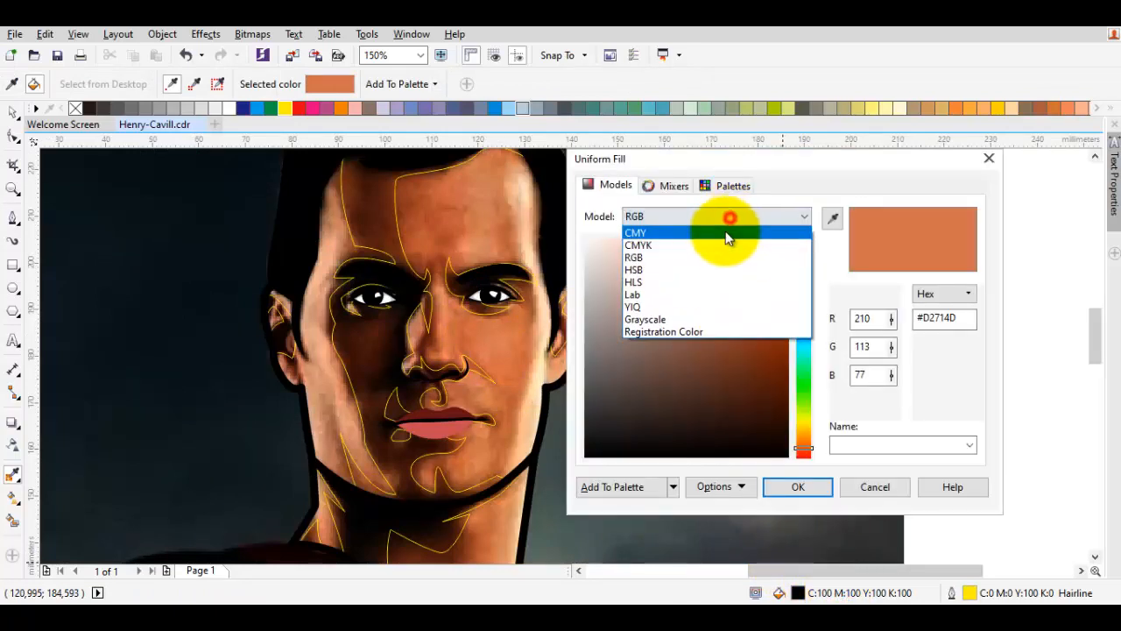
click(687, 245)
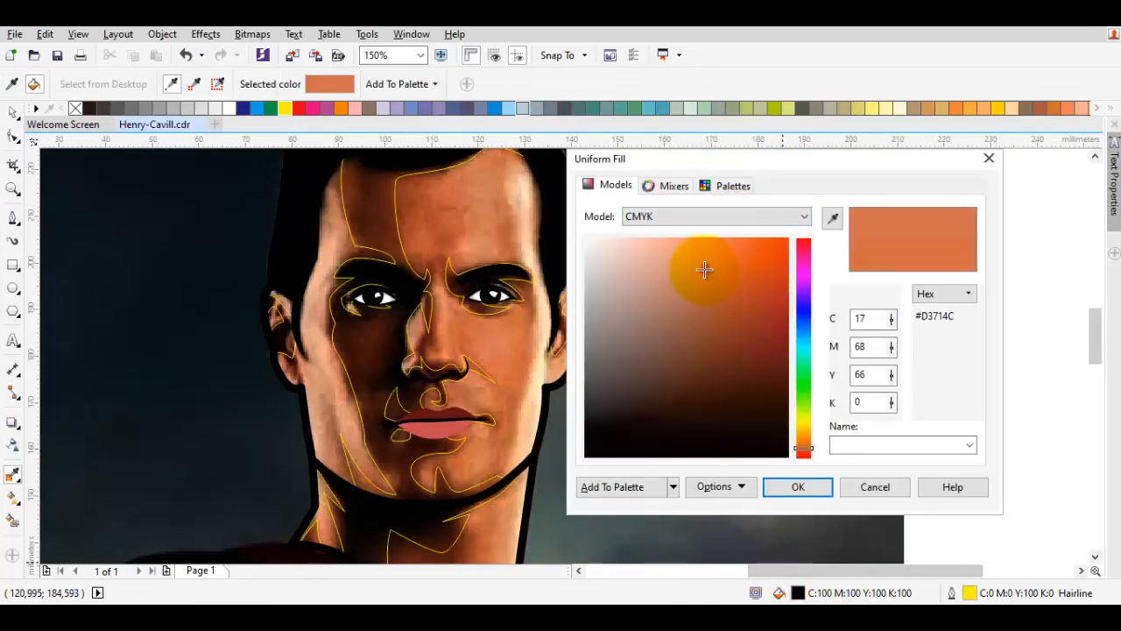
drag(705, 270, 699, 281)
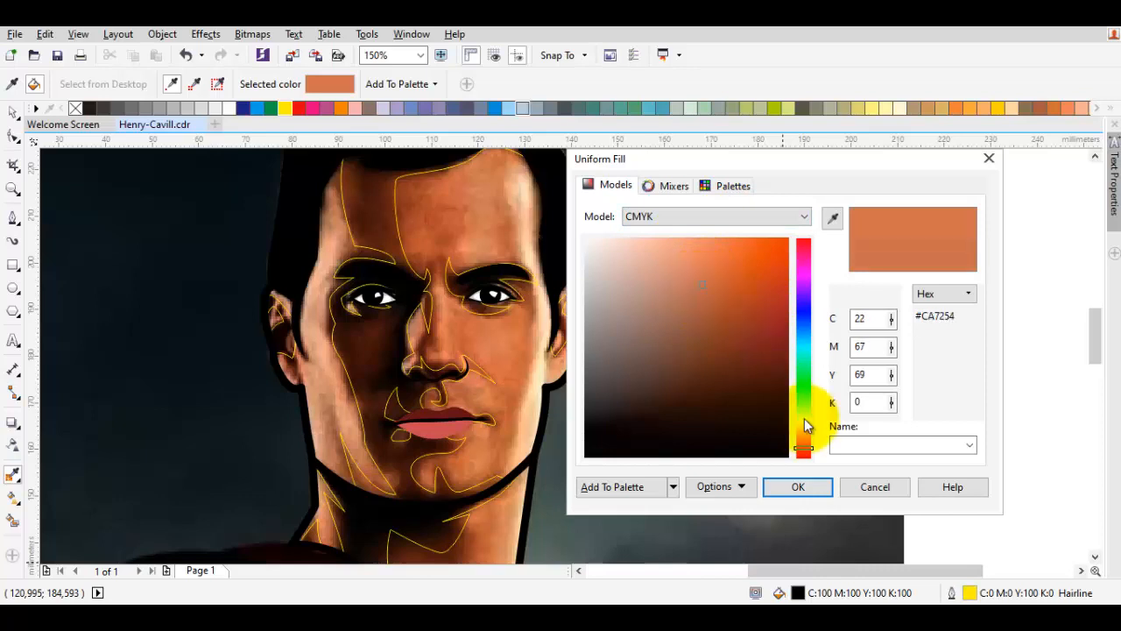
click(798, 486)
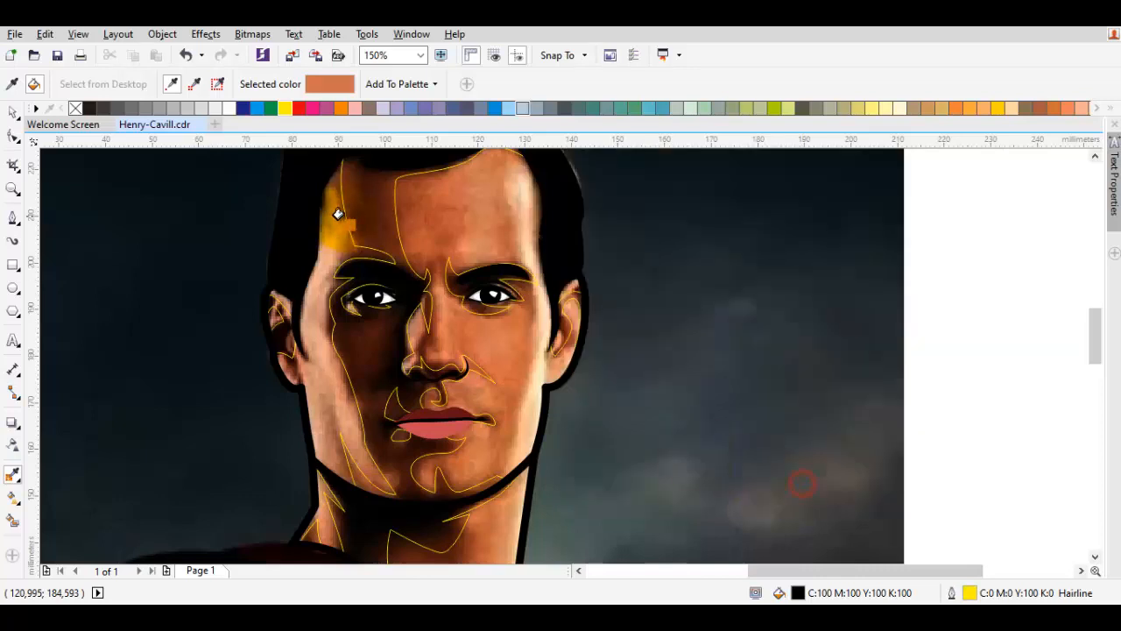
click(355, 201)
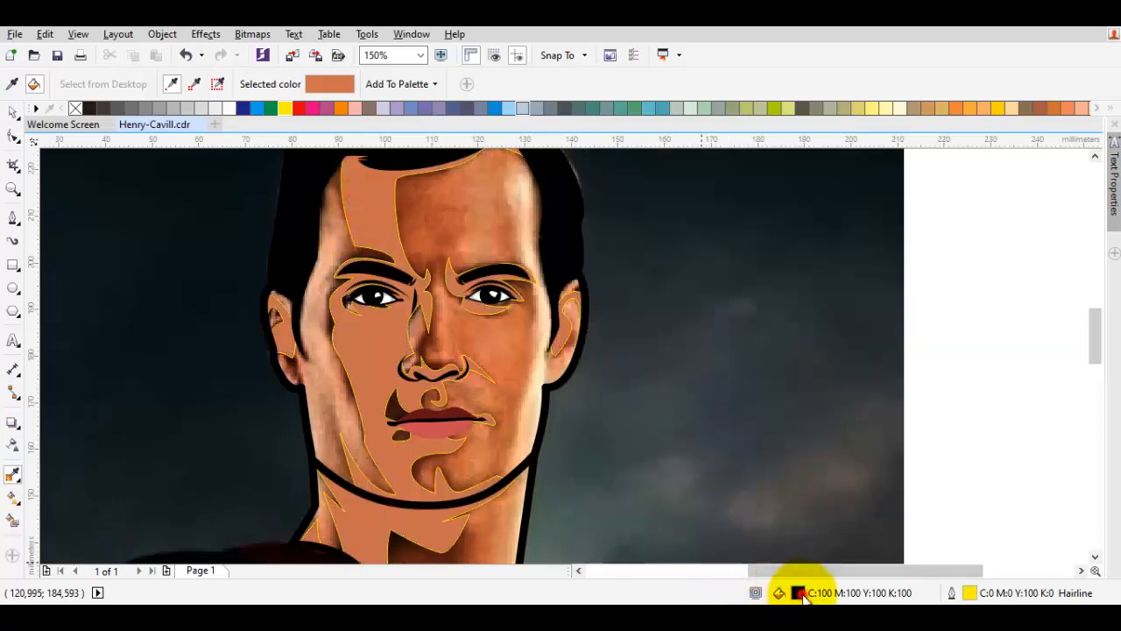
Mix a lighter skin tone of C4 M44 Y55 K0 and fill the base face shape with it.
click(687, 253)
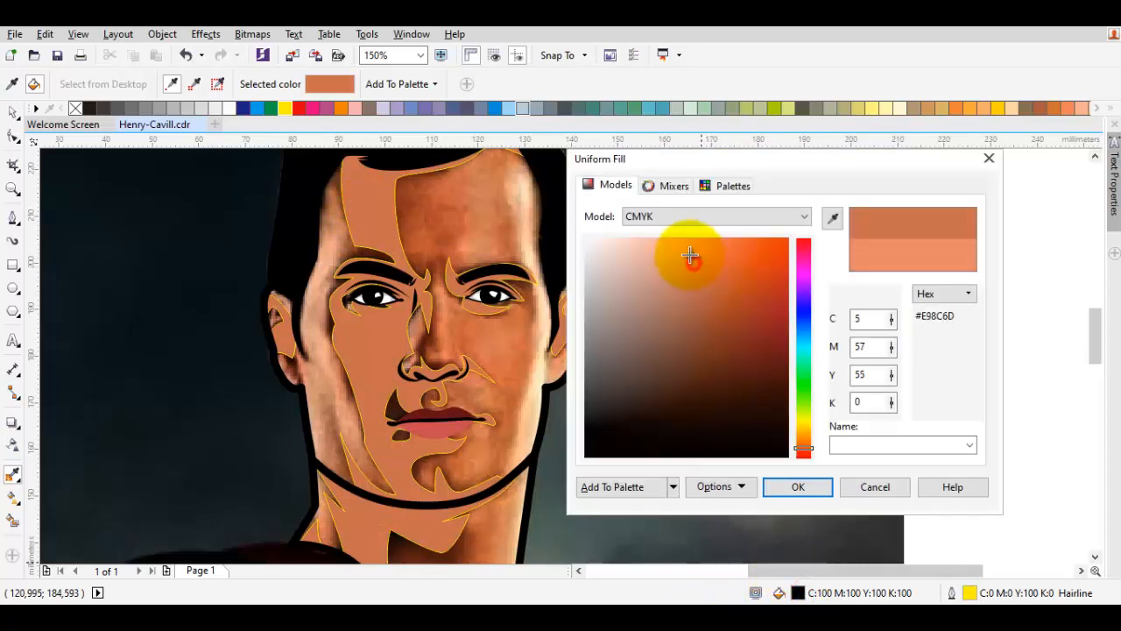
click(807, 449)
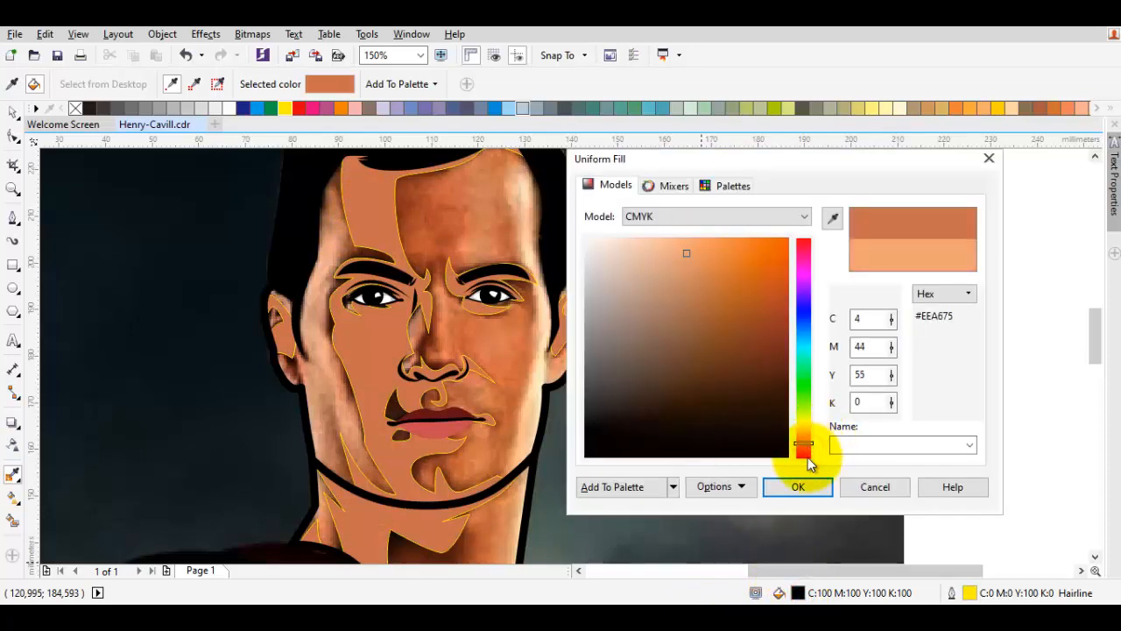
click(800, 484)
click(478, 240)
key(space)
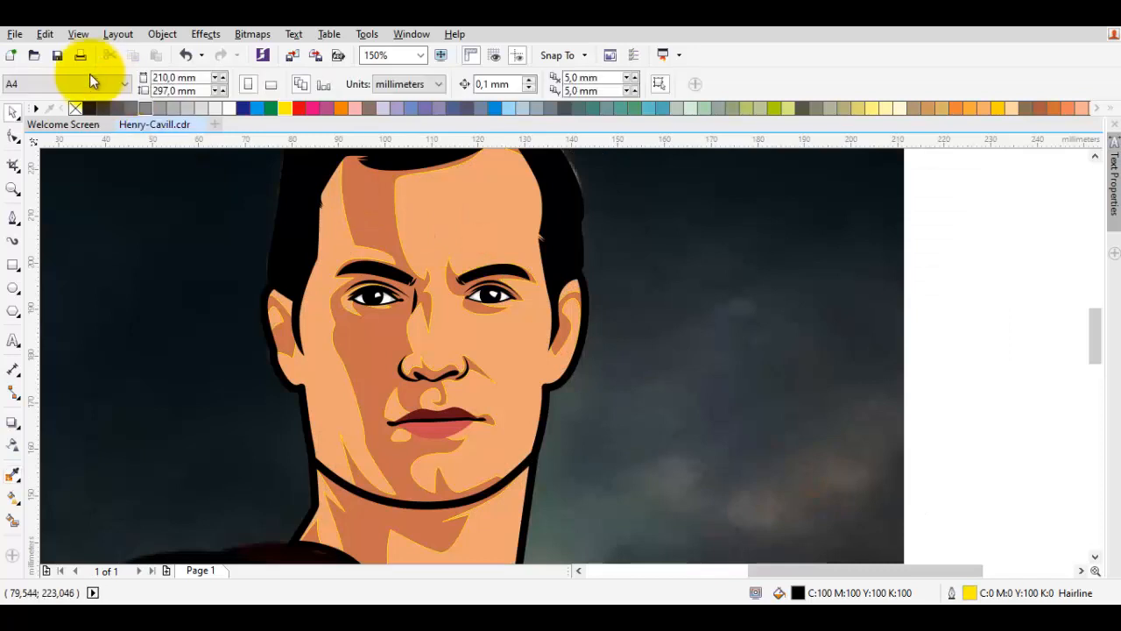
Select all objects and remove their outlines.
key(ctrl+a)
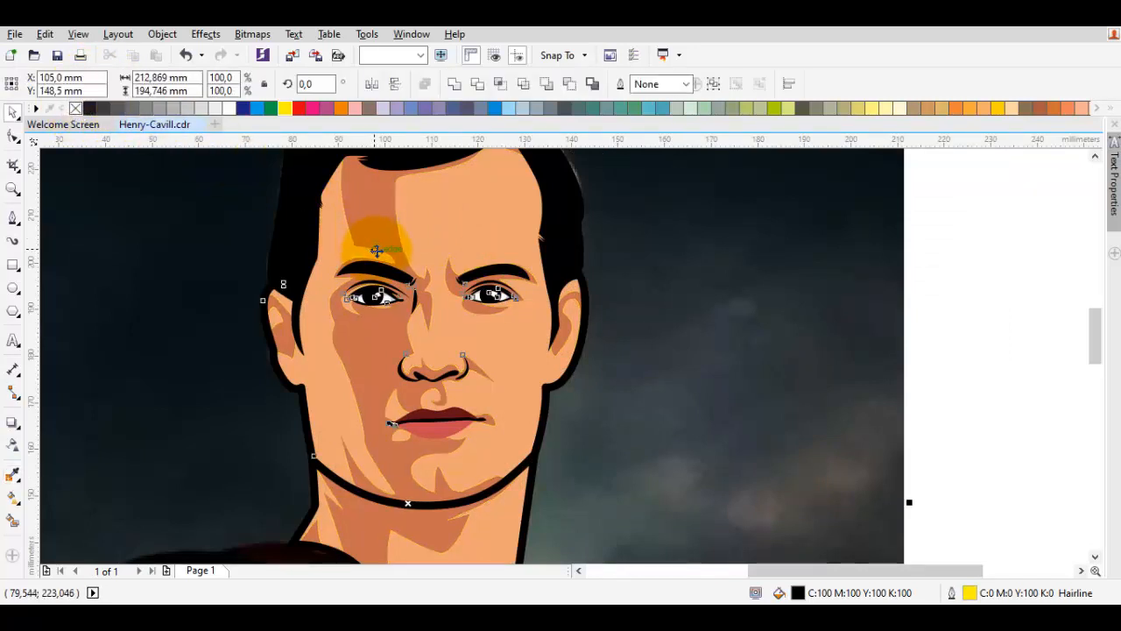
scroll(394, 245, down, 2)
click(666, 355)
scroll(419, 247, up, 2)
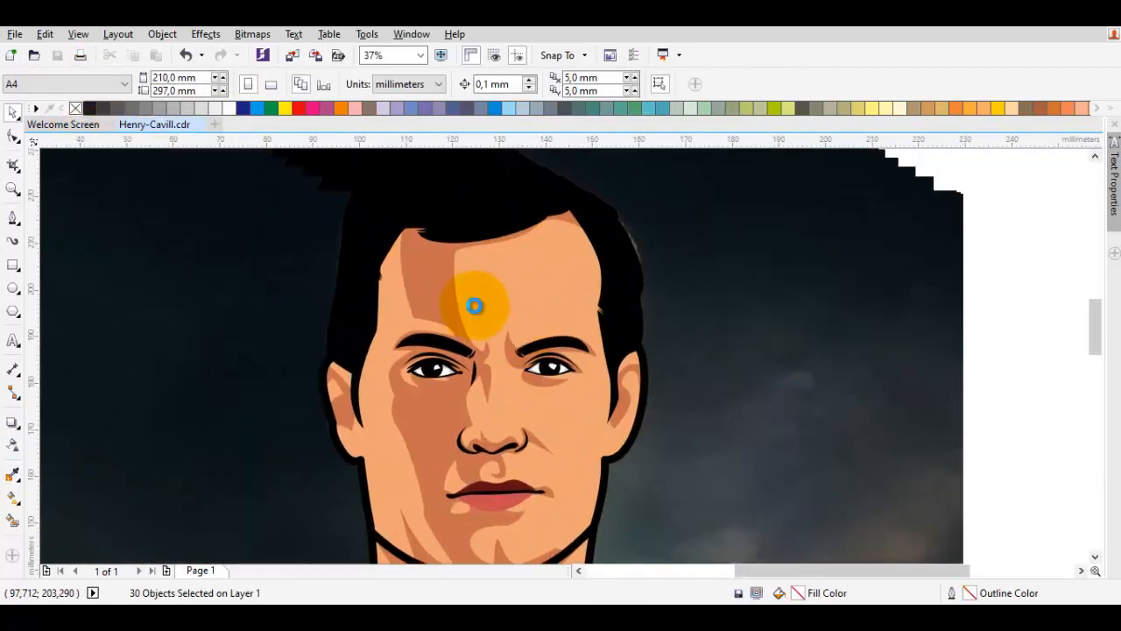
Try to smooth the shadow's cheek edge on the picture's left by deleting its node just below mouth level.
double_click(412, 284)
scroll(405, 425, up, 1)
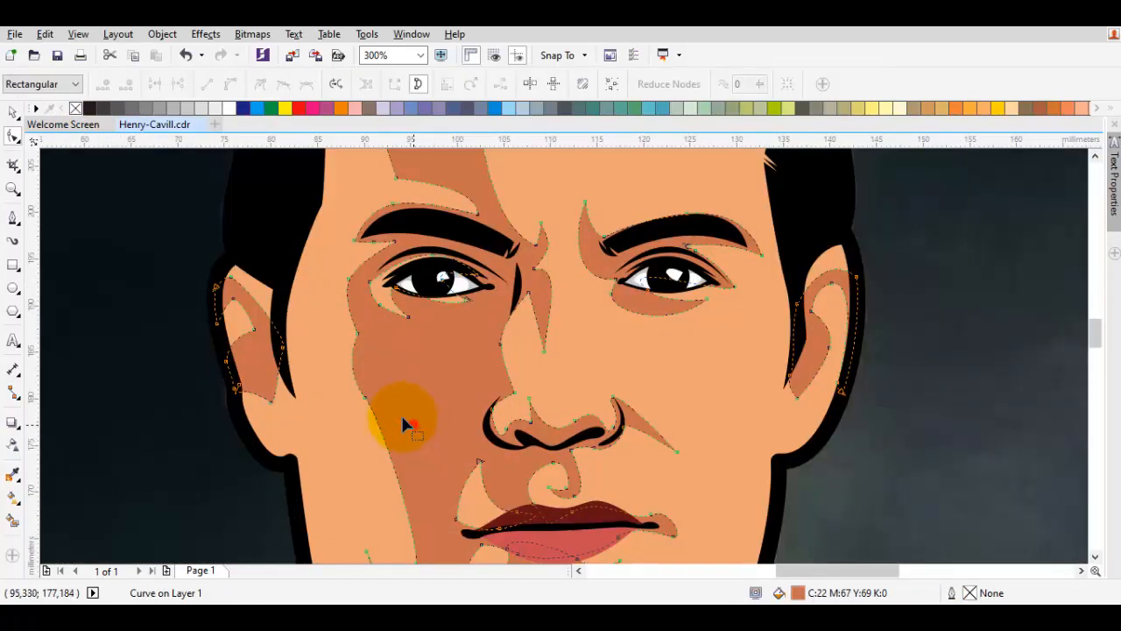
scroll(364, 385, down, 5)
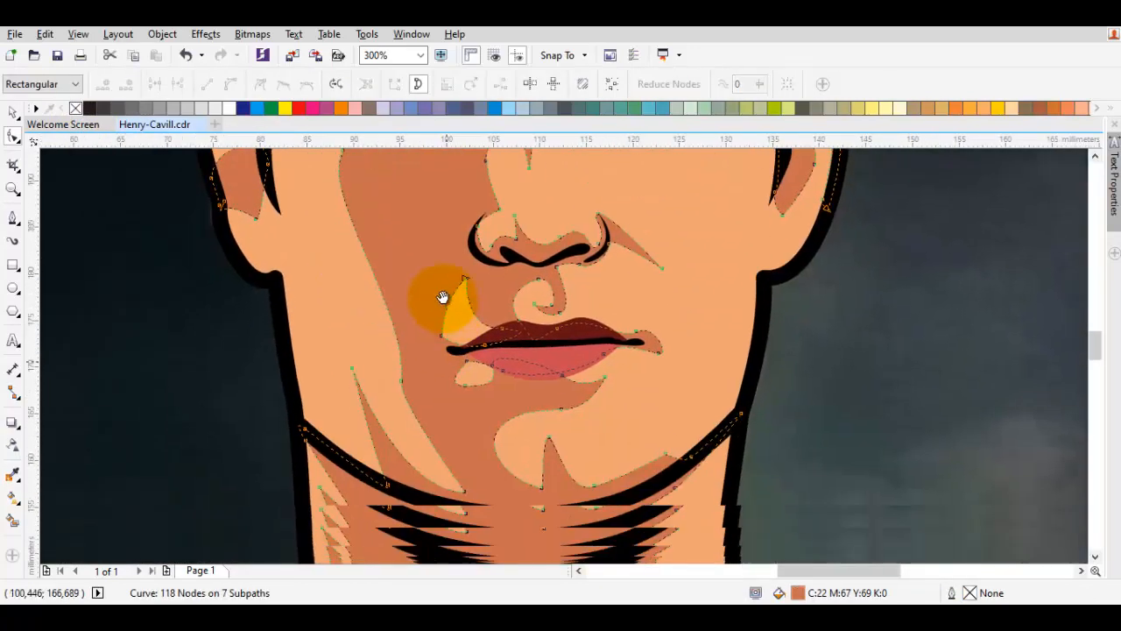
scroll(396, 337, down, 1)
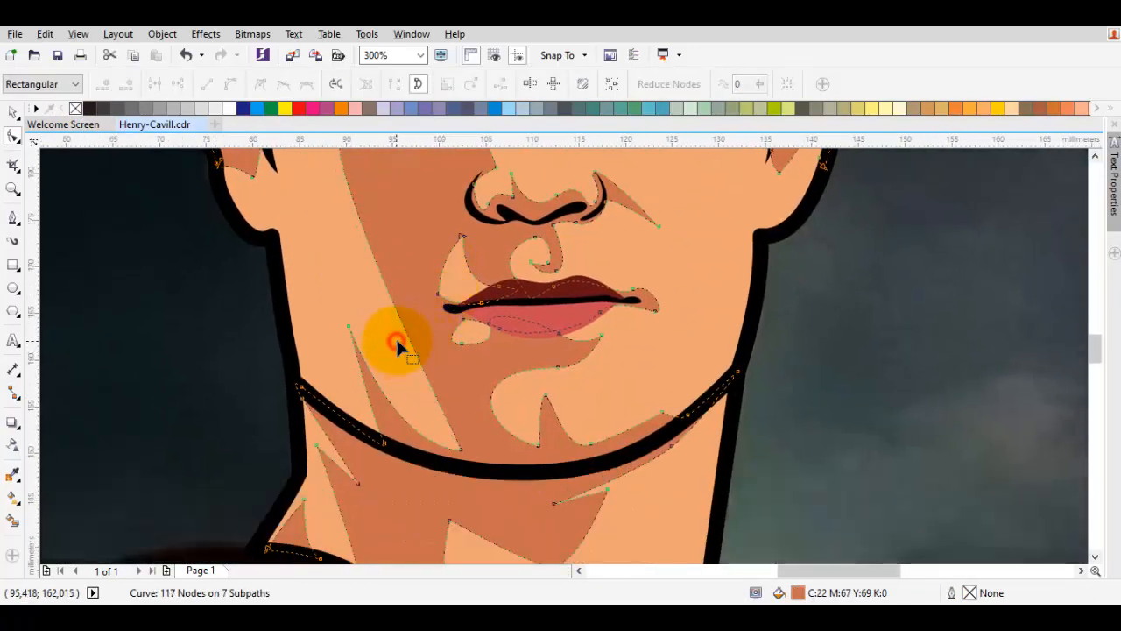
key(space)
click(490, 351)
scroll(405, 349, up, 1)
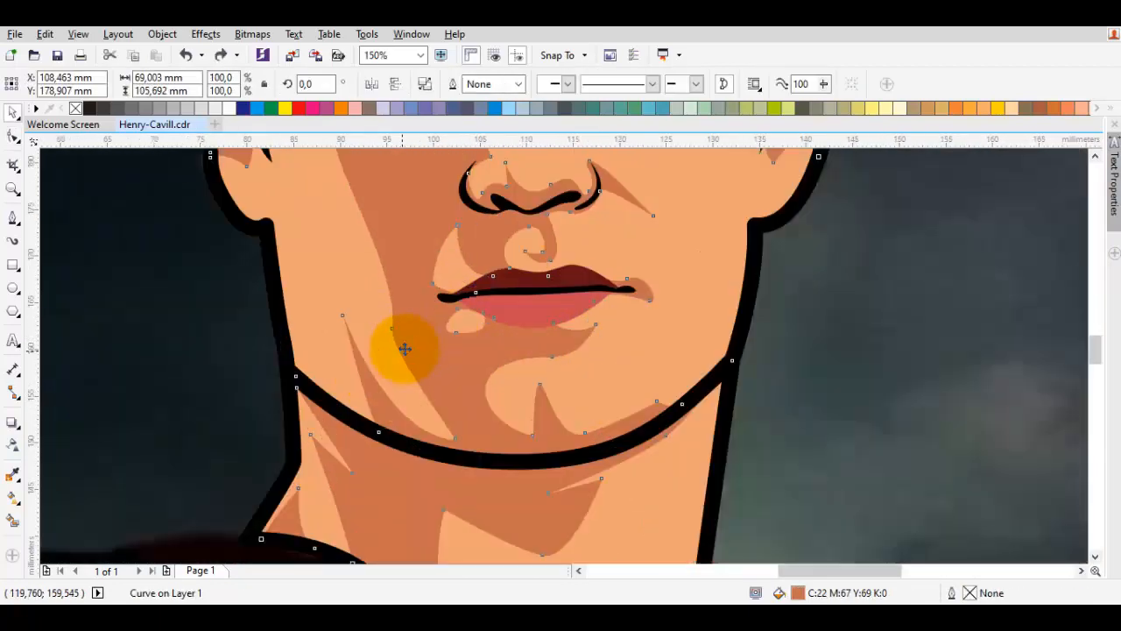
key(ctrl+z)
Reshape the lower curve of the shadow's cheek edge on the picture's left, between mouth level and the jawline.
double_click(375, 390)
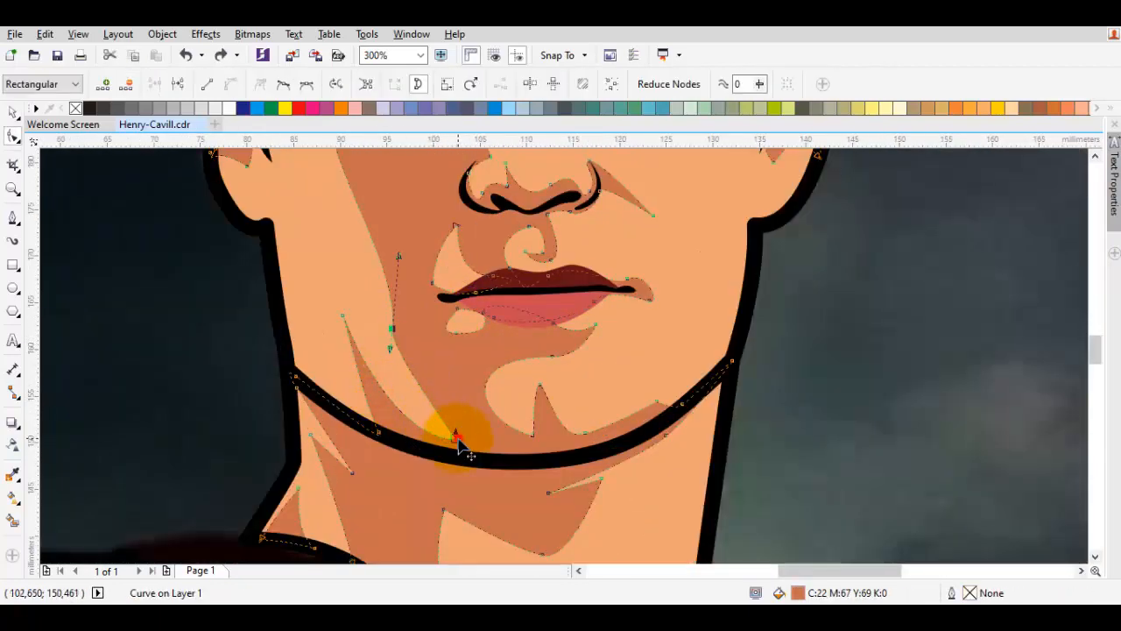
drag(458, 438, 396, 409)
key(space)
key(Escape)
scroll(402, 393, down, 7)
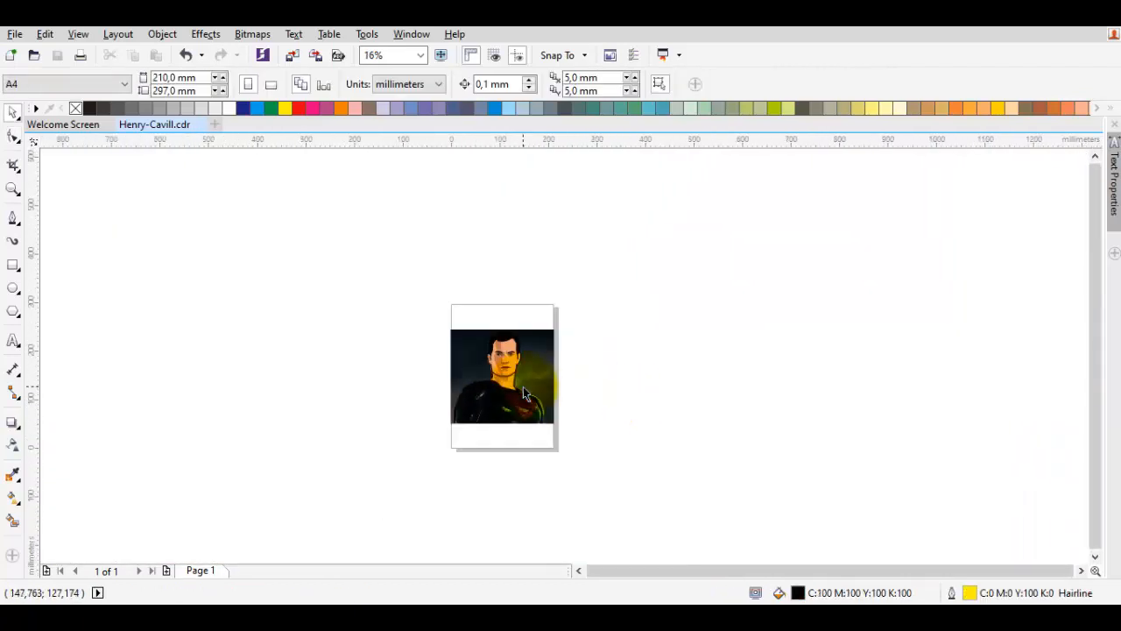
key(F4)
click(211, 351)
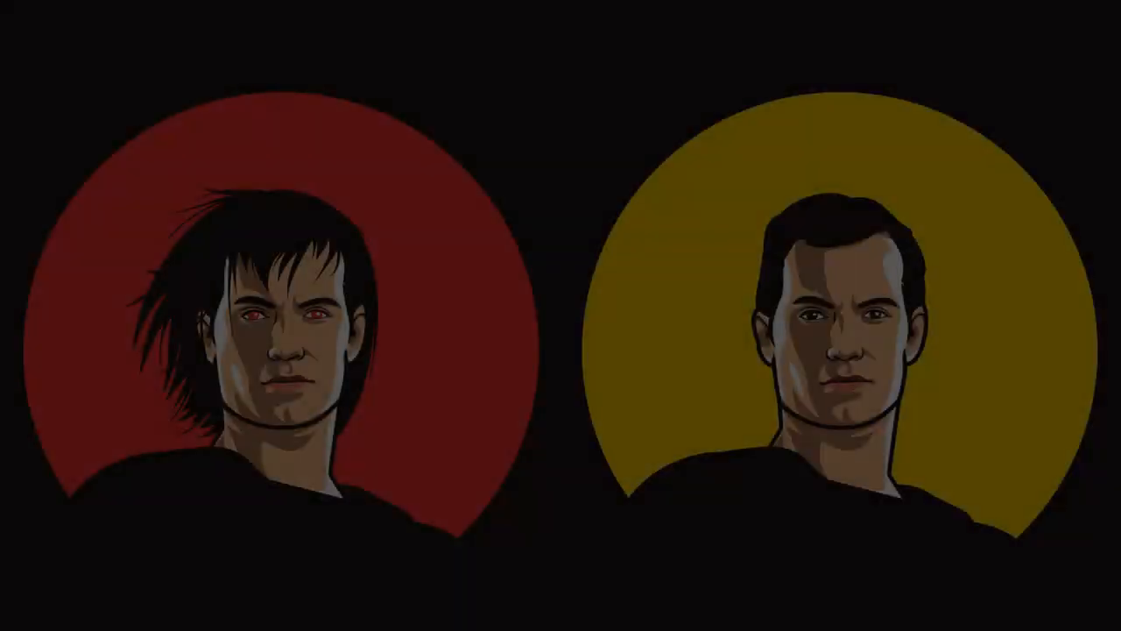